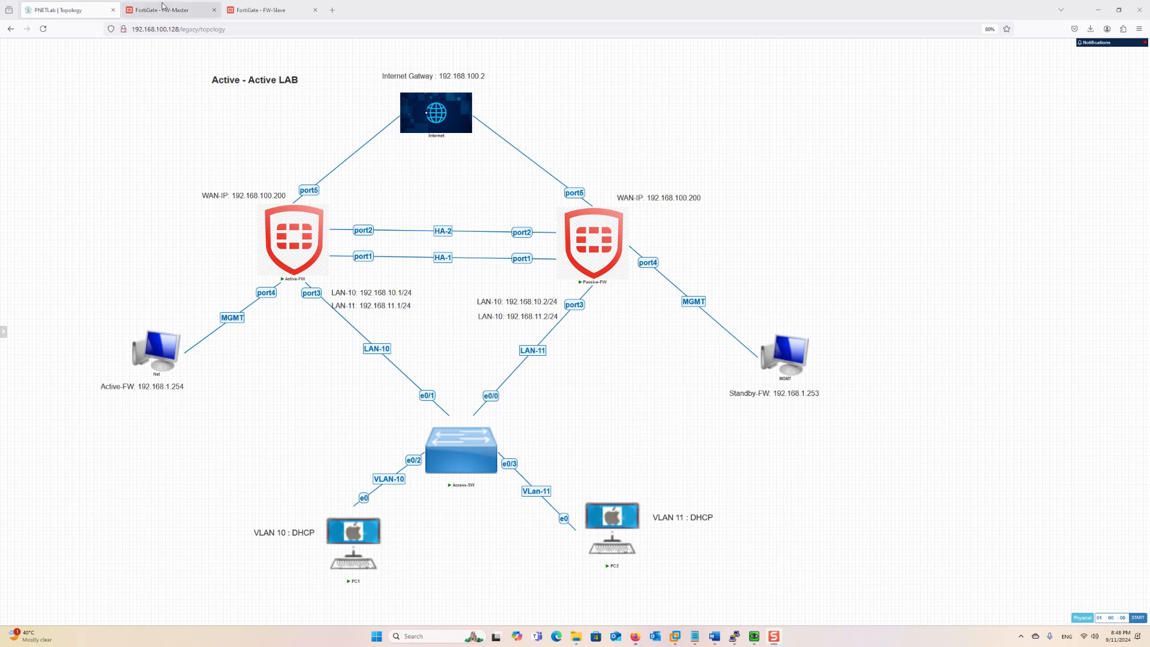
Compare the FW-Master and FW-Slave interface lists, check the firmware version, then return to the topology
left_click(159, 10)
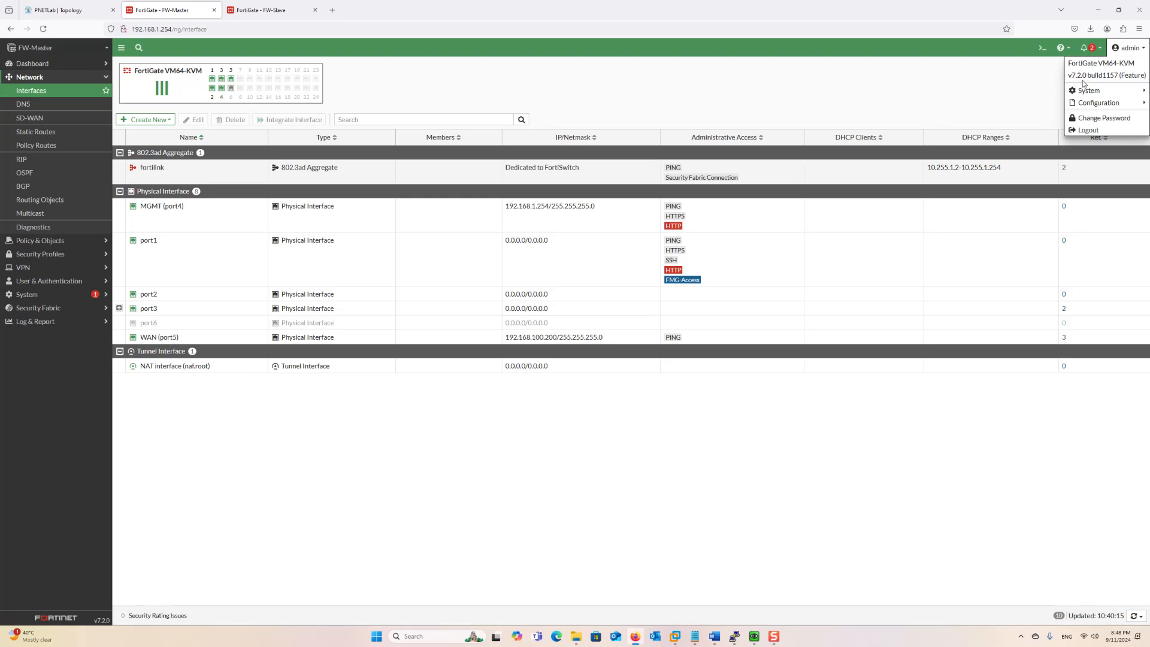
left_click(274, 10)
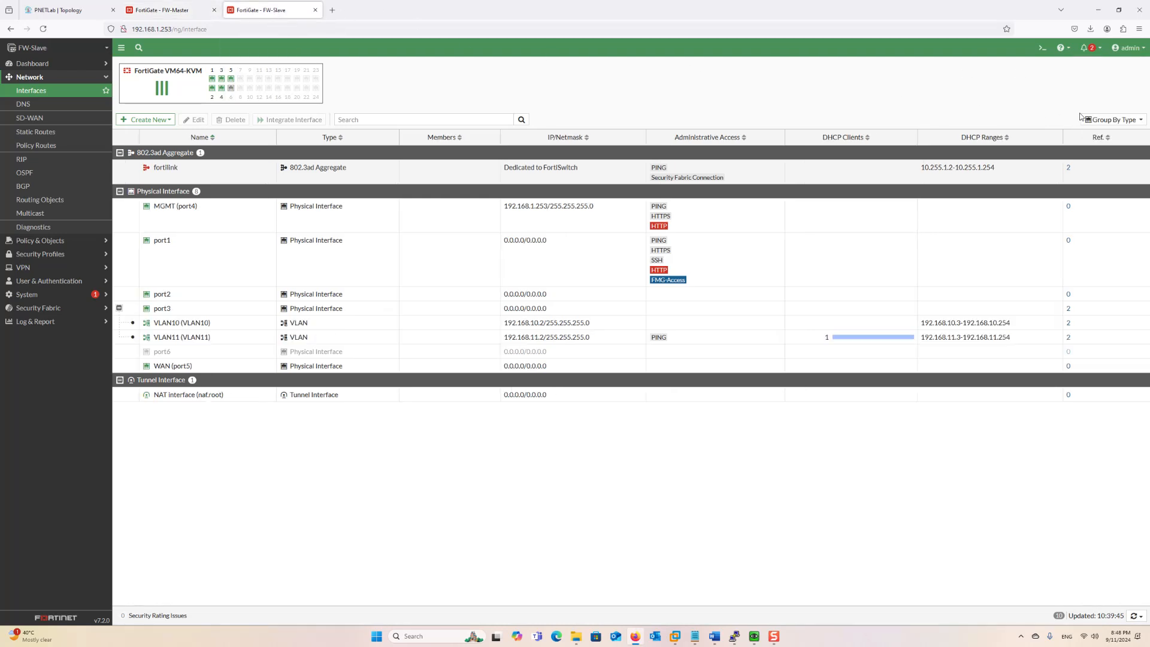
left_click(1130, 48)
mouse_move(1116, 96)
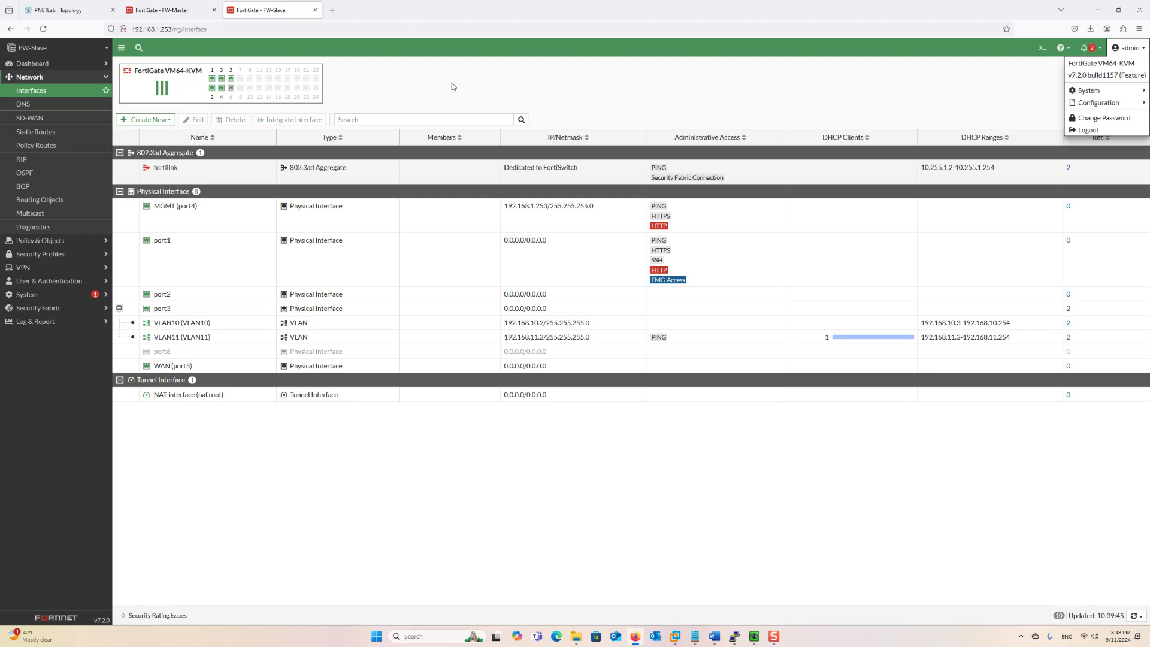
left_click(160, 10)
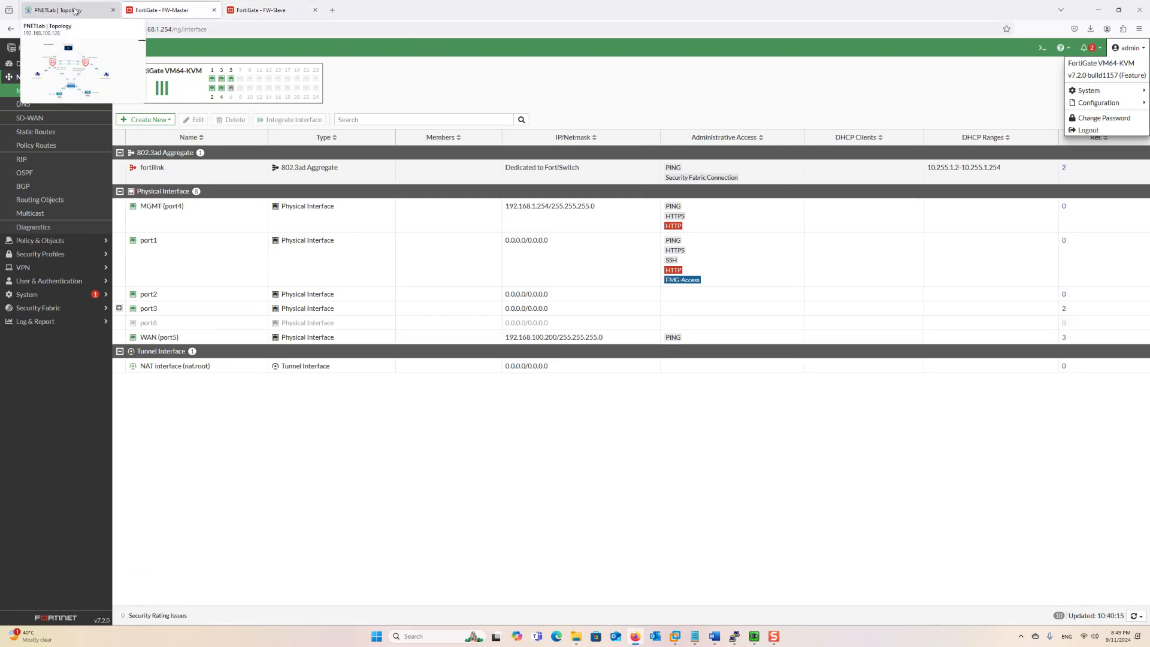
left_click(60, 10)
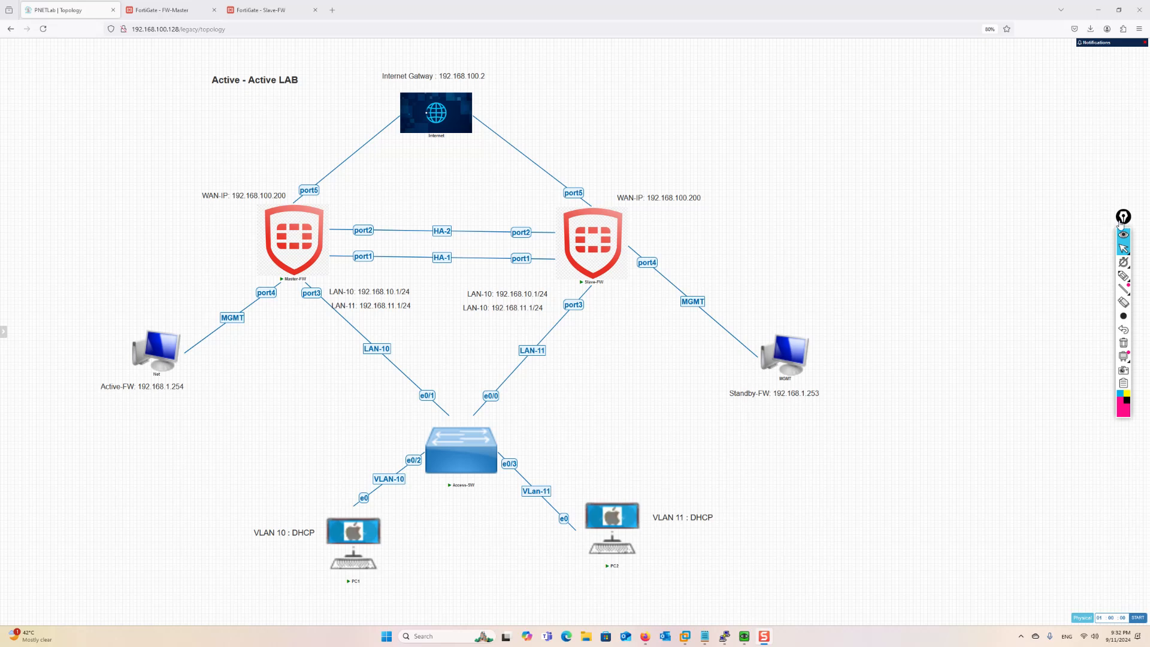
Pick the highlighter from the annotation toolbar on the diagram's right edge
mouse_move(1125, 277)
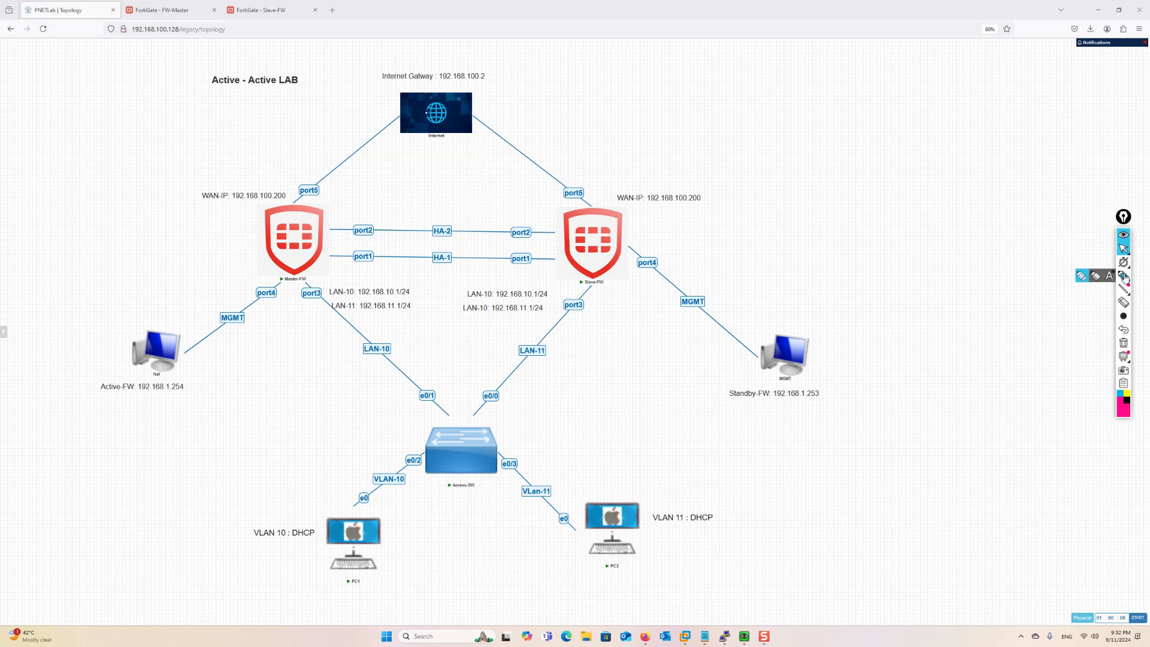
left_click(1082, 277)
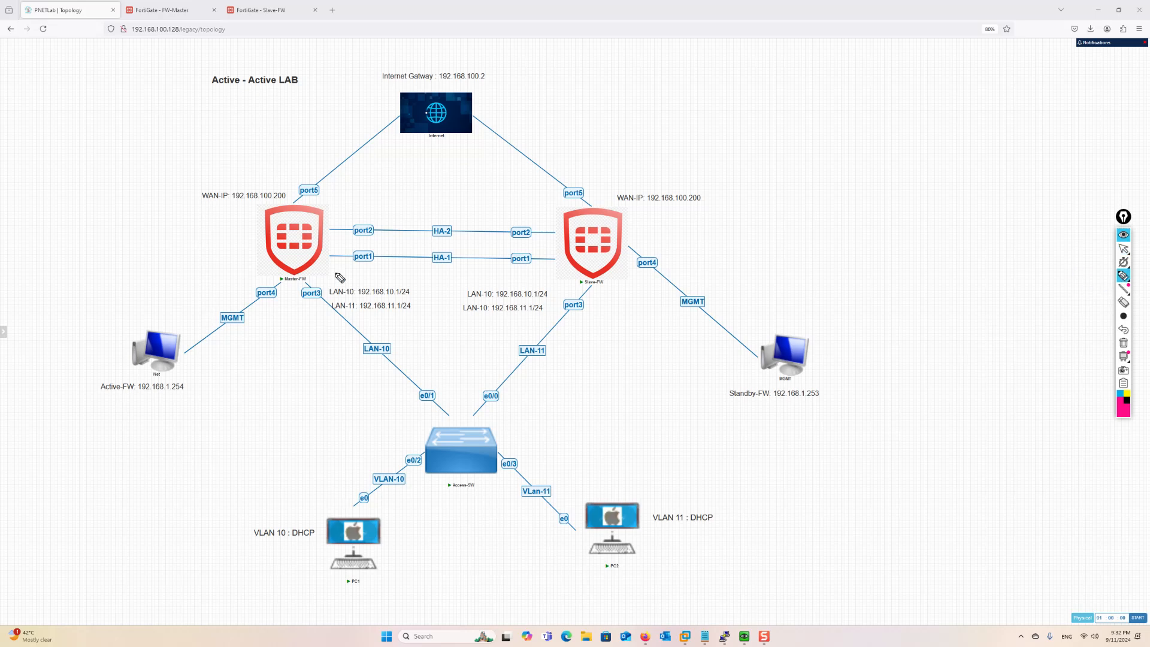
left_click_drag(239, 232, 241, 261)
mouse_move(633, 235)
left_mouse_down()
mouse_move(650, 224)
mouse_move(681, 255)
left_mouse_up()
mouse_move(251, 230)
left_mouse_down()
mouse_move(224, 241)
mouse_move(240, 264)
left_mouse_up()
mouse_move(335, 197)
left_mouse_down()
mouse_move(356, 205)
mouse_move(376, 193)
mouse_move(364, 203)
mouse_move(362, 187)
left_mouse_up()
mouse_move(605, 177)
left_mouse_down()
mouse_move(609, 191)
mouse_move(645, 190)
mouse_move(640, 179)
left_mouse_up()
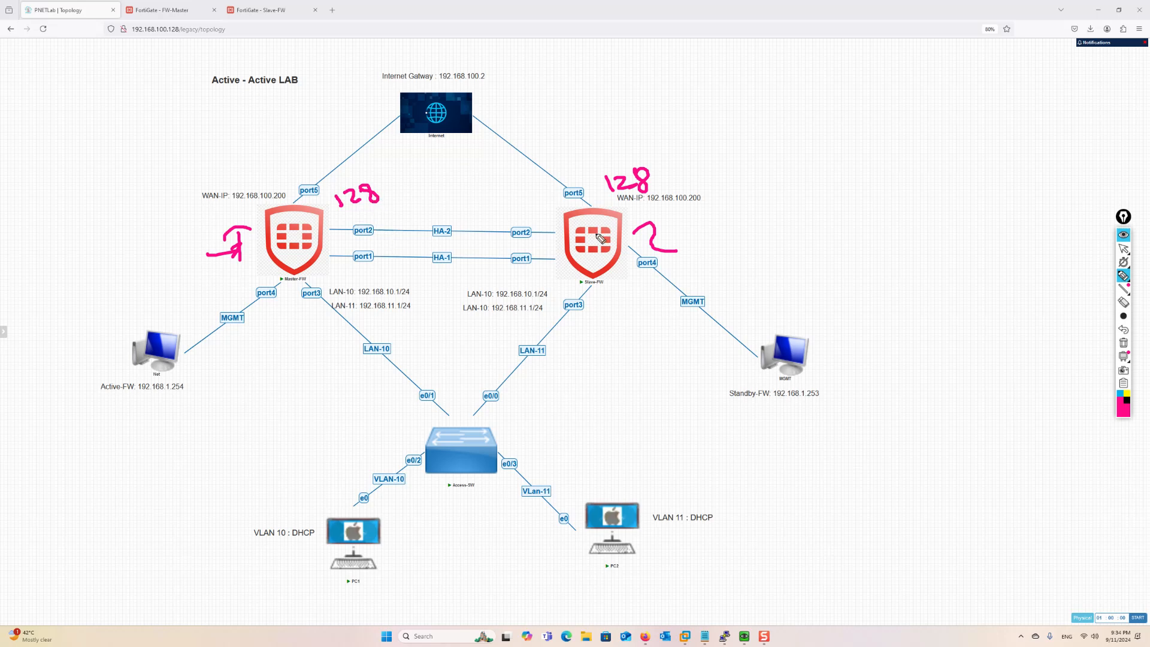
left_click(1125, 344)
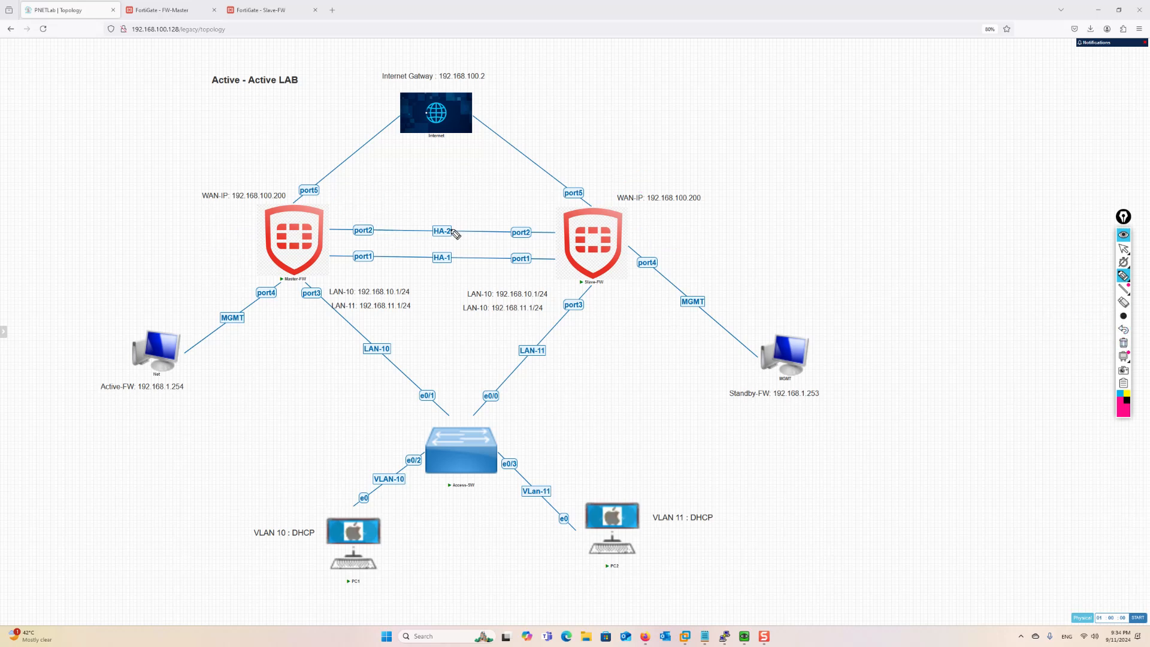
Write 1 and 200 beside Master-FW and 2 and 100 beside Slave-FW, linking 200 to 1
left_click_drag(230, 219, 230, 245)
mouse_move(103, 233)
left_mouse_down()
mouse_move(123, 242)
mouse_move(136, 231)
left_mouse_up()
mouse_move(155, 229)
left_mouse_down()
mouse_move(145, 241)
mouse_move(156, 229)
left_mouse_up()
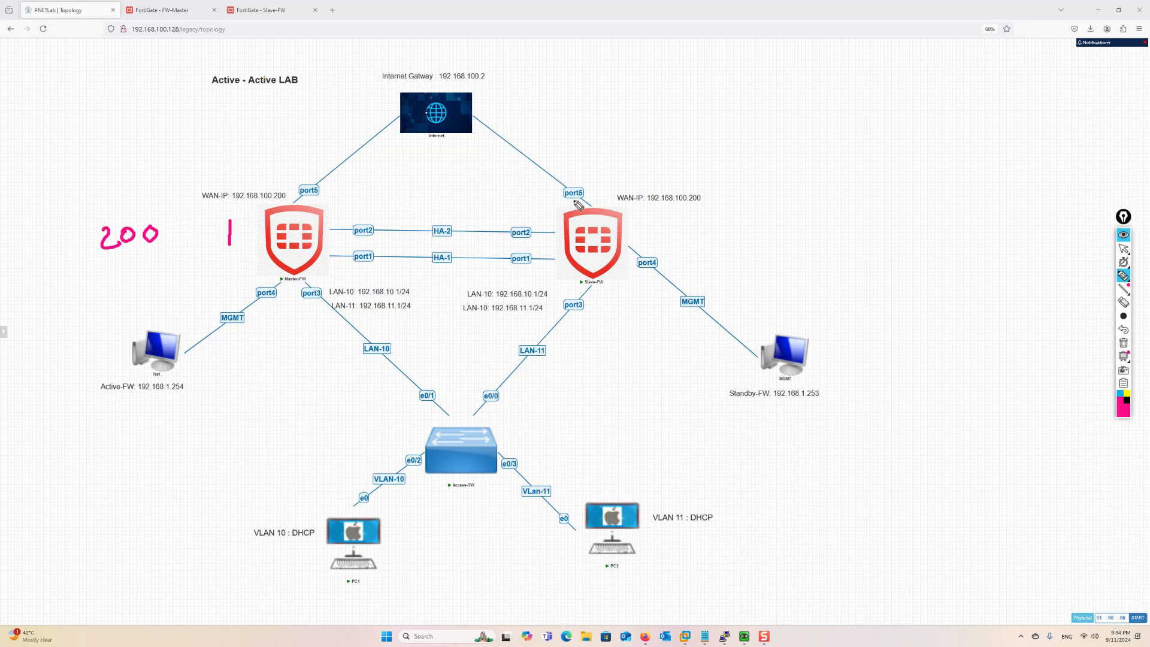
mouse_move(636, 215)
left_mouse_down()
mouse_move(649, 241)
mouse_move(696, 211)
mouse_move(713, 227)
mouse_move(723, 216)
left_mouse_up()
mouse_move(737, 211)
left_mouse_down()
mouse_move(737, 226)
mouse_move(743, 212)
left_mouse_up()
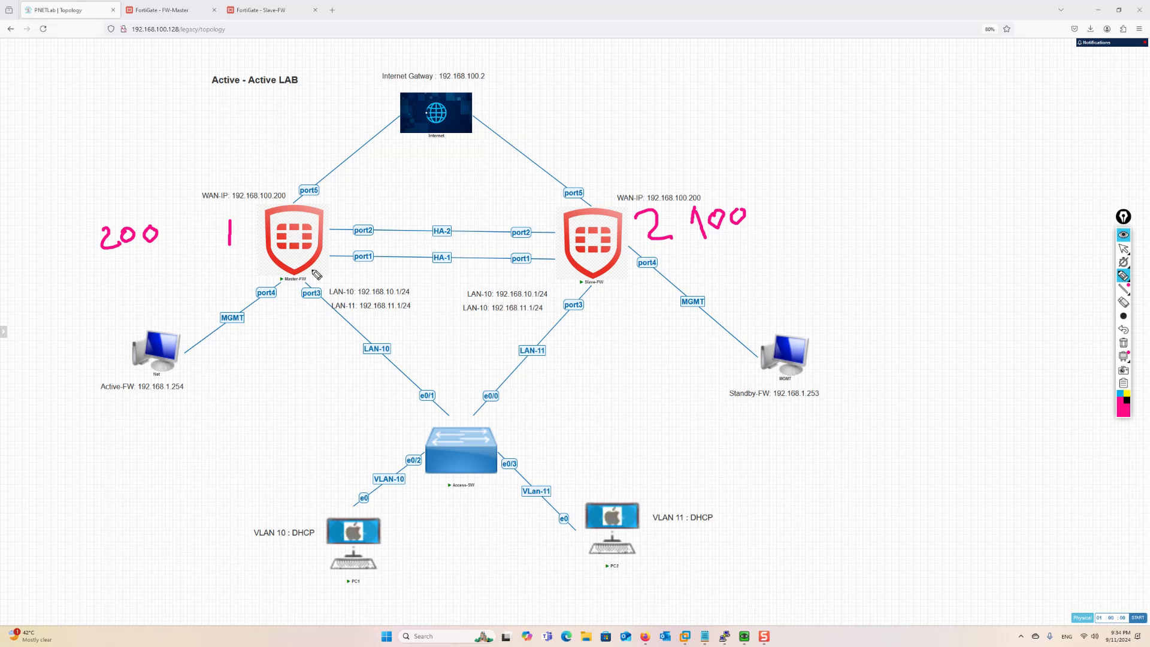
left_click_drag(115, 254, 196, 230)
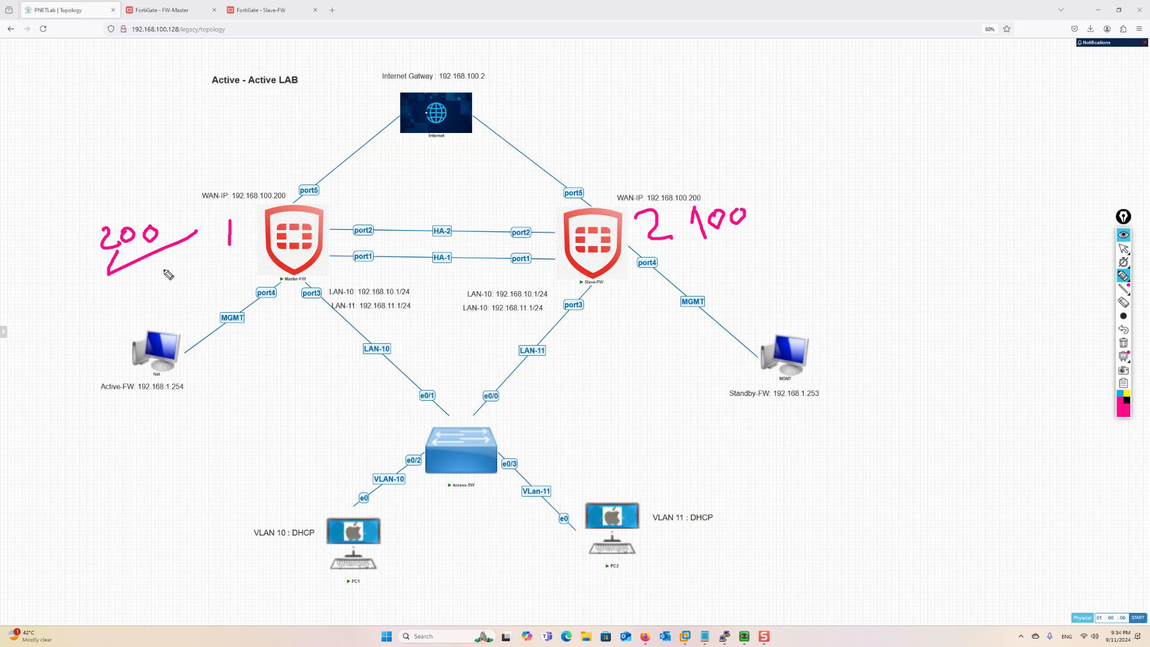
Erase the old marks, circle the VLAN 10 and VLAN 11 DHCP labels, and underline Master-FW's LAN addresses
left_click(1125, 346)
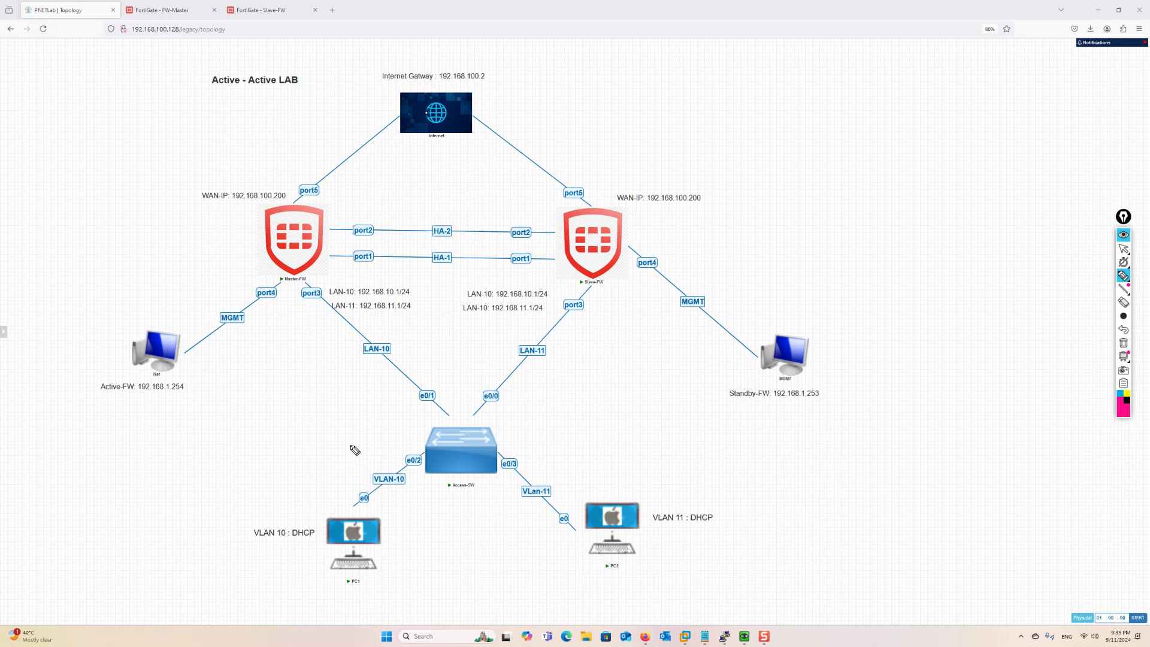
left_click_drag(243, 252, 272, 253)
mouse_move(298, 515)
left_mouse_down()
mouse_move(275, 555)
mouse_move(323, 520)
mouse_move(293, 519)
left_mouse_up()
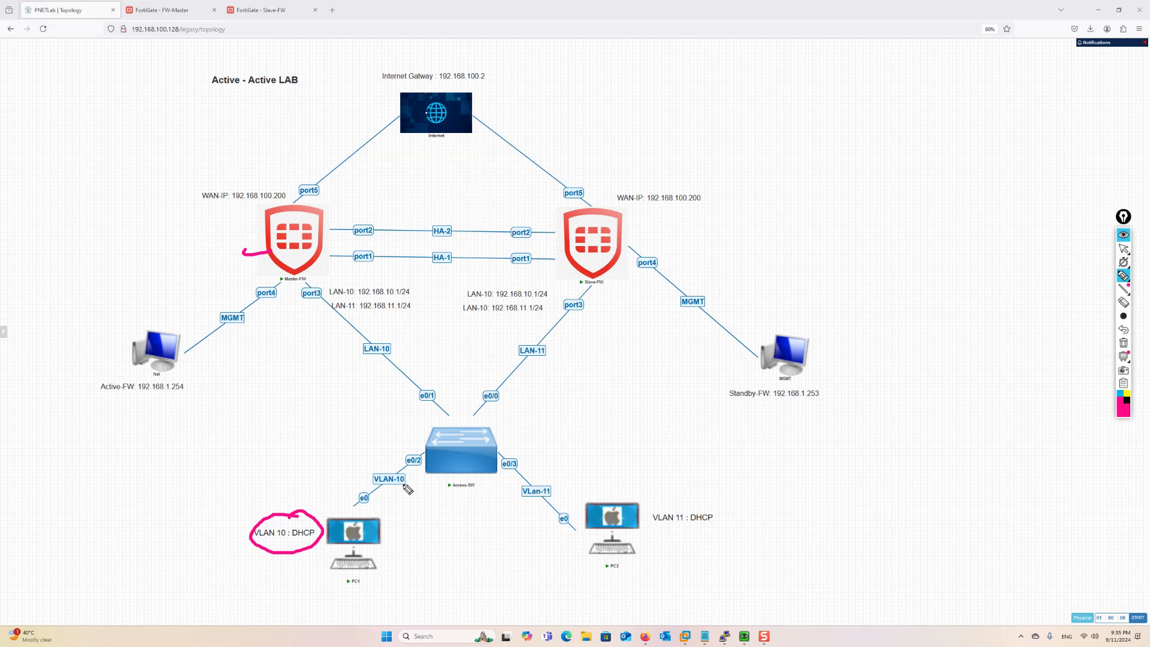
left_click_drag(359, 296, 391, 297)
left_click_drag(260, 541, 286, 537)
mouse_move(654, 525)
left_mouse_down()
mouse_move(700, 526)
mouse_move(664, 508)
mouse_move(648, 527)
mouse_move(673, 523)
left_mouse_up()
left_click_drag(360, 313, 402, 317)
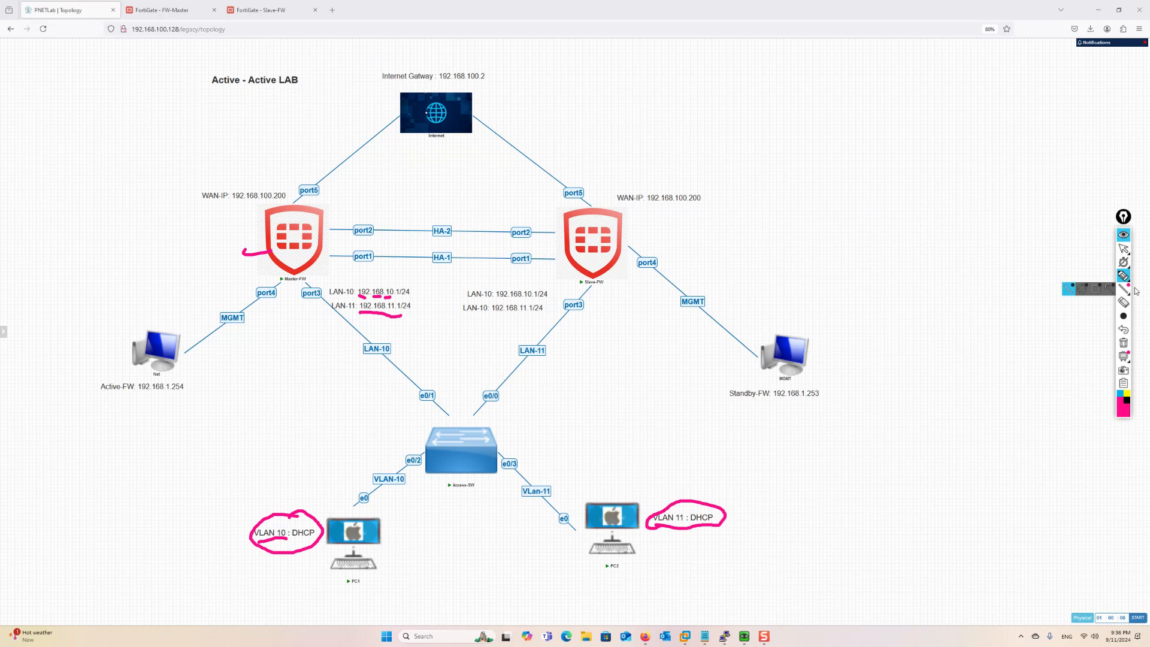
left_click(1123, 343)
Return to the select tool and clear the remaining ink from the topology diagram
left_click(1124, 249)
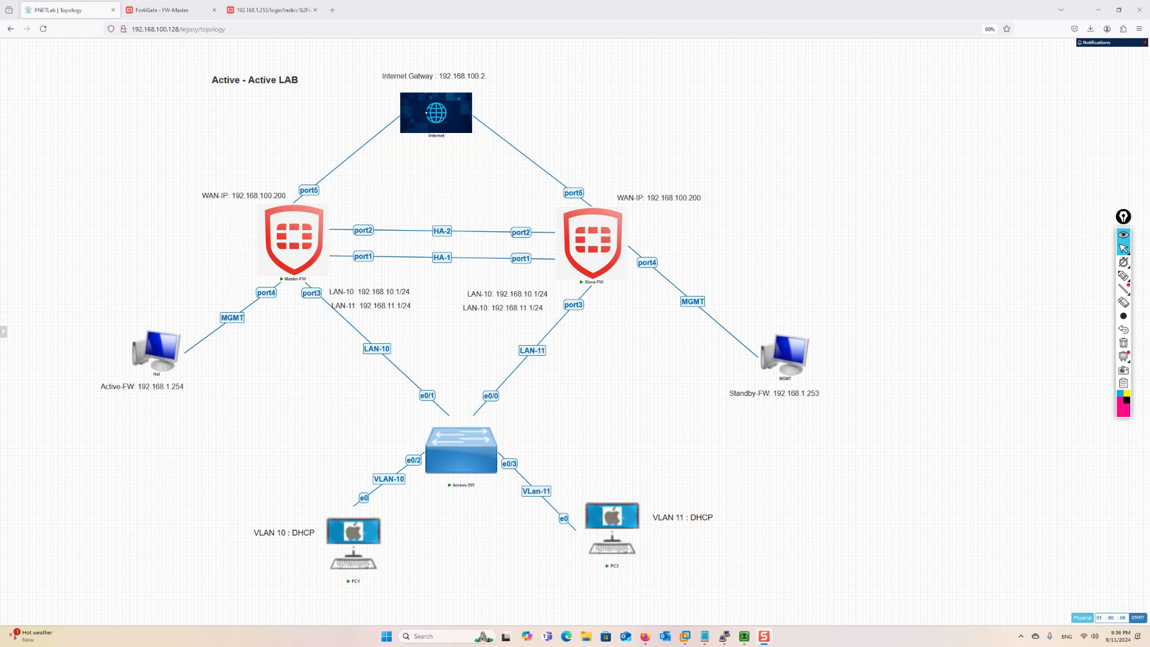
mouse_move(322, 248)
left_click(1123, 262)
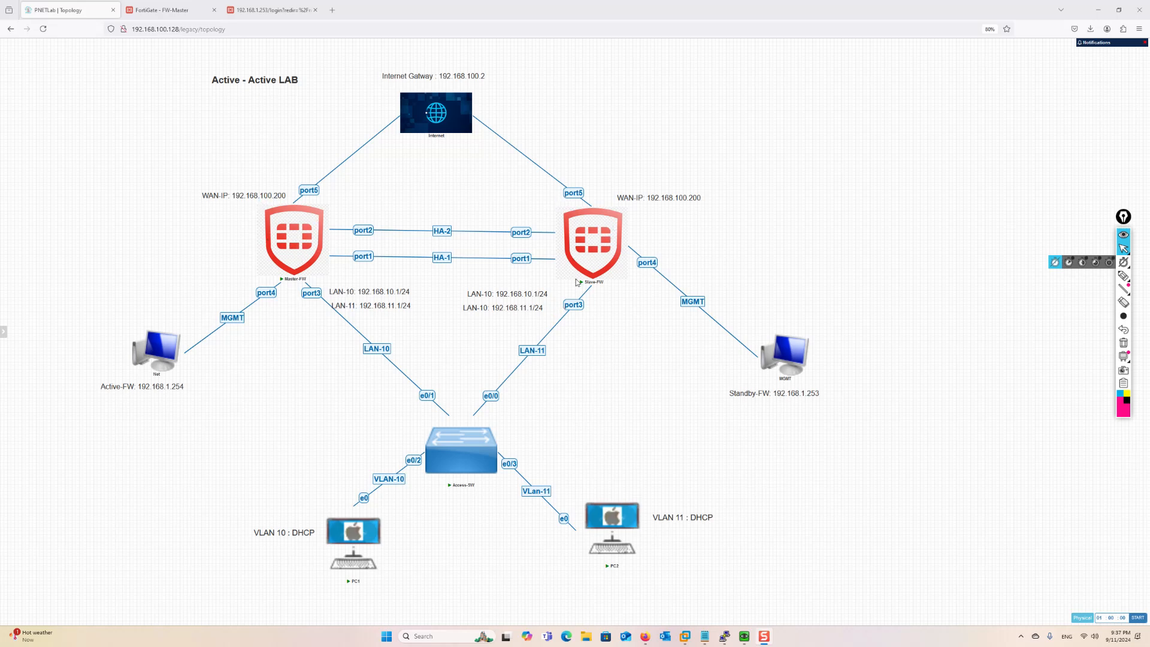
Open FW-Master's Network > Interfaces list and expand port3 to show its VLAN interfaces
left_click(153, 14)
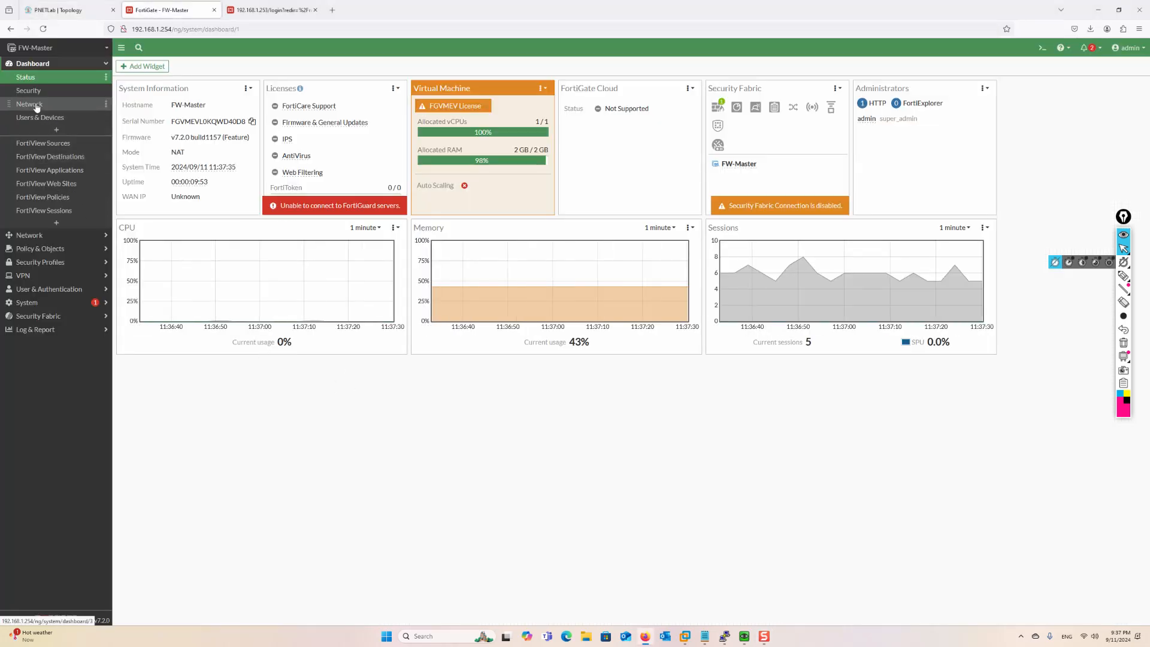
left_click(39, 235)
left_click(31, 91)
left_click(119, 309)
left_click(78, 11)
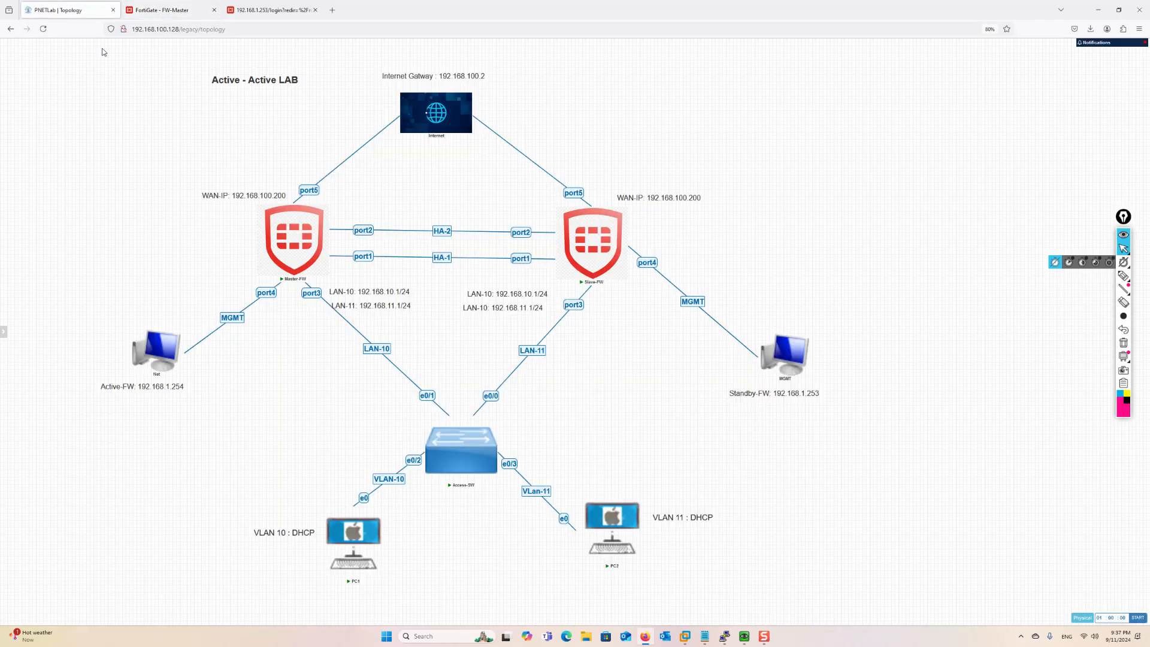
left_click(153, 10)
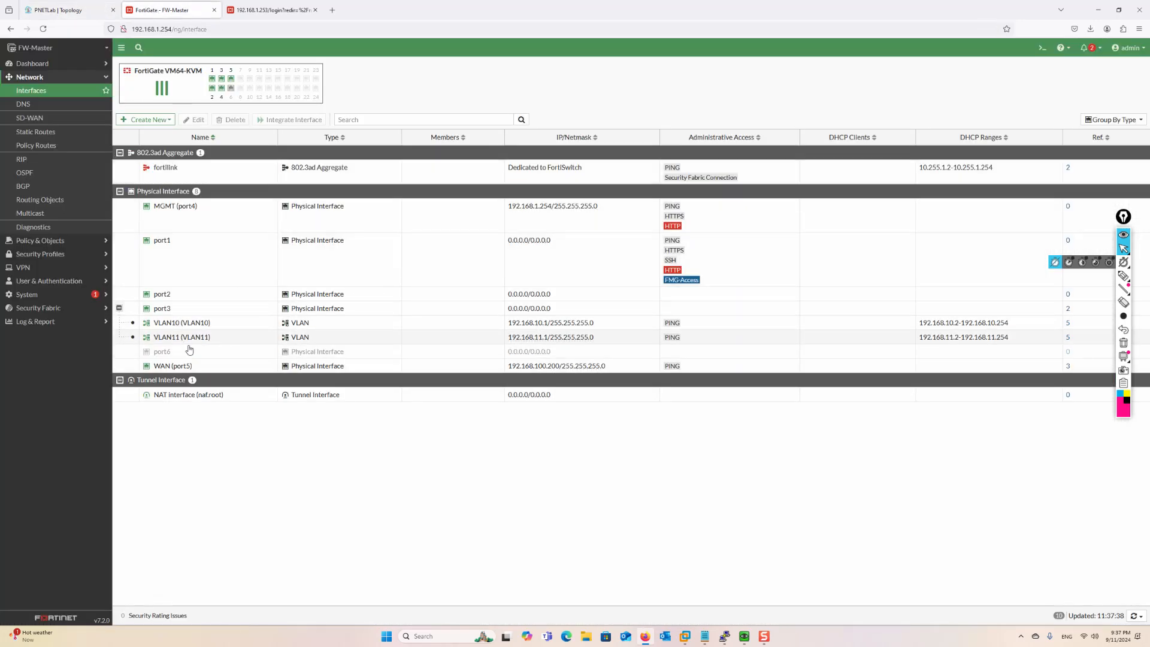
Review the VLAN10 and VLAN11 (192.168.11.1/24, DHCP enabled) settings, then return to the topology
double_click(201, 324)
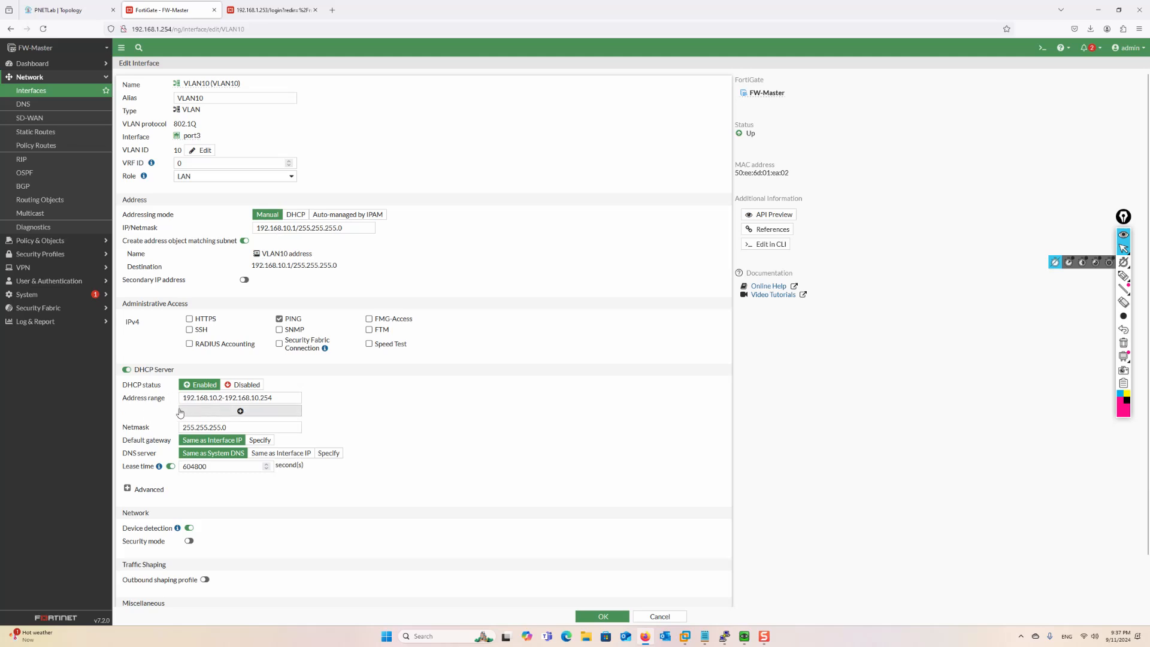
left_click(5, 32)
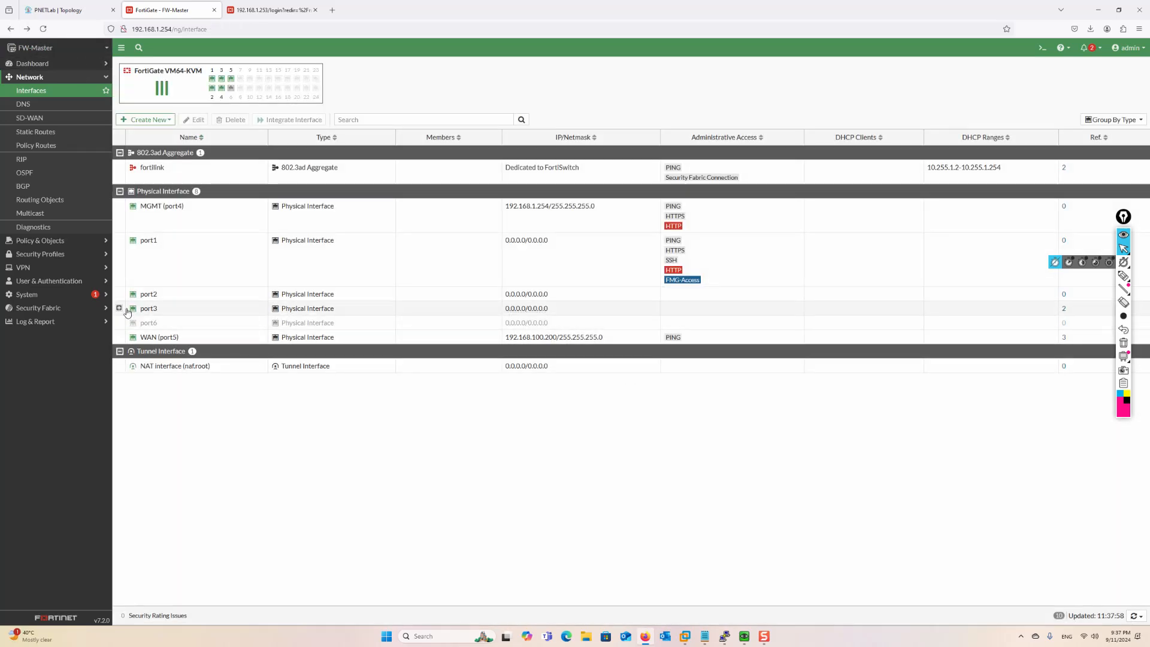
left_click(120, 309)
double_click(191, 338)
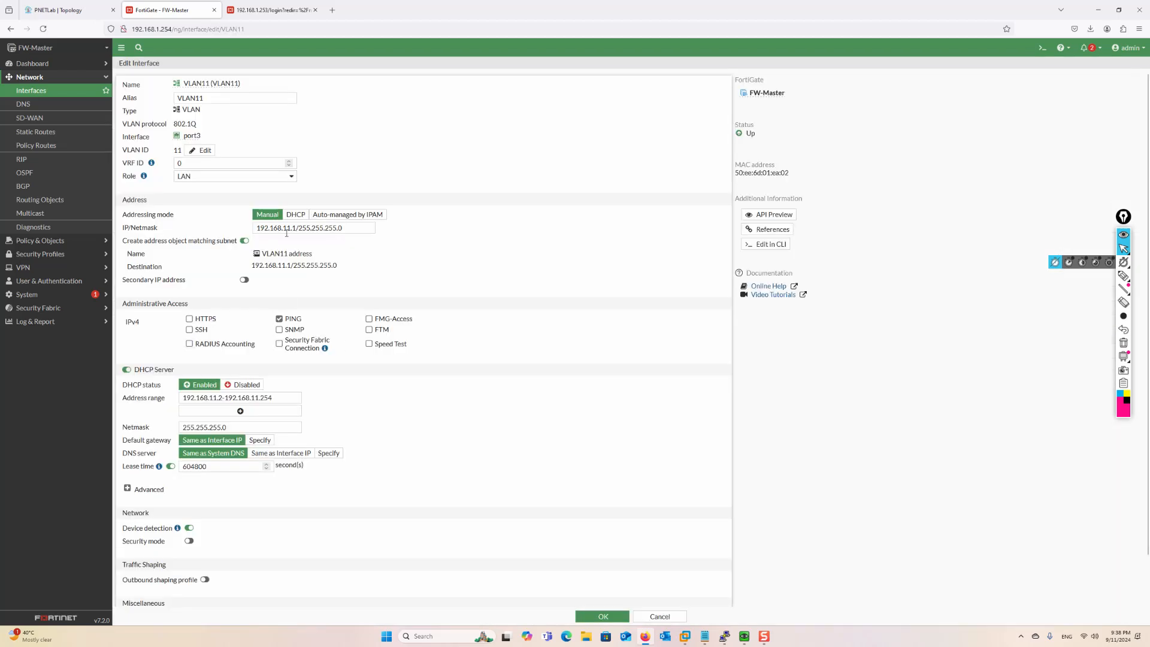
left_click(11, 29)
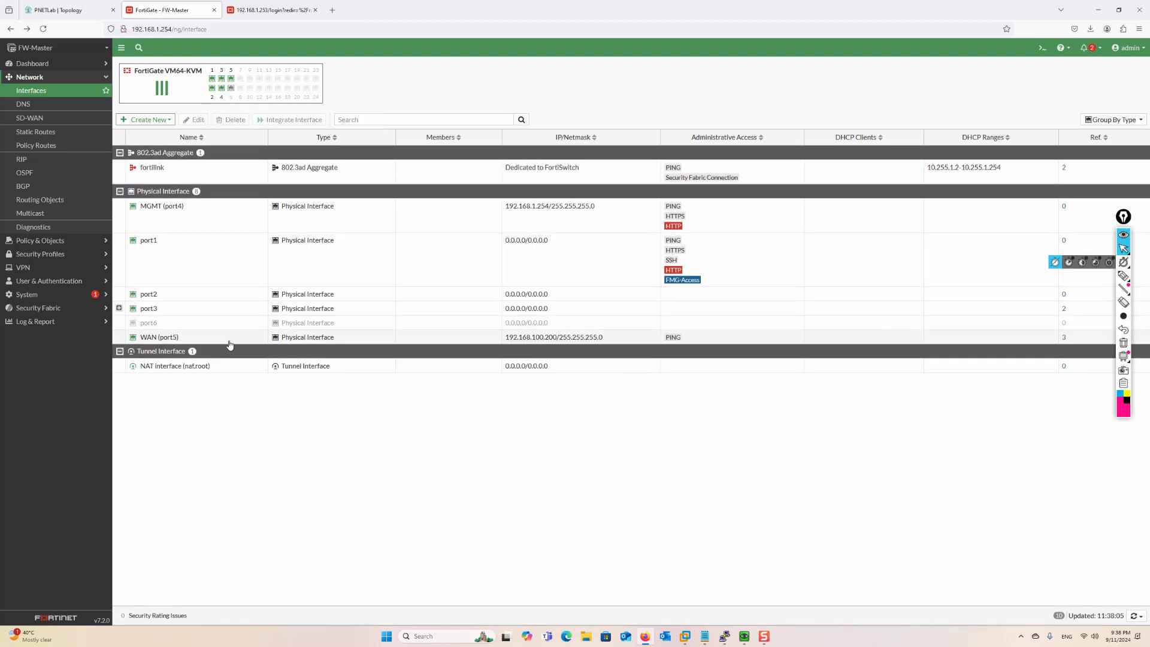
left_click(58, 11)
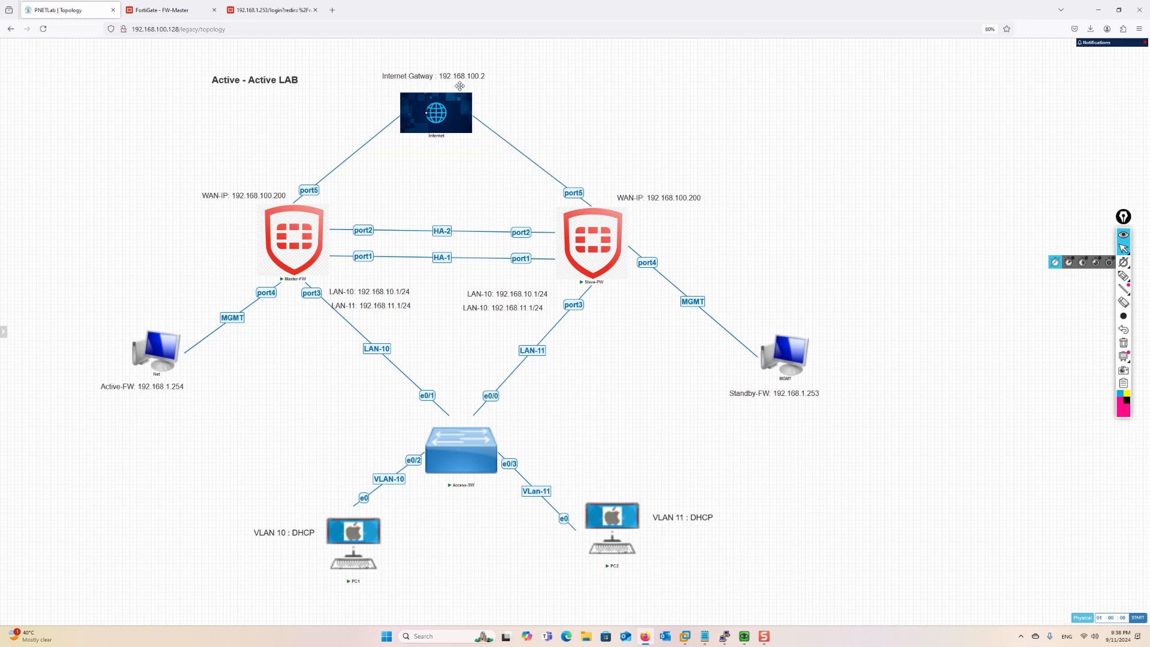
Glance between the topology diagram and FW-Master's interfaces page, ending on FW-Master's interfaces
mouse_move(176, 19)
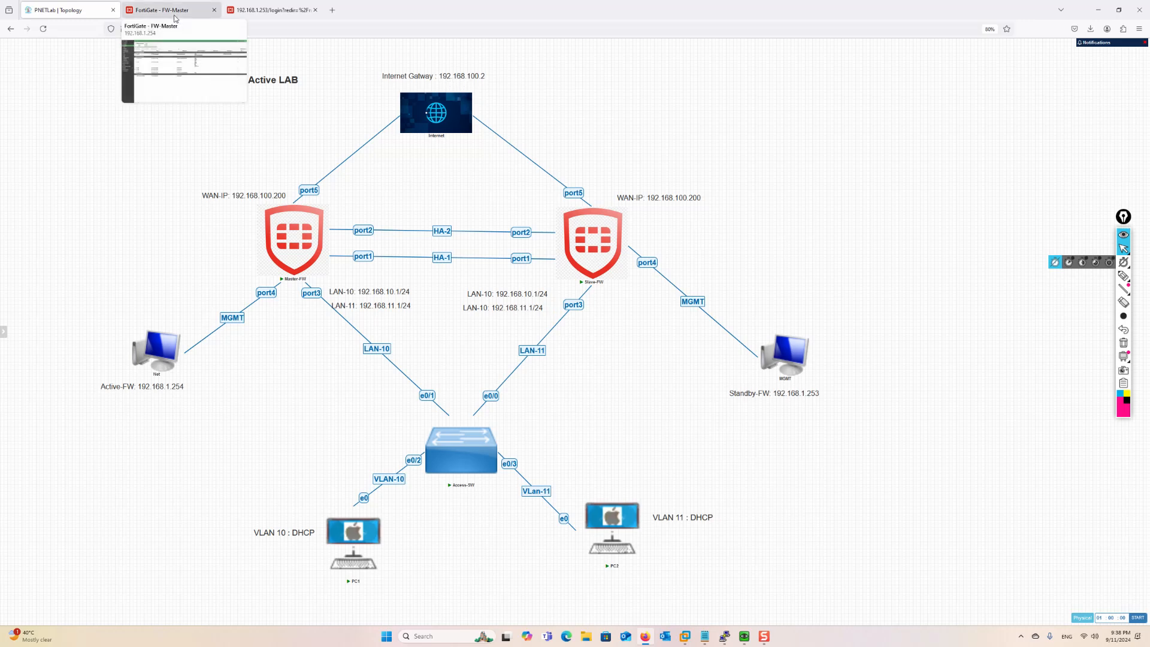
left_click(175, 15)
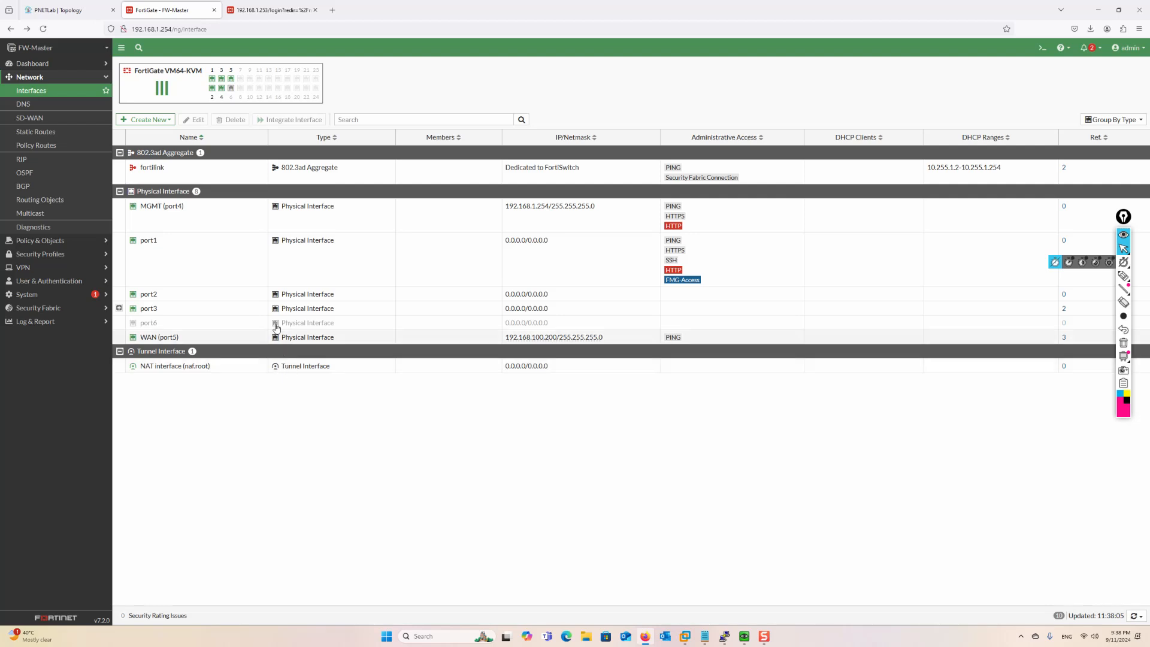
left_click(81, 13)
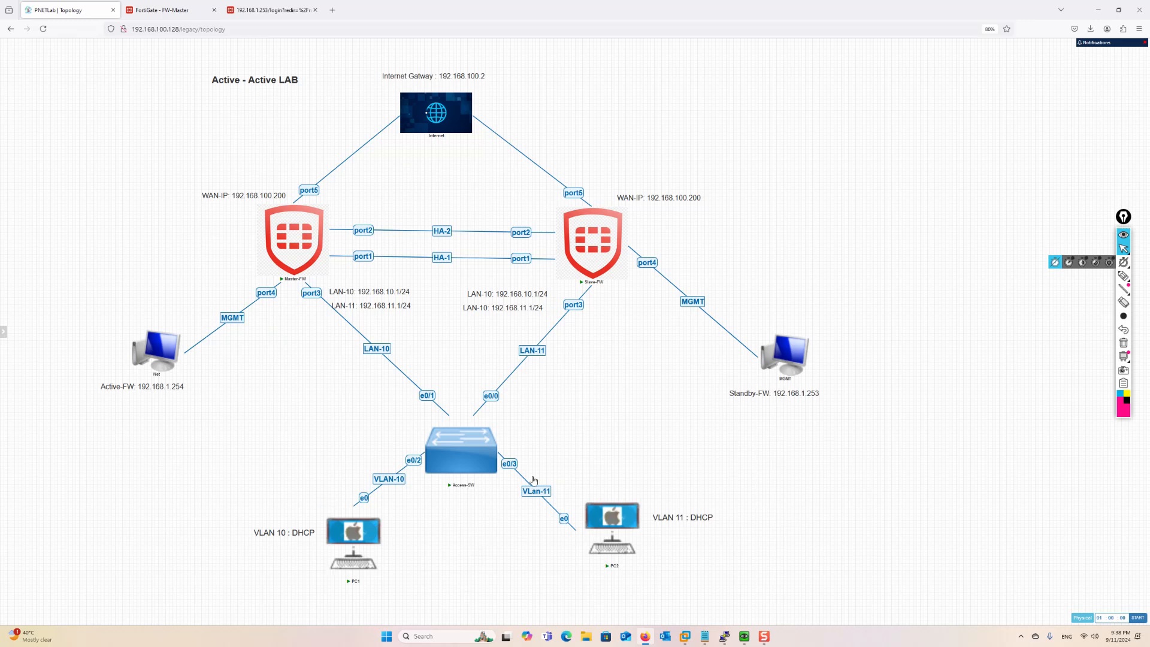
mouse_move(435, 457)
left_click(172, 11)
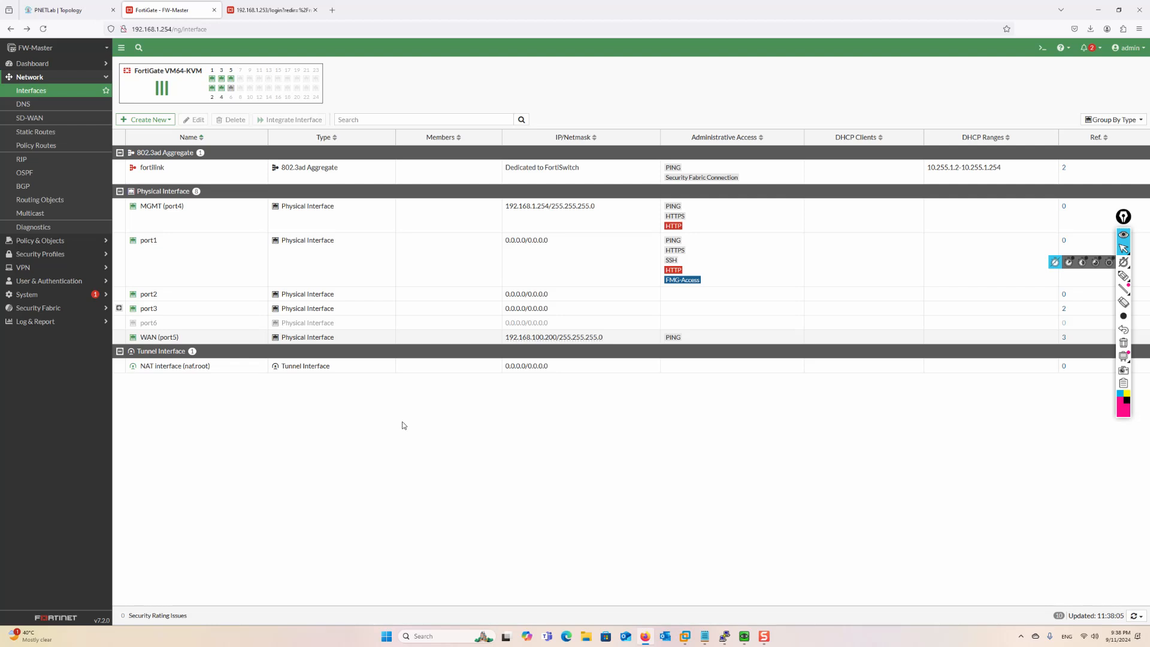
Log in to Slave-FW with the admin account and decline saving the password
left_click(267, 12)
type("admin")
key("Tab")
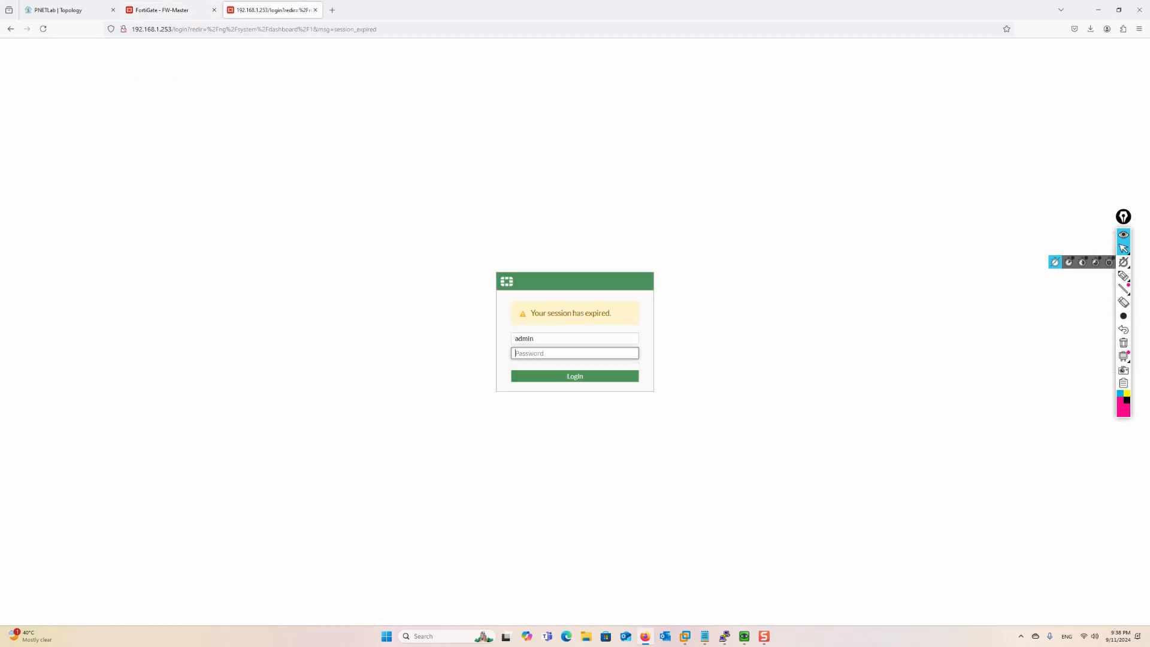
type("•••")
key("Return")
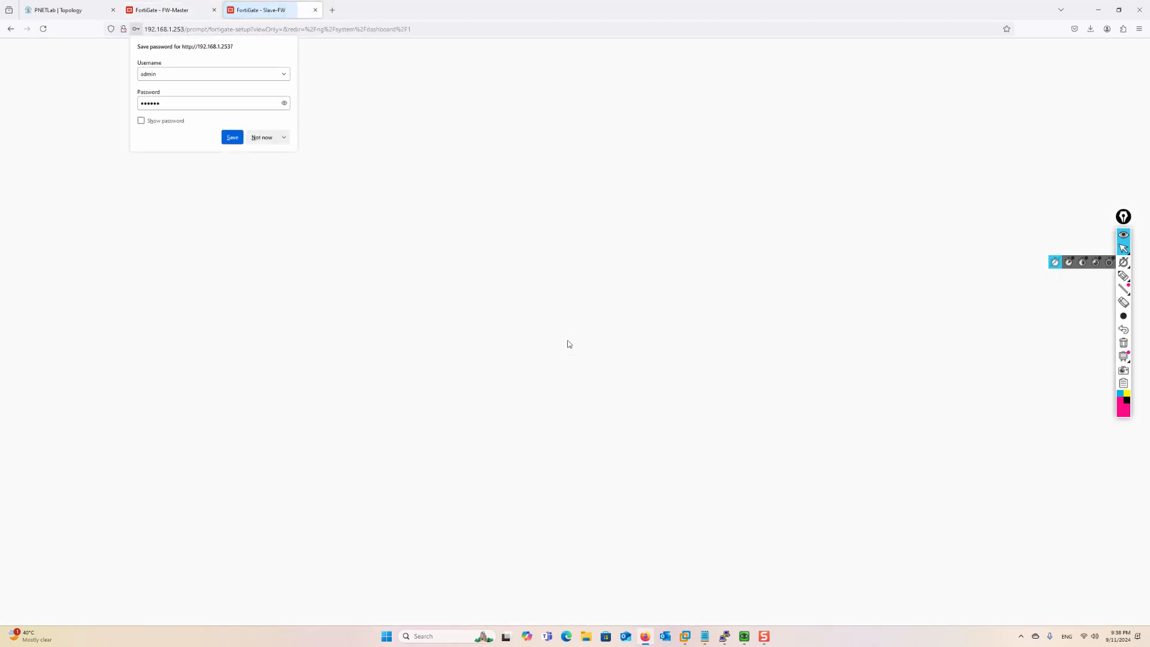
left_click(263, 137)
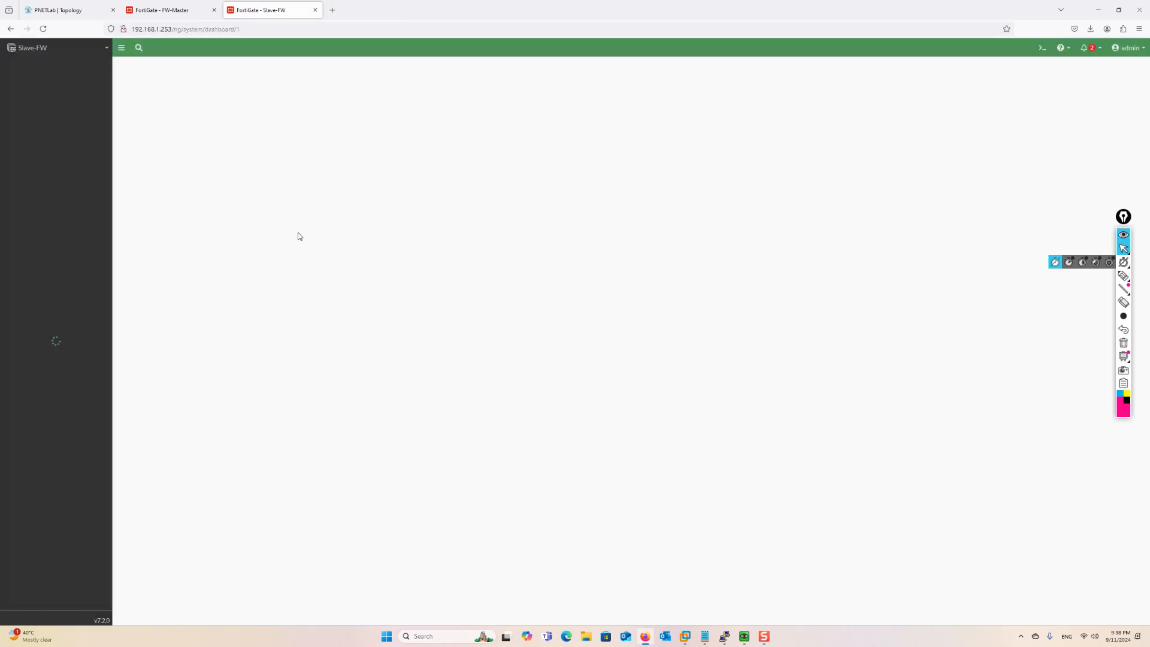
Open Slave-FW's Network > Interfaces list, then go back to the FW-Master tab
left_click(29, 235)
left_click(31, 92)
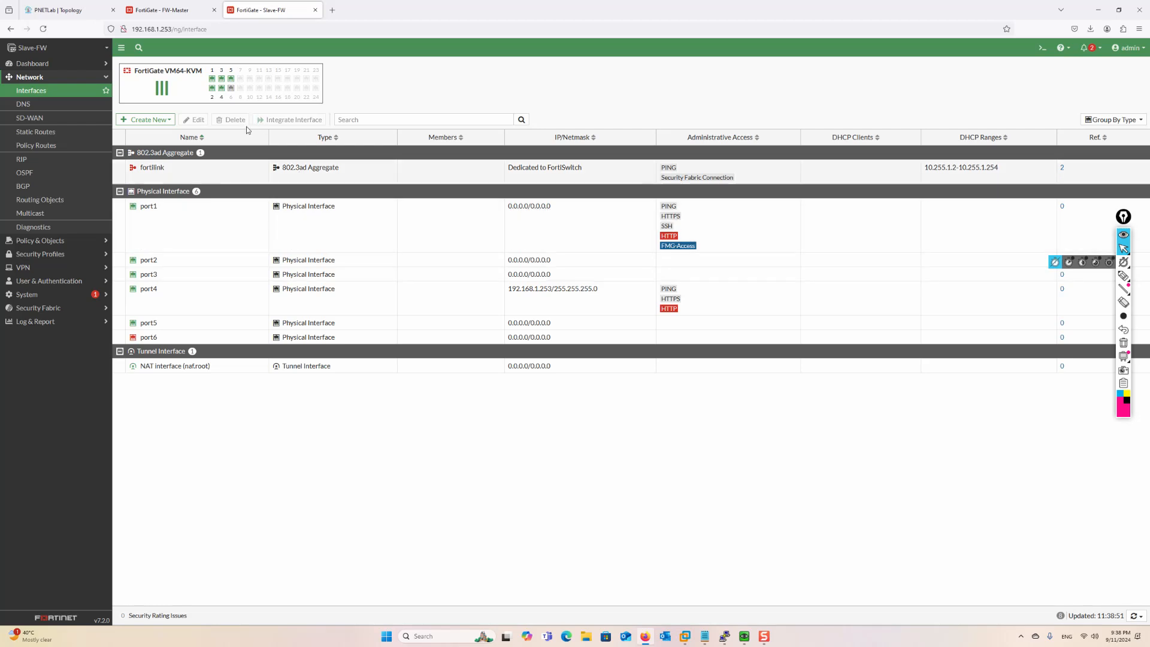
mouse_move(210, 71)
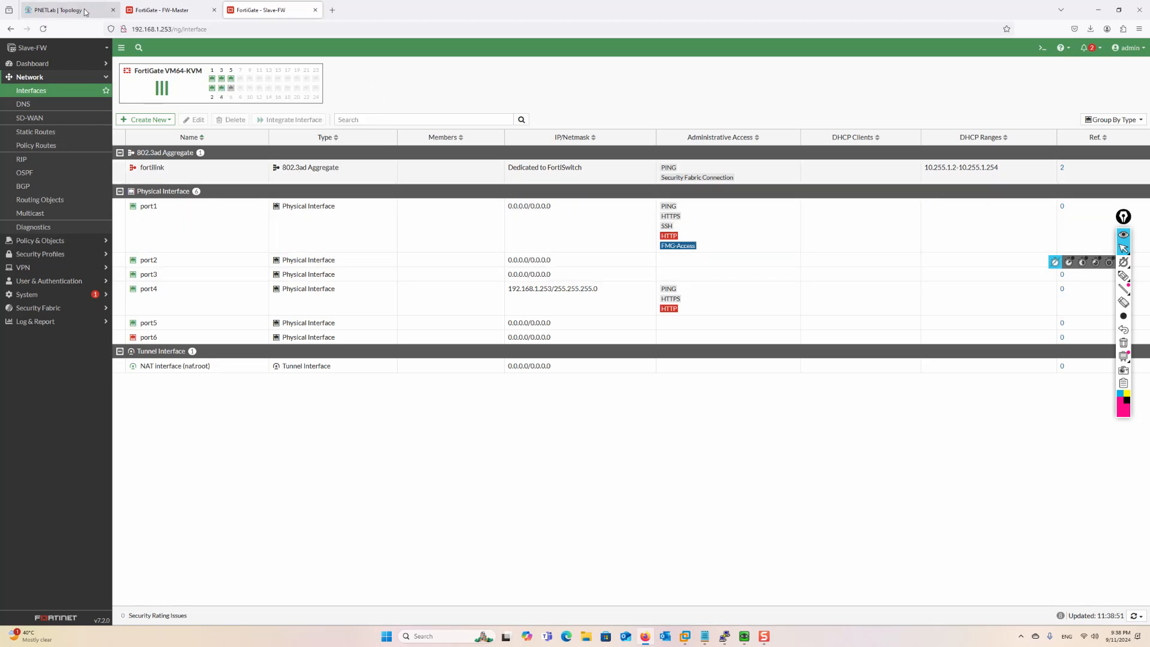
mouse_move(85, 12)
left_click(161, 10)
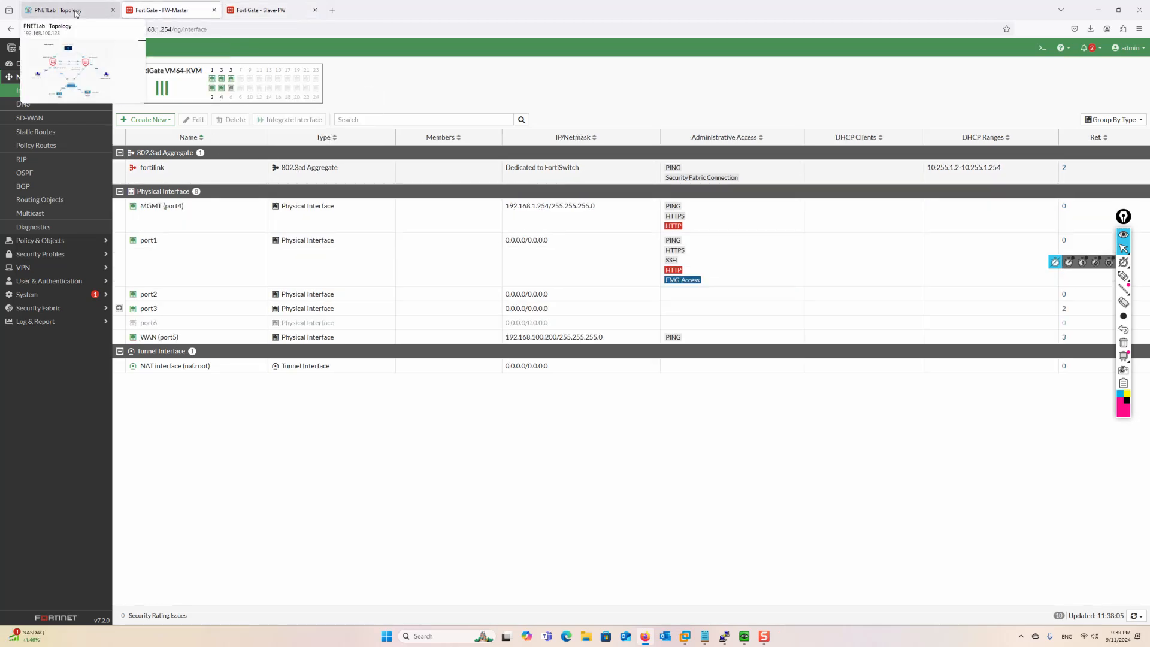
Open FW-Master's Policy & Objects > Firewall Policy list and bring up the VLAN11 policy
left_click(48, 294)
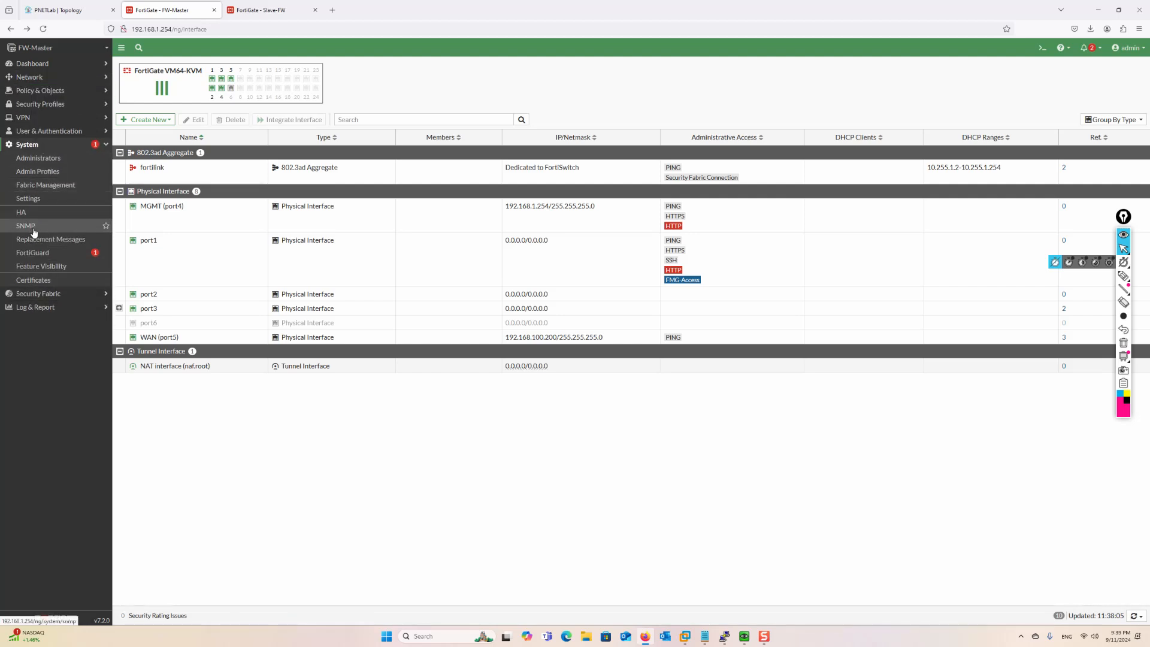
left_click(35, 145)
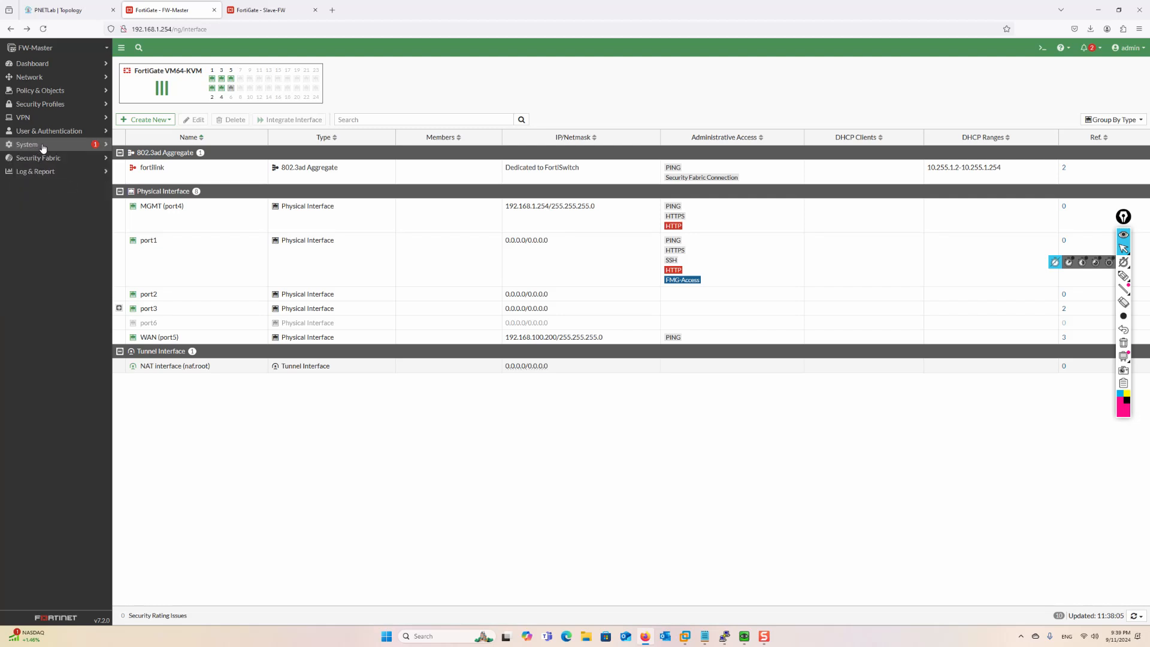
left_click(36, 64)
left_click(39, 249)
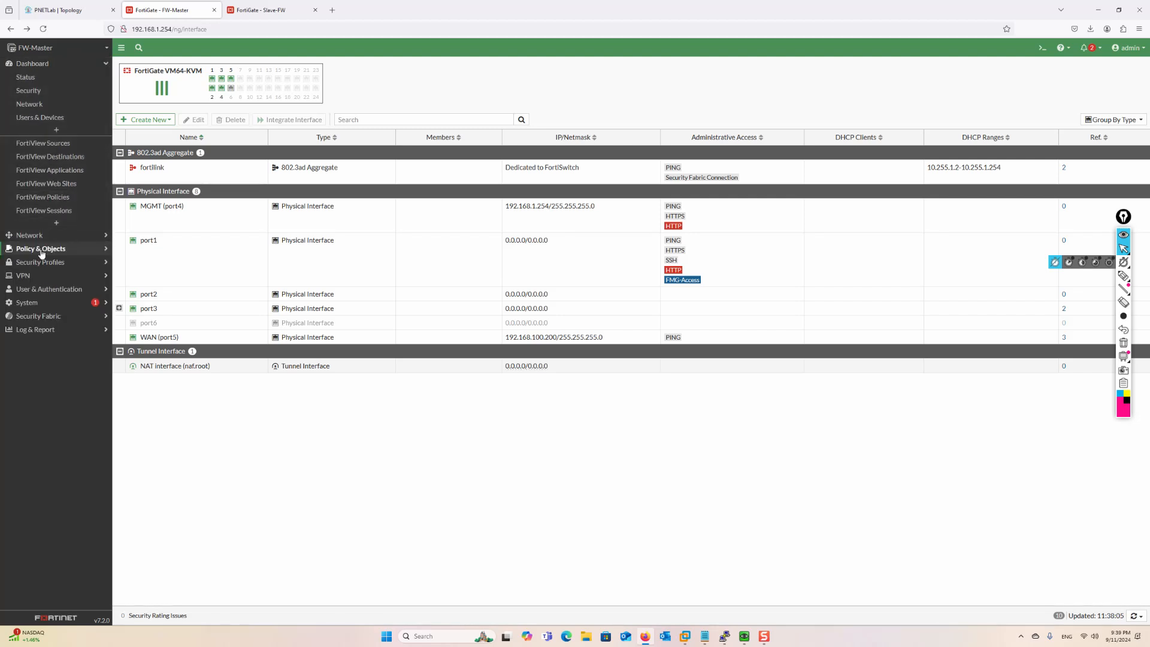
left_click(46, 106)
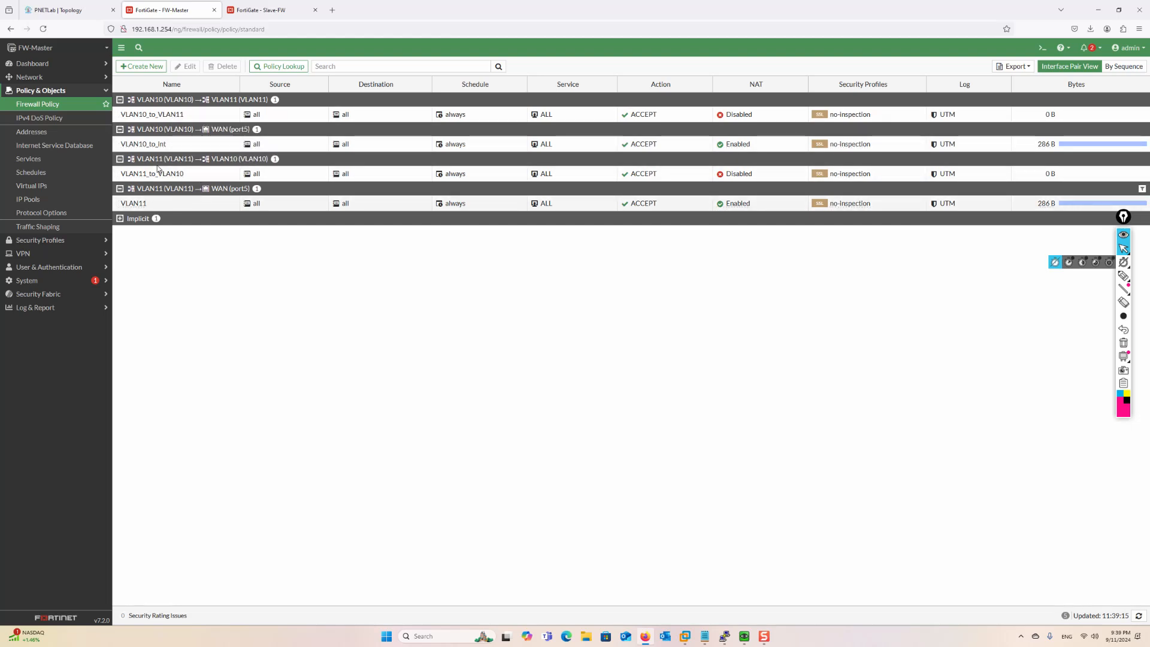
double_click(176, 204)
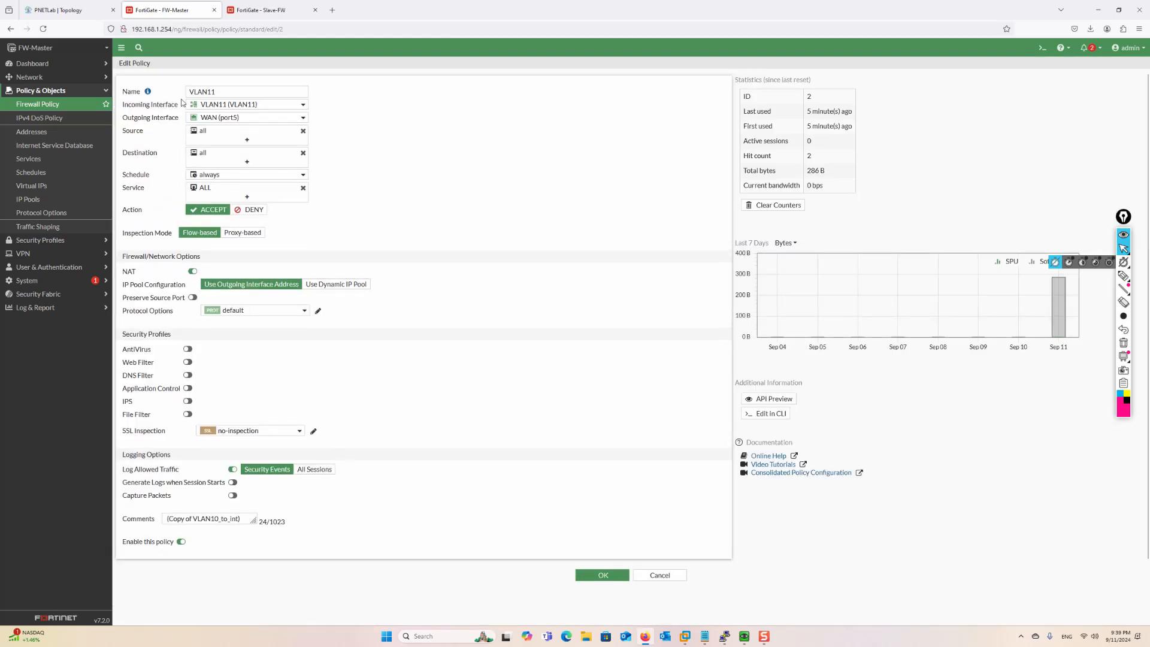
Append '_to' to the VLAN11 policy name, making it VLAN11_to_int, and save it
left_click(229, 90)
type("_to_int")
left_click(593, 575)
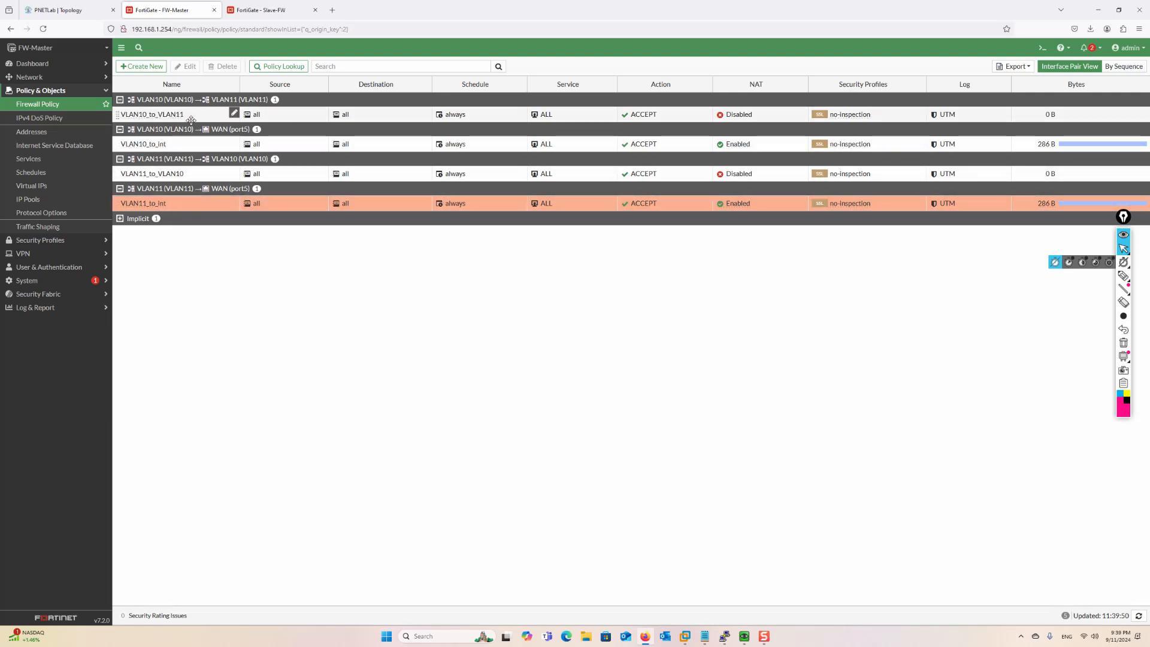
left_click(48, 12)
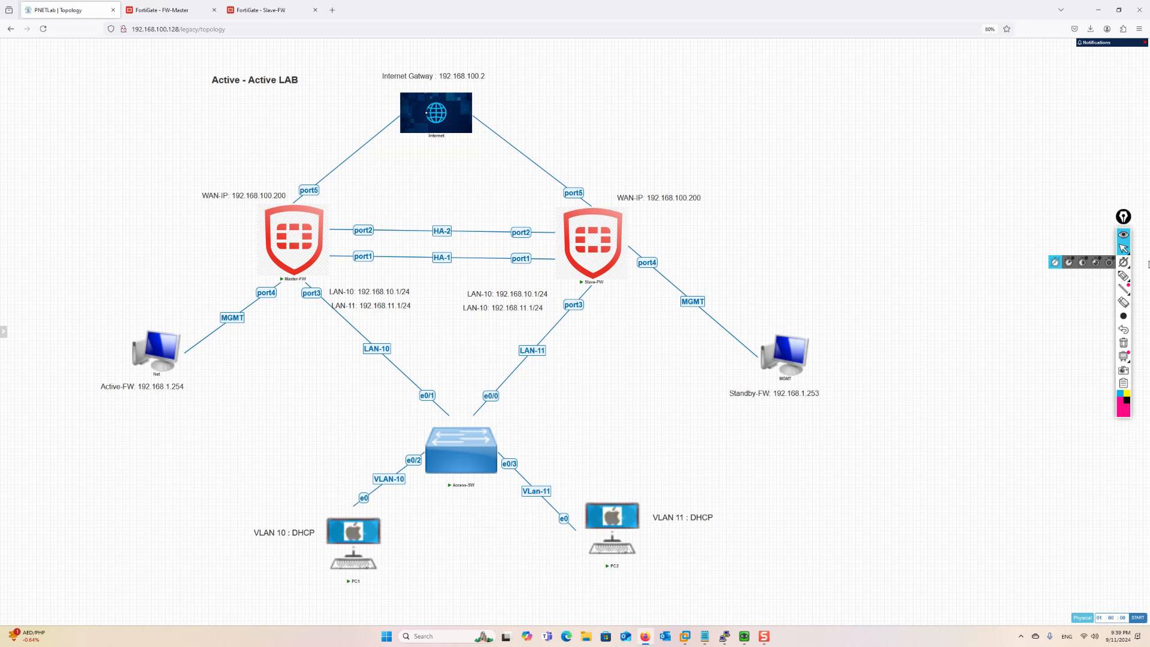
left_click(1123, 276)
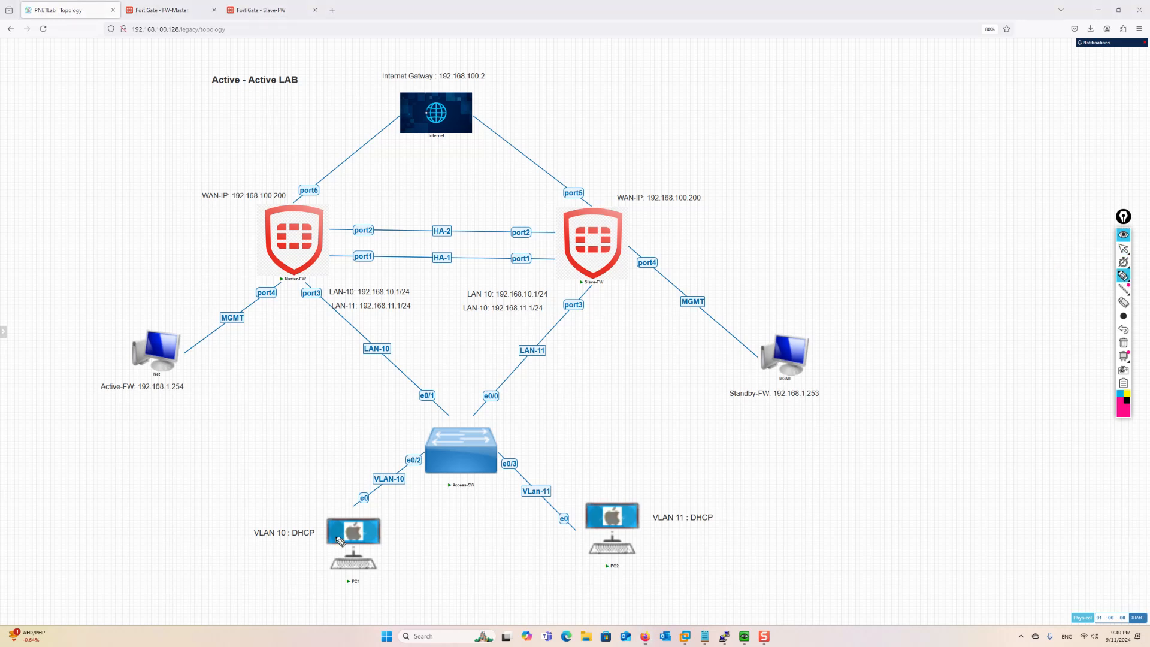
mouse_move(329, 529)
left_mouse_down()
mouse_move(440, 448)
mouse_move(574, 477)
mouse_move(605, 511)
left_mouse_up()
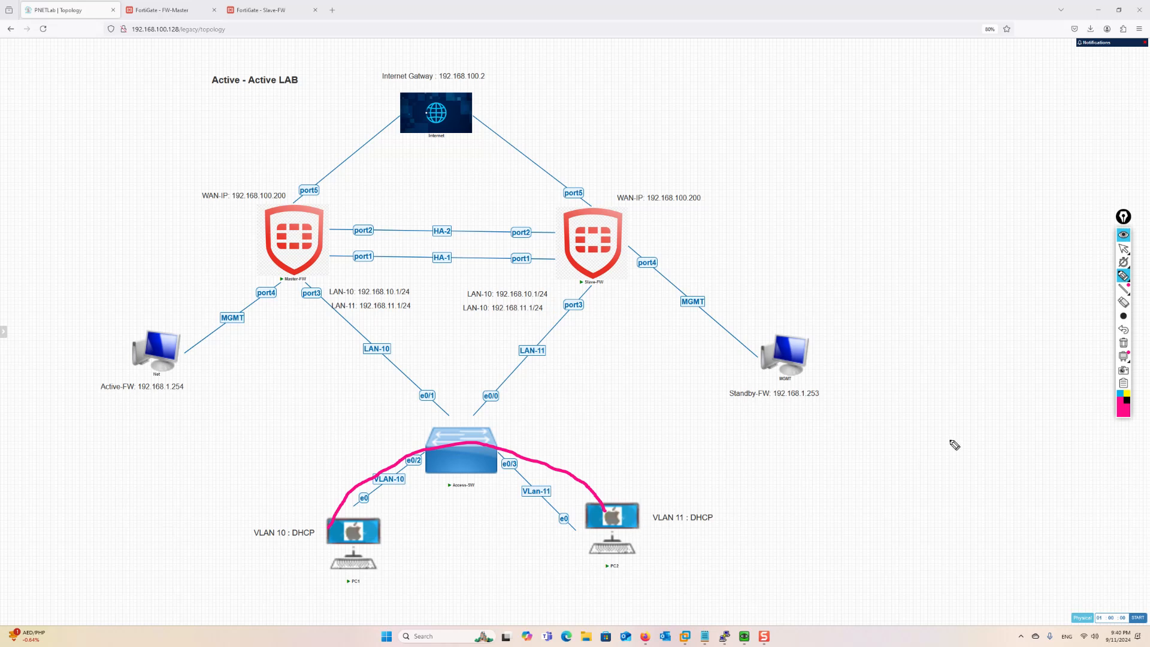
left_click(1120, 394)
mouse_move(668, 514)
left_mouse_down()
mouse_move(560, 446)
mouse_move(377, 433)
mouse_move(322, 479)
mouse_move(308, 528)
left_mouse_up()
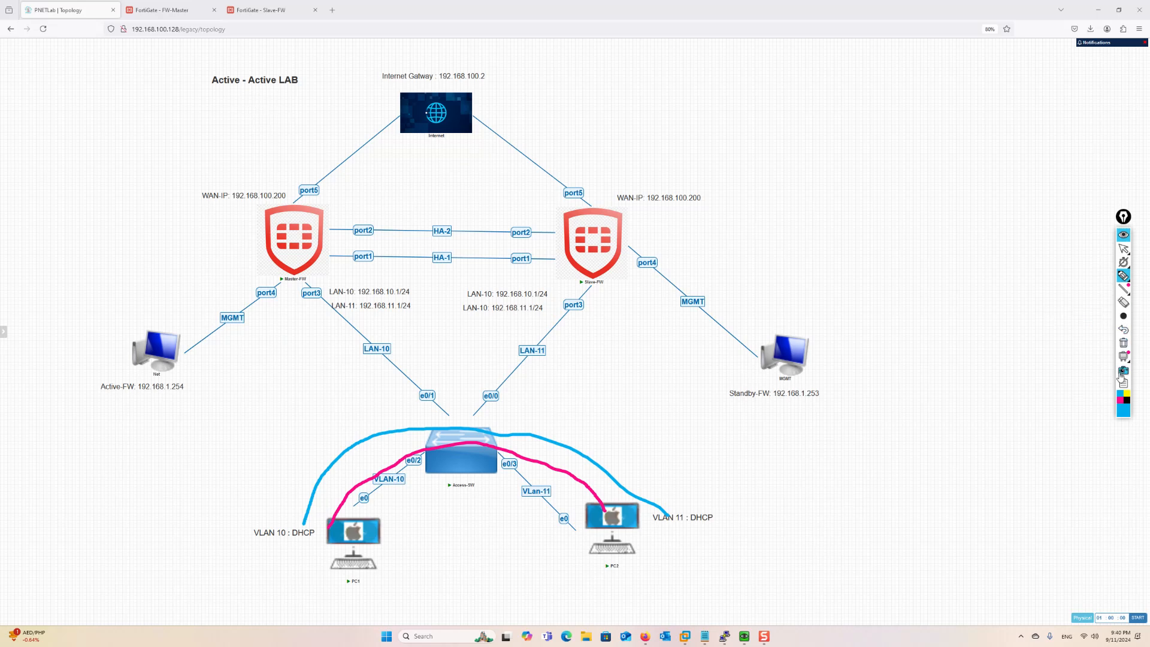
left_click(1124, 343)
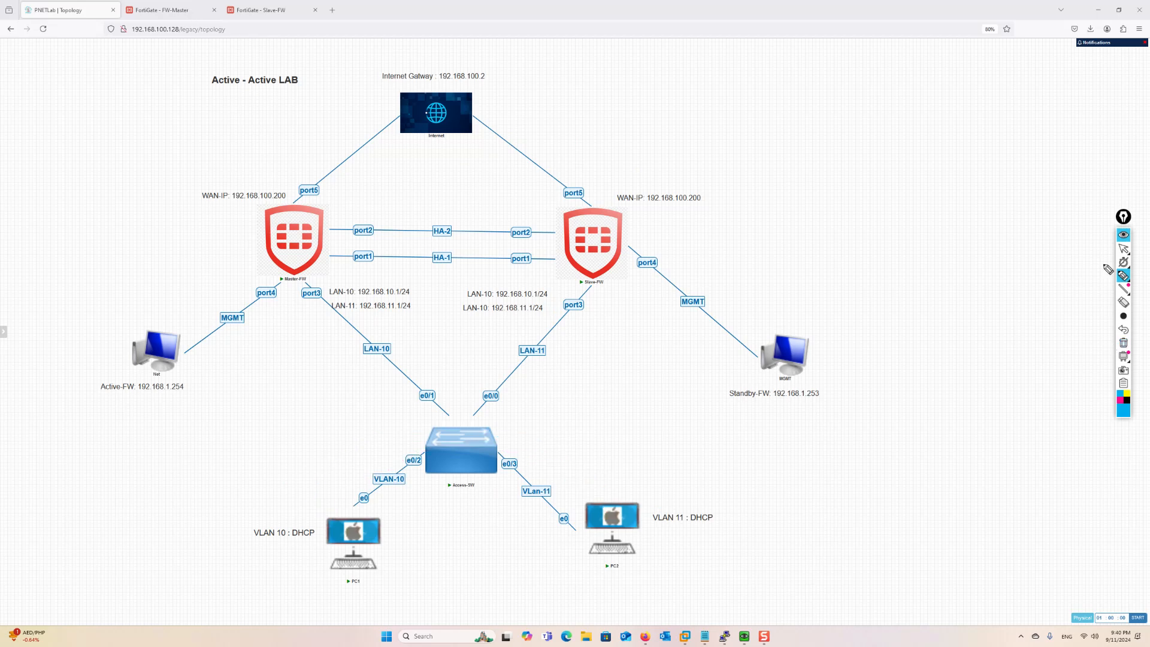
left_click(1124, 250)
Open FW-Master's High Availability settings and set the HA mode to Active-Active
left_click(162, 10)
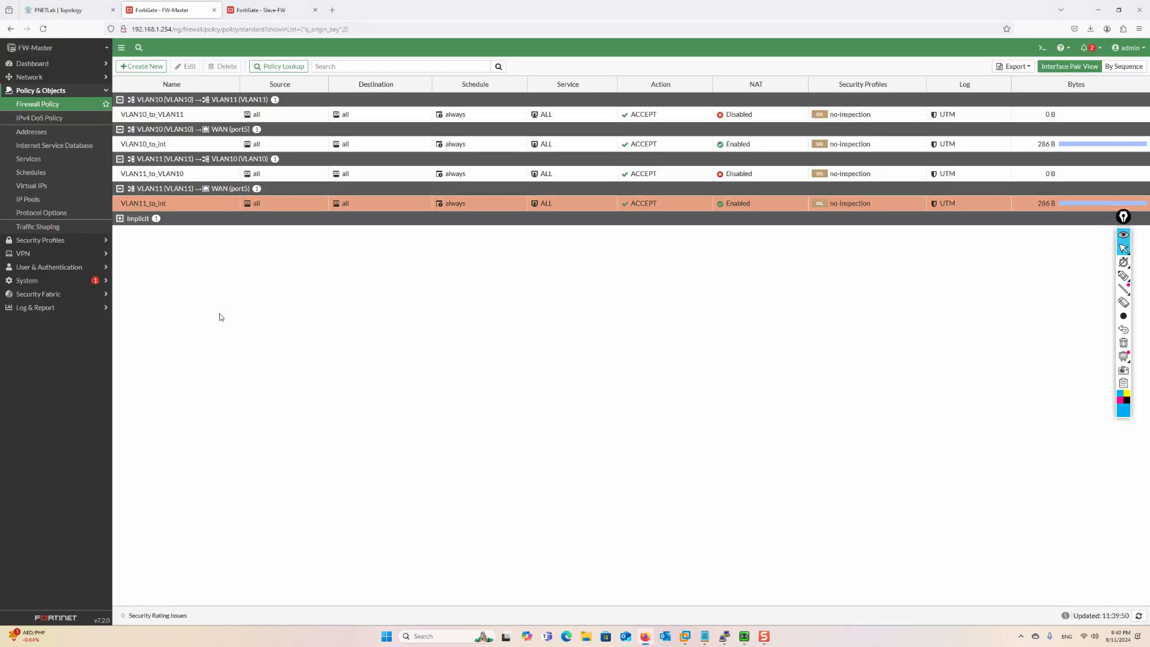
left_click(38, 286)
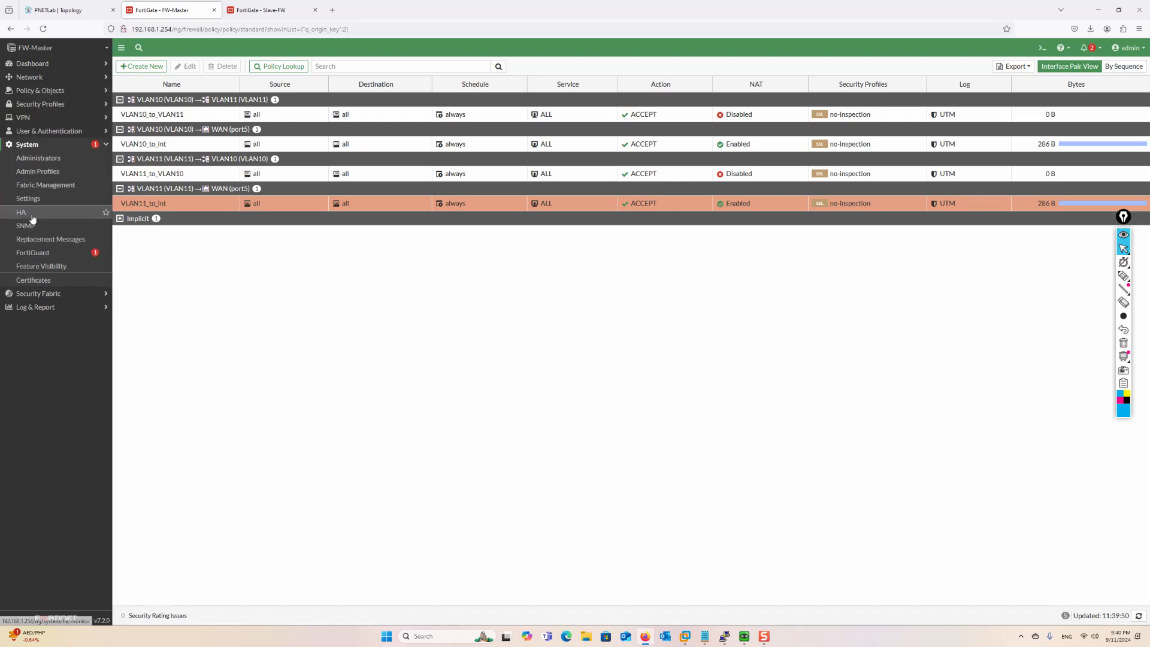
left_click(32, 215)
left_click(225, 90)
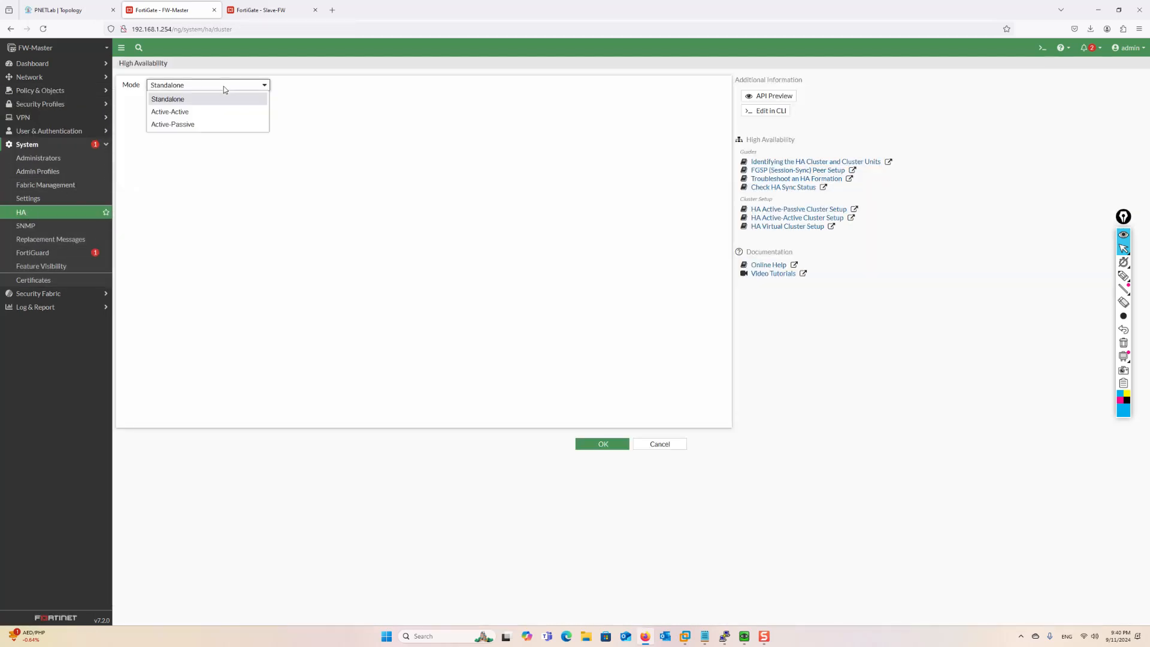
left_click(183, 112)
Set device priority 200, group name HA-grp, and a cluster password
left_click_drag(208, 99, 183, 97)
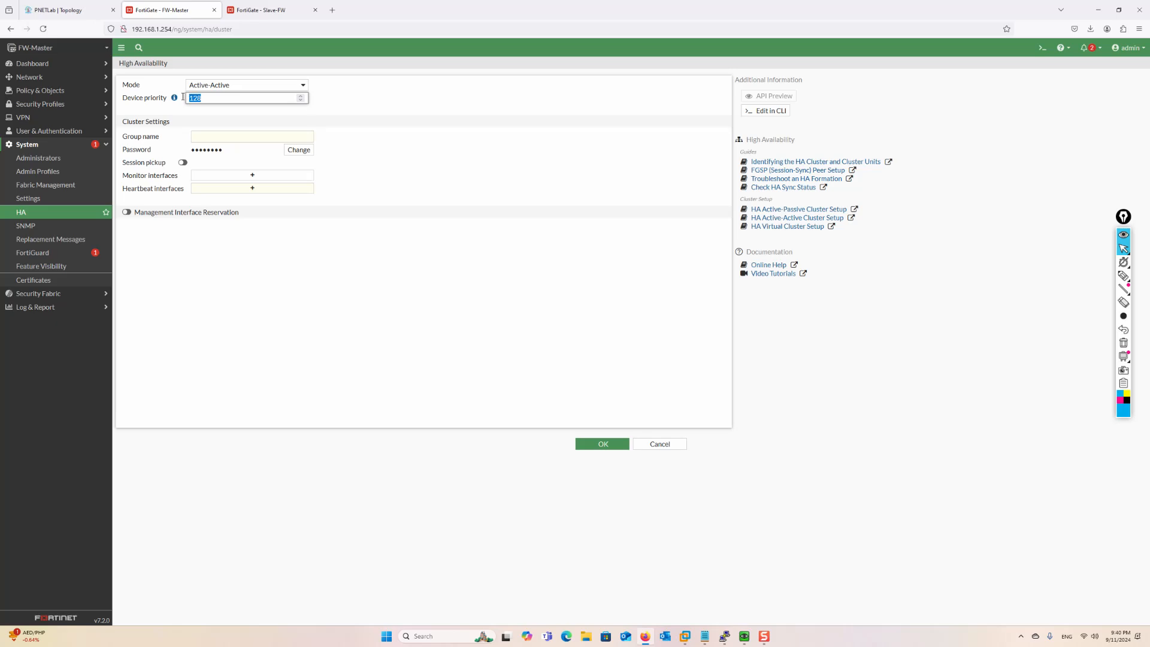
left_click(211, 139)
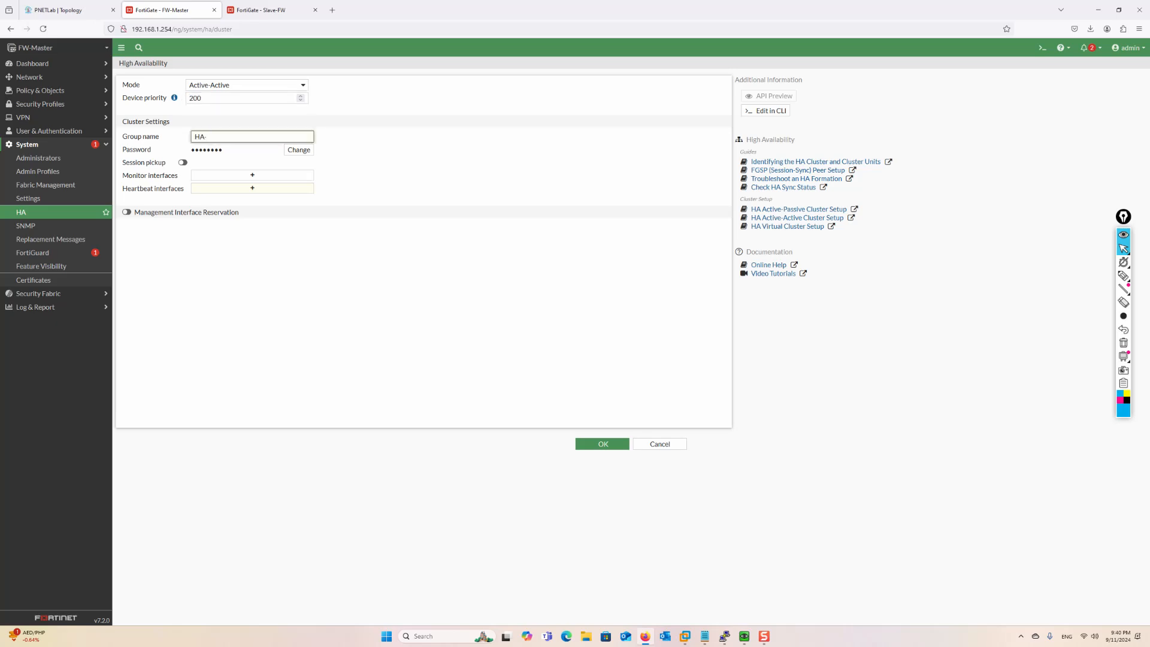
left_click(299, 150)
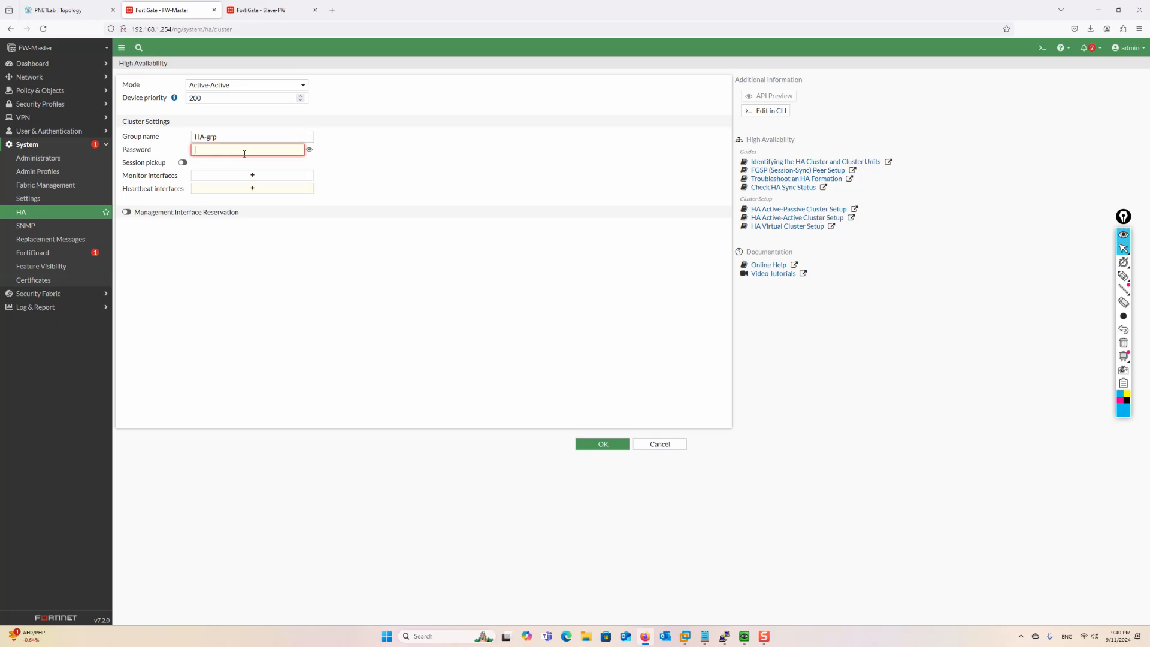
type("12")
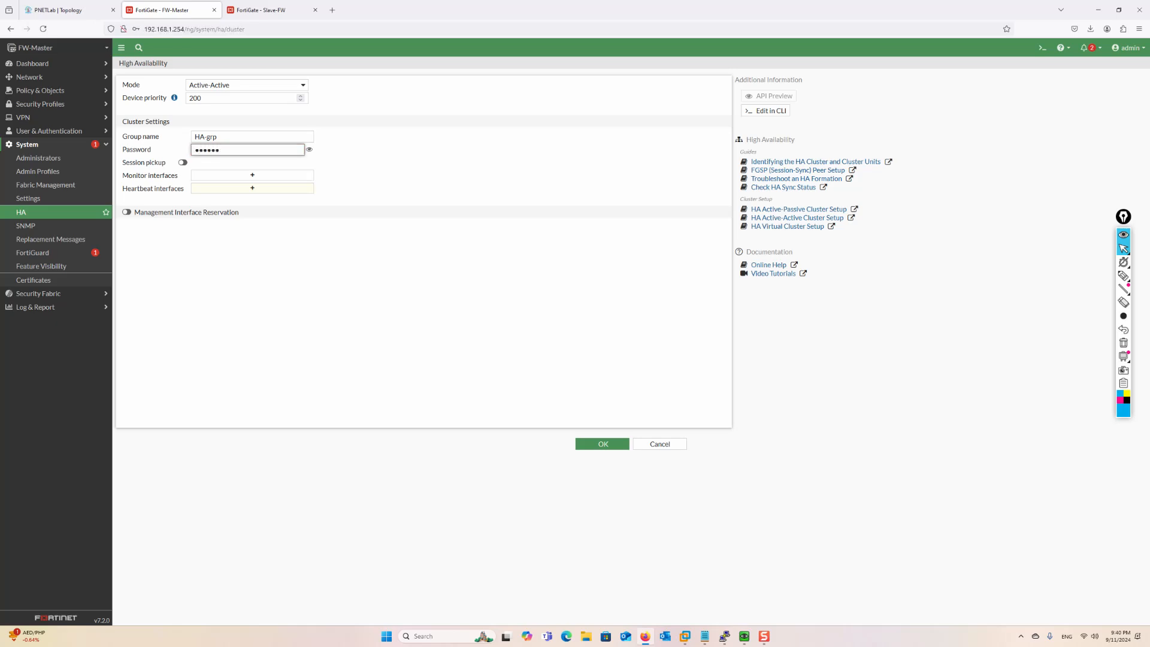
left_click(309, 149)
left_click(309, 149)
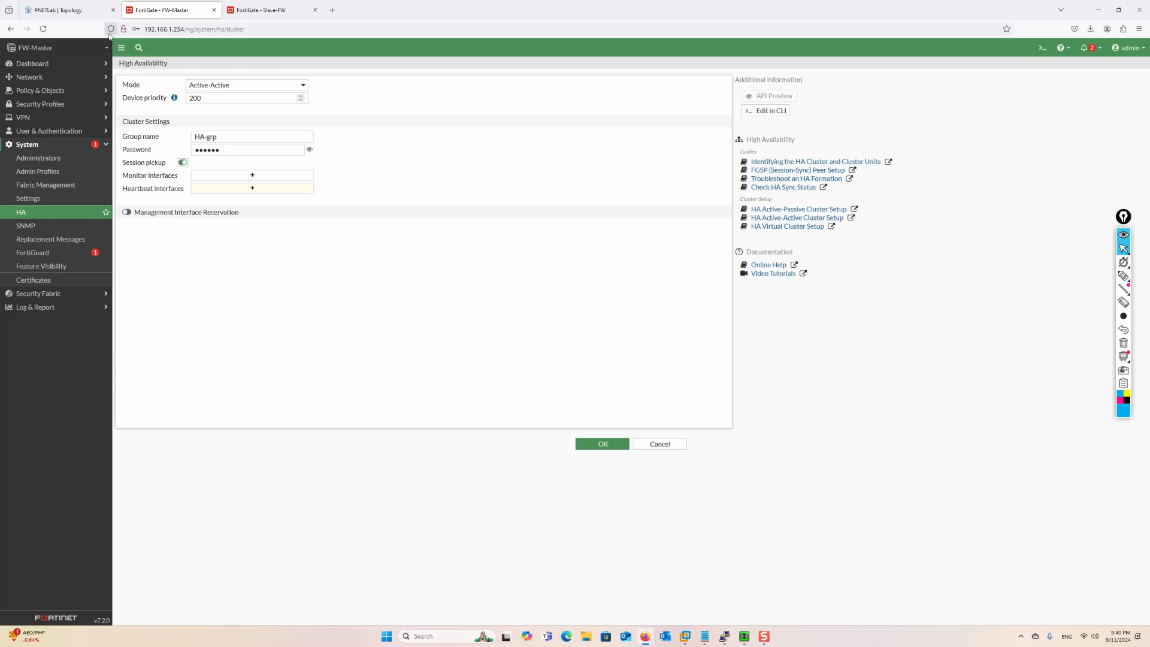
Check the lab topology, then open FW-Master's monitored-interface selection
left_click(60, 10)
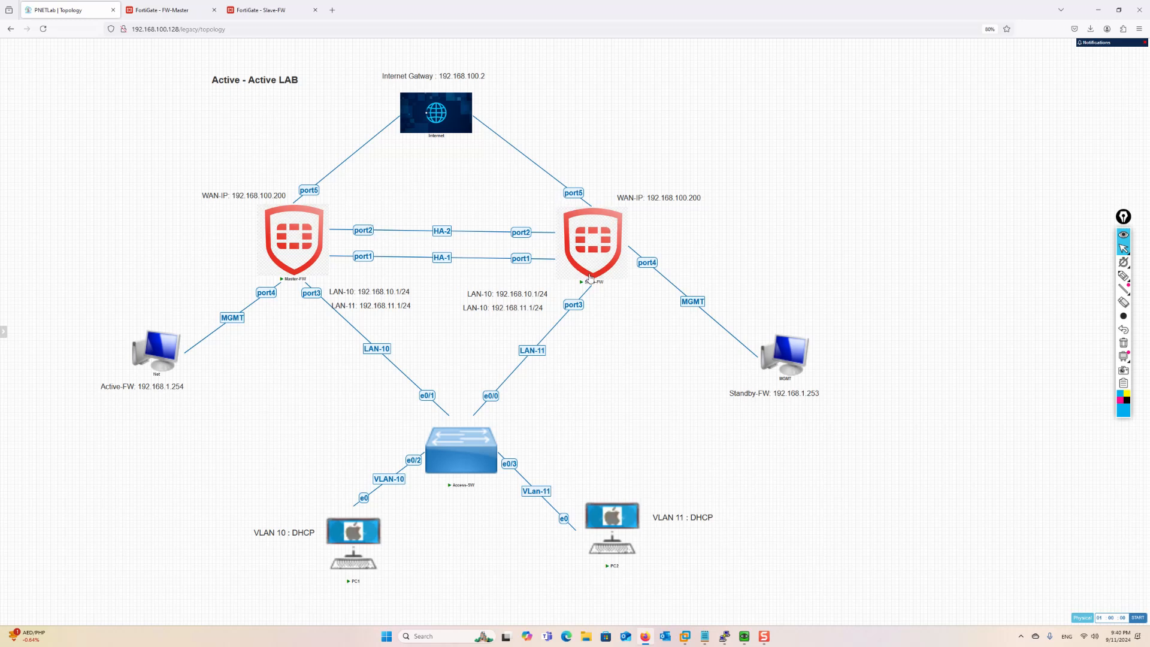
left_click(166, 18)
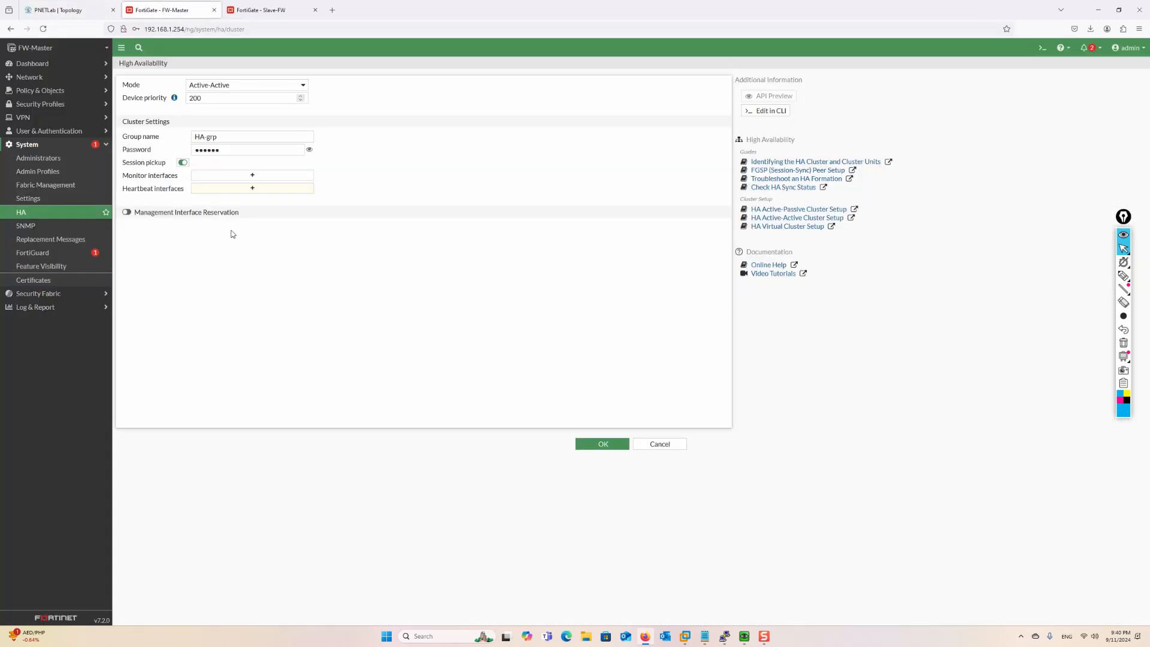
left_click(248, 179)
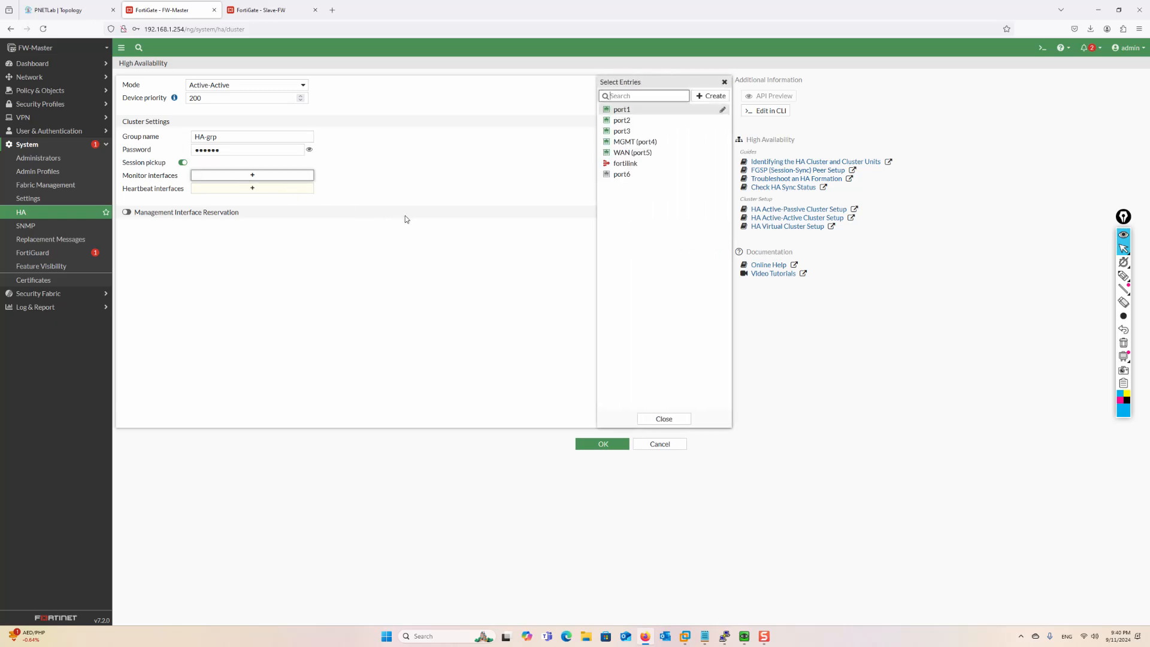
Monitor the WAN interface port5, then glance at the lab topology
left_click(628, 153)
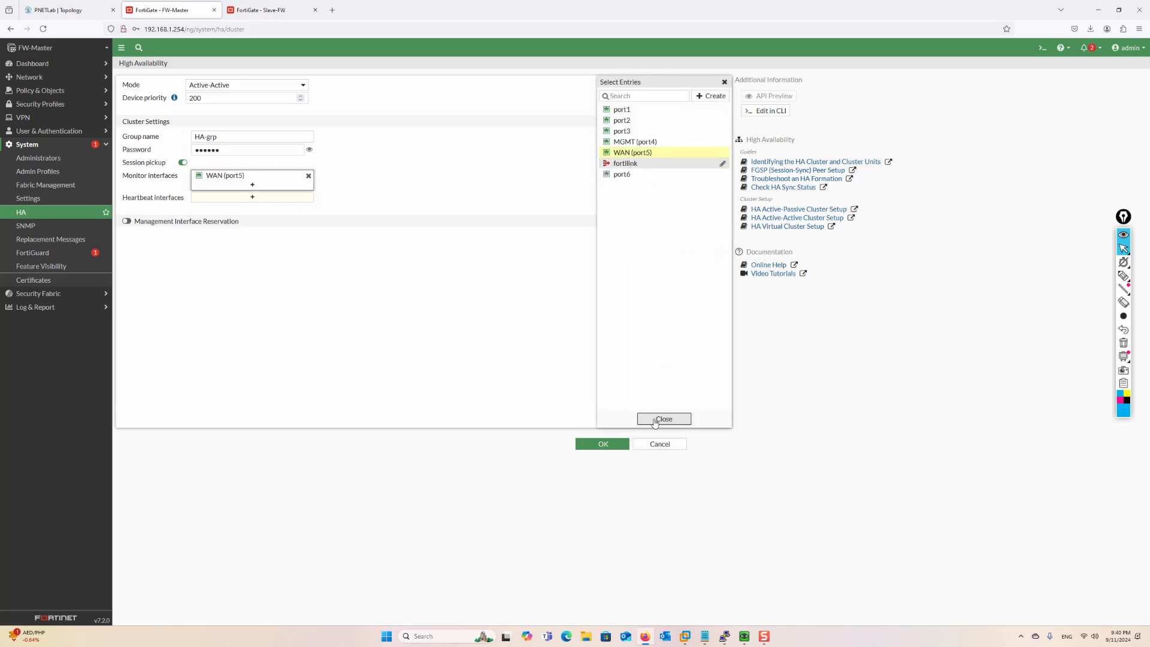
left_click(664, 418)
key("ctrl+Page_Up")
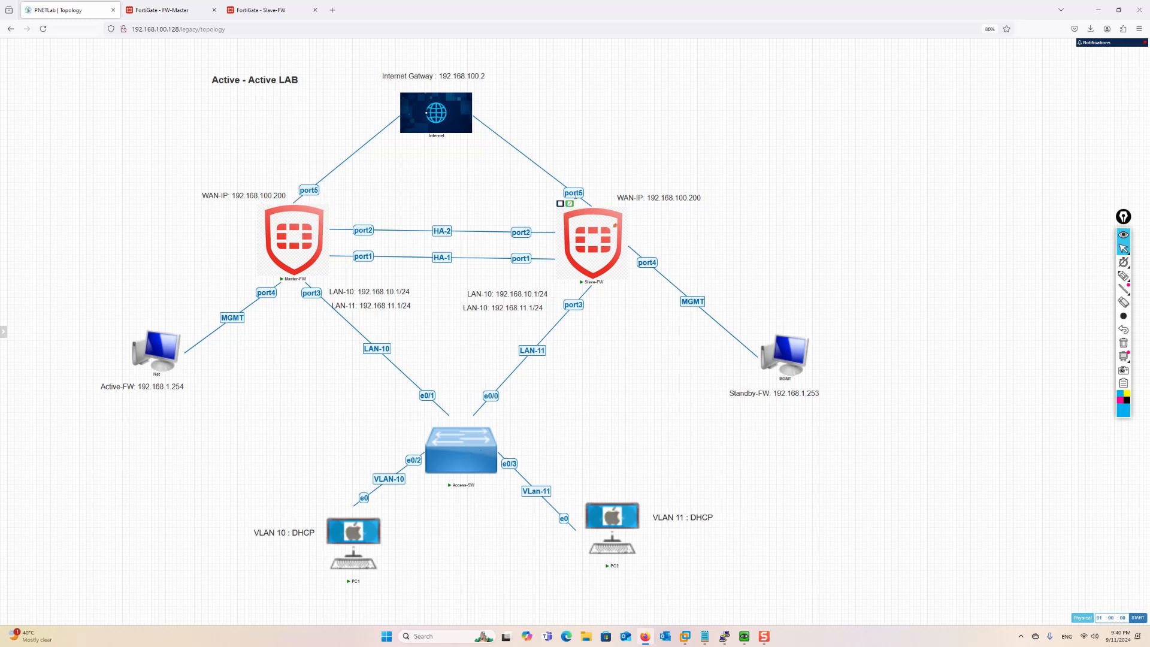
left_click(151, 11)
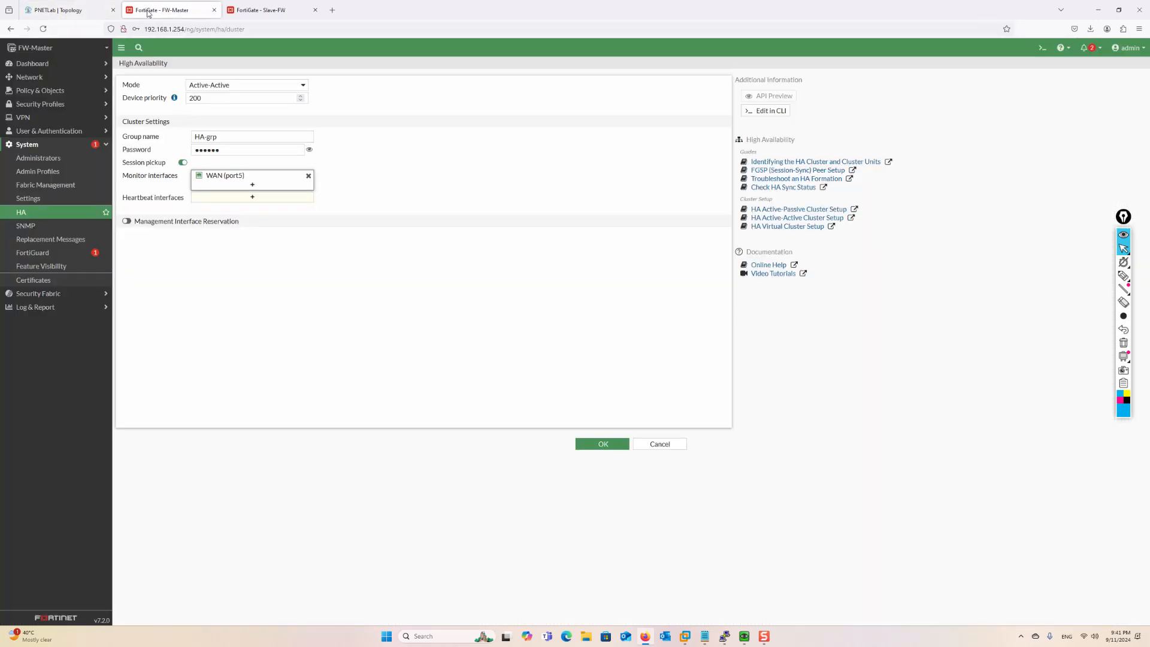
Add port1 and port2 as heartbeat interfaces, each at priority 512
left_click(245, 199)
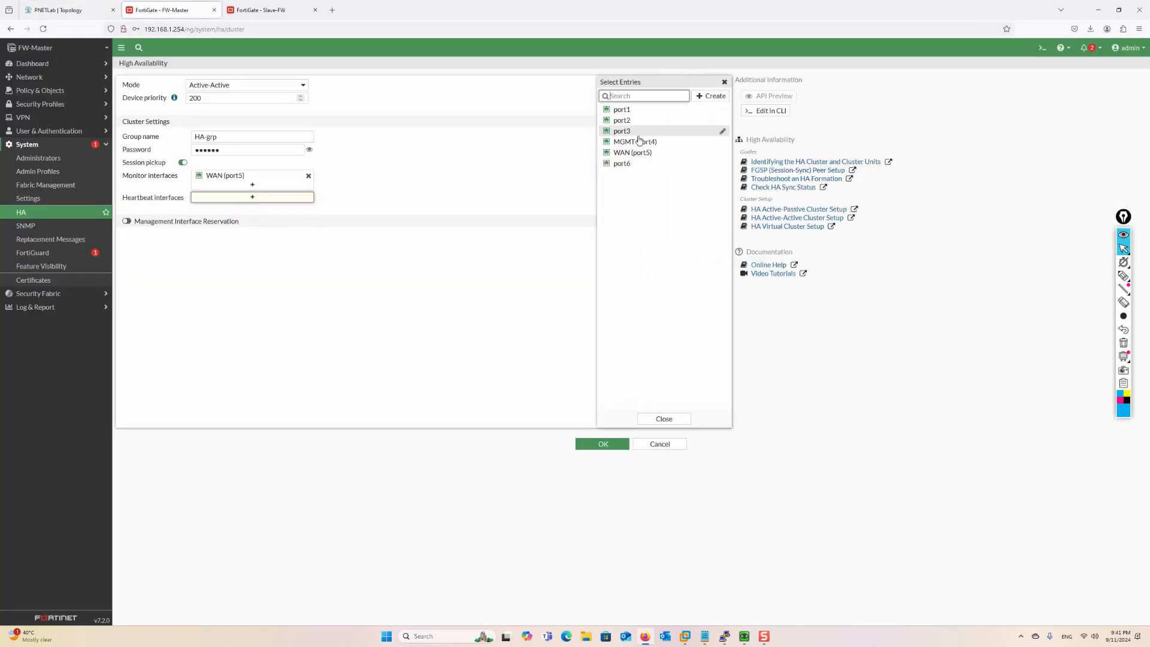
left_click(623, 120)
left_click(622, 109)
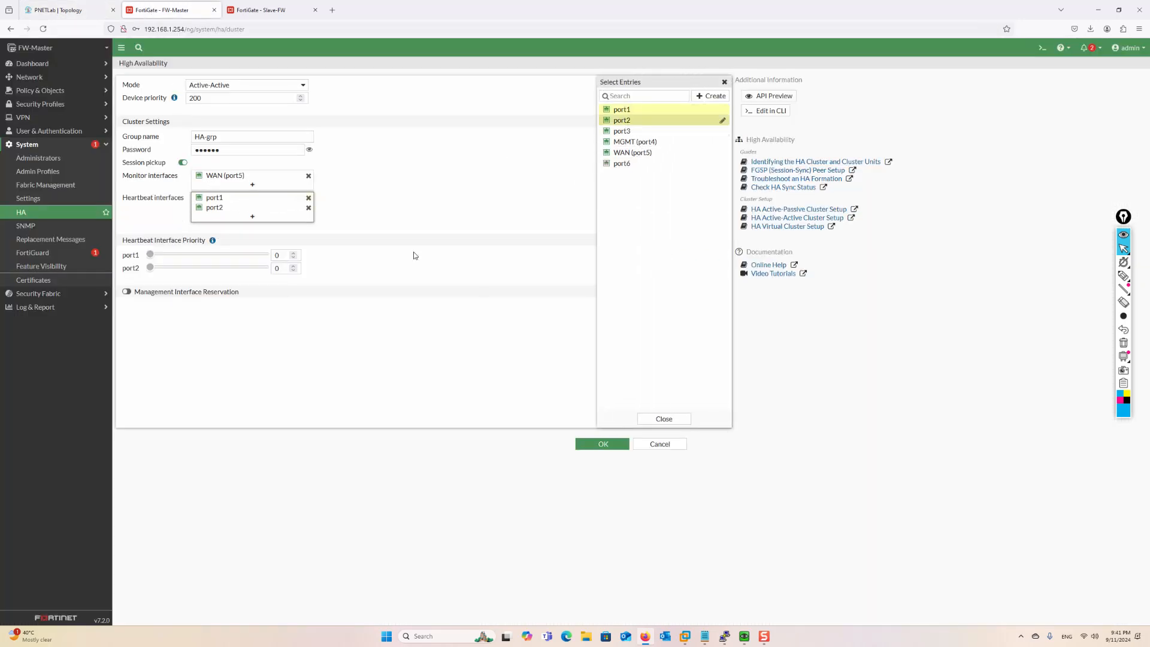
left_click(664, 419)
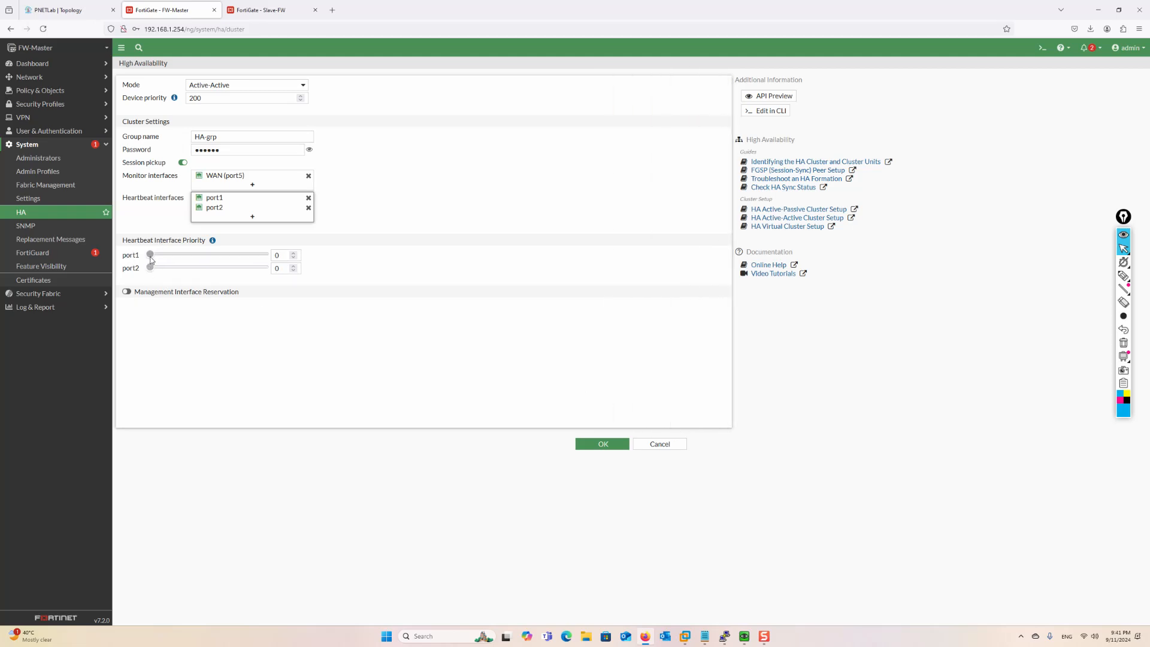
left_click_drag(150, 256, 266, 255)
left_click_drag(149, 268, 266, 268)
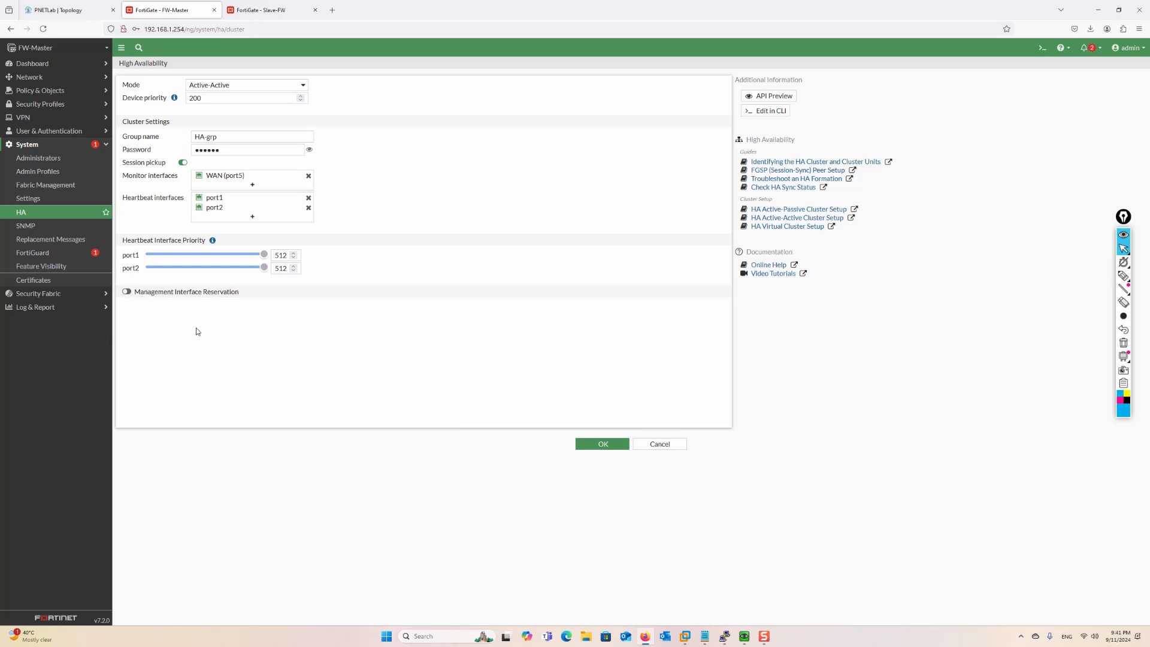
Try reserving MGMT (port4) for management, then turn reservation back off
left_click(129, 297)
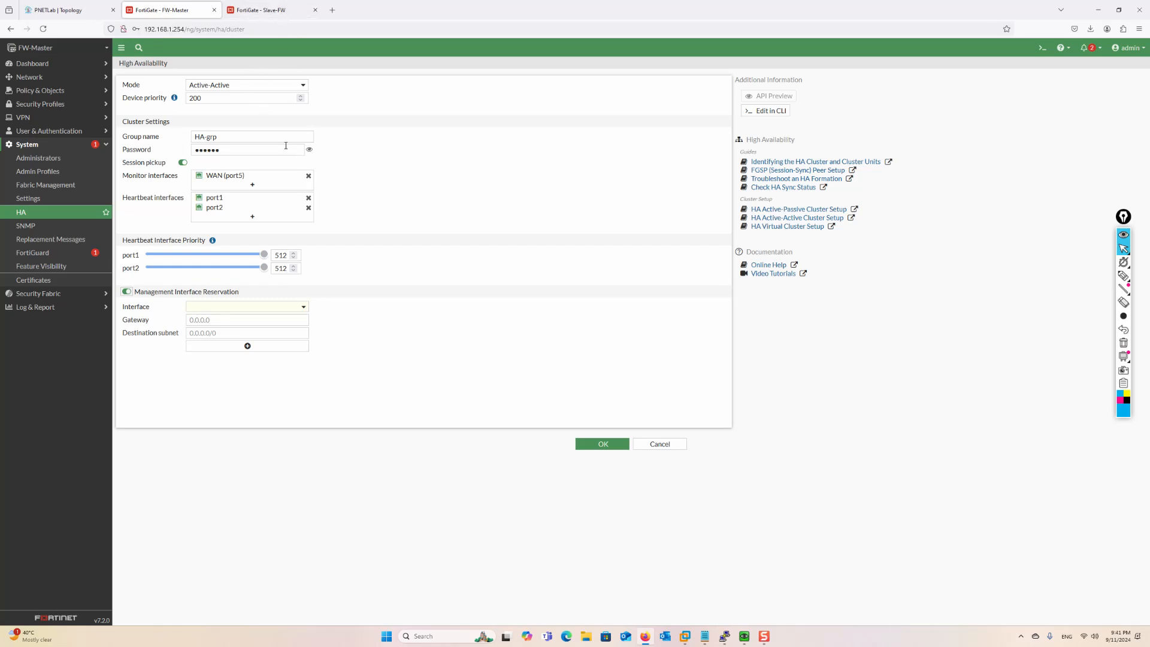
left_click(234, 312)
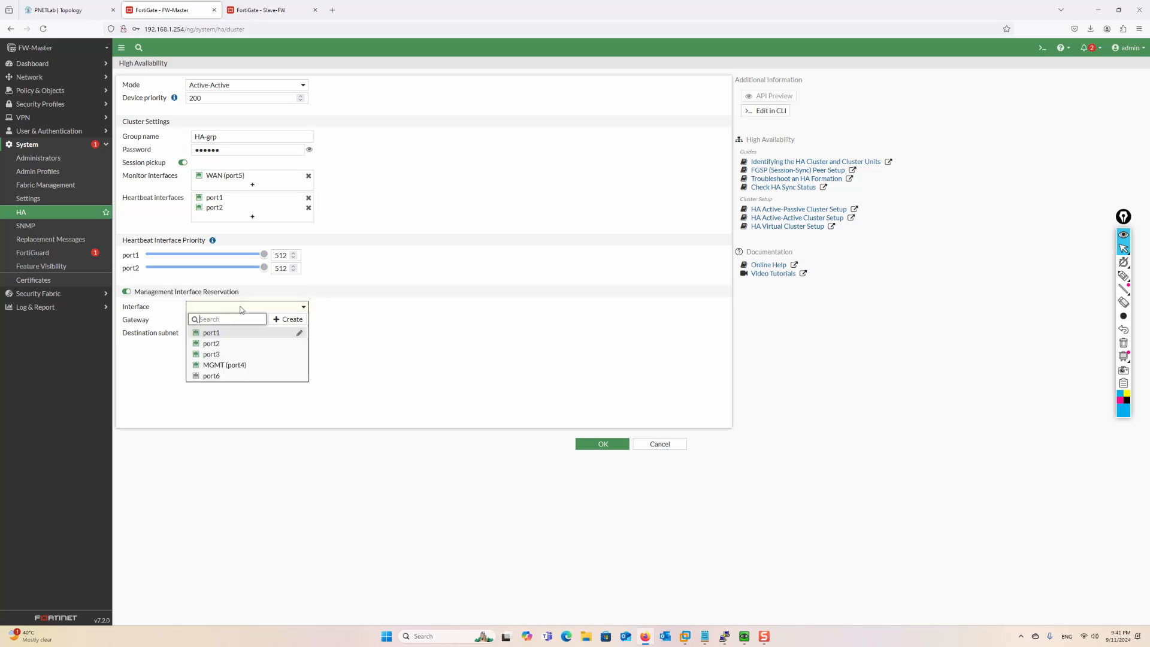
left_click(224, 366)
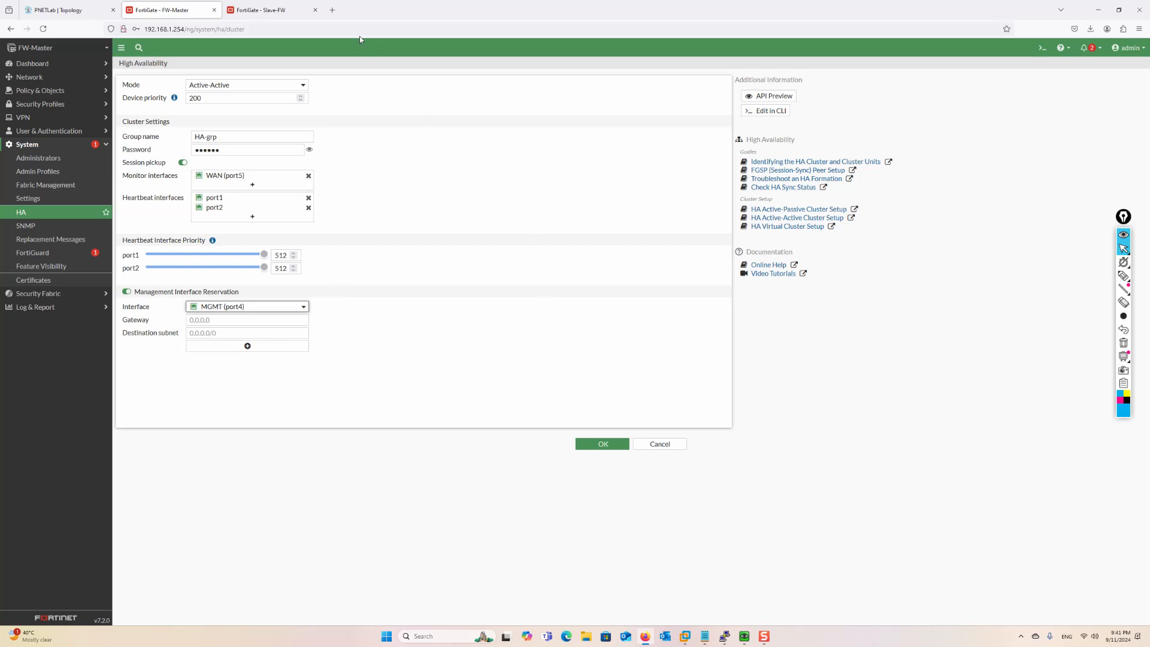
left_click(138, 294)
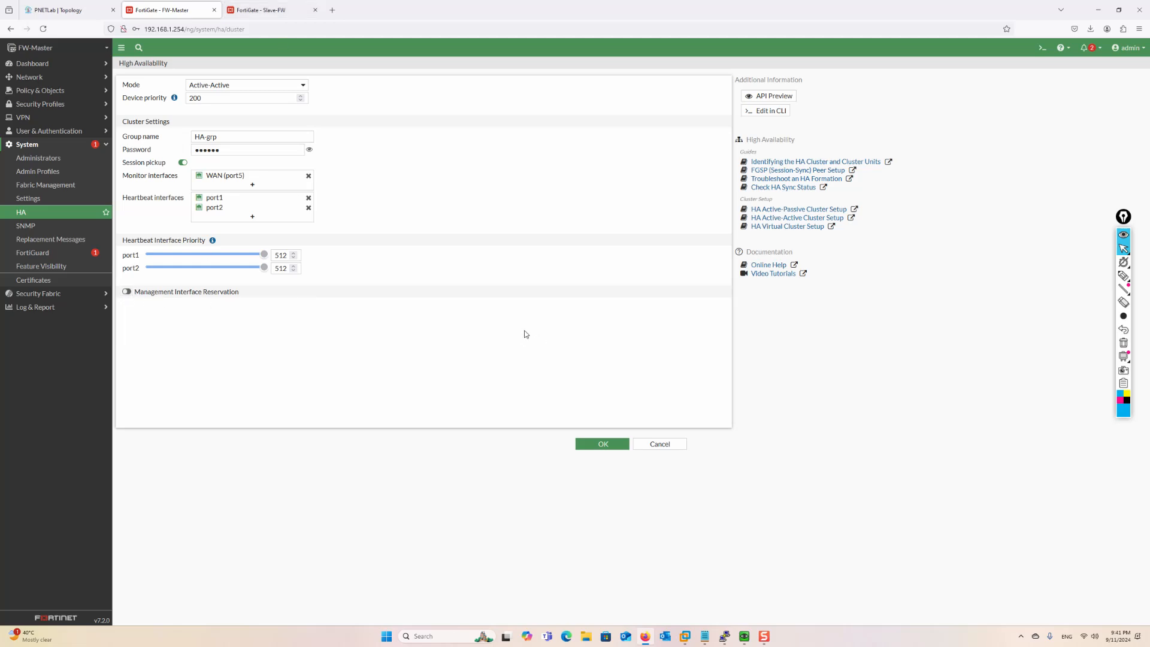
Save FW-Master's HA settings and switch to the Slave-FW page
left_click(603, 444)
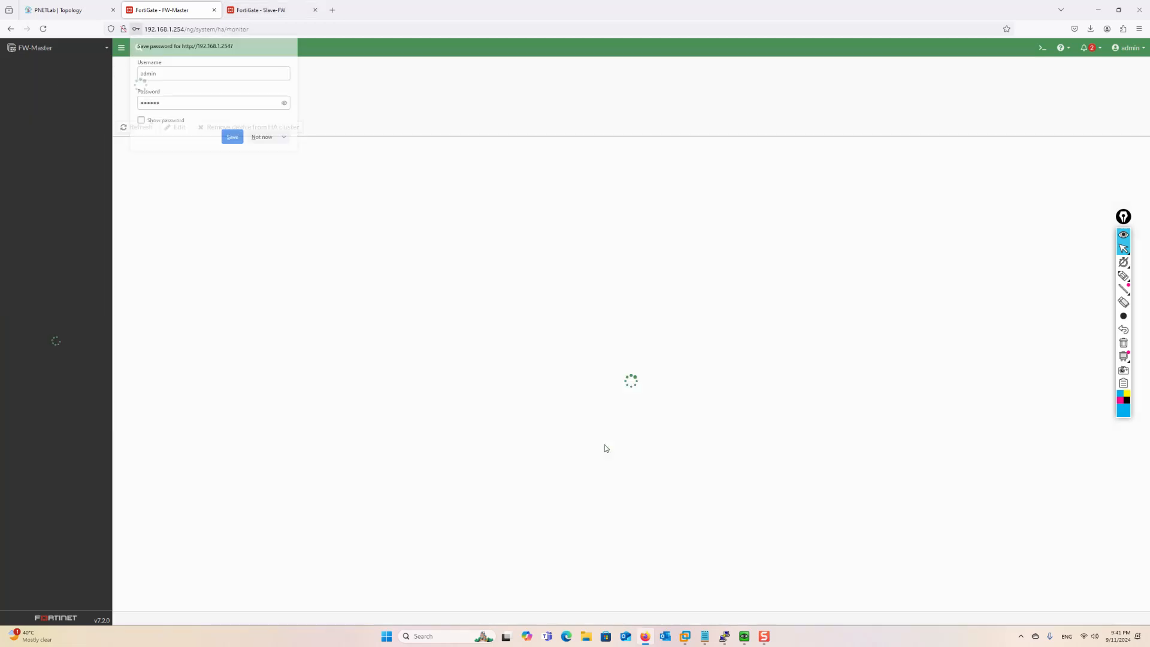
left_click(264, 136)
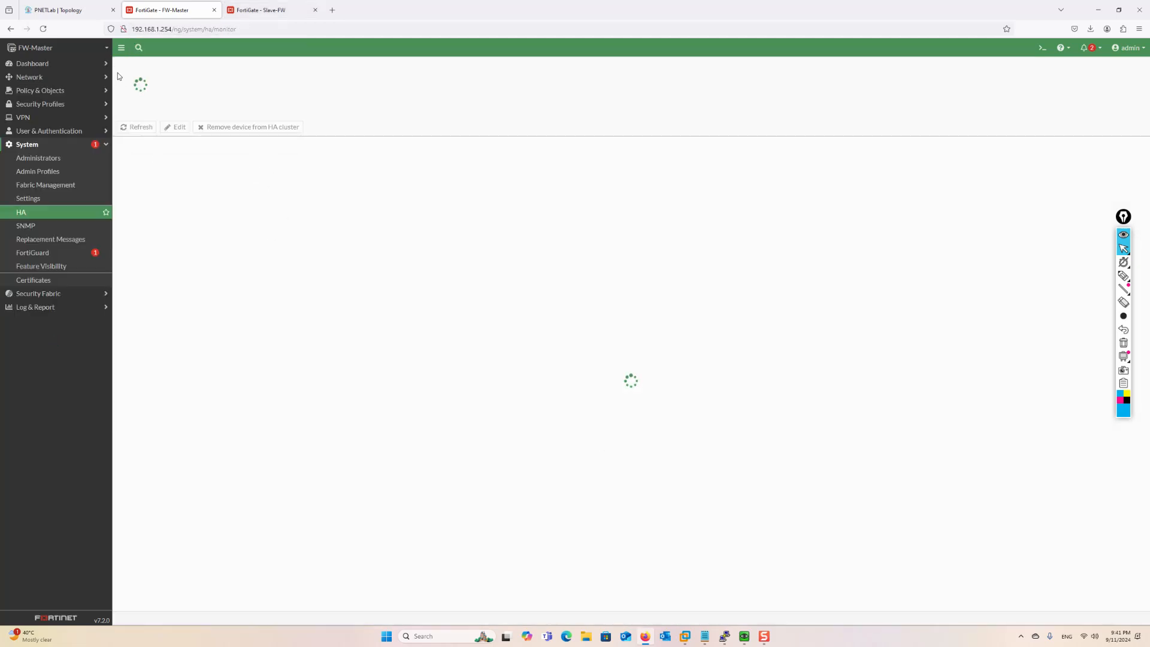
left_click(260, 10)
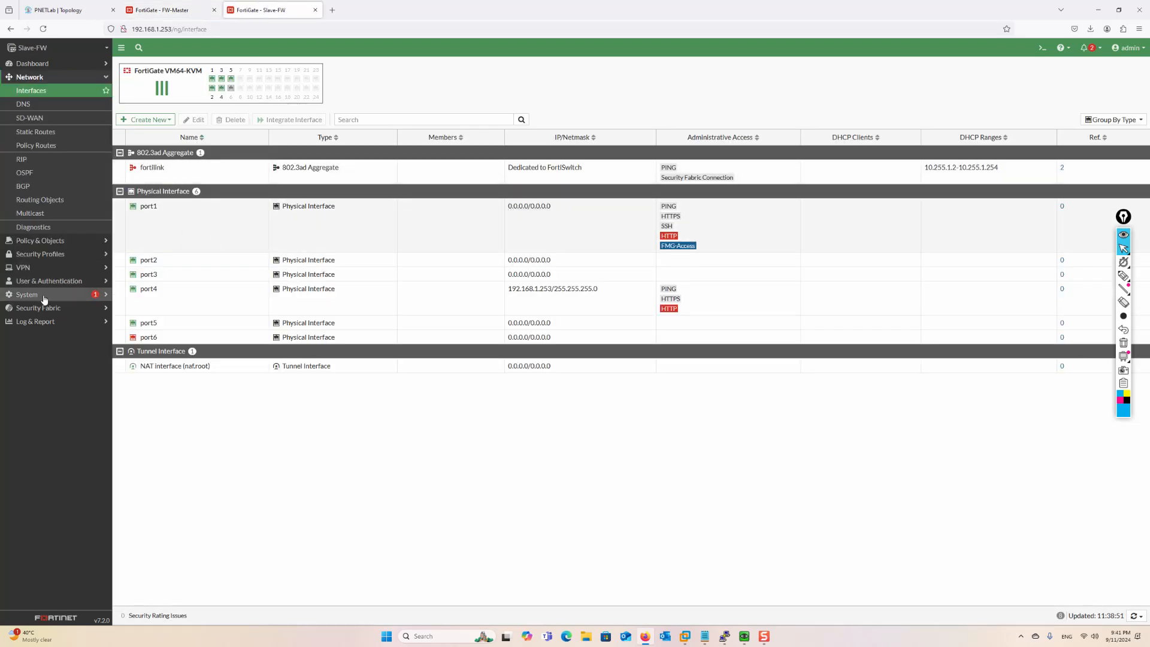
Open Slave-FW's HA settings, choose Active-Active and set device priority 100
left_click(43, 295)
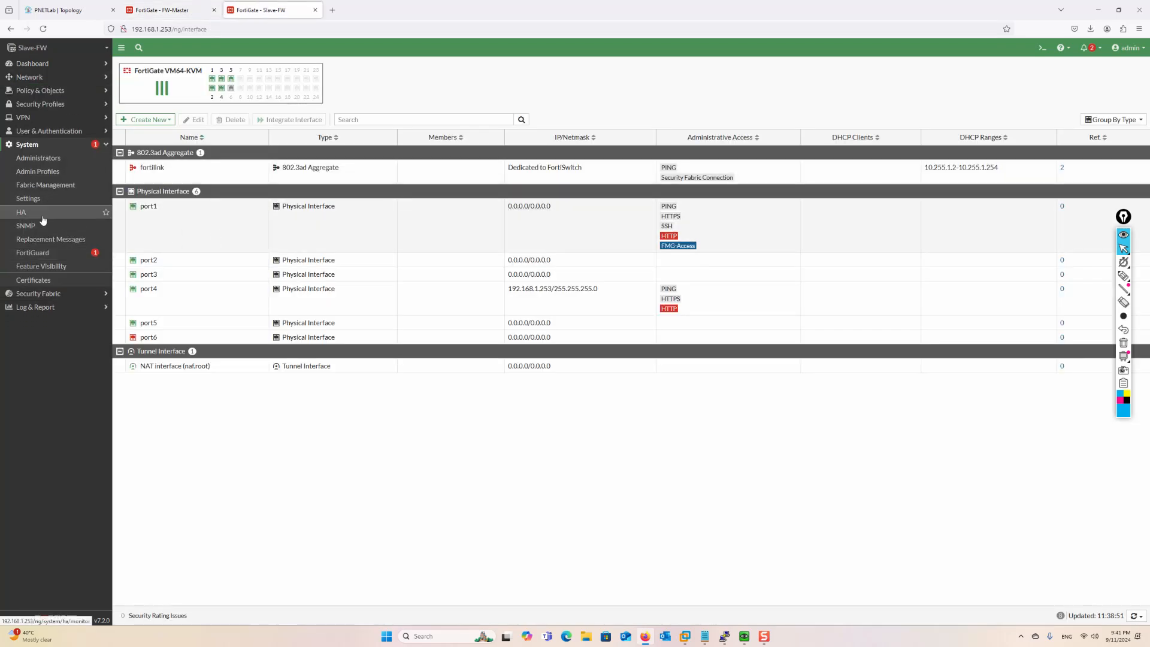
left_click(43, 220)
left_click(198, 85)
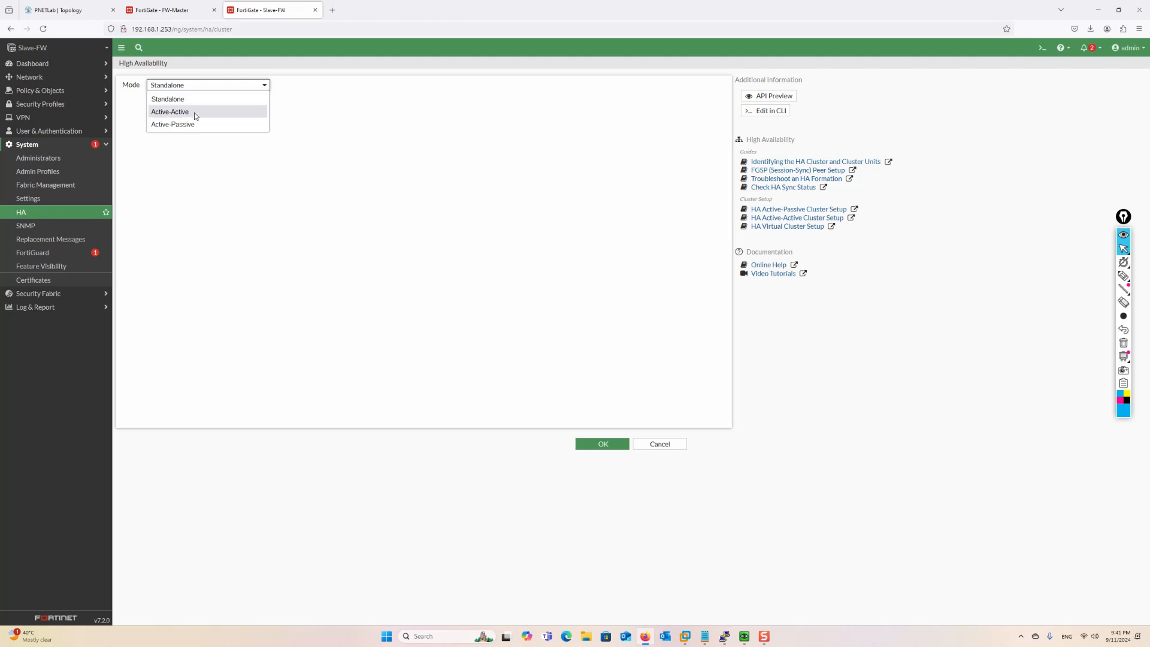
left_click(195, 111)
double_click(192, 97)
key("BackSpace")
type("1")
Set group HA-grp, a cluster password, session pickup, and monitor port5
left_click(222, 138)
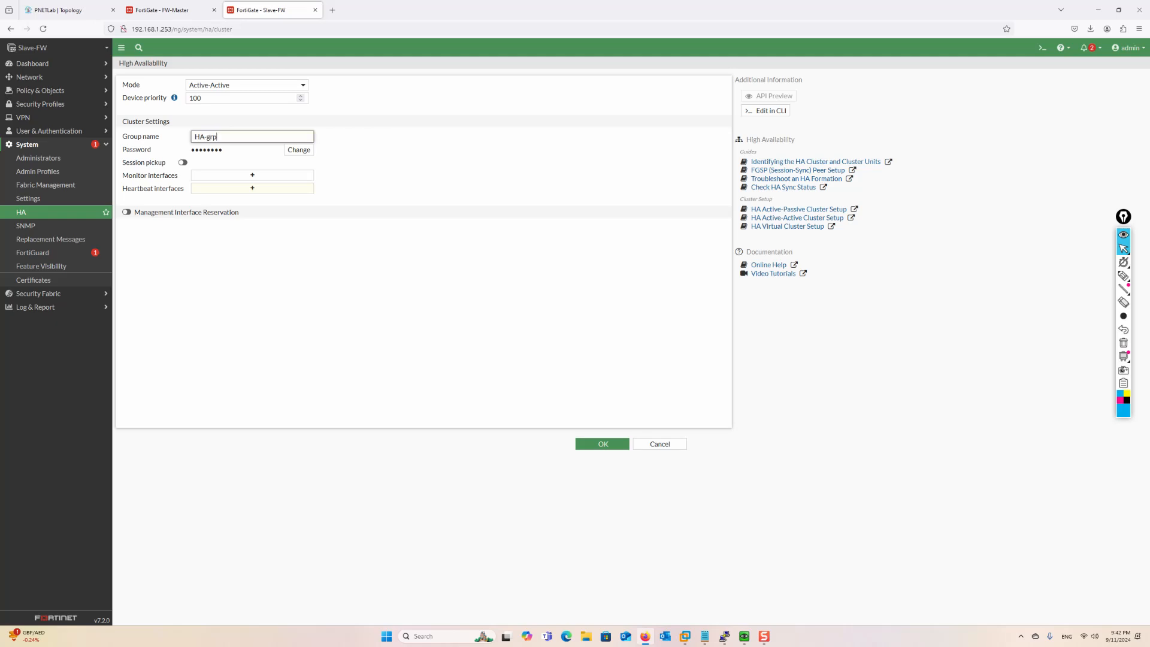
left_click(294, 150)
type("f")
left_click(183, 162)
left_click(252, 175)
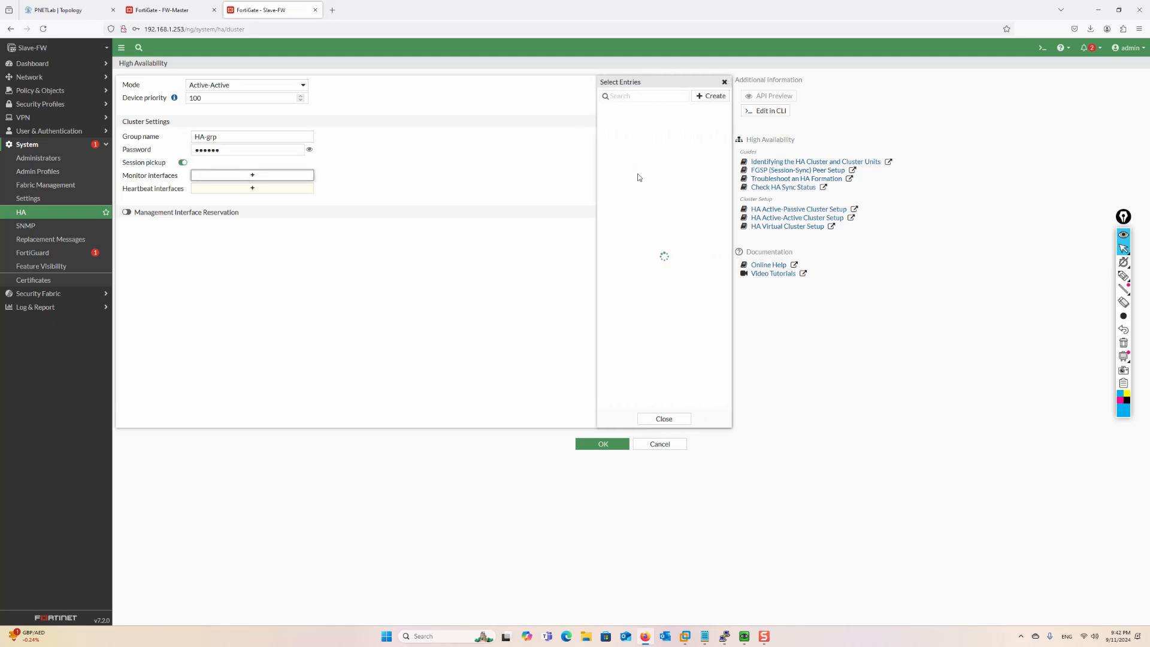
left_click(624, 154)
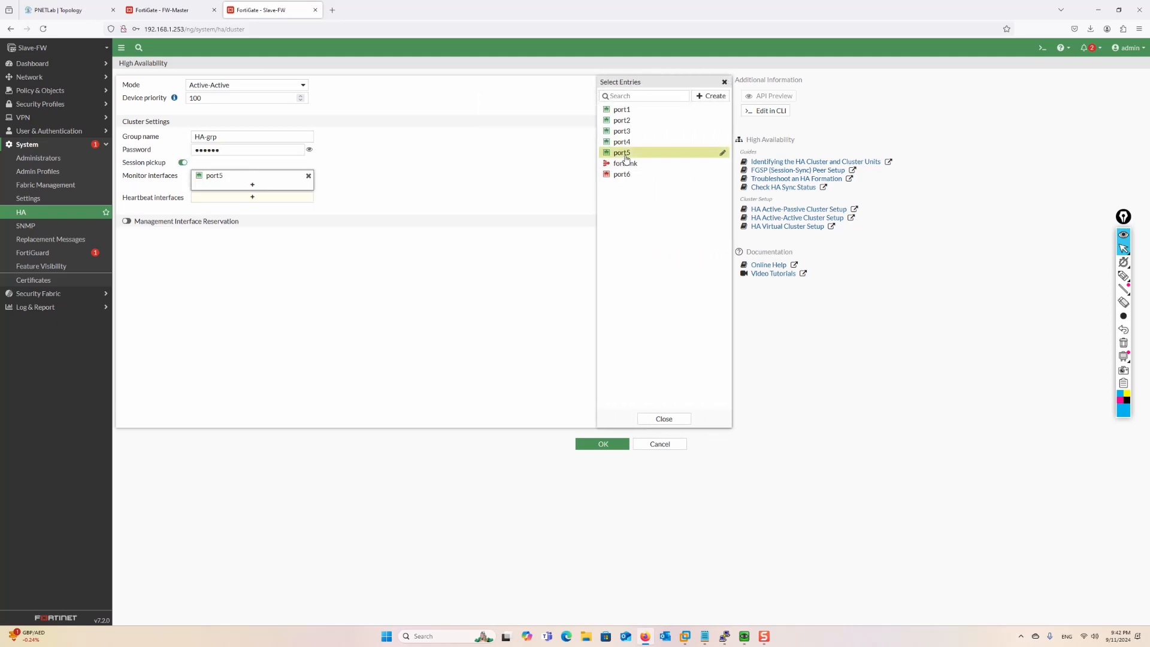
Add port1 and port2 as heartbeat interfaces at priority 512
left_click(255, 204)
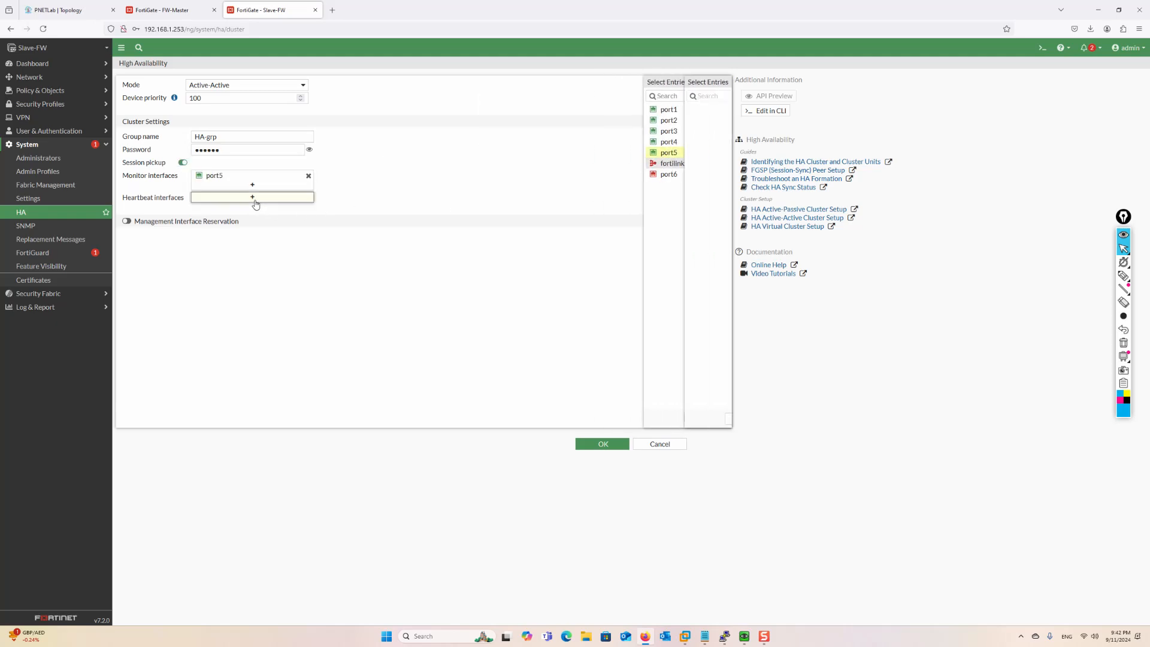
left_click(622, 110)
left_click(623, 121)
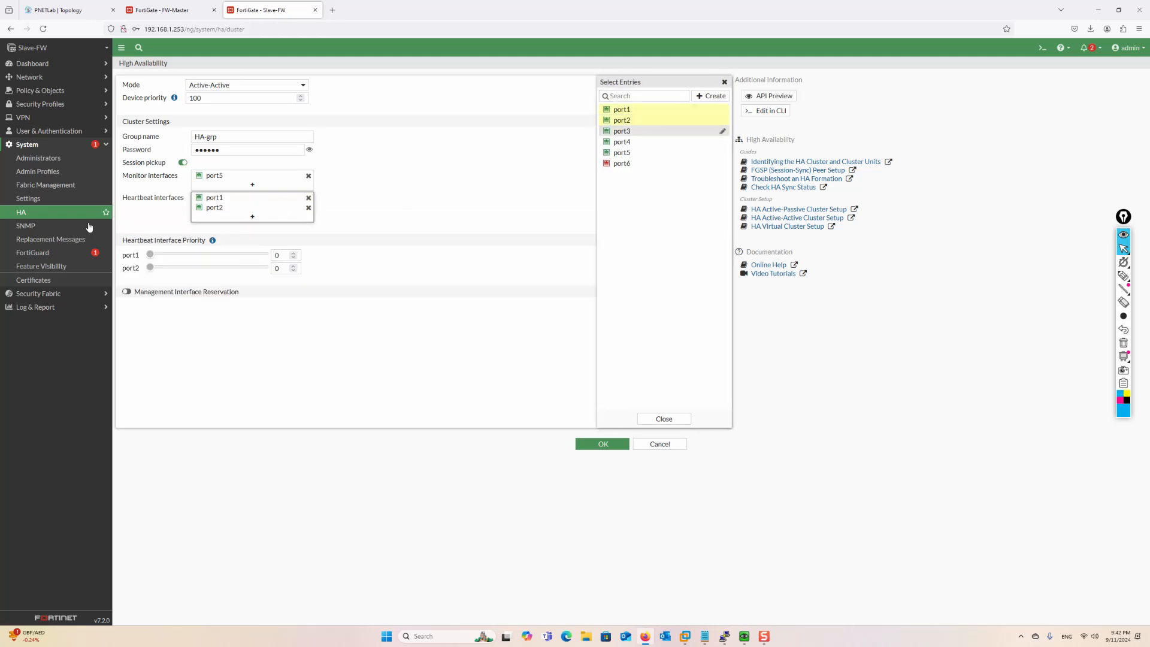
left_click_drag(149, 267, 272, 271)
Leave management interface reservation off and save Slave-FW's HA settings
left_click(128, 292)
left_click(242, 307)
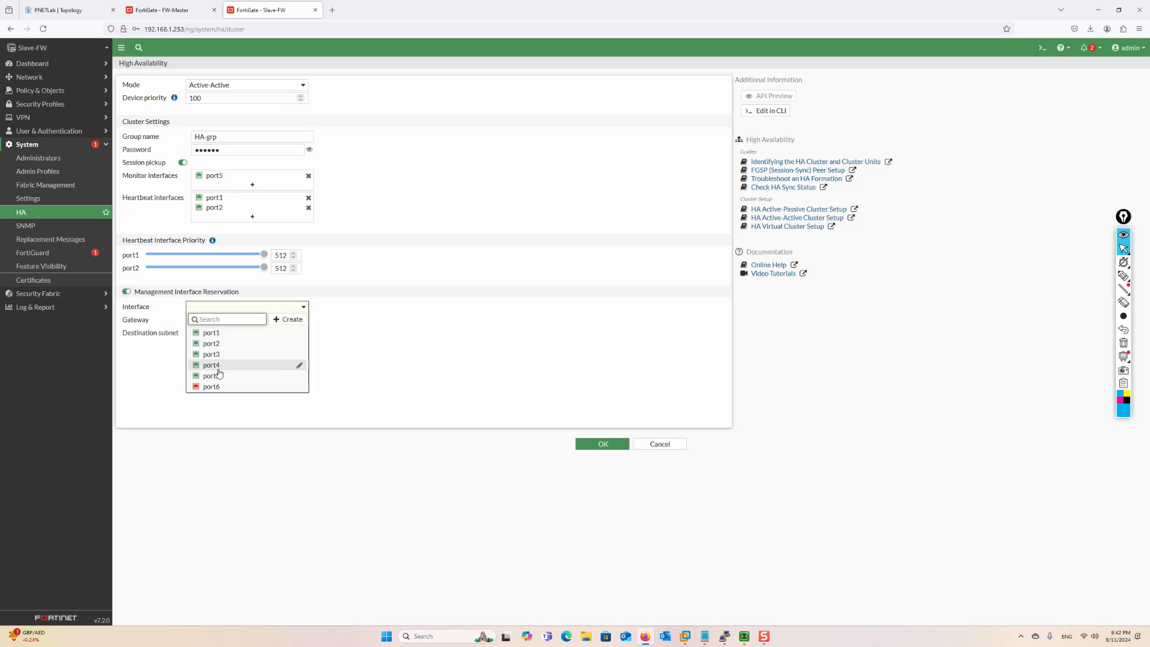
left_click(571, 318)
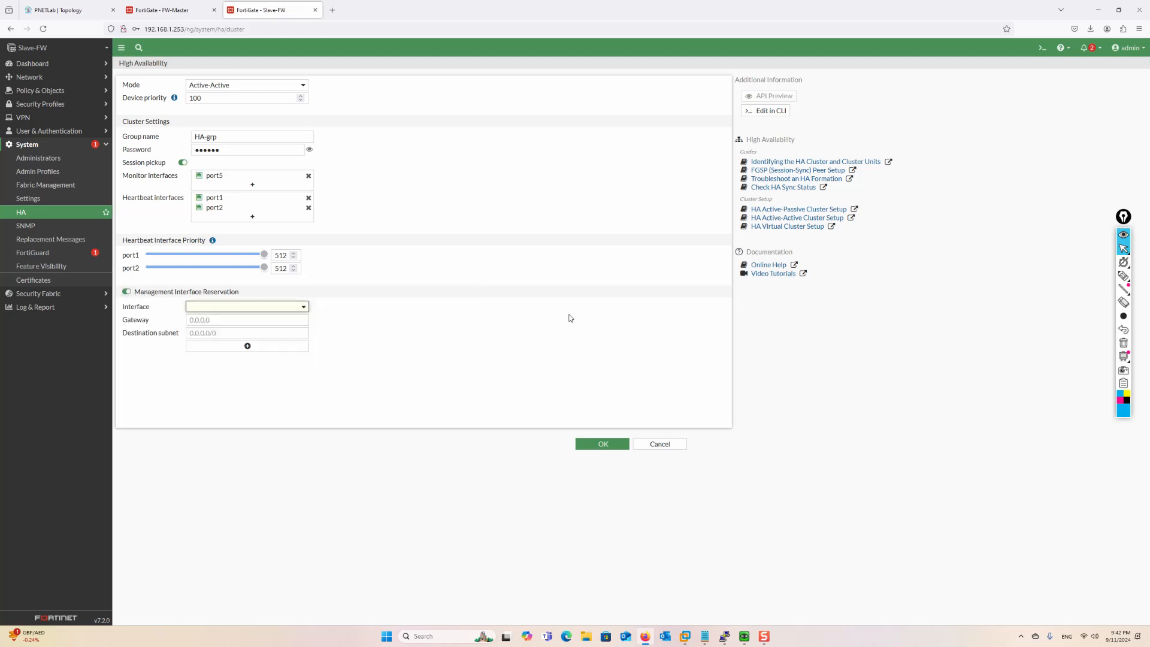
left_click(132, 293)
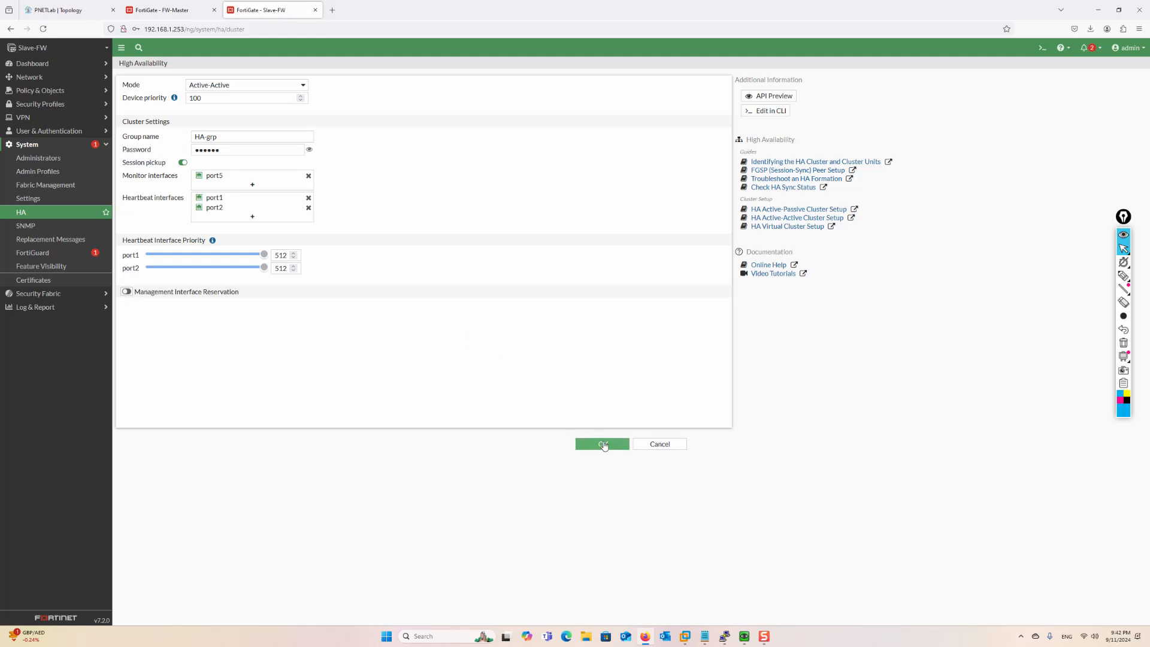
left_click(604, 444)
left_click(256, 139)
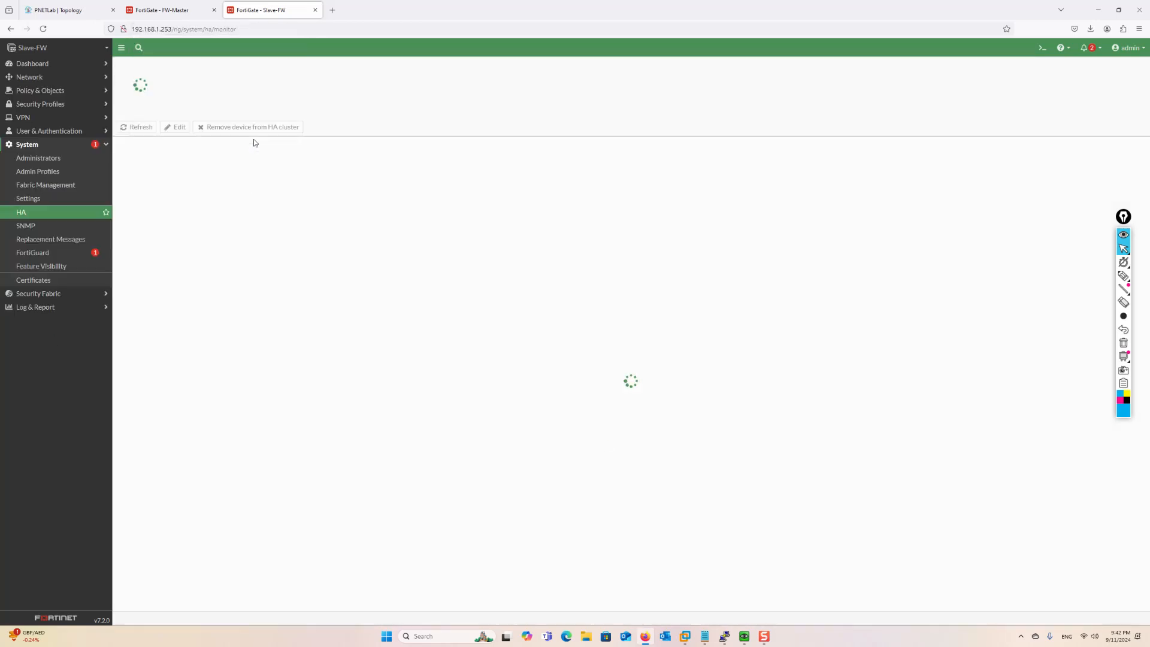
Refresh FW-Master's HA member table until both units show Synchronized, then return to the topology
left_click(162, 10)
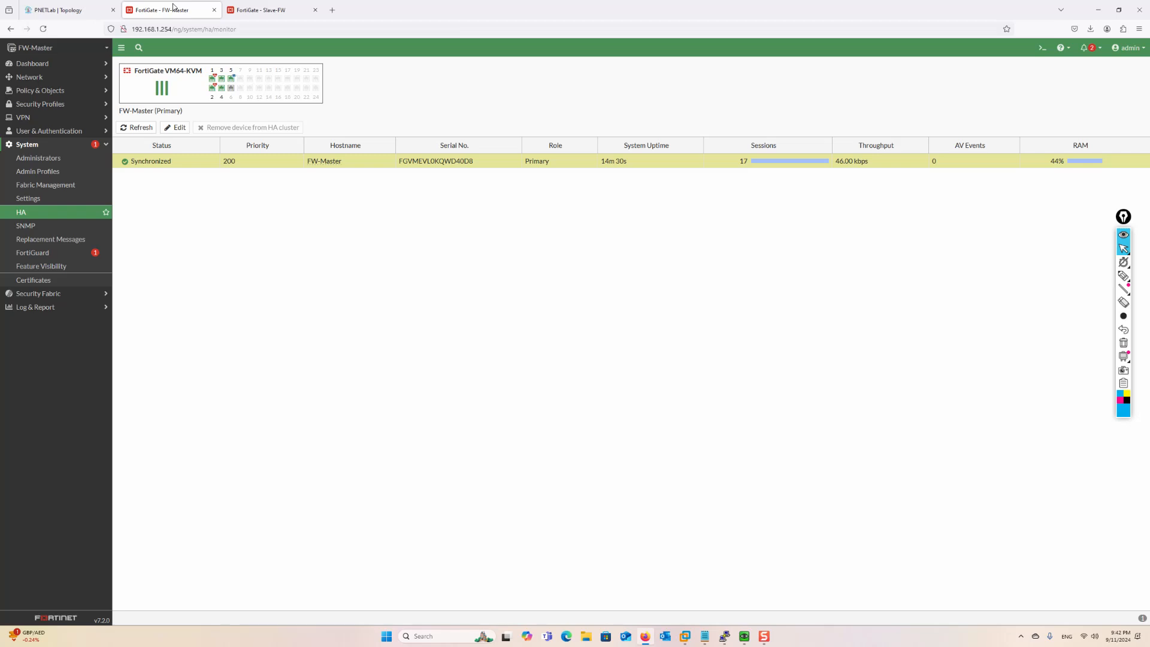
left_click(137, 128)
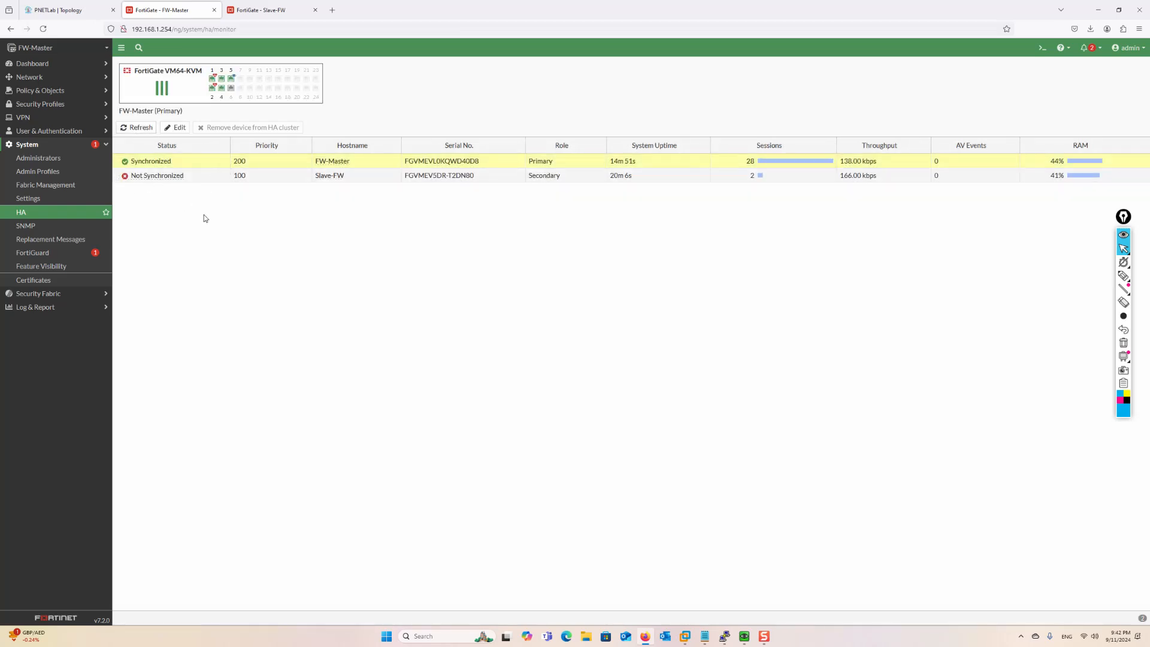
left_click(143, 128)
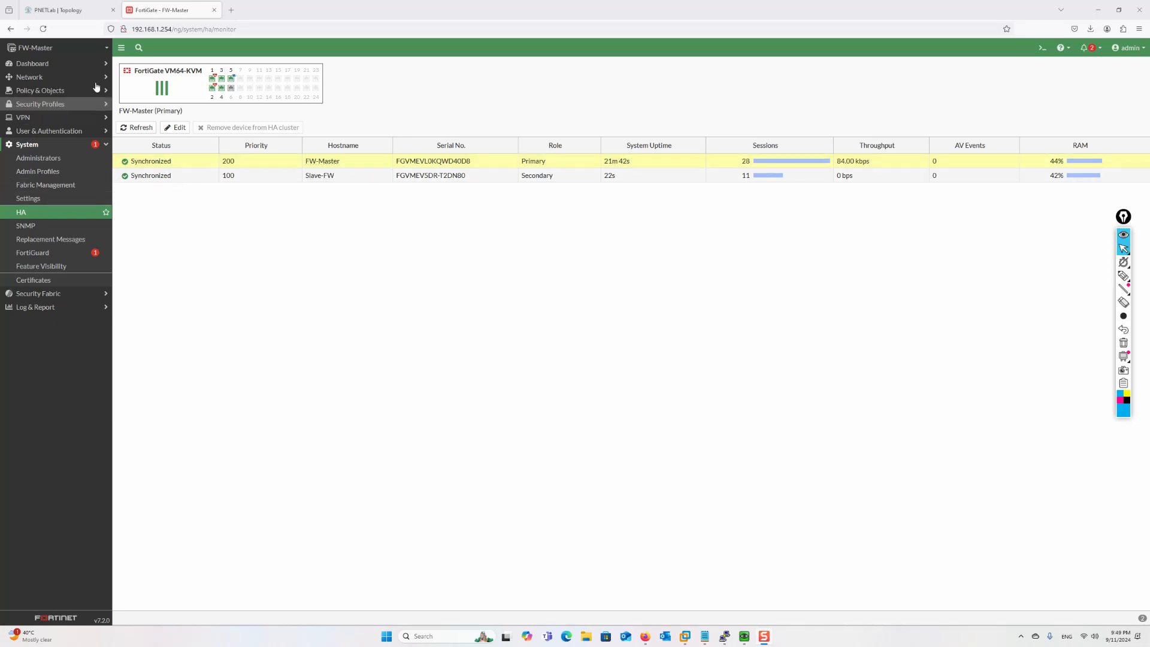
left_click(43, 29)
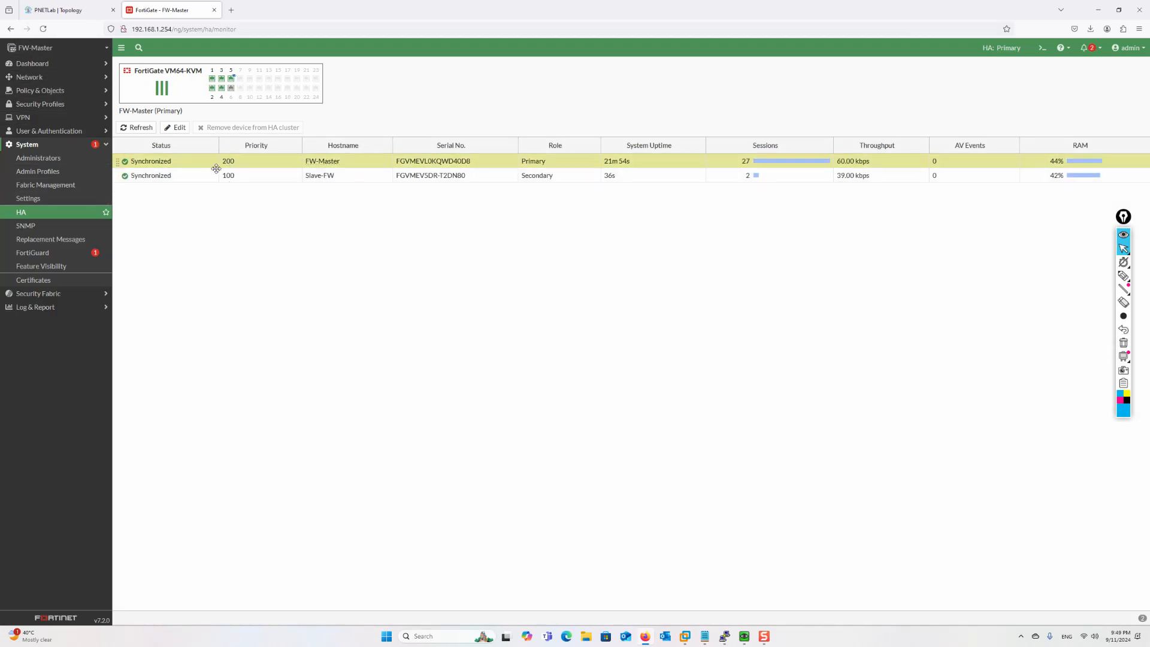
left_click(242, 165)
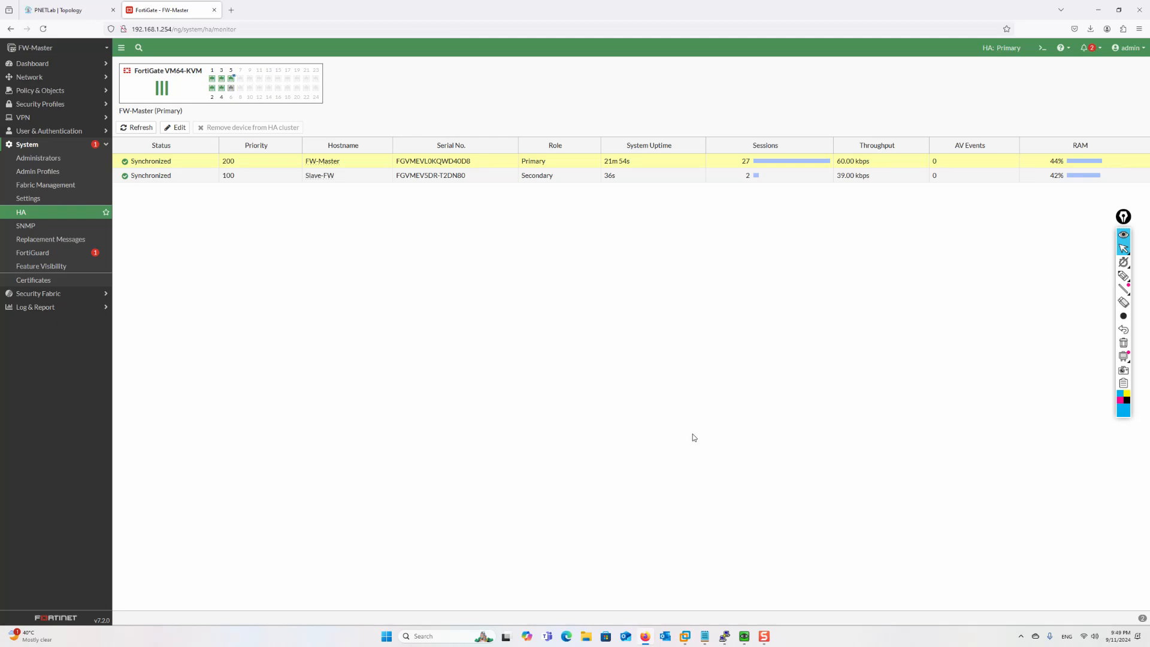
left_click(90, 13)
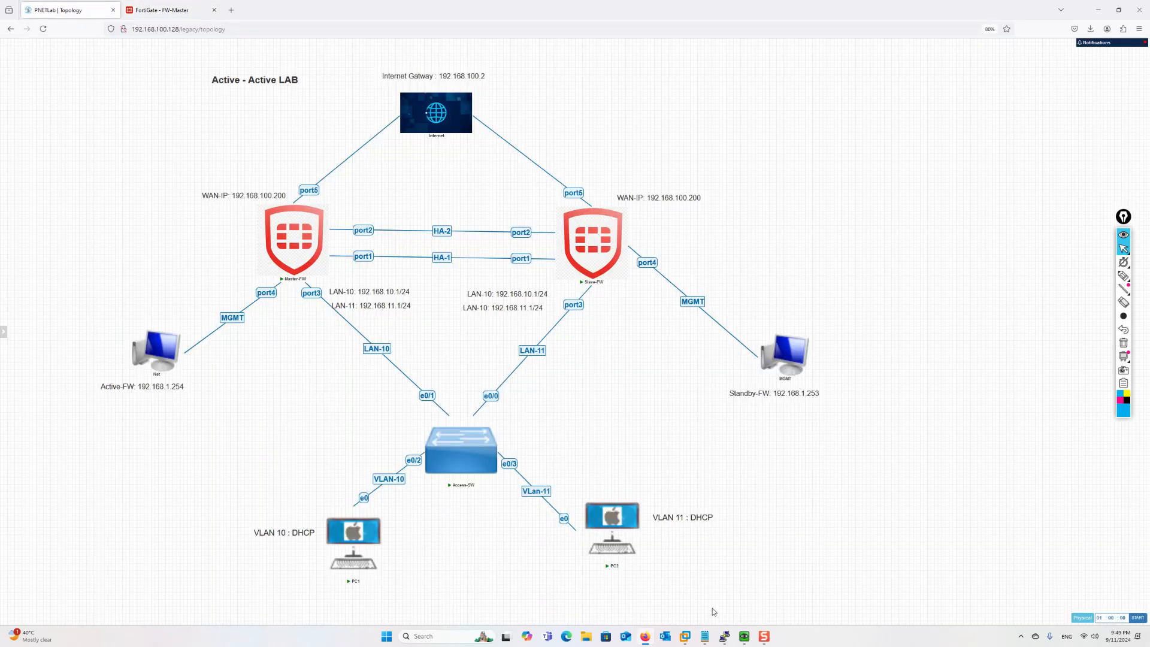
Open a command prompt on PC1 and run ipconfig
mouse_move(743, 638)
left_click(713, 602)
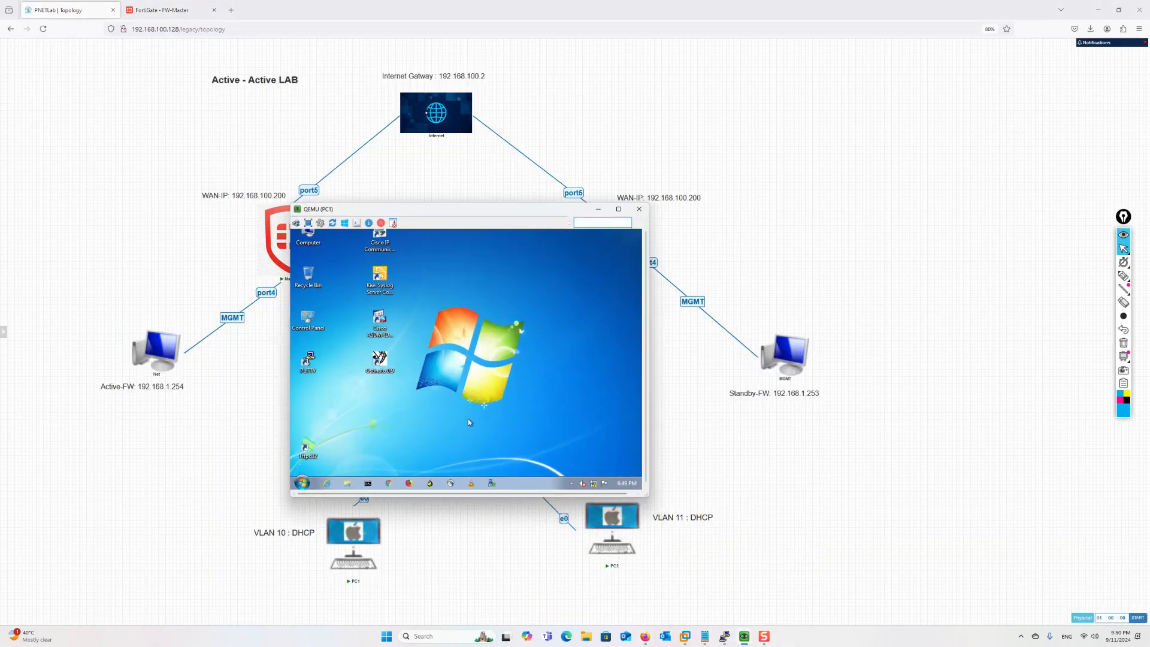
left_click(369, 483)
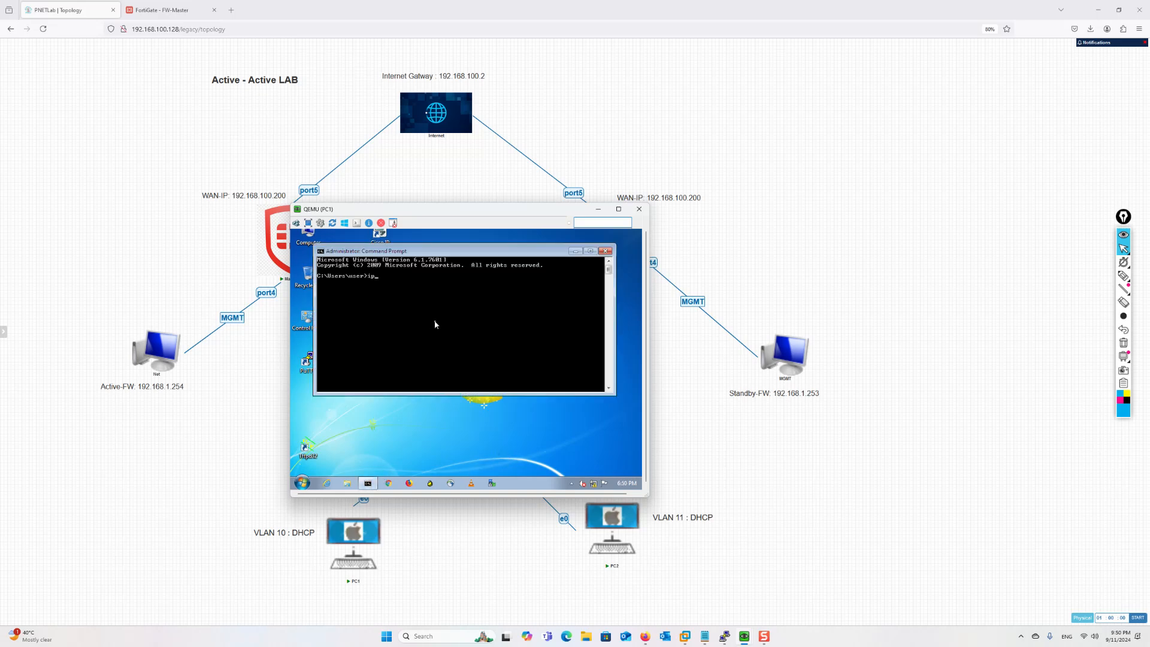
type("ipconfig")
key("Return")
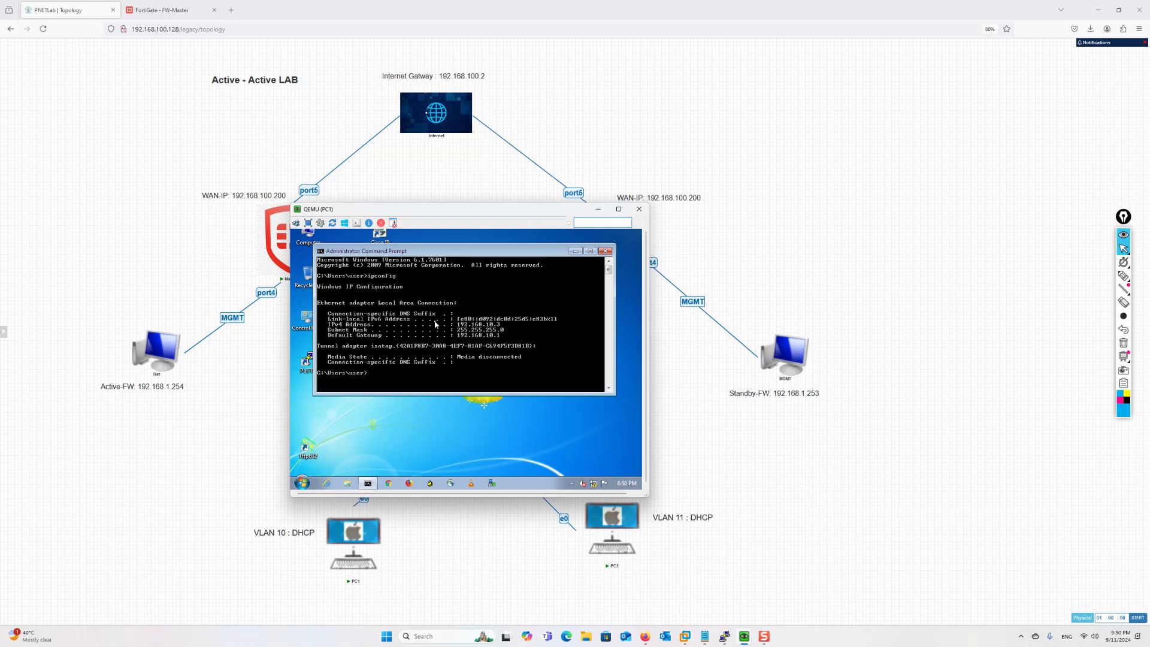
Release and renew PC1's DHCP address, then start ping 8.8.8.8 -t
key("Up")
type("/rela")
key("Return")
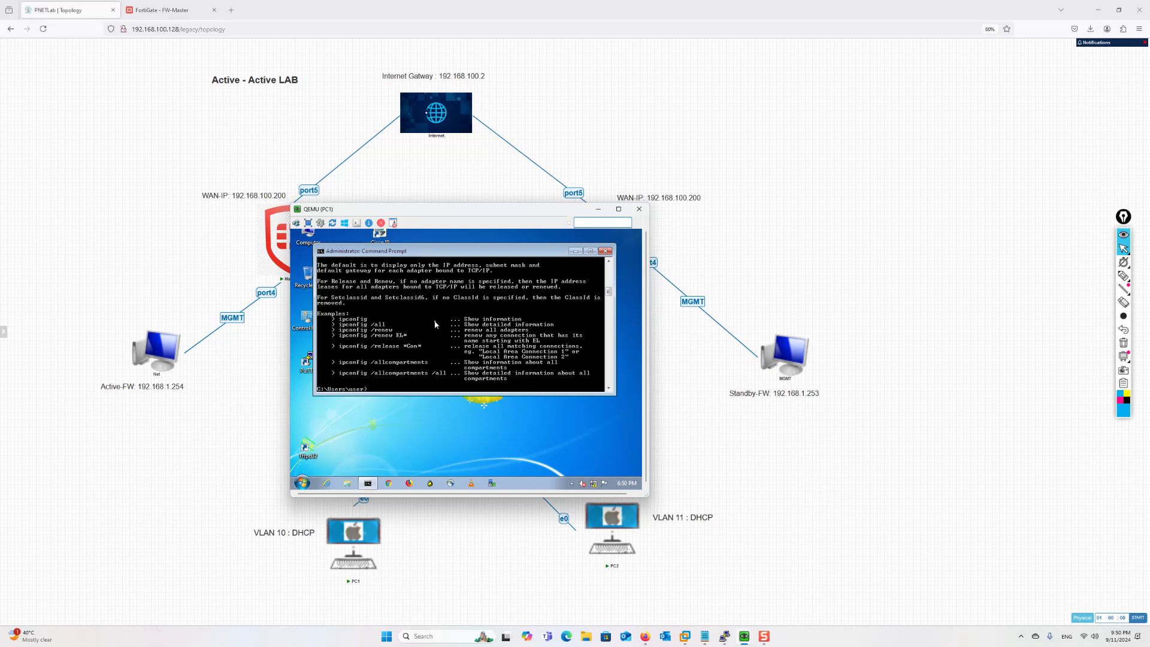
key("Up")
type("se")
key("Return")
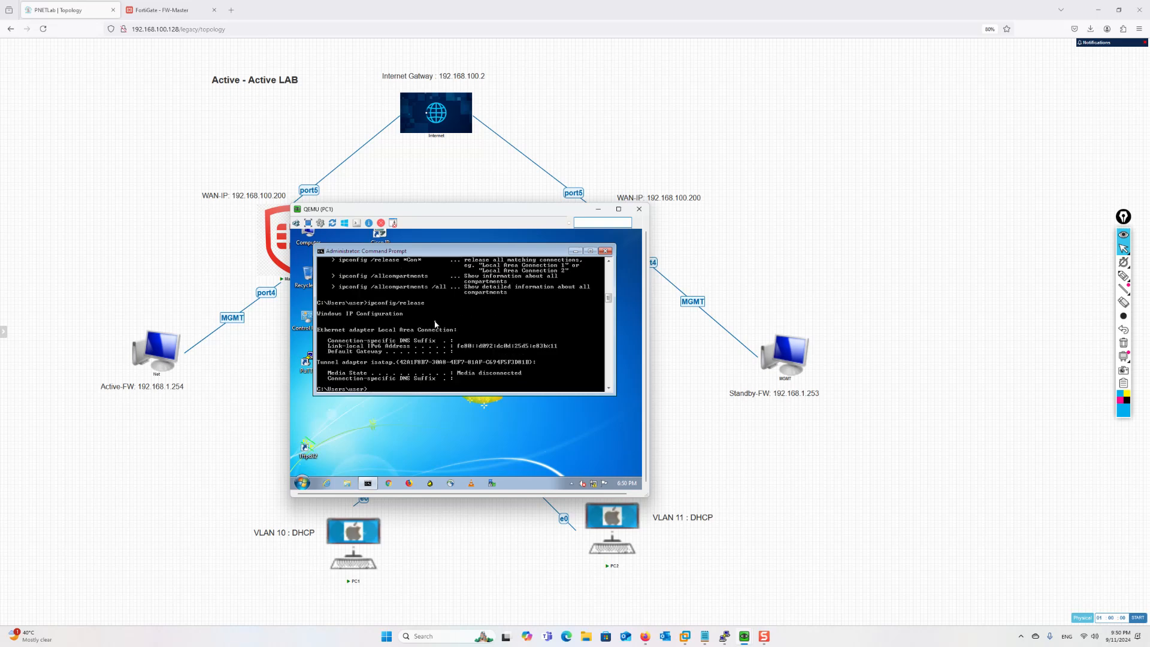
key("Up")
key("Return")
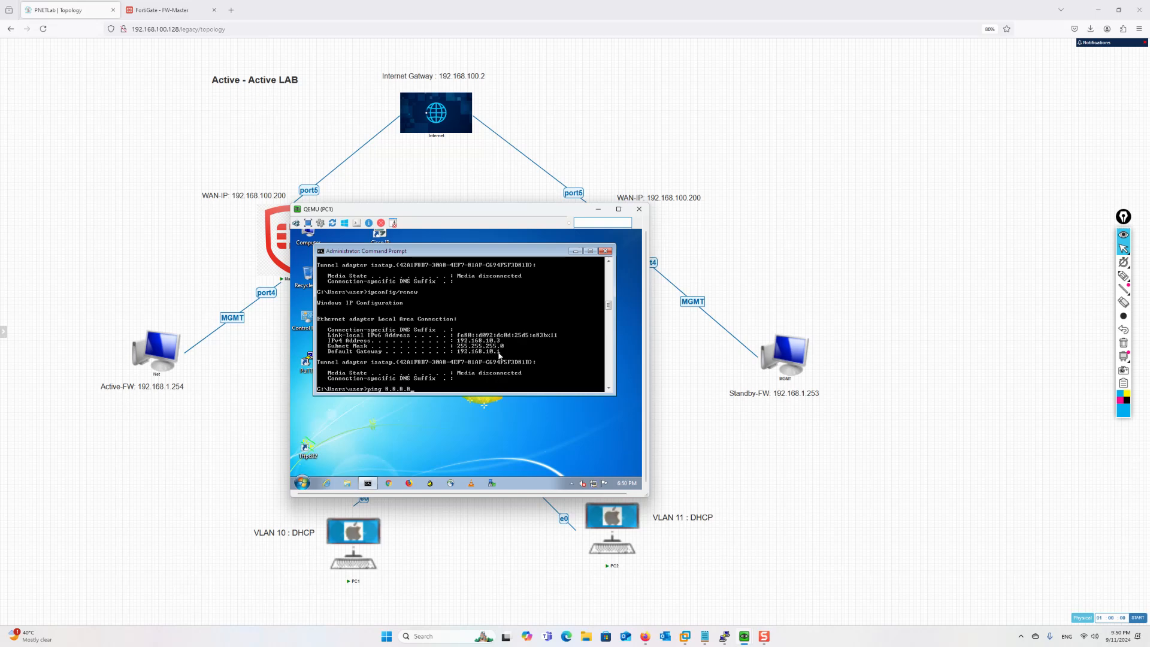
key("Return")
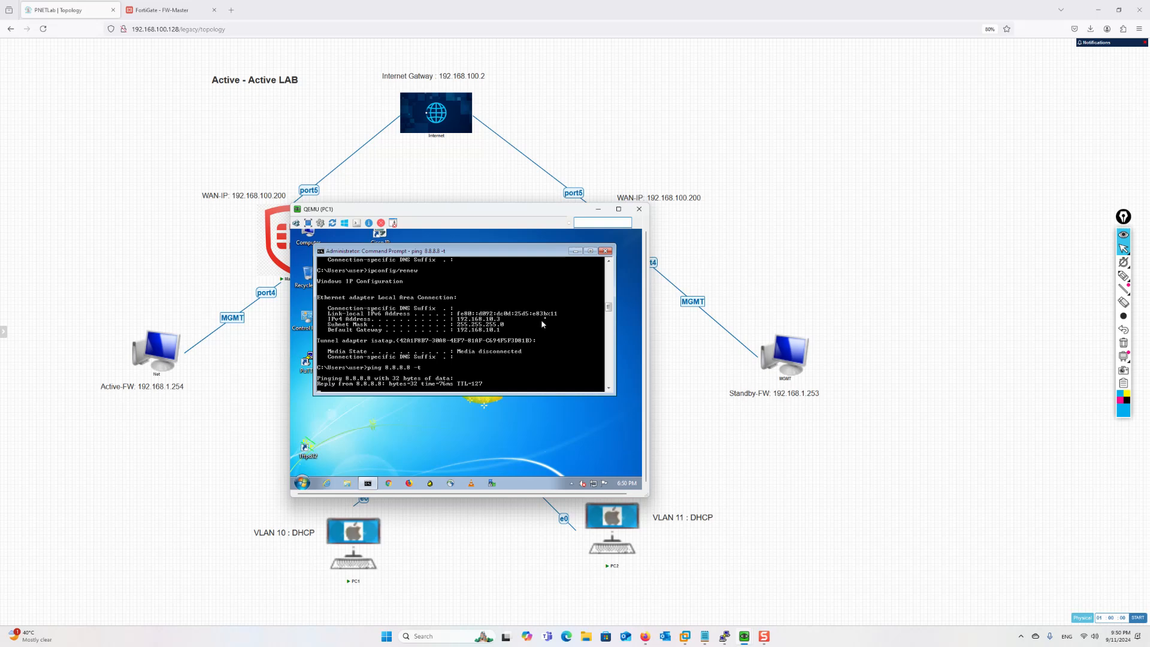
Minimize PC1's console and open a command prompt on PC2
left_click(598, 209)
mouse_move(744, 637)
left_click(773, 590)
left_click(737, 494)
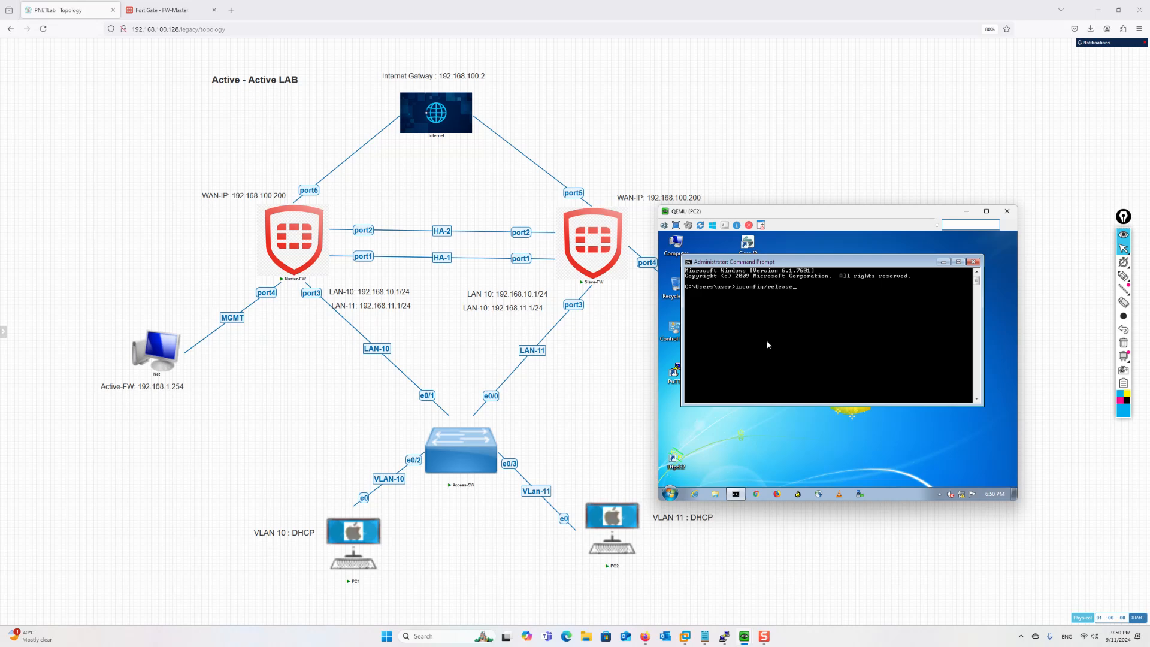
Release and renew PC2's address, then start a continuous ping to 8.8.8.8
key("Return")
key("Up")
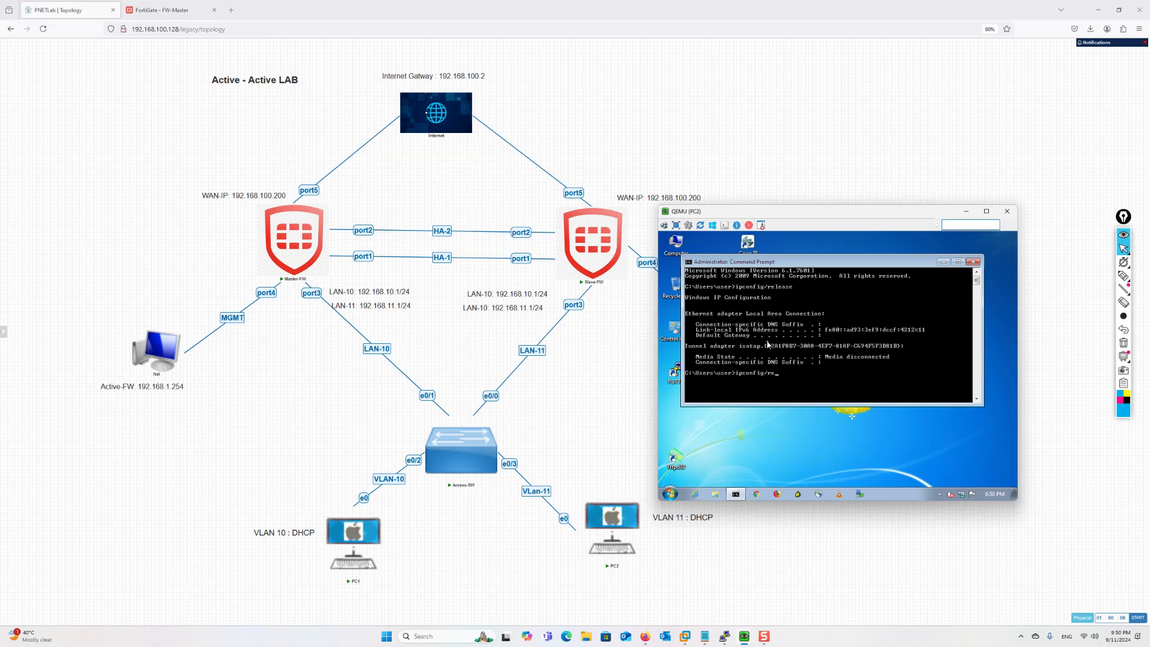
type("ew")
key("Return")
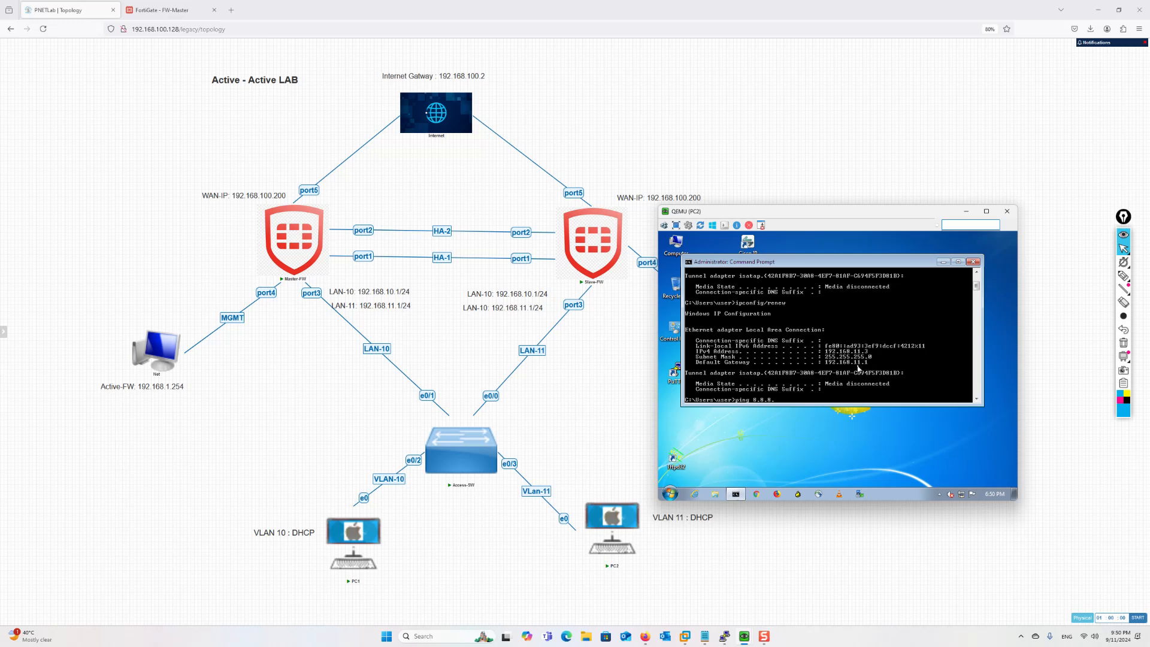
type("t")
key("Return")
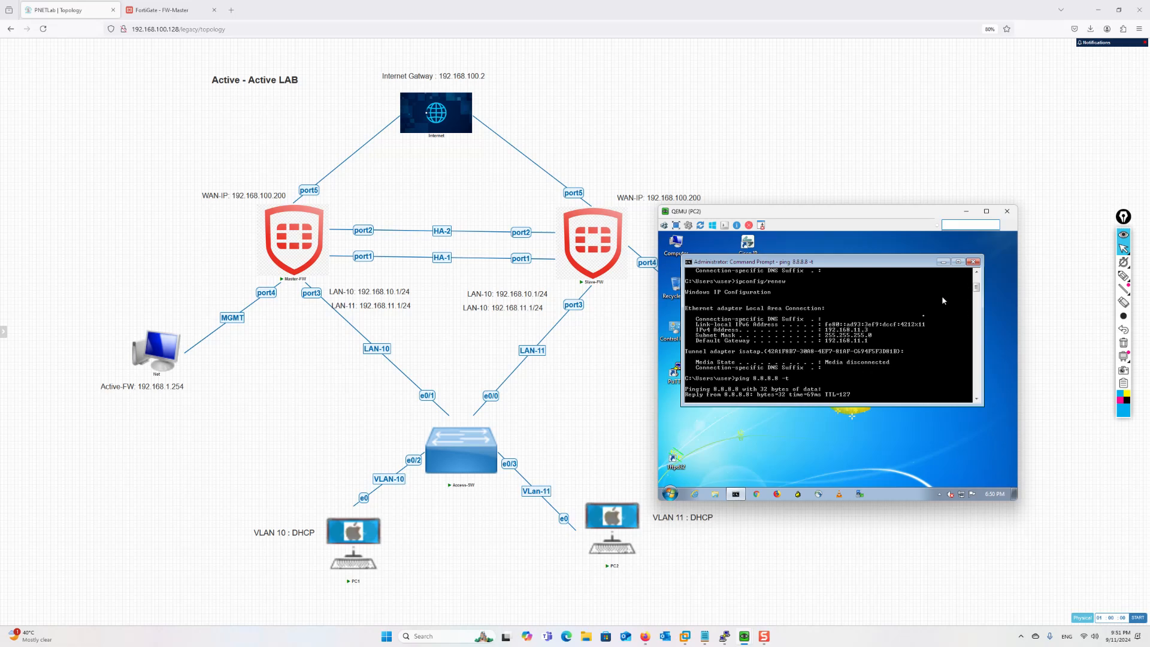
Bring up PC1's console to compare, then minimize both PC consoles
mouse_move(745, 636)
left_click(707, 593)
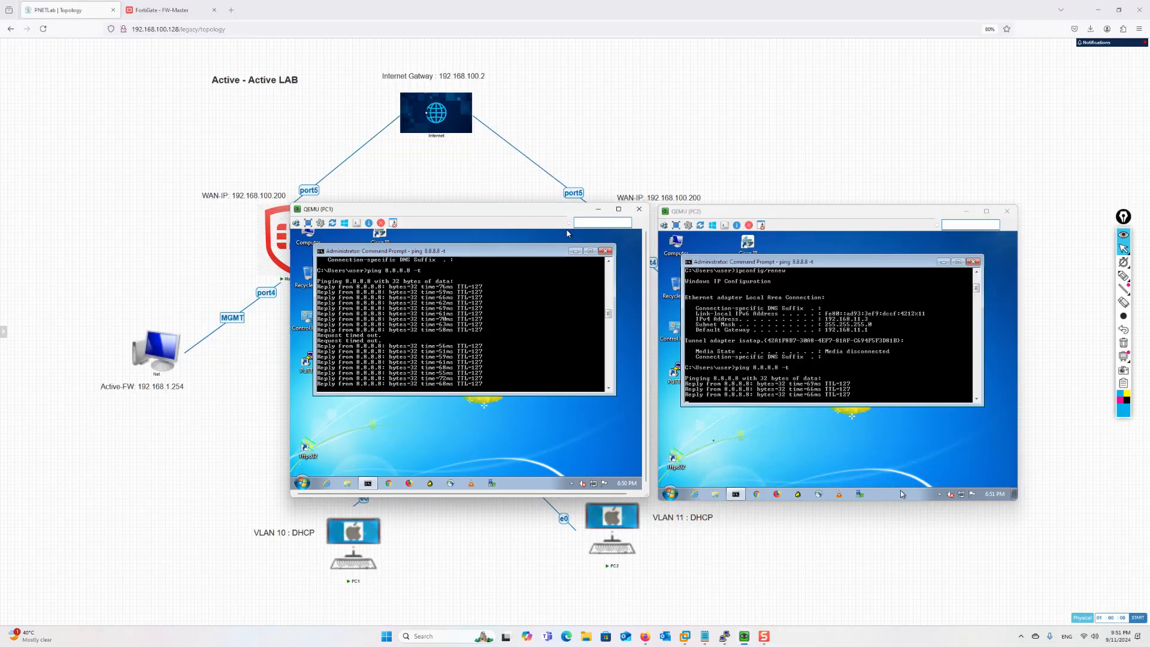
left_click_drag(527, 209, 495, 197)
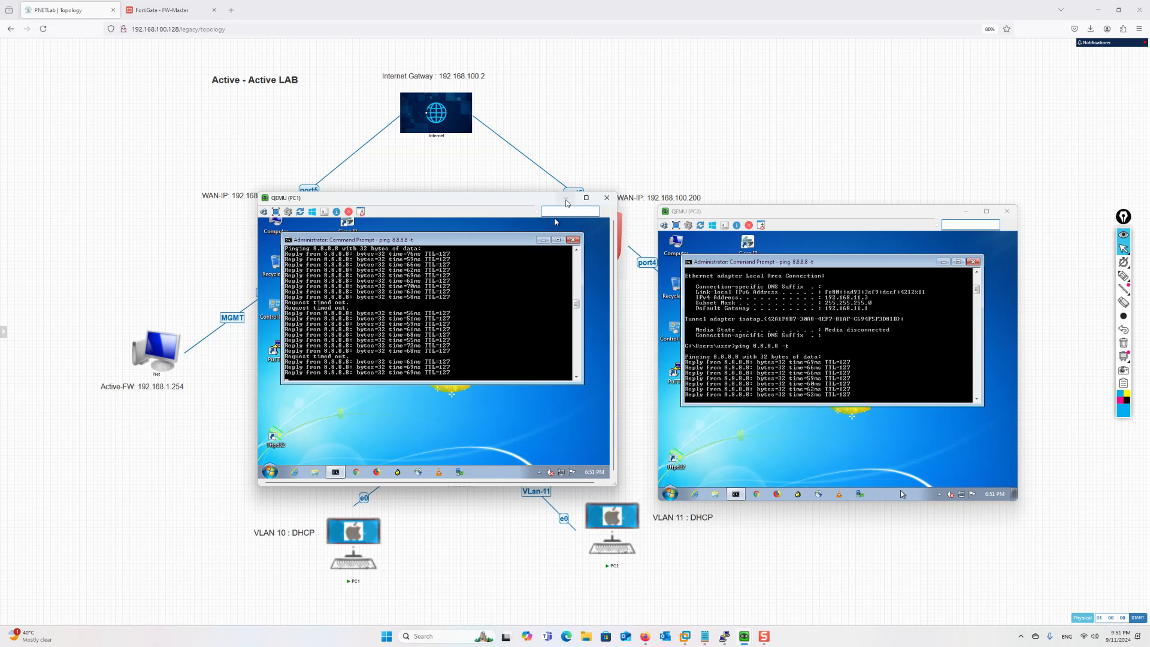
left_click(566, 200)
left_click(967, 212)
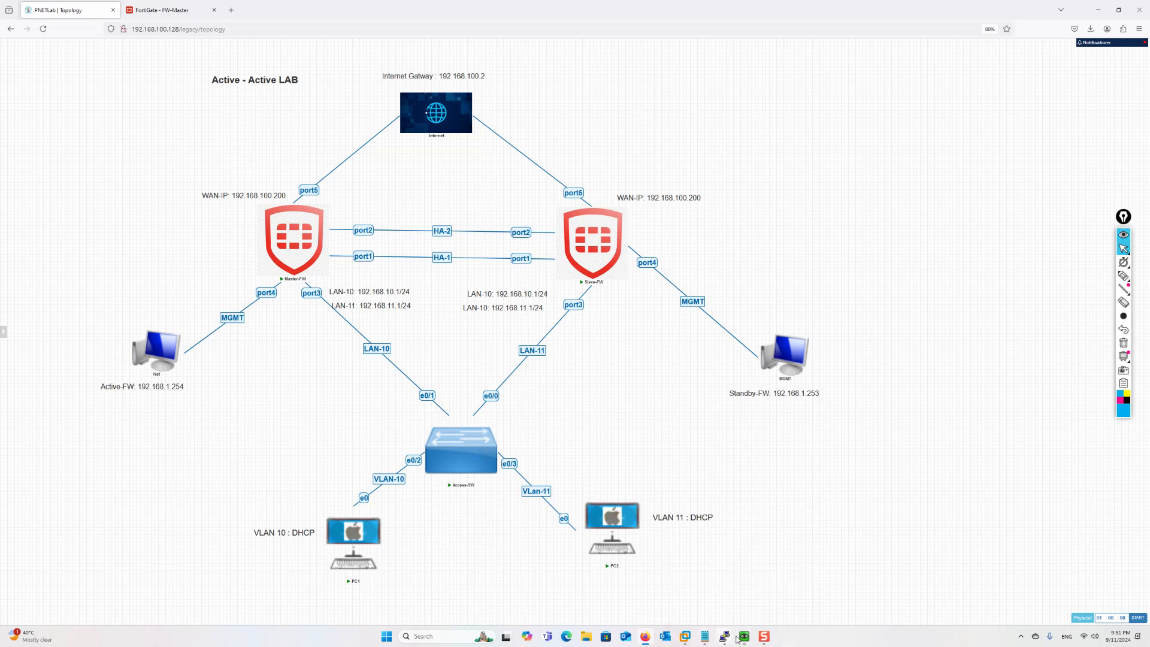
Open the Access-SW console and enter privileged mode with en
mouse_move(725, 636)
left_click(646, 602)
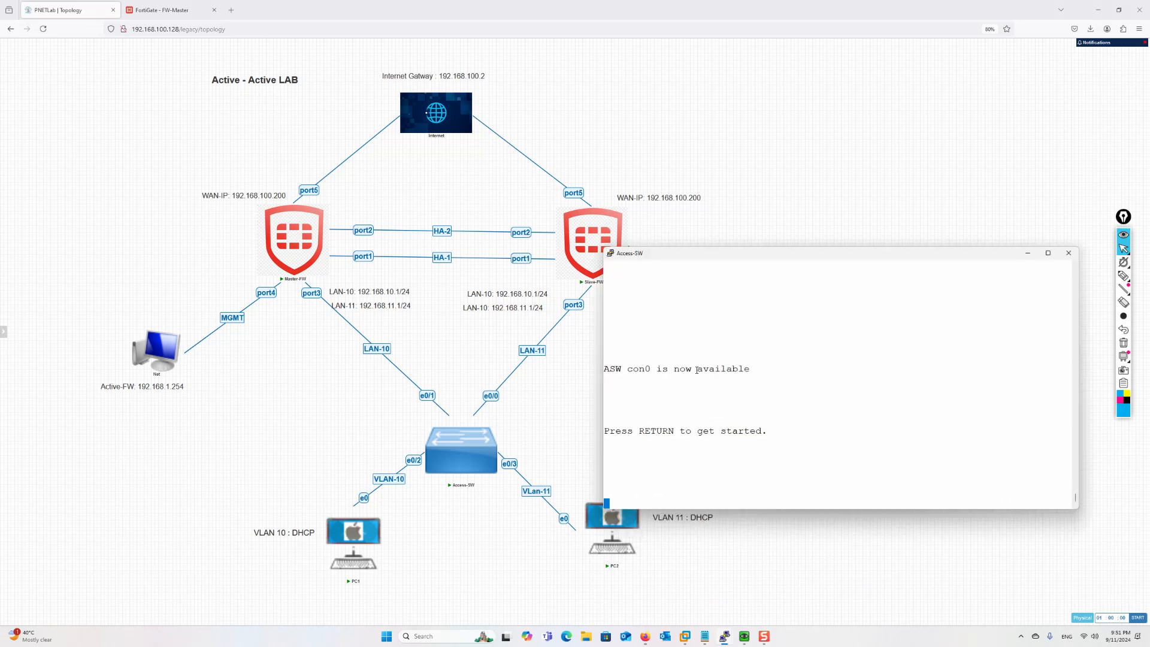
key("Return")
key("Return")
key("Return")
key("Return")
key("Return")
type("en")
key("Return")
Display the switch's MAC address tables for VLAN 10 and VLAN 11
type("sh mac add")
key("Tab")
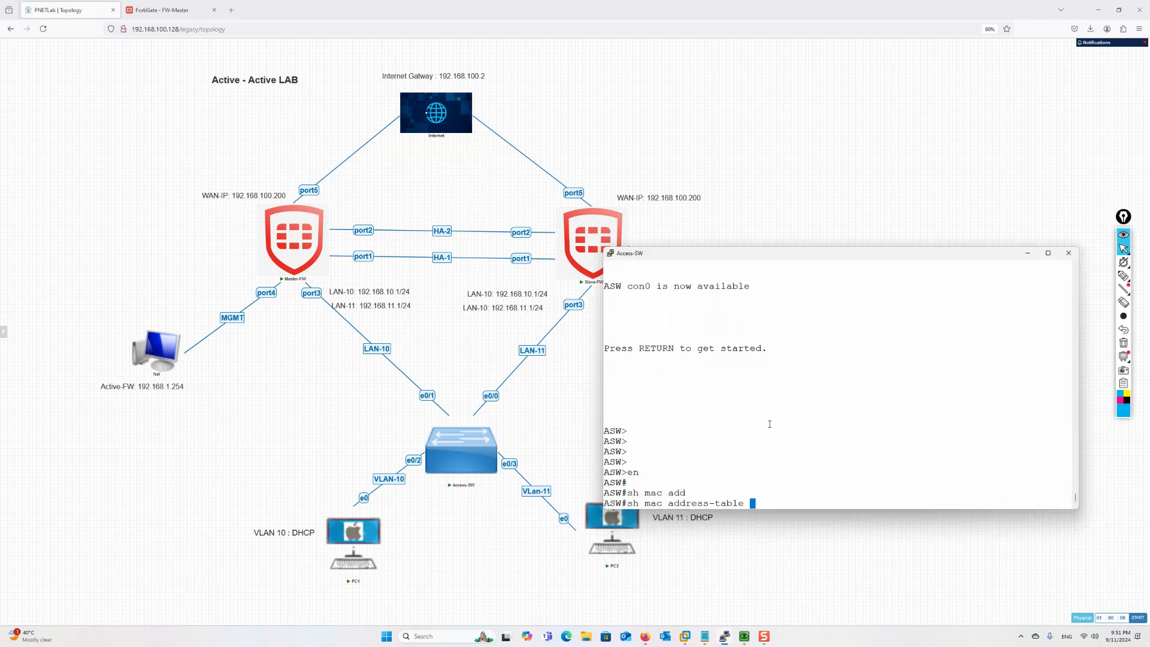
type("vl")
key("Tab")
type("10")
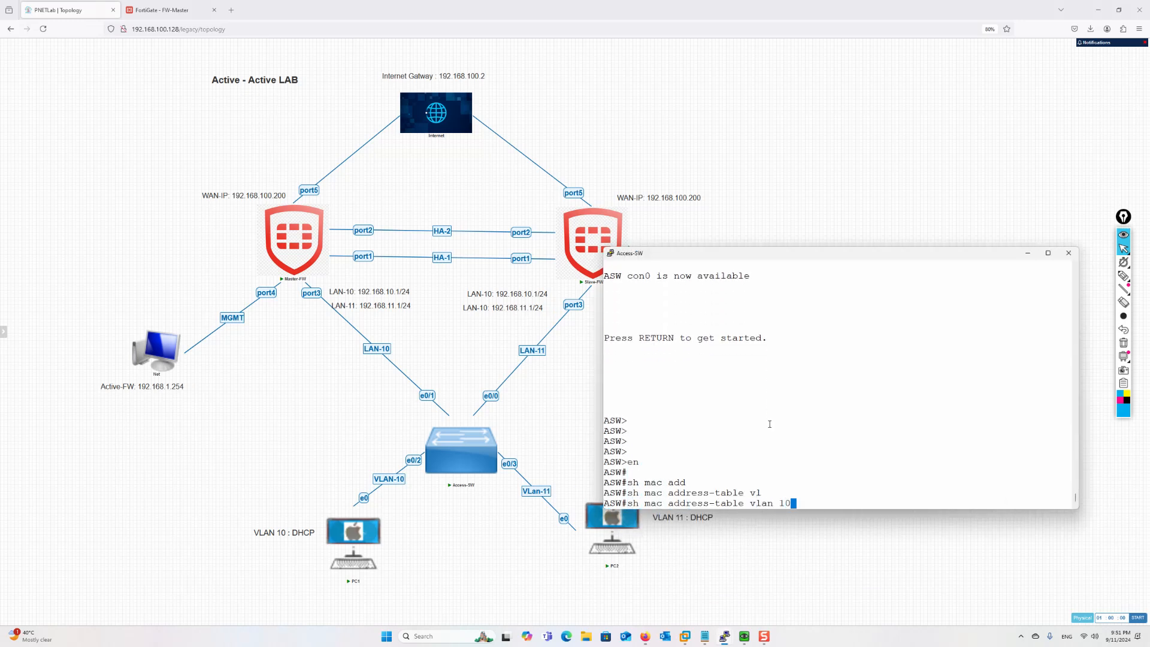
key("Return")
key("Up")
key("BackSpace")
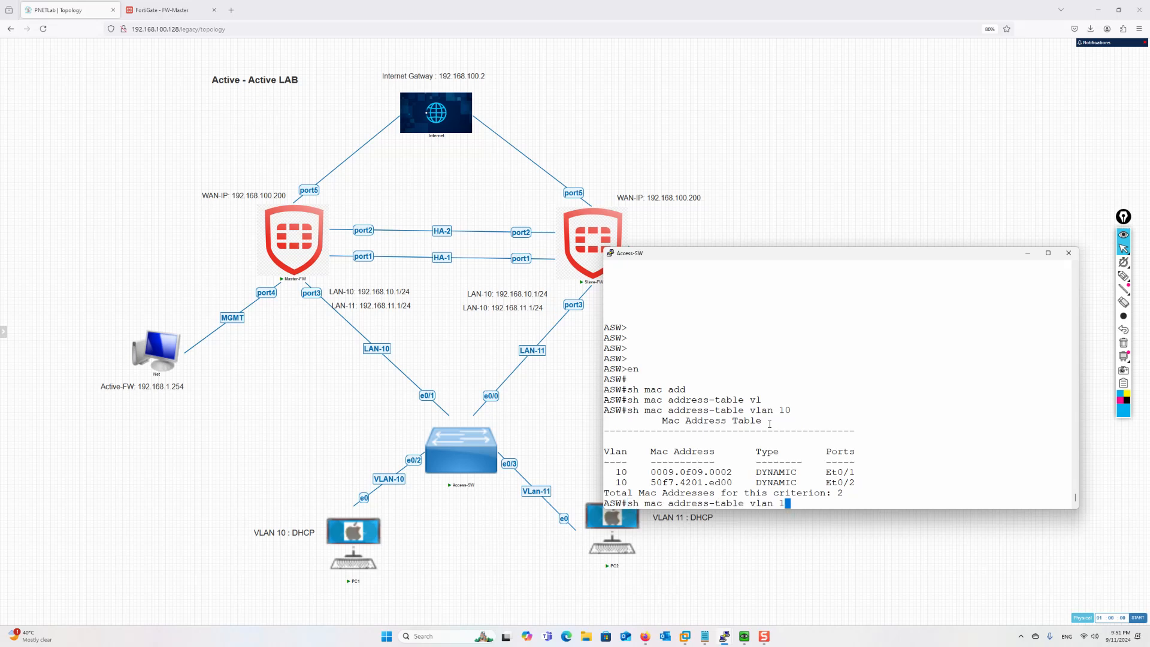
type("1")
key("Return")
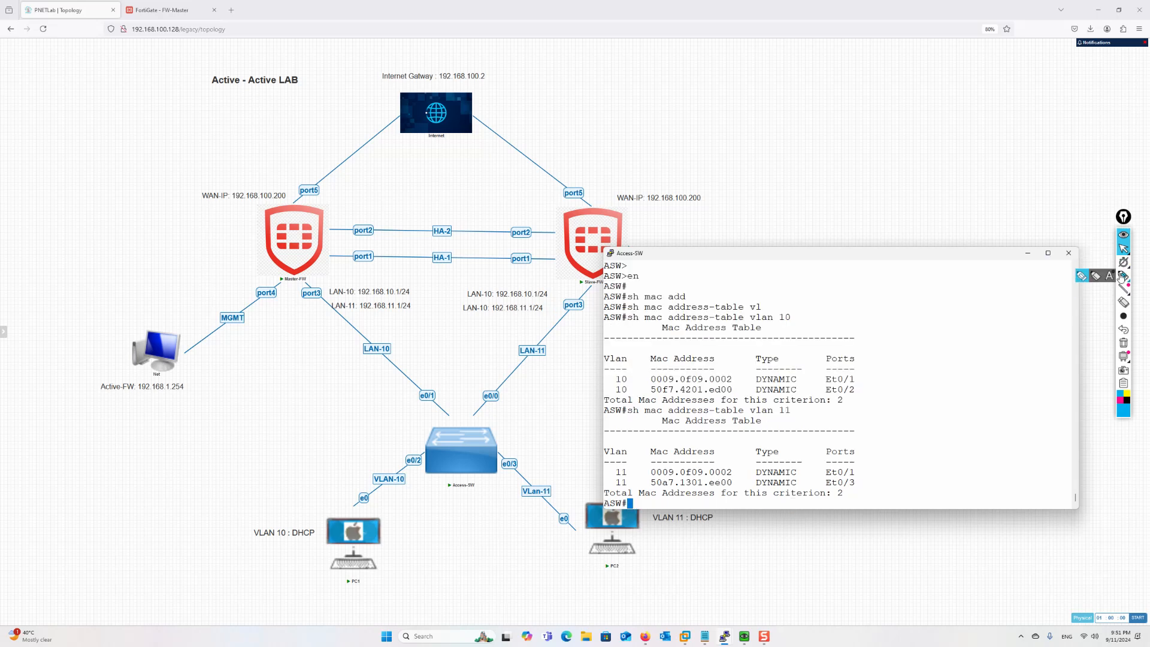
Annotate the topology, tracing PC1's and PC2's paths through Master-FW to the Internet
left_click(1123, 275)
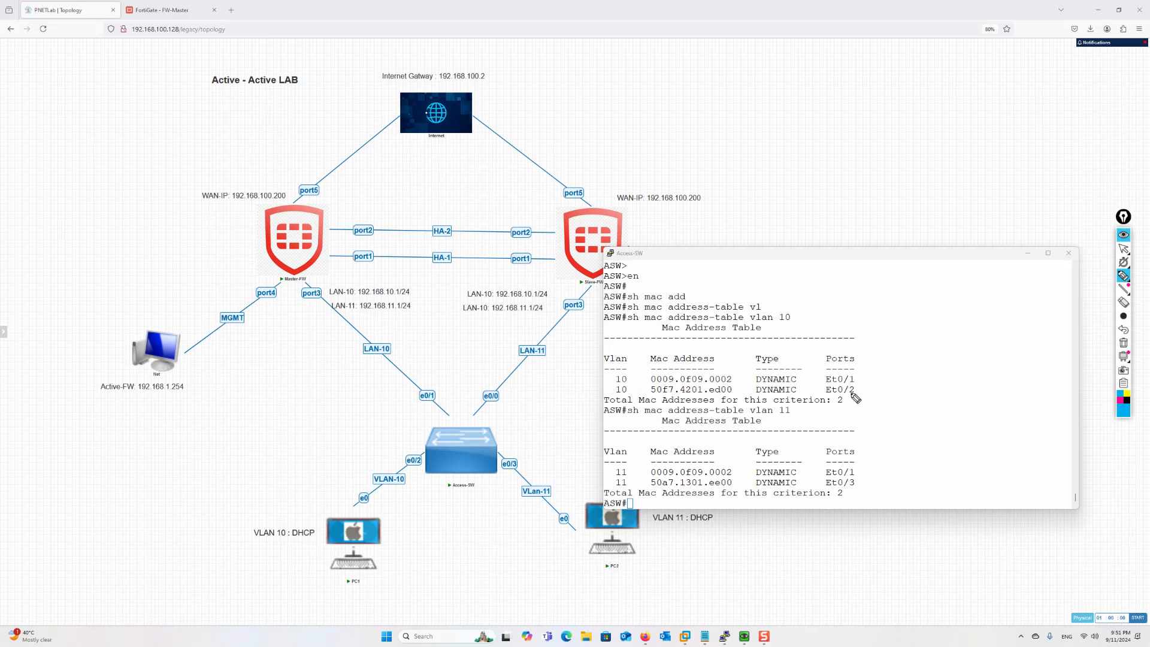
mouse_move(301, 513)
left_mouse_down()
mouse_move(309, 542)
mouse_move(315, 522)
mouse_move(302, 512)
mouse_move(420, 464)
left_mouse_up()
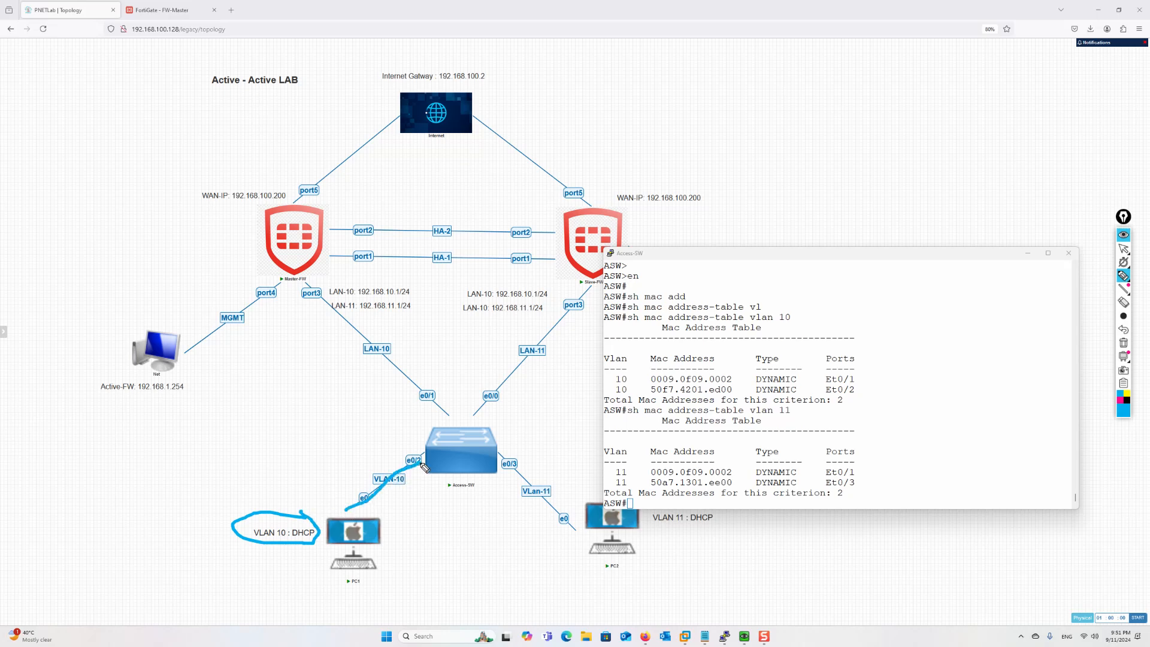
mouse_move(870, 389)
left_mouse_down()
mouse_move(887, 400)
mouse_move(864, 366)
mouse_move(870, 383)
left_mouse_up()
mouse_move(419, 464)
left_mouse_down()
mouse_move(449, 440)
mouse_move(435, 400)
mouse_move(301, 278)
left_mouse_up()
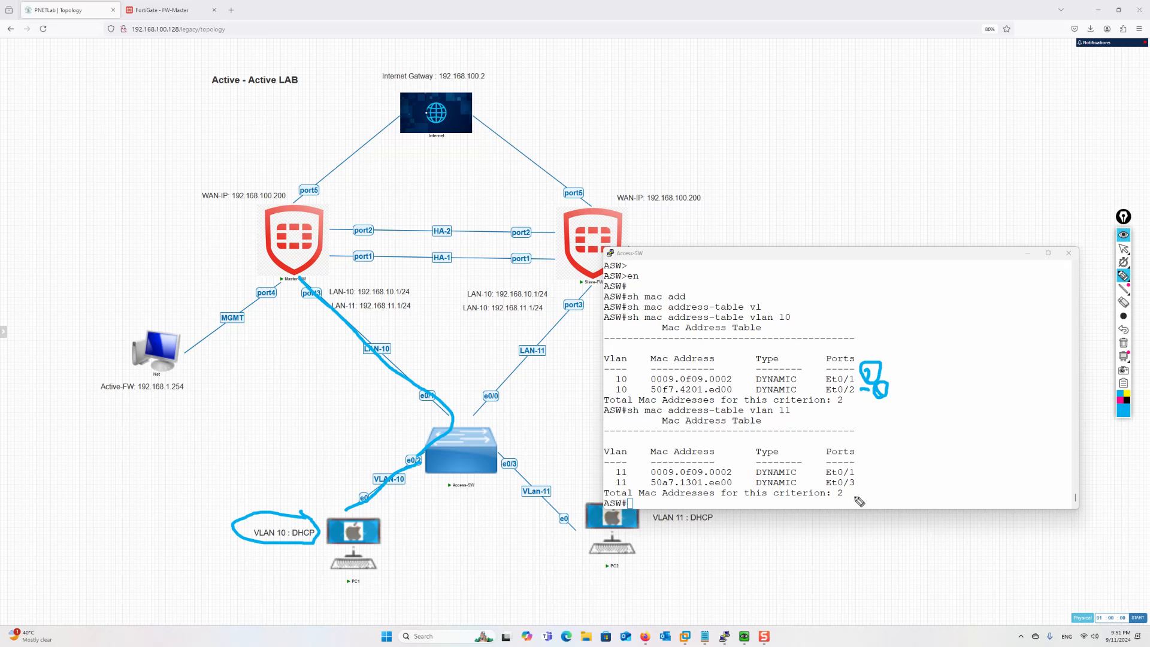
left_click_drag(704, 528, 652, 530)
mouse_move(597, 553)
left_mouse_down()
mouse_move(459, 405)
mouse_move(346, 317)
left_mouse_up()
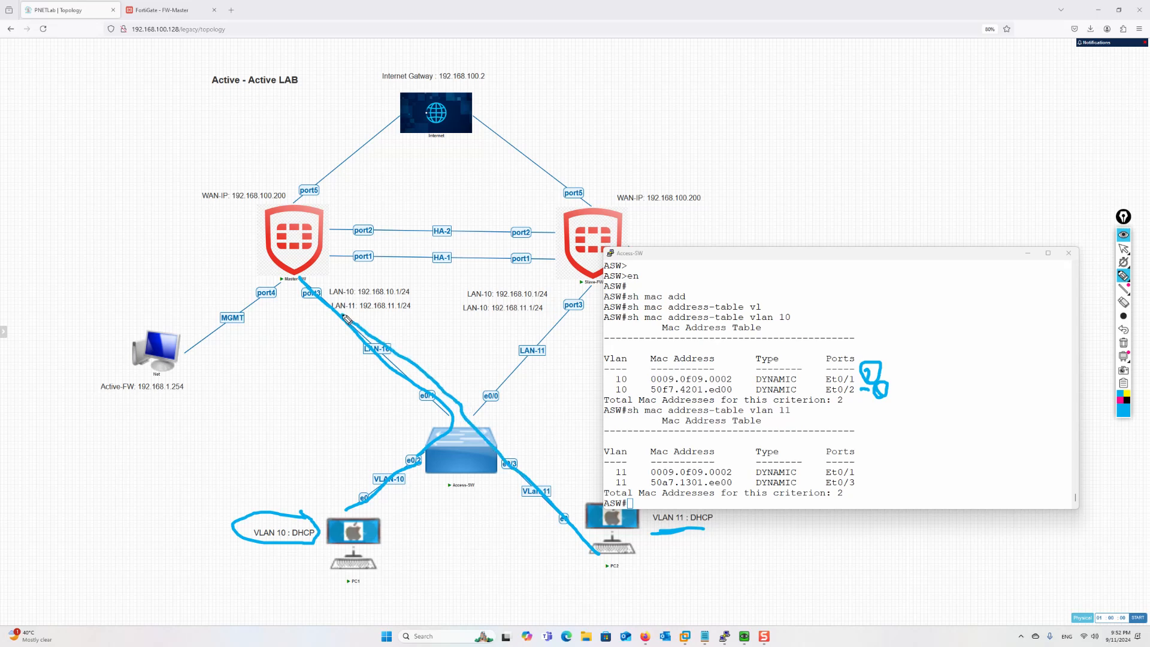
mouse_move(323, 309)
left_mouse_down()
mouse_move(327, 197)
mouse_move(400, 130)
left_mouse_up()
mouse_move(328, 524)
left_mouse_down()
mouse_move(325, 273)
mouse_move(401, 131)
left_mouse_up()
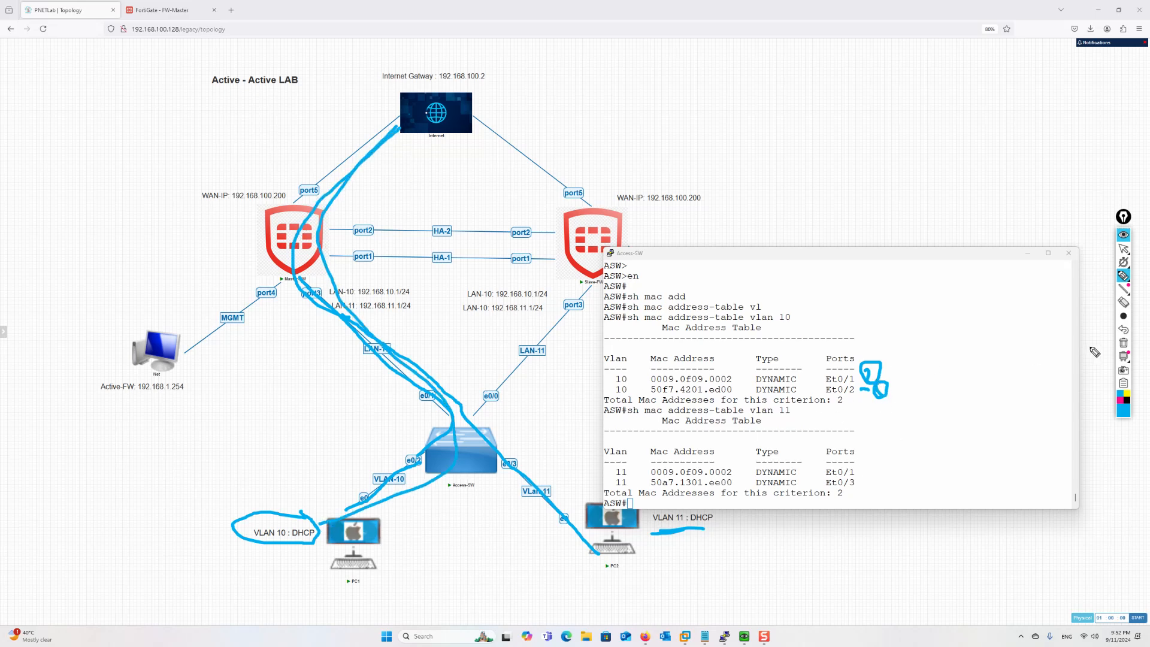
Erase the annotations and hide the Access-SW console
left_click(1123, 343)
left_click(1123, 248)
left_click(1028, 253)
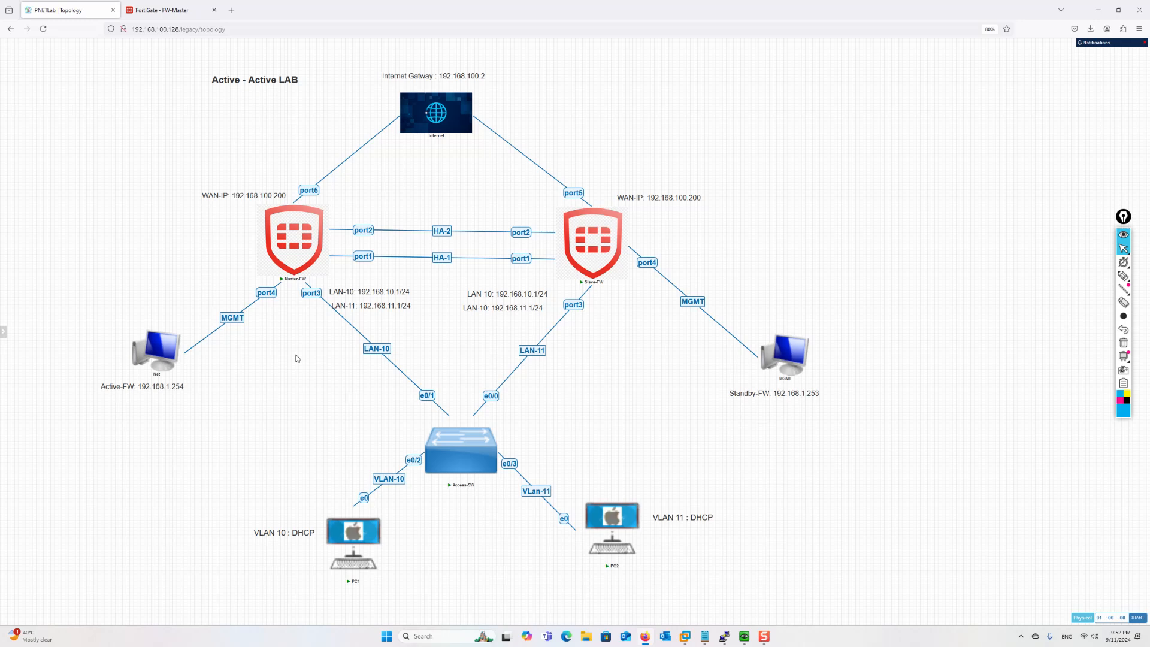
mouse_move(1119, 279)
left_click(1083, 280)
left_click_drag(390, 531, 422, 531)
left_click_drag(549, 525, 583, 522)
mouse_move(382, 513)
left_mouse_down()
mouse_move(449, 396)
mouse_move(345, 334)
left_mouse_up()
mouse_move(602, 528)
left_mouse_down()
mouse_move(530, 492)
mouse_move(577, 287)
left_mouse_up()
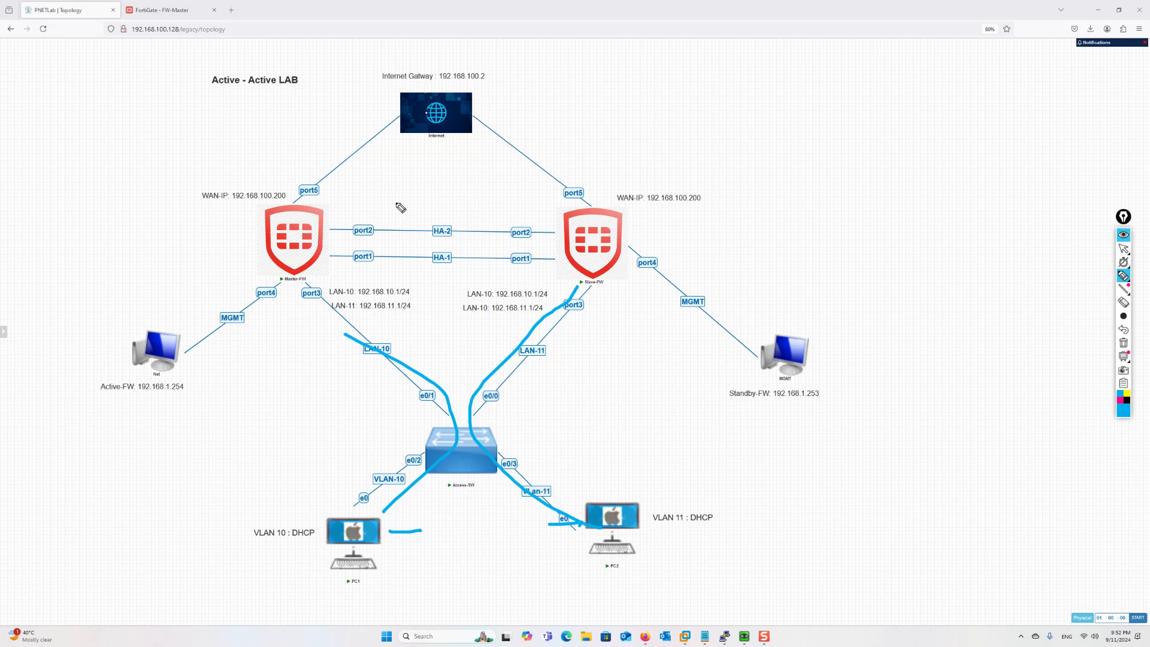
left_click_drag(440, 193, 396, 270)
left_click_drag(393, 209, 443, 274)
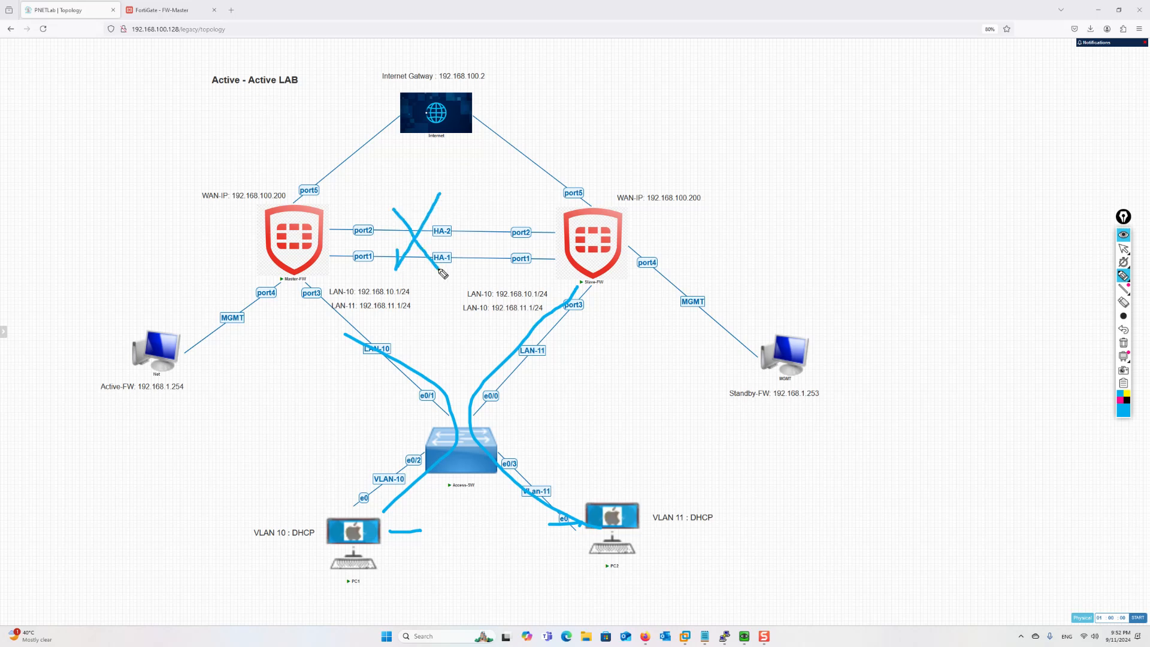
mouse_move(312, 160)
left_mouse_down()
mouse_move(302, 199)
mouse_move(321, 196)
left_mouse_up()
left_click(297, 173)
mouse_move(281, 227)
left_mouse_down()
mouse_move(327, 246)
mouse_move(292, 221)
left_mouse_up()
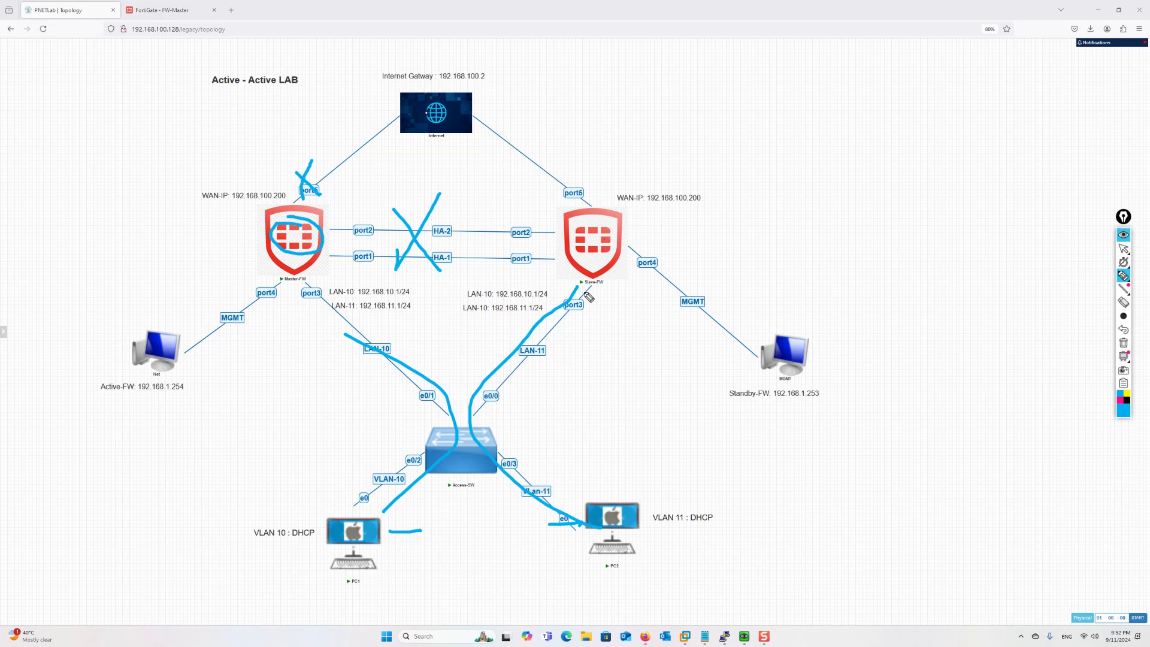
mouse_move(615, 237)
left_mouse_down()
mouse_move(569, 235)
mouse_move(621, 247)
mouse_move(604, 232)
left_mouse_up()
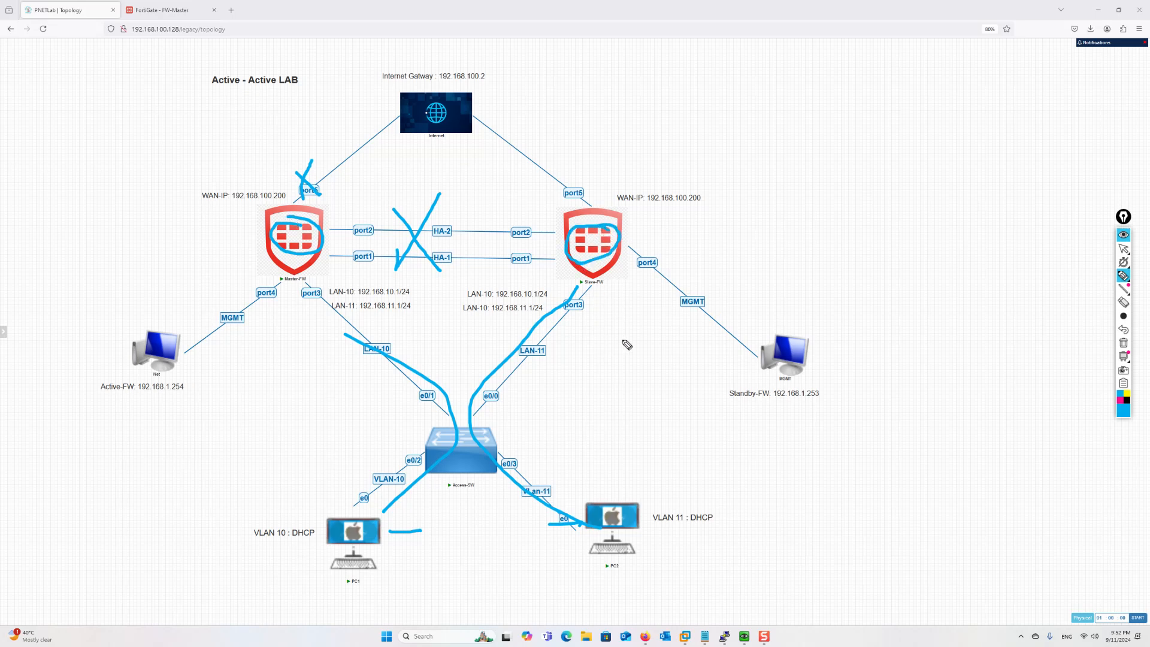
left_click_drag(436, 175, 416, 268)
left_click_drag(405, 213, 454, 293)
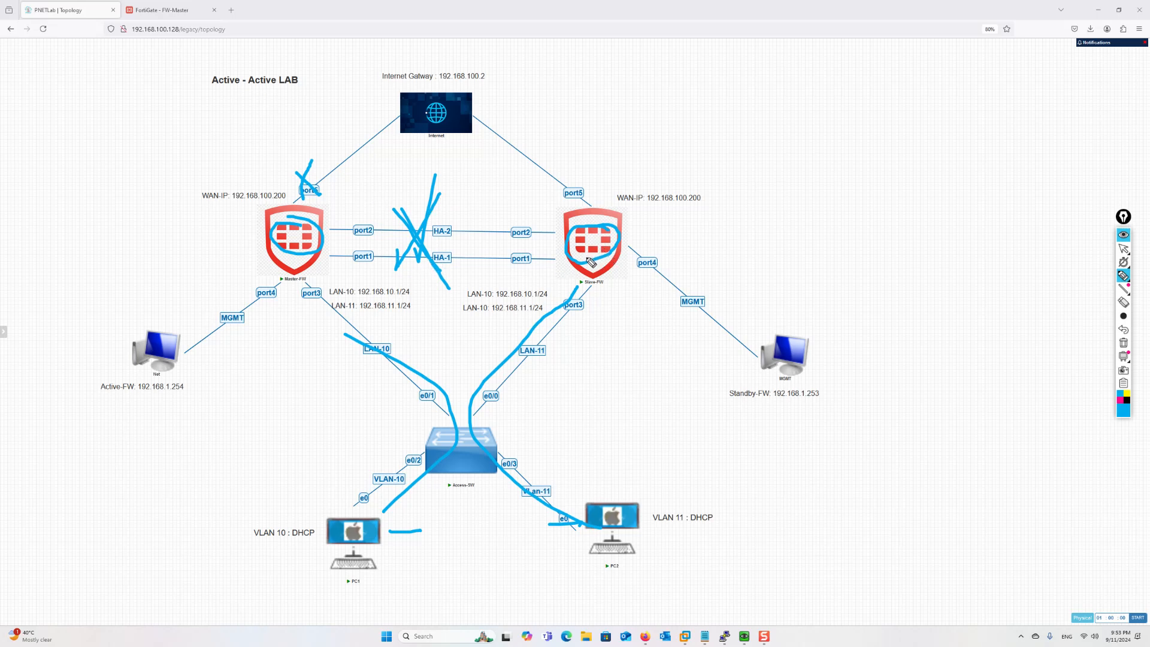
mouse_move(303, 214)
left_mouse_down()
mouse_move(286, 259)
mouse_move(297, 252)
left_mouse_up()
mouse_move(595, 256)
left_mouse_down()
mouse_move(610, 245)
mouse_move(578, 263)
mouse_move(599, 239)
left_mouse_up()
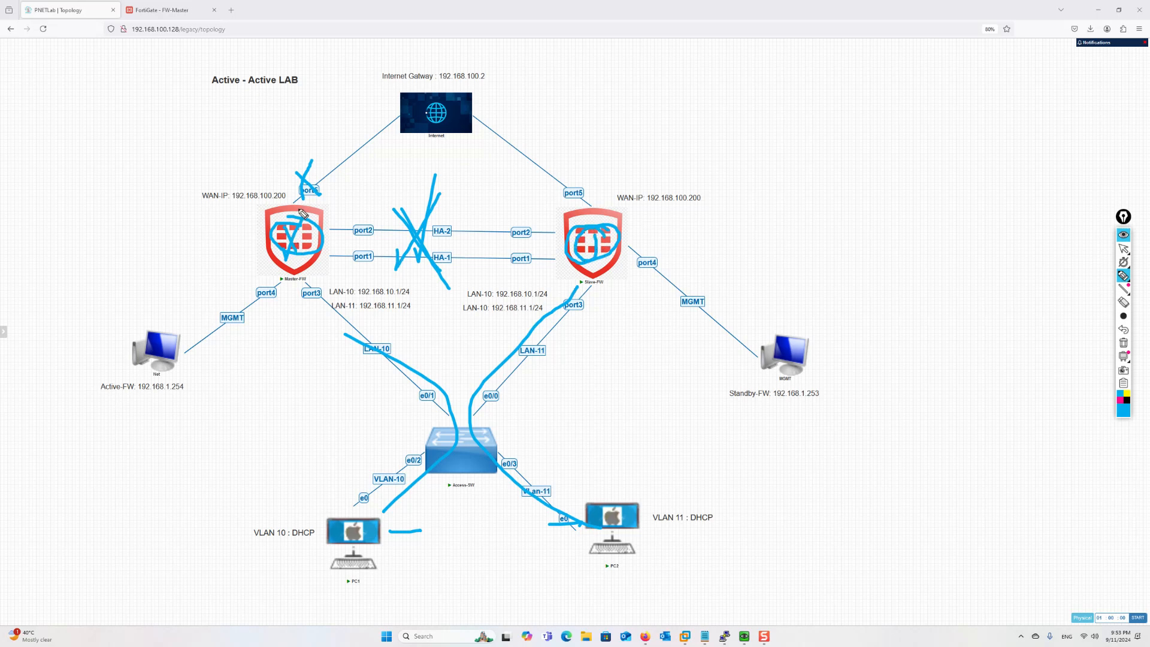
left_click_drag(300, 220, 294, 250)
mouse_move(438, 215)
left_mouse_down()
mouse_move(428, 252)
mouse_move(444, 277)
left_mouse_up()
left_click_drag(230, 246, 254, 245)
left_click_drag(538, 256, 585, 268)
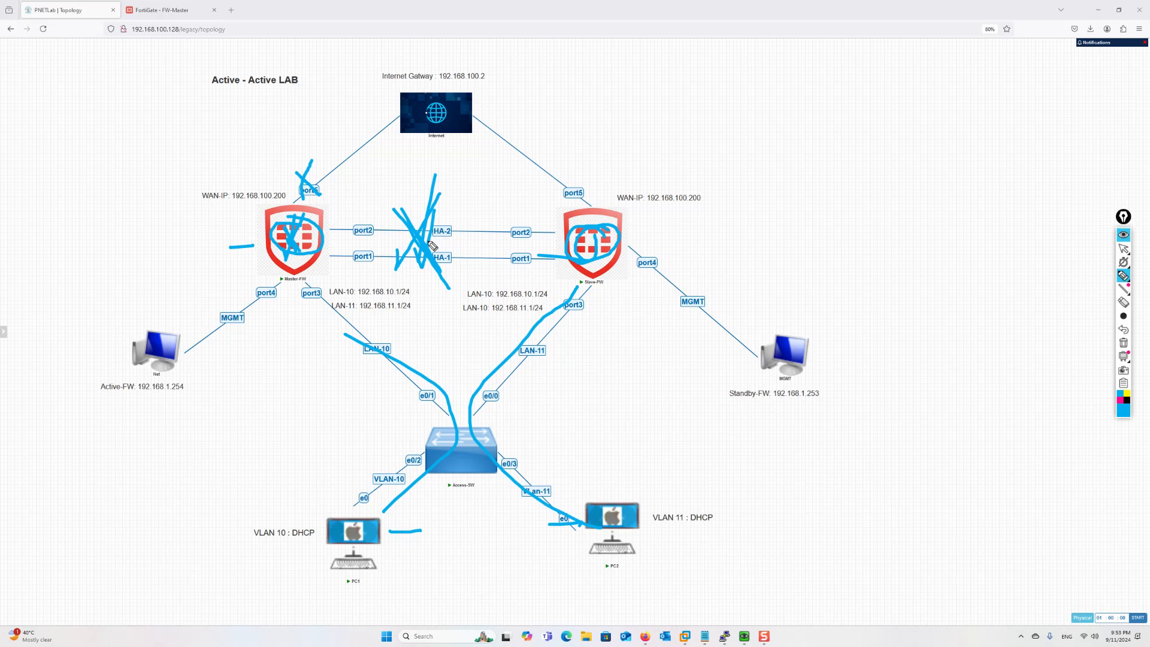
left_click_drag(433, 194, 414, 277)
left_click(1124, 346)
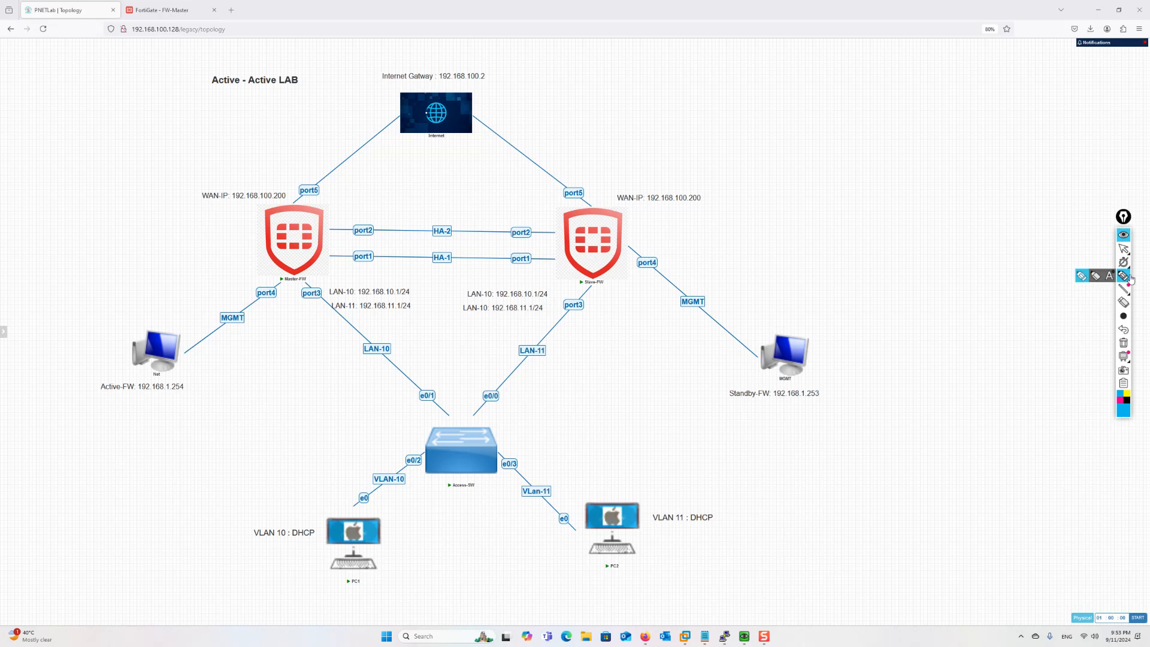
Suspend the HA-2 and HA-1 heartbeat links on Slave-FW
left_click(1124, 248)
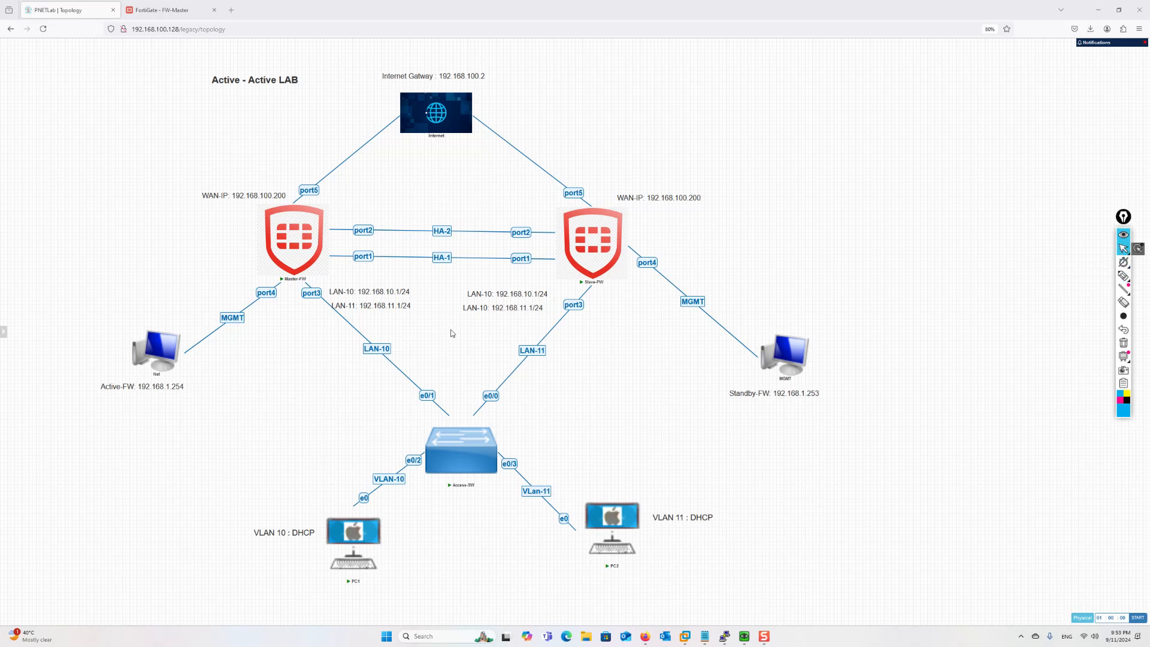
right_click(361, 230)
left_click(386, 267)
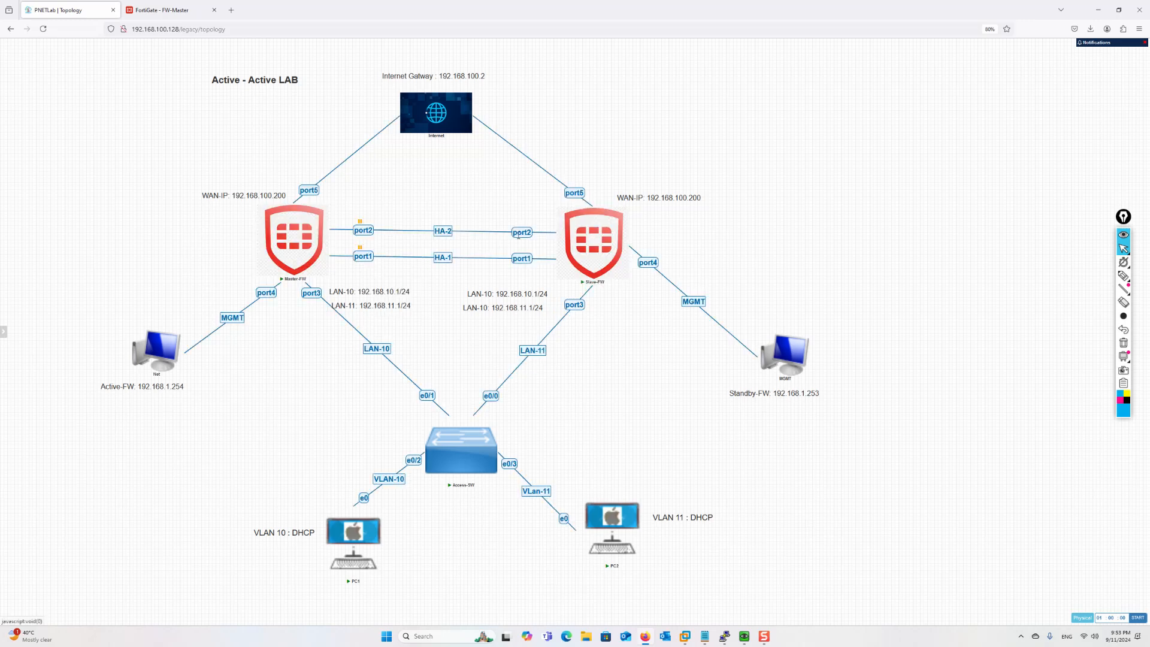
right_click(518, 236)
left_click(543, 270)
right_click(529, 264)
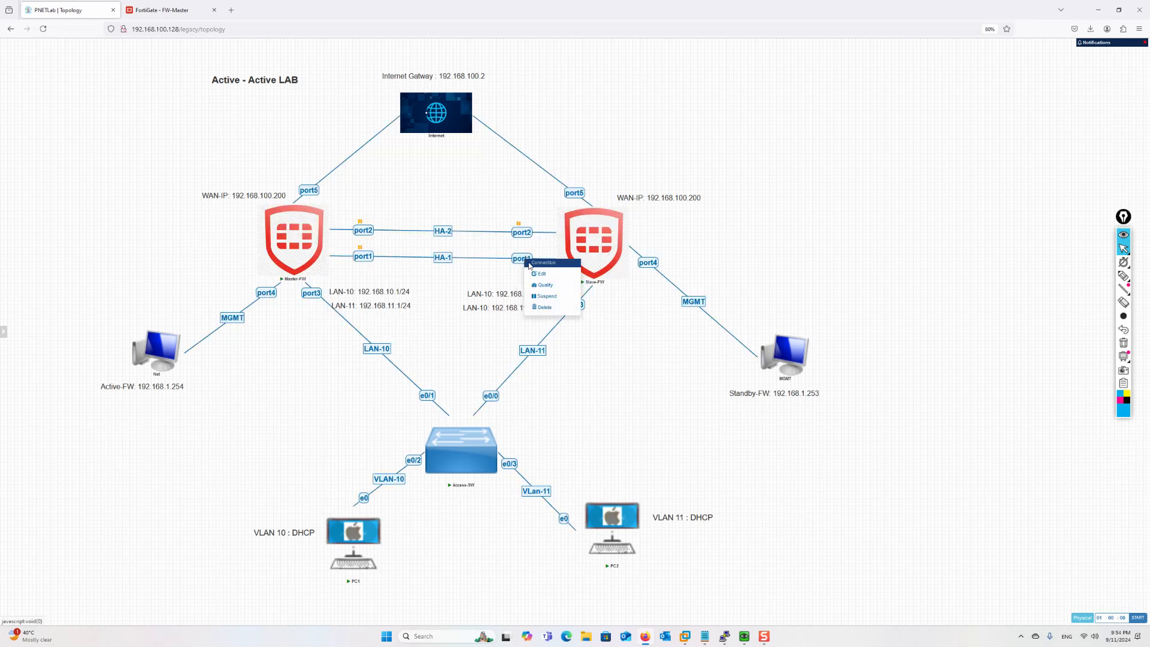
left_click(538, 295)
Cross out the suspended links with a marker, clear it, and bring up PC1's console
left_click(1124, 275)
mouse_move(418, 288)
left_mouse_down()
mouse_move(443, 167)
mouse_move(453, 286)
left_mouse_up()
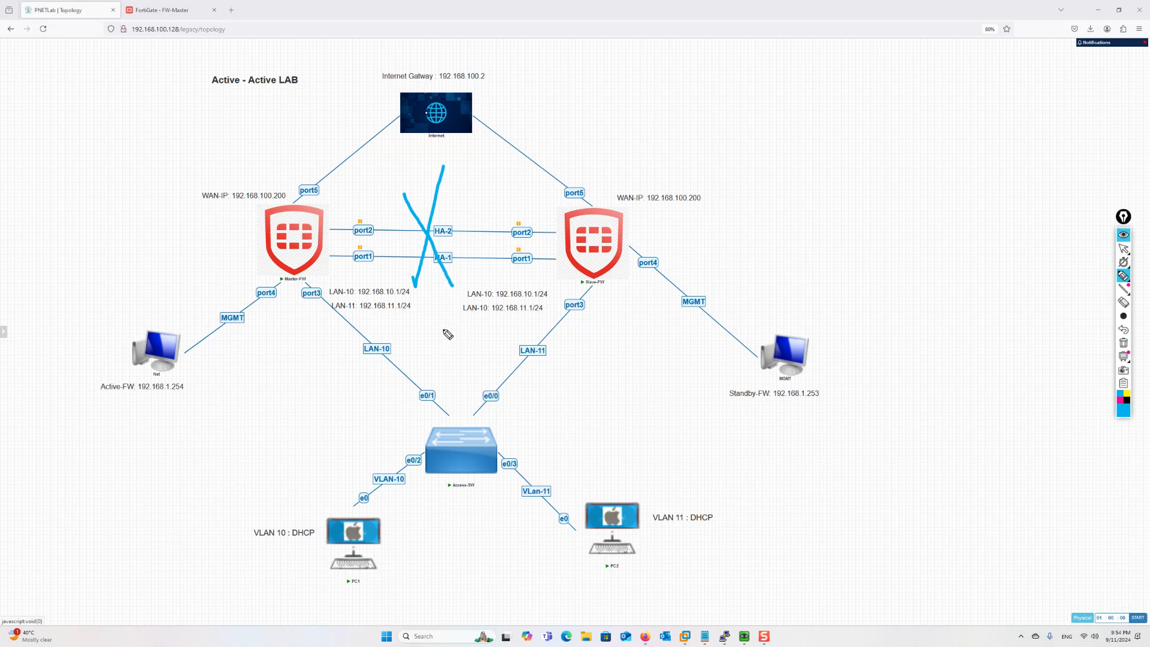
left_click(1124, 343)
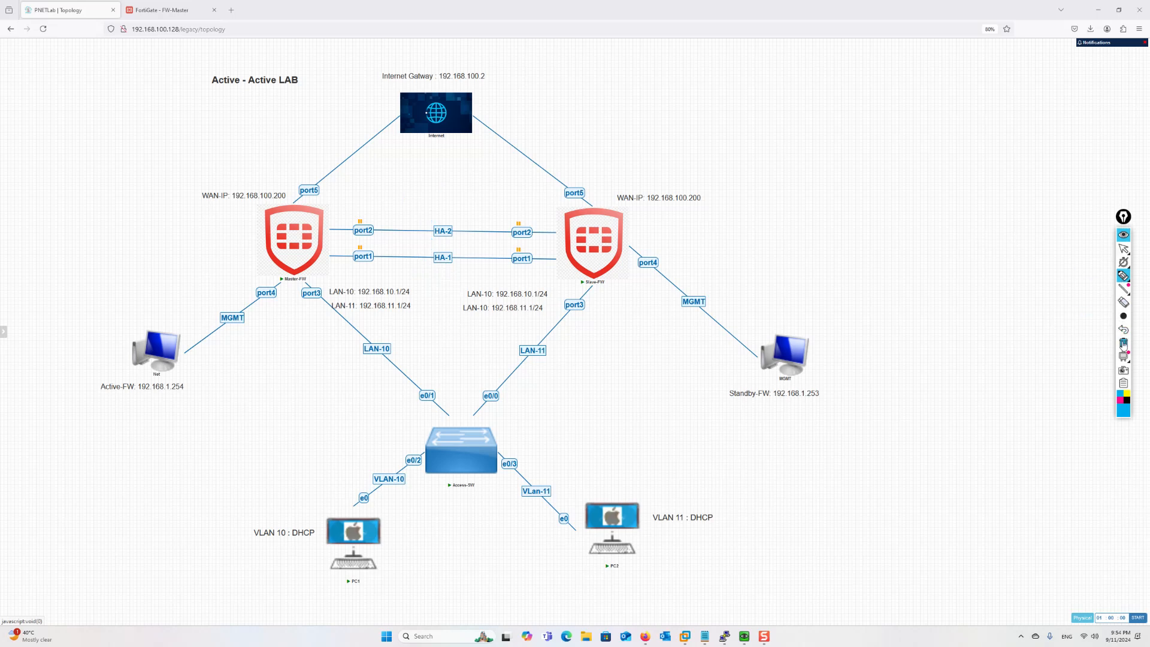
left_click(1124, 249)
mouse_move(744, 636)
left_click(709, 594)
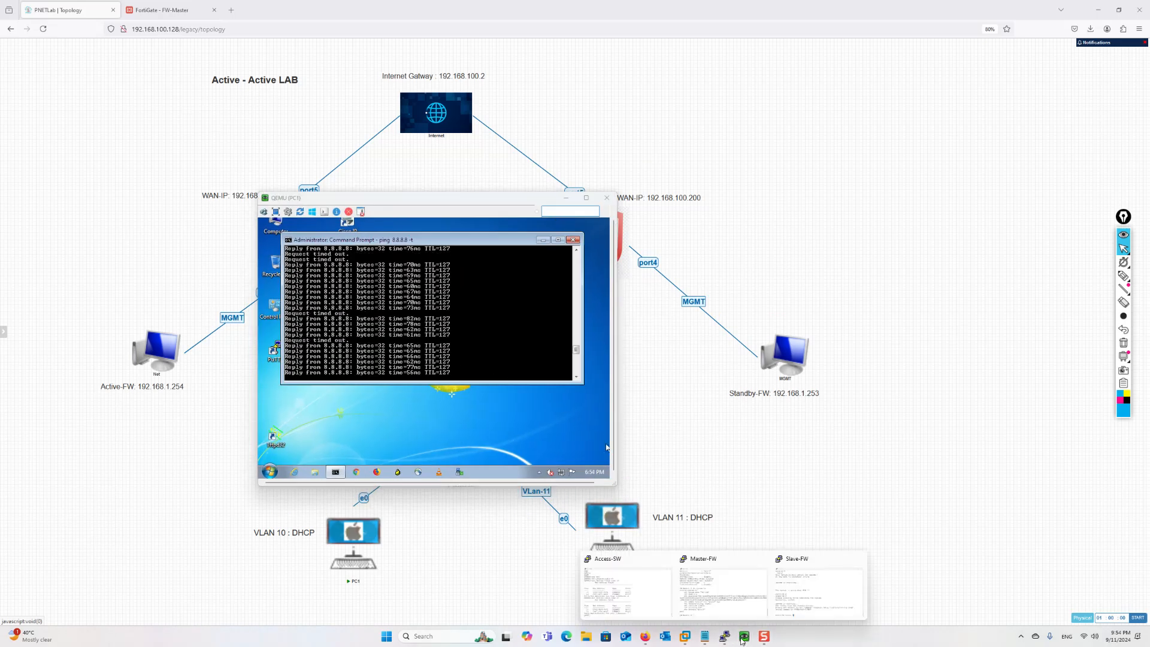
Check PC1's and PC2's 8.8.8.8 pings for timeouts, then minimize both QEMU consoles
left_click(774, 596)
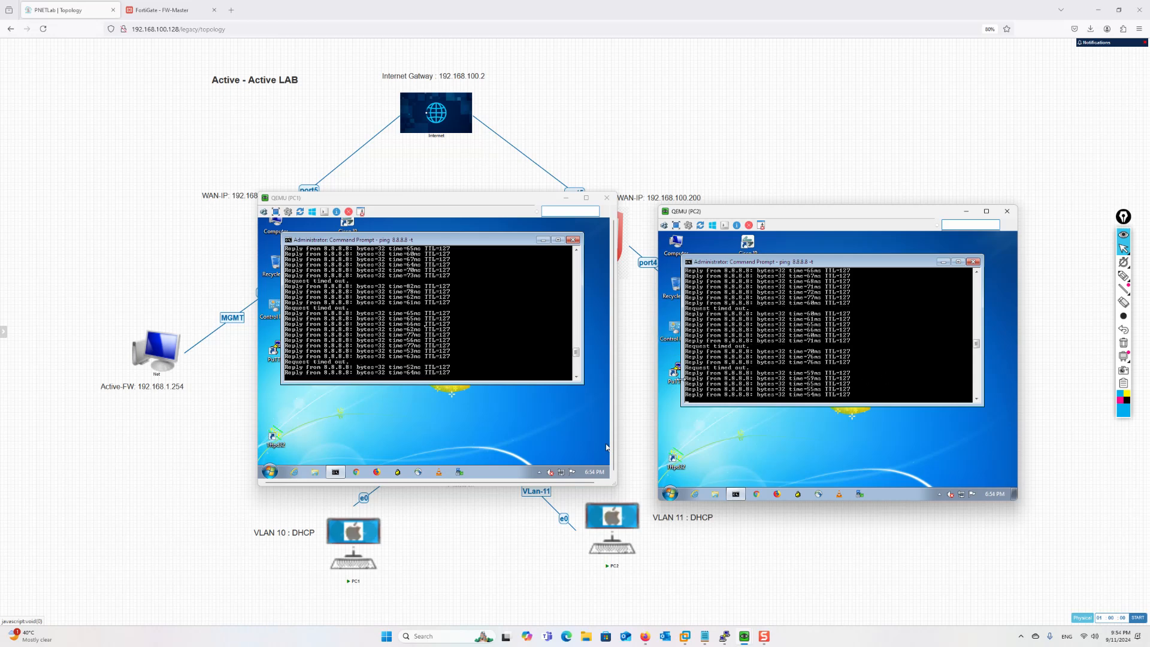
left_click(607, 447)
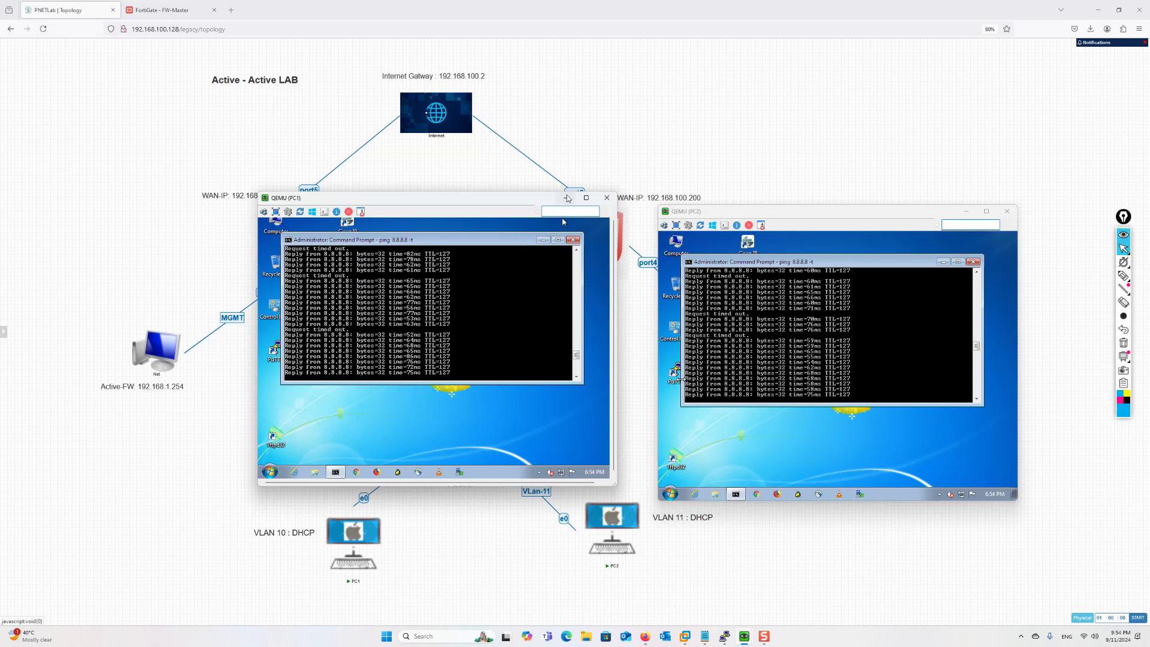
left_click(566, 198)
left_click(966, 215)
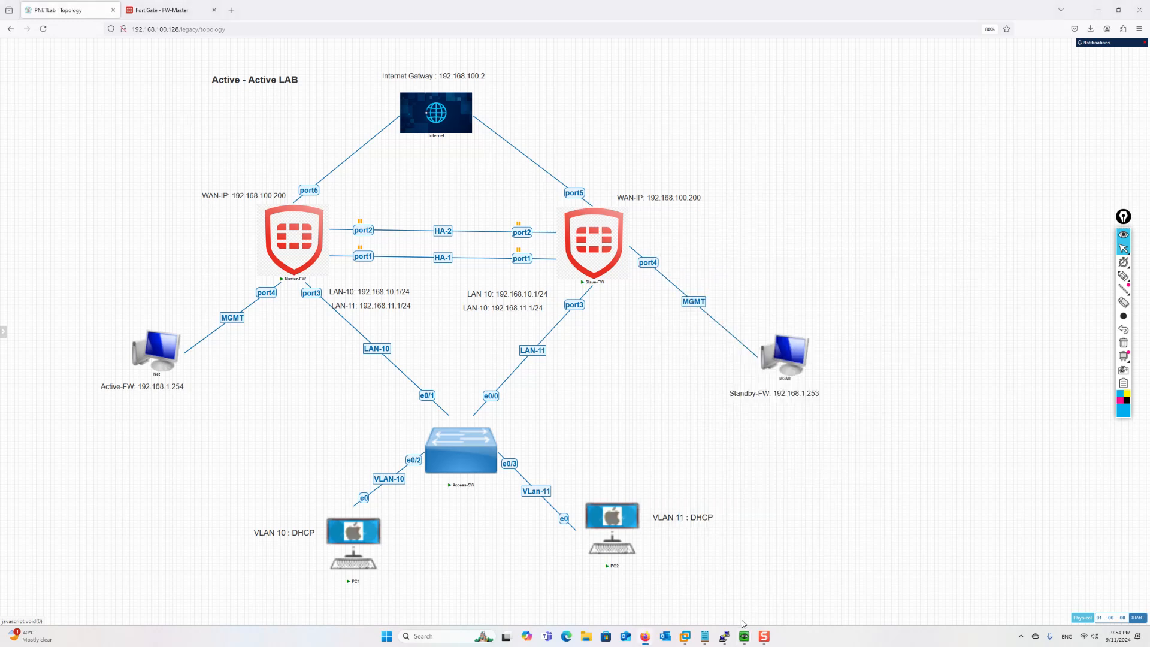
In the Access-SW console, rerun 'sh mac address-table' for VLAN 10, then for VLAN 11
mouse_move(728, 639)
left_click(635, 600)
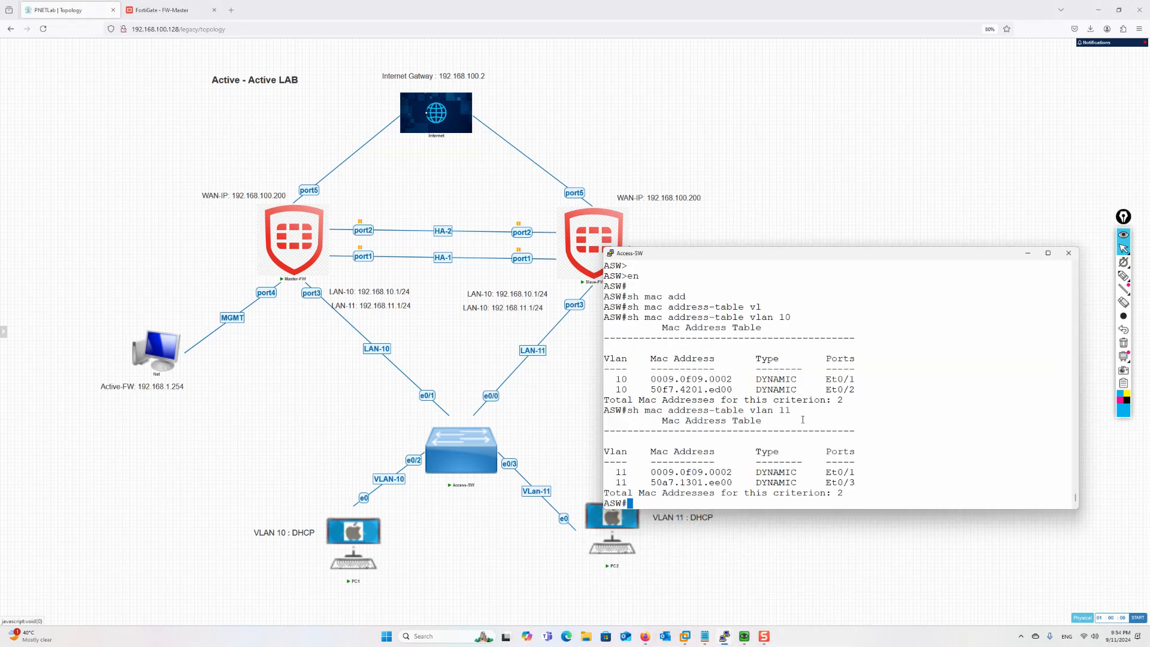
key("Return")
key("Return")
key("Return")
key("Return")
key("Return")
key("Return")
key("Return")
key("Return")
key("Return")
key("Return")
key("Return")
key("Return")
key("Return")
key("Return")
key("Return")
key("Return")
key("Return")
key("Return")
key("Return")
key("Return")
key("Return")
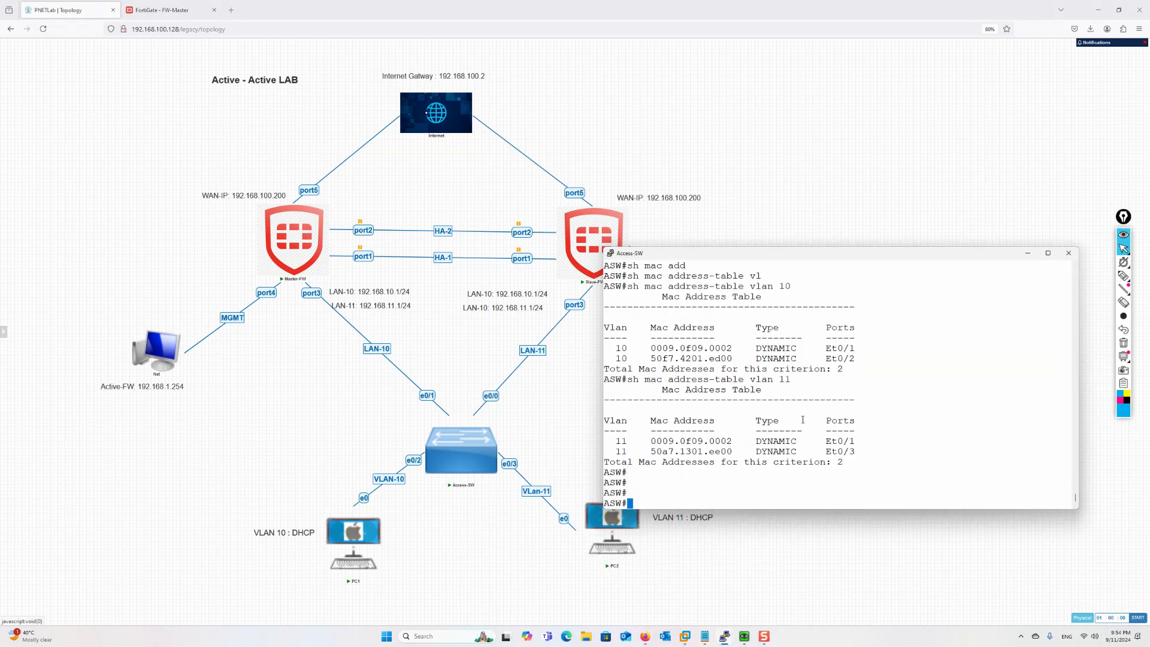
key("Up")
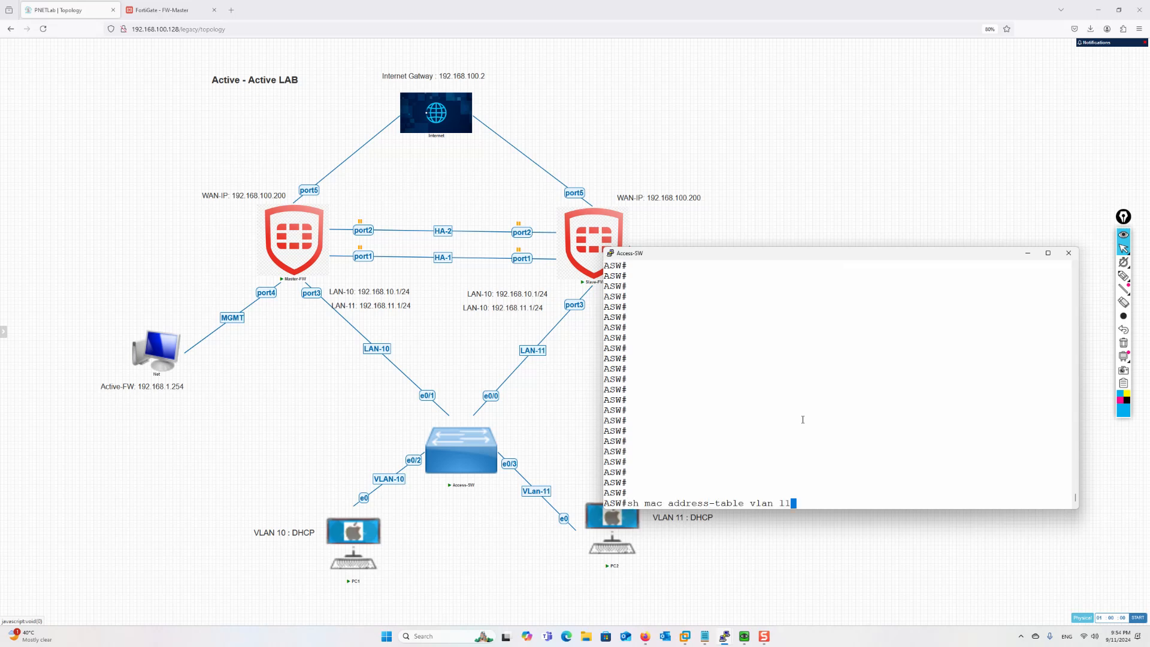
key("Return")
key("Up")
key("BackSpace")
type("1")
key("Return")
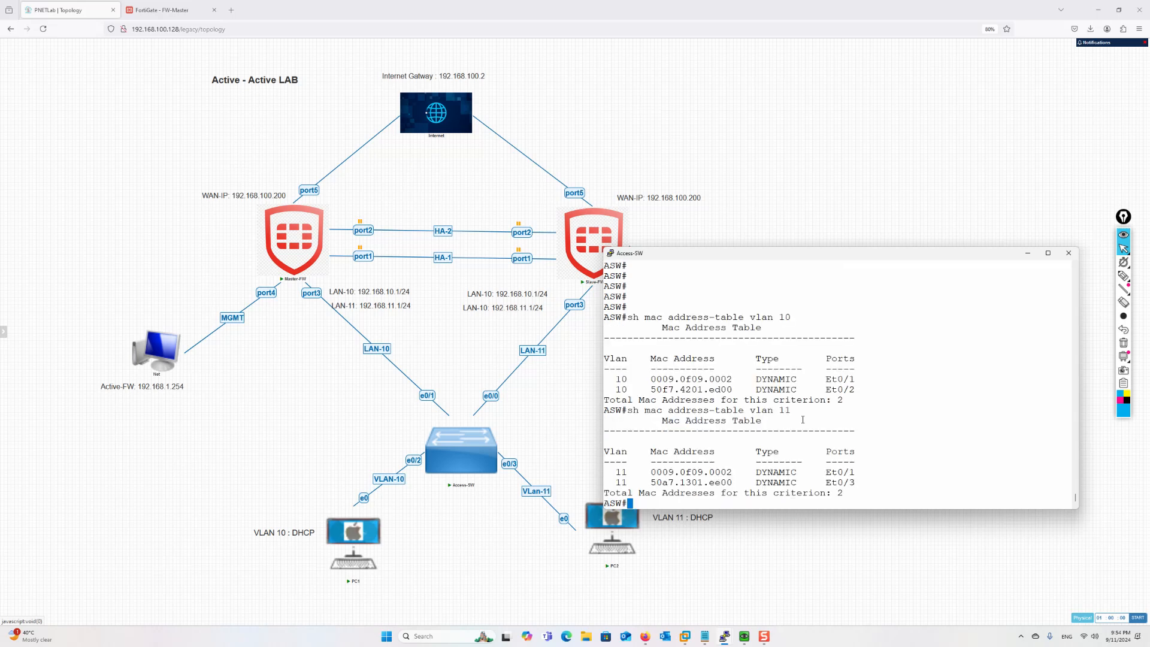
Trace PC1's path to Master-FW port3 and PC2's link to the switch, then erase the strokes
left_click(1124, 275)
mouse_move(347, 509)
left_mouse_down()
mouse_move(442, 457)
mouse_move(339, 326)
left_mouse_up()
mouse_move(636, 526)
left_mouse_down()
mouse_move(523, 477)
mouse_move(403, 365)
mouse_move(305, 295)
left_mouse_up()
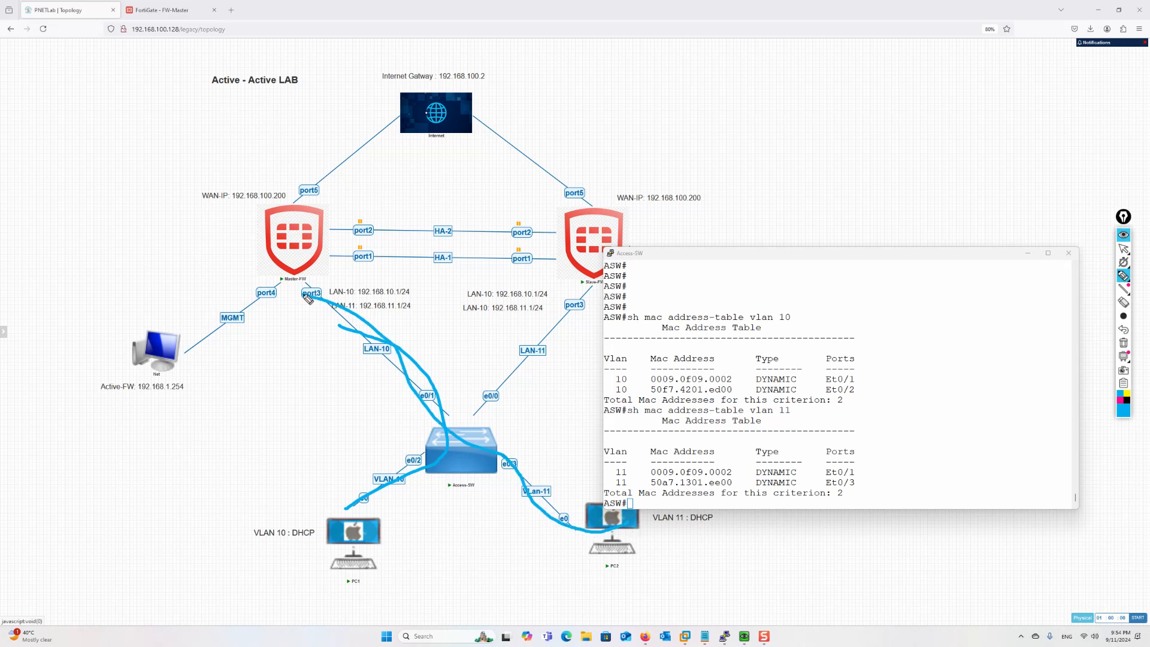
left_click(1124, 342)
left_click(1122, 250)
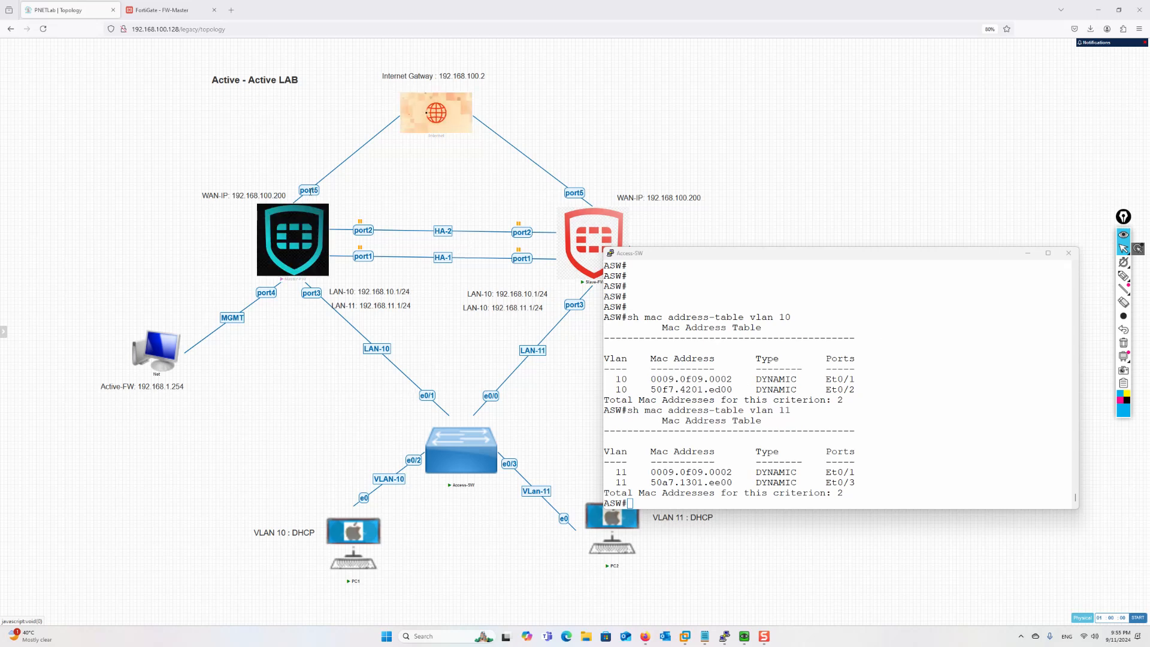
Suspend Master-FW's port5 internet link from its connection menu
right_click(309, 190)
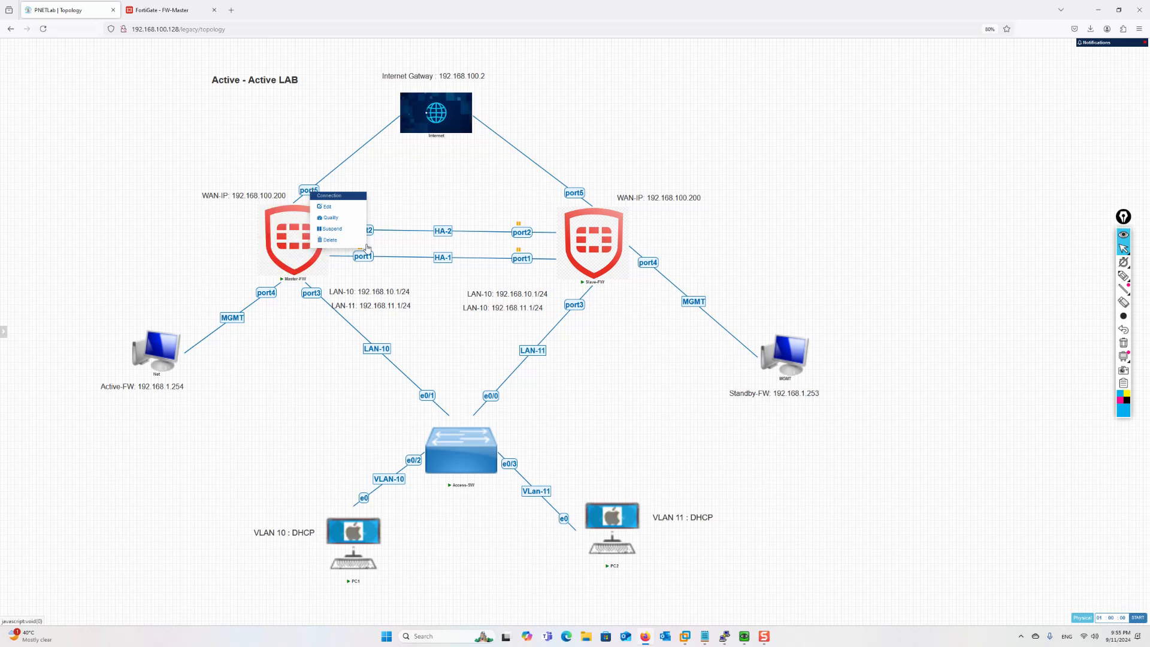
left_click(337, 413)
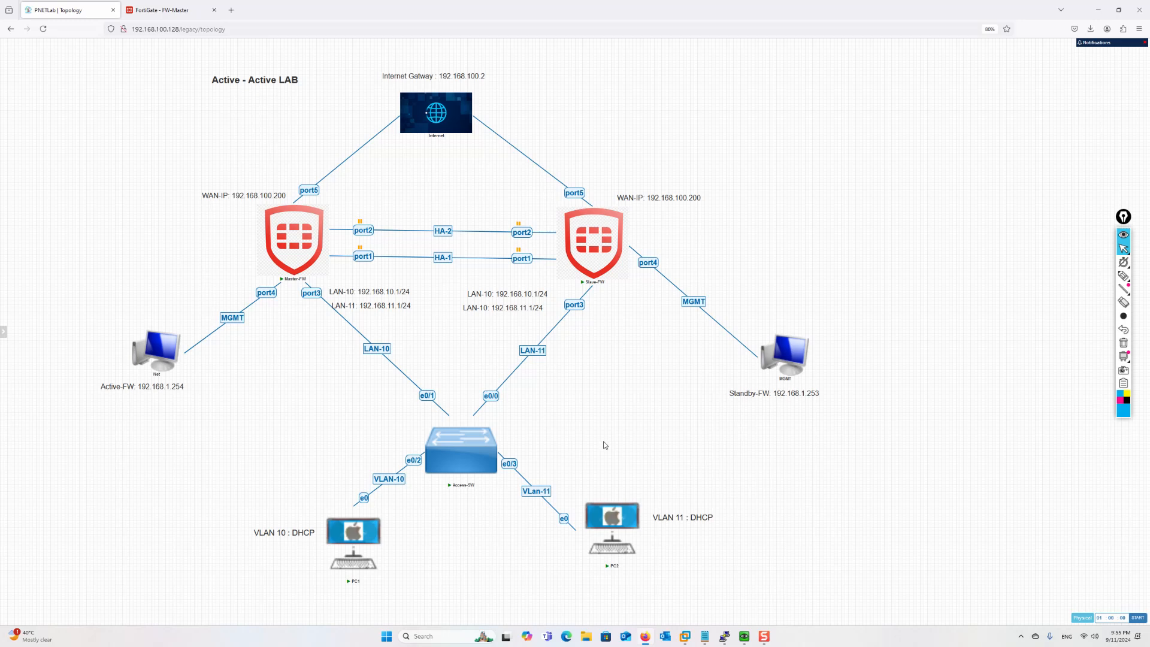
right_click(307, 191)
left_click(330, 227)
Check that PC1 and PC2 pings return Destination net unreachable, then minimise both consoles
mouse_move(744, 636)
left_click(719, 599)
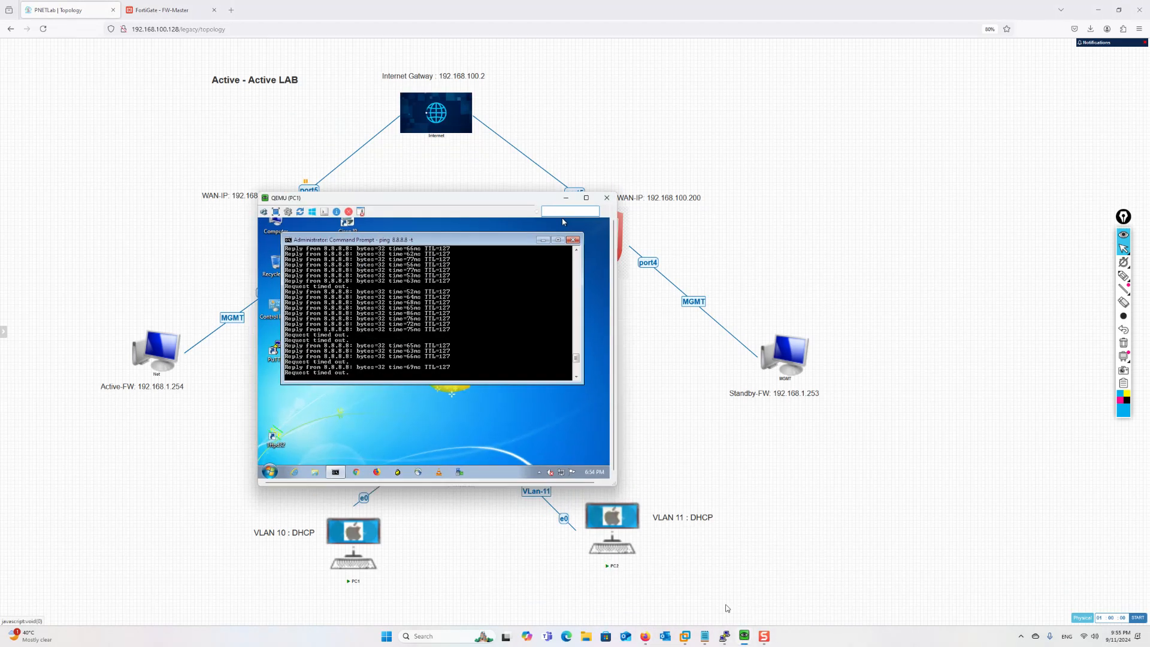
left_click(773, 590)
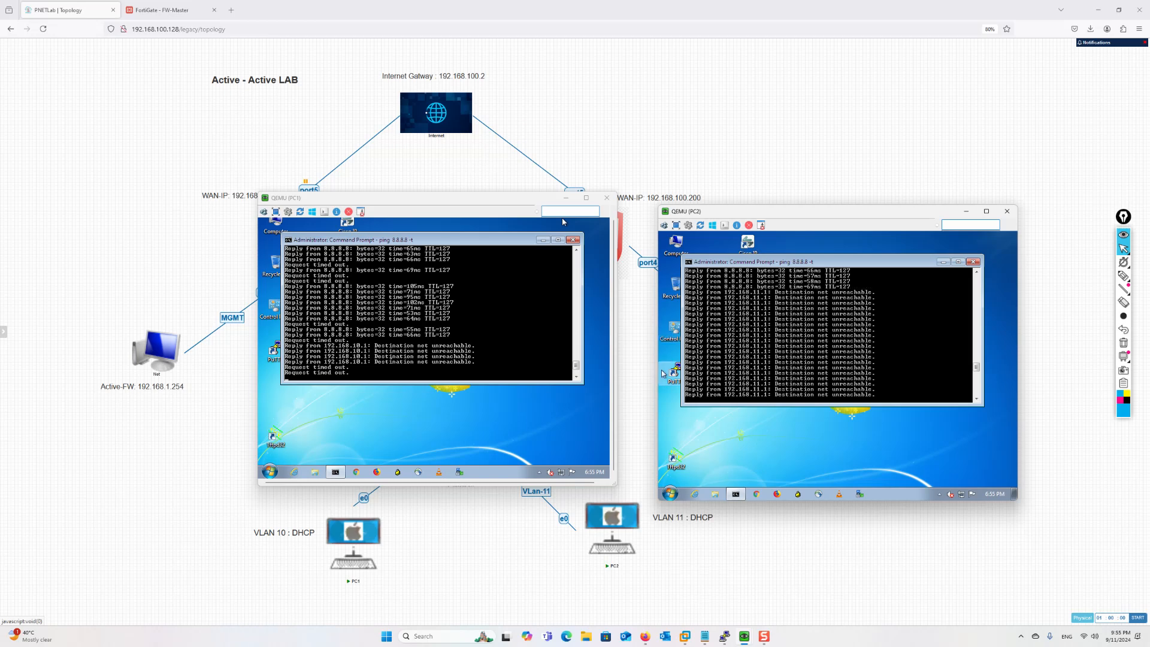
left_click(566, 198)
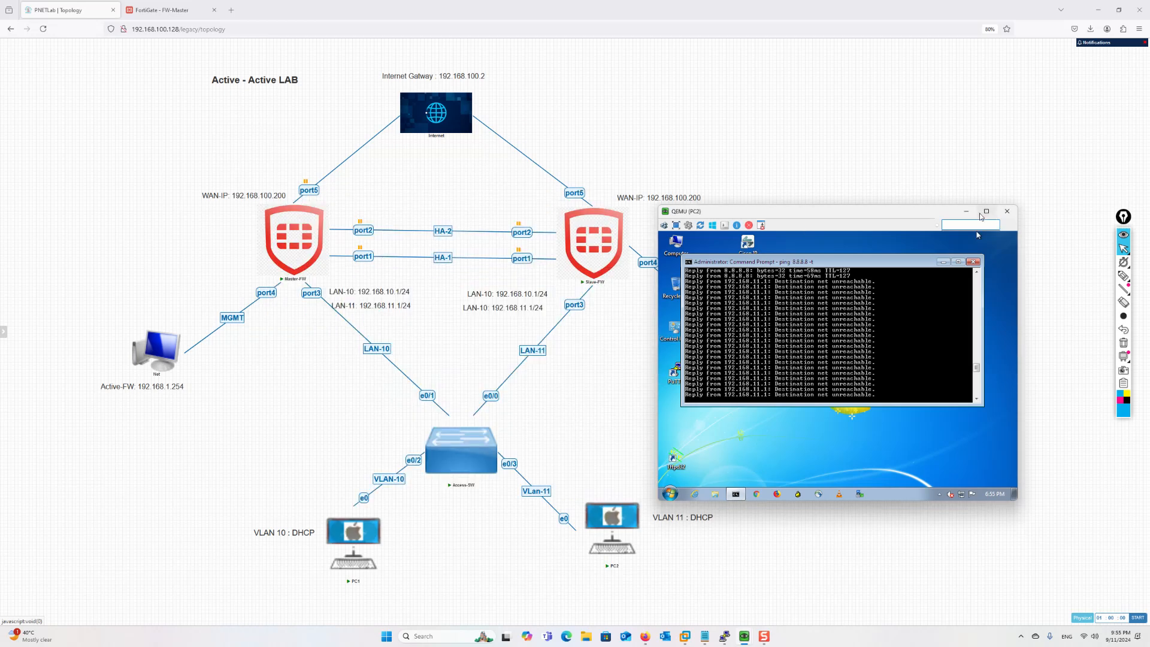
left_click(966, 211)
Open and minimise the Master-FW console, then restore the Access-SW console
left_click(725, 638)
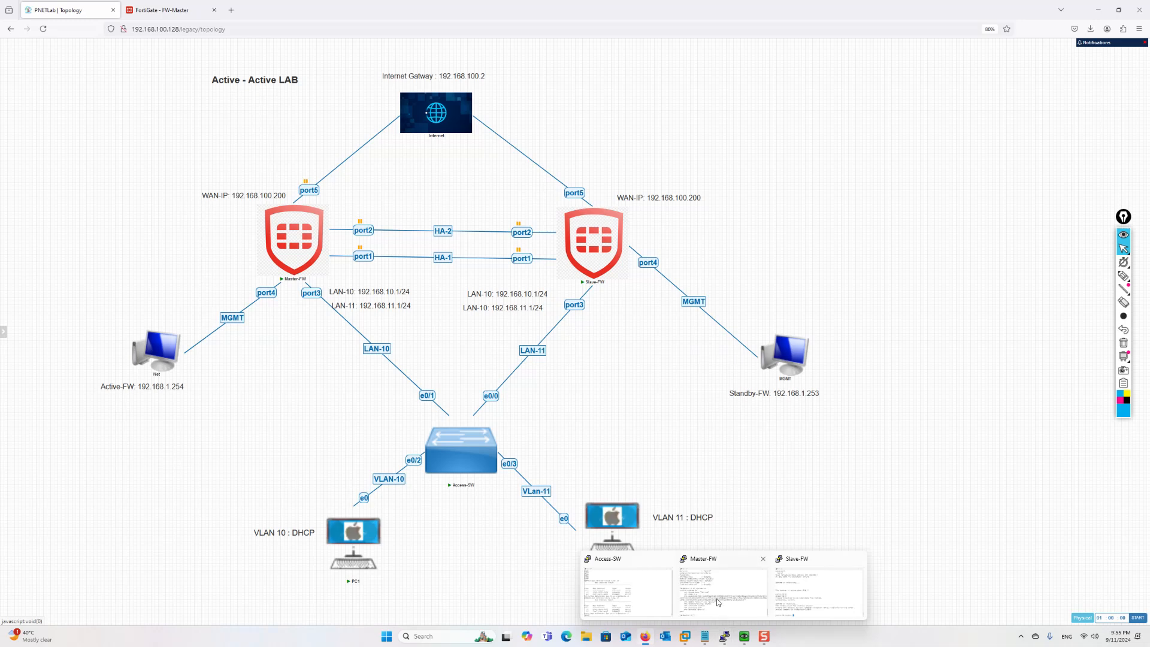
left_click(719, 602)
left_click(719, 207)
mouse_move(725, 637)
left_click(638, 598)
Rerun the VLAN 10 and VLAN 11 MAC address table commands on Access-SW
key("Up")
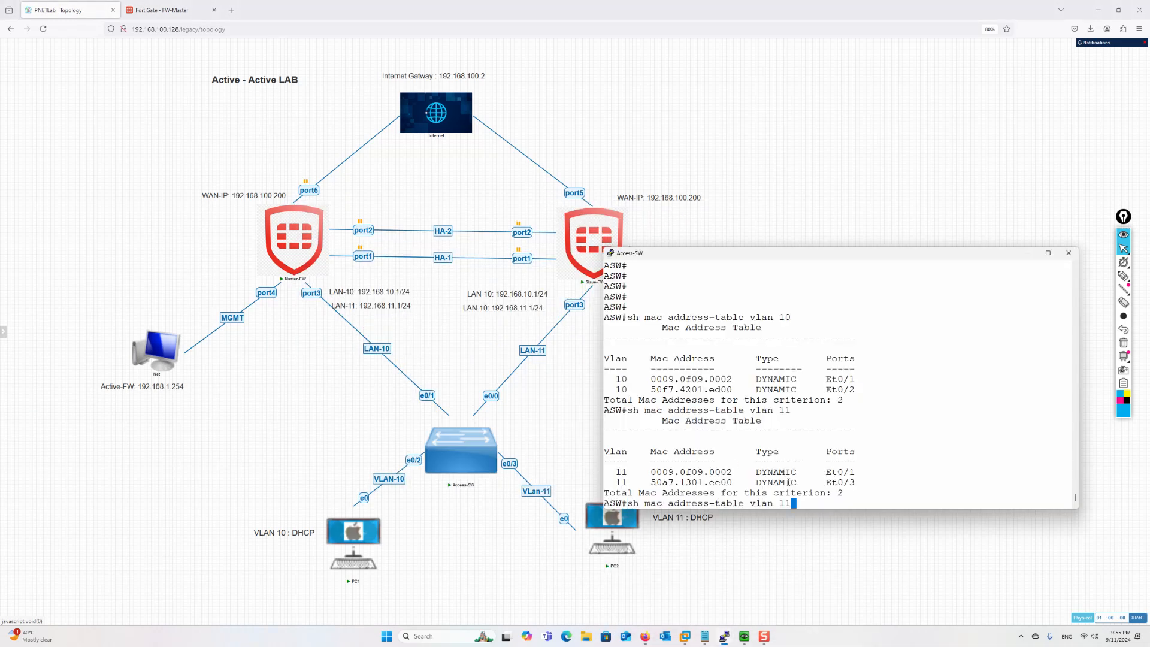
key("Return")
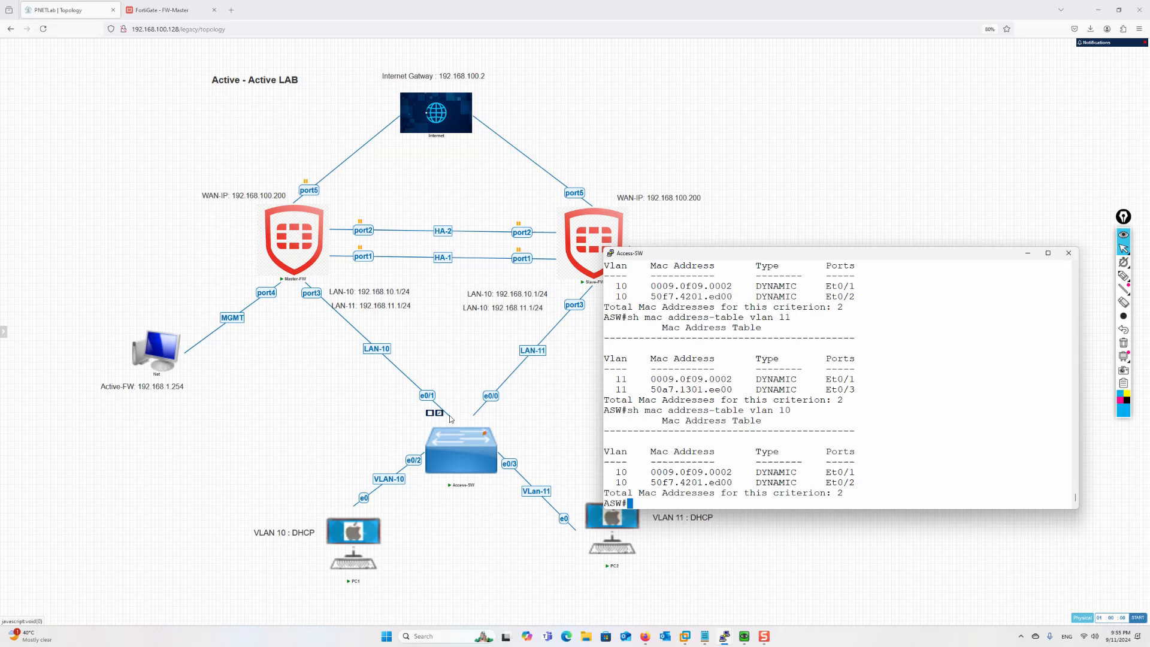
key("Up")
key("Up")
key("Return")
Draw PC1 and PC2 paths through Access-SW to both firewalls and mark the Et0/1 and Et0/2 entries
left_click(1123, 276)
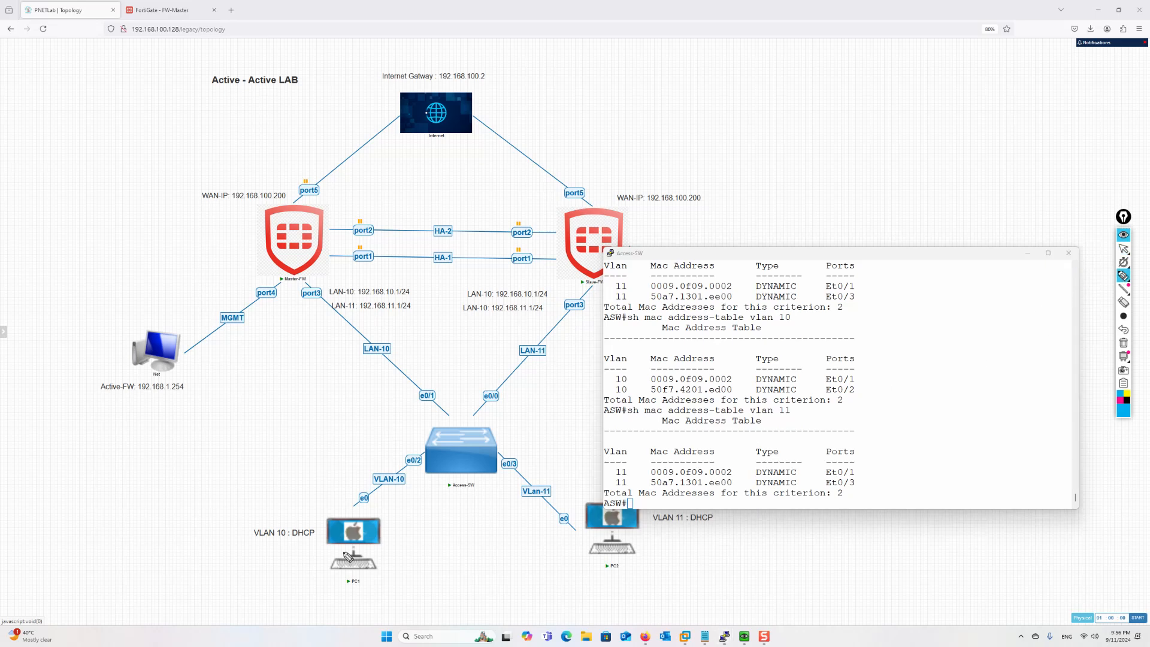
mouse_move(324, 535)
left_mouse_down()
mouse_move(429, 471)
mouse_move(400, 359)
mouse_move(299, 274)
left_mouse_up()
mouse_move(621, 535)
left_mouse_down()
mouse_move(492, 473)
mouse_move(307, 281)
left_mouse_up()
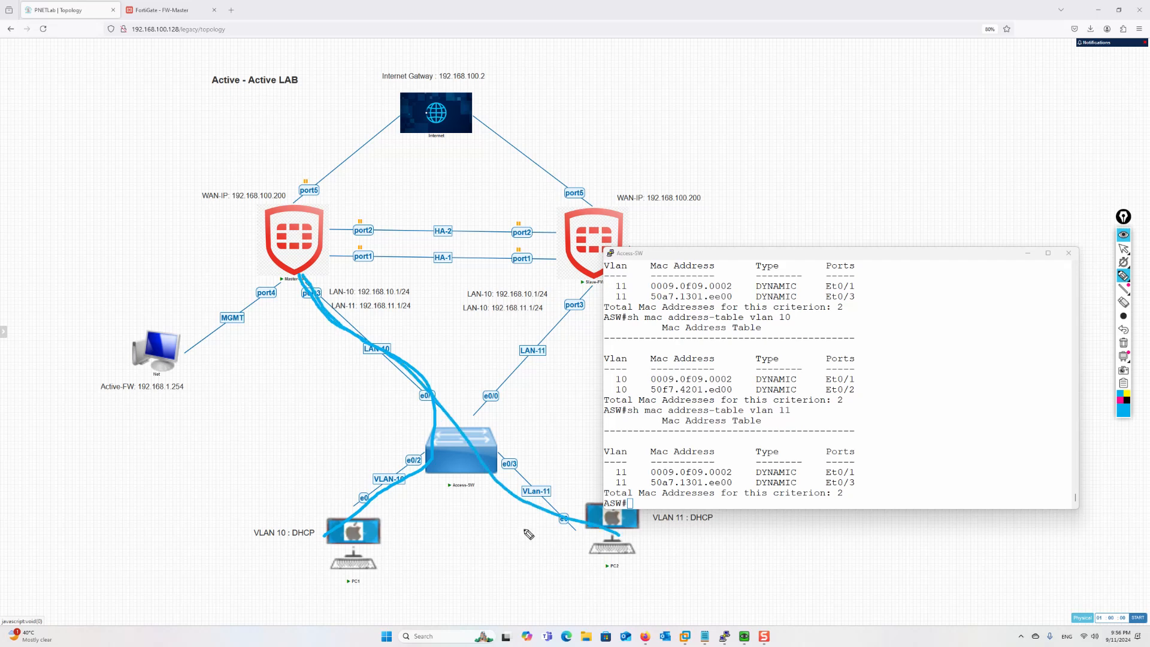
mouse_move(617, 543)
left_mouse_down()
mouse_move(542, 500)
mouse_move(576, 278)
left_mouse_up()
left_click_drag(366, 530, 565, 298)
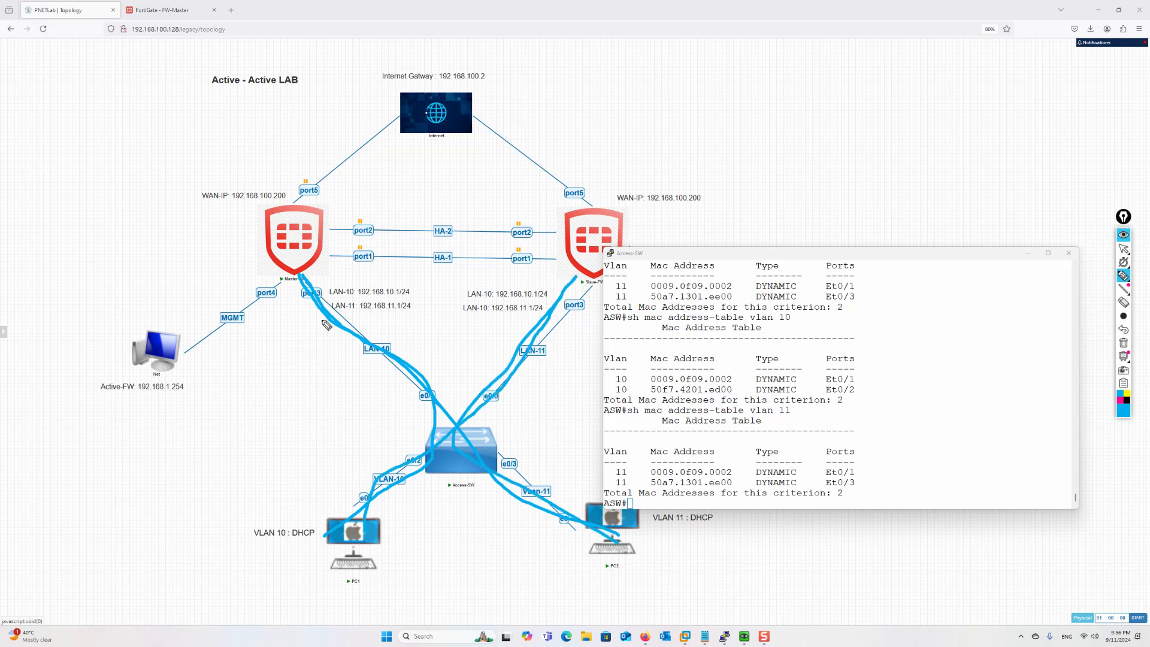
left_click_drag(859, 377, 864, 388)
Erase the annotation strokes and return focus to the Access-SW console
left_click(1124, 248)
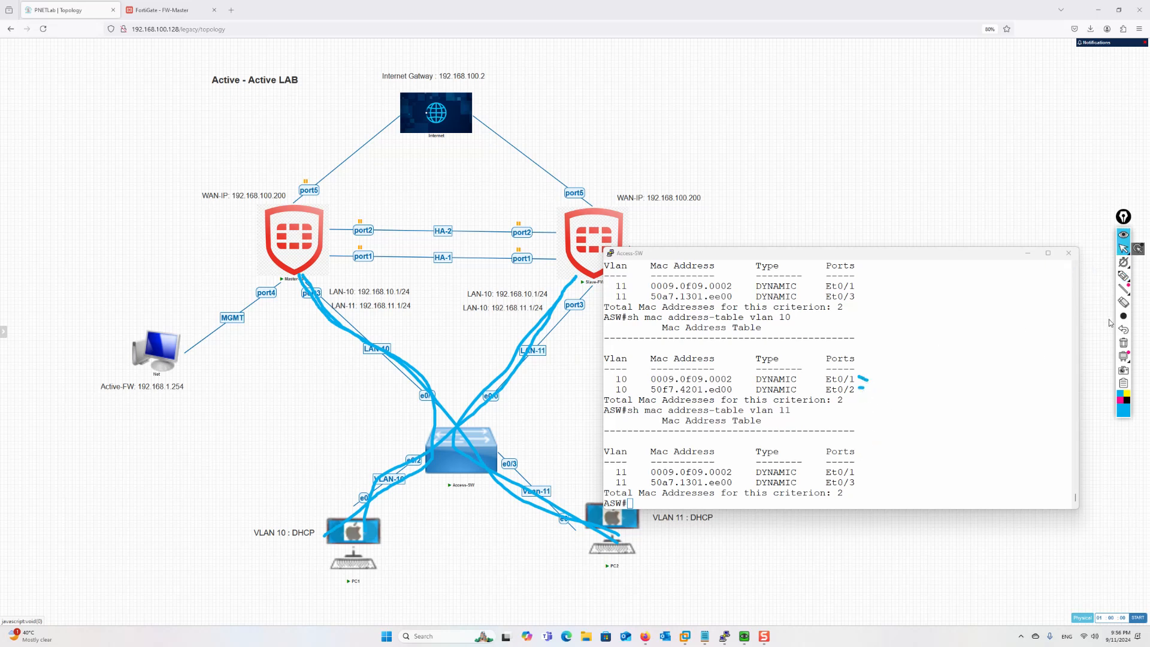
left_click(1123, 343)
left_click(813, 484)
Flush the switch's learned entries with 'clear mac address-table dynamic vlan'
type("cle")
key("Tab")
key("Tab")
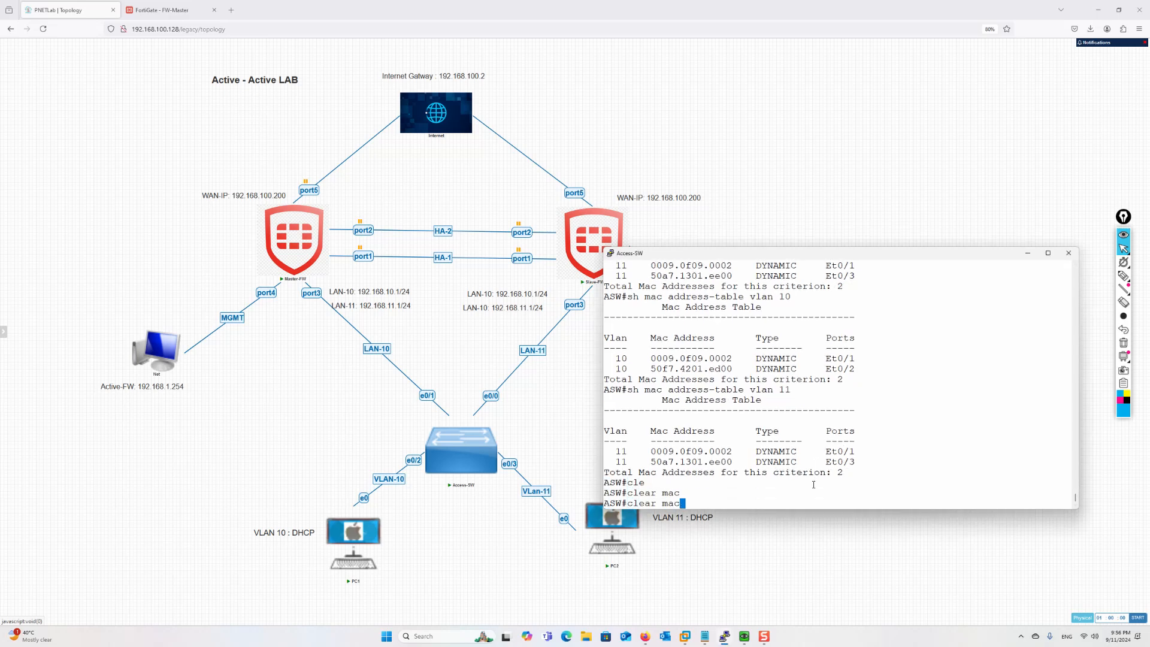
type("add")
key("Tab")
type("dy")
key("Tab")
type("vl")
key("Tab")
type("1")
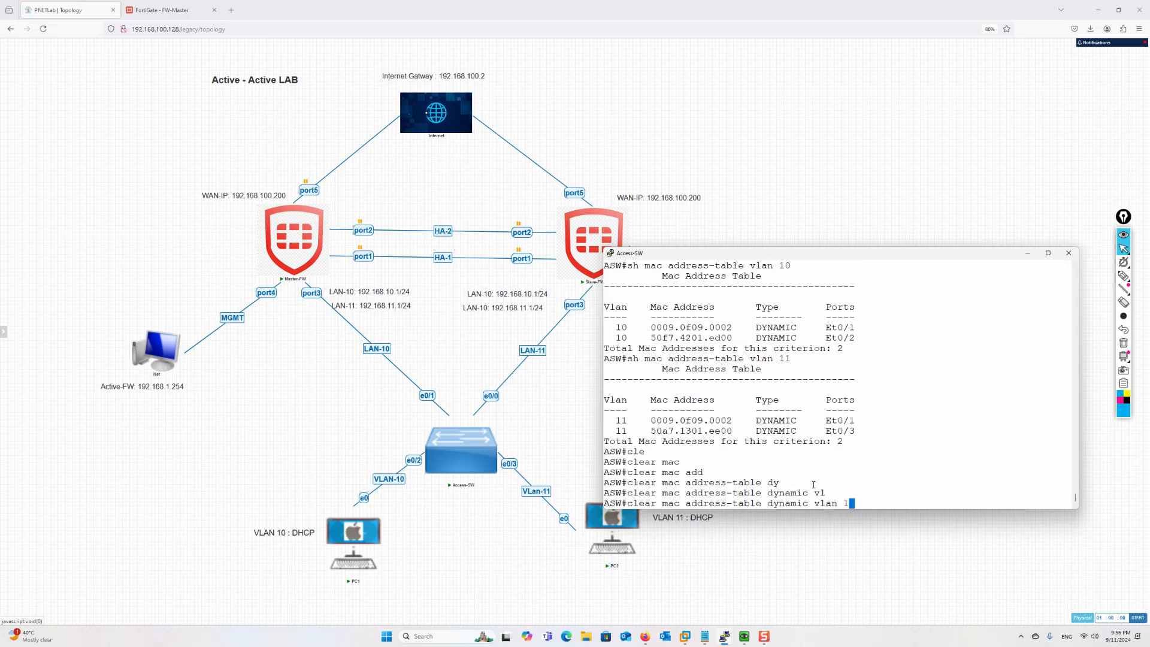
type("0")
key("Tab")
type("1")
key("Return")
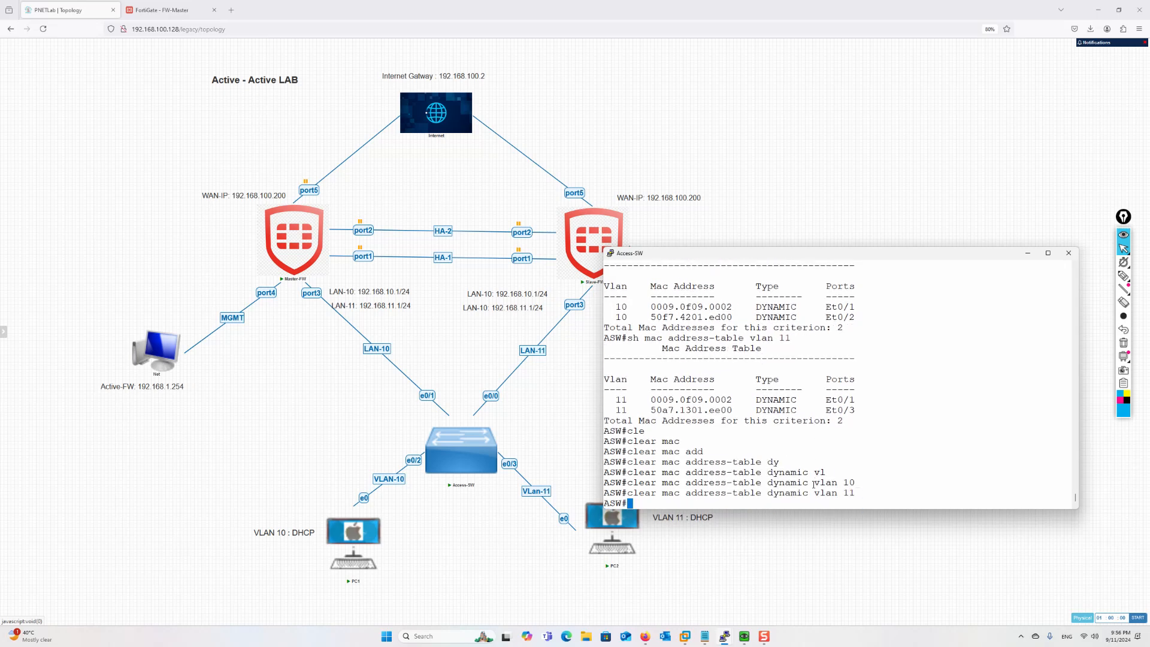
Re-show the VLAN 10 and 11 tables, now listing 0009.0f09.0002 on Et0/0, and reopen PC1's console
key("Up")
key("Up")
key("Up")
key("BackSpace")
type("0")
key("Return")
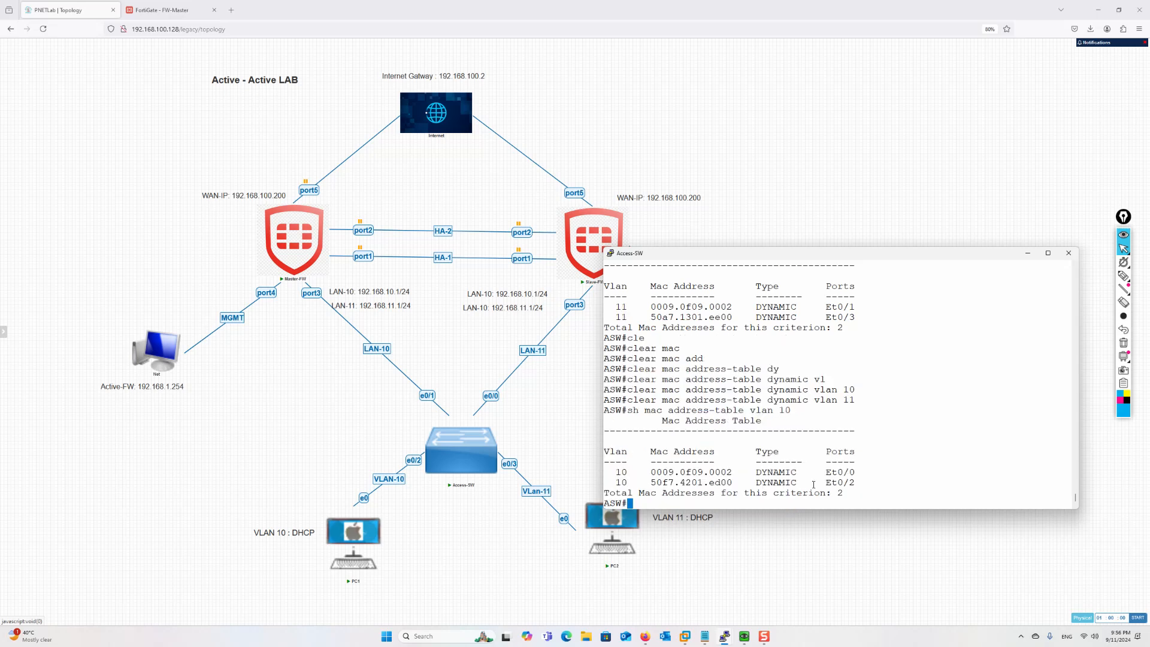
key("Up")
key("BackSpace")
type("11")
key("Return")
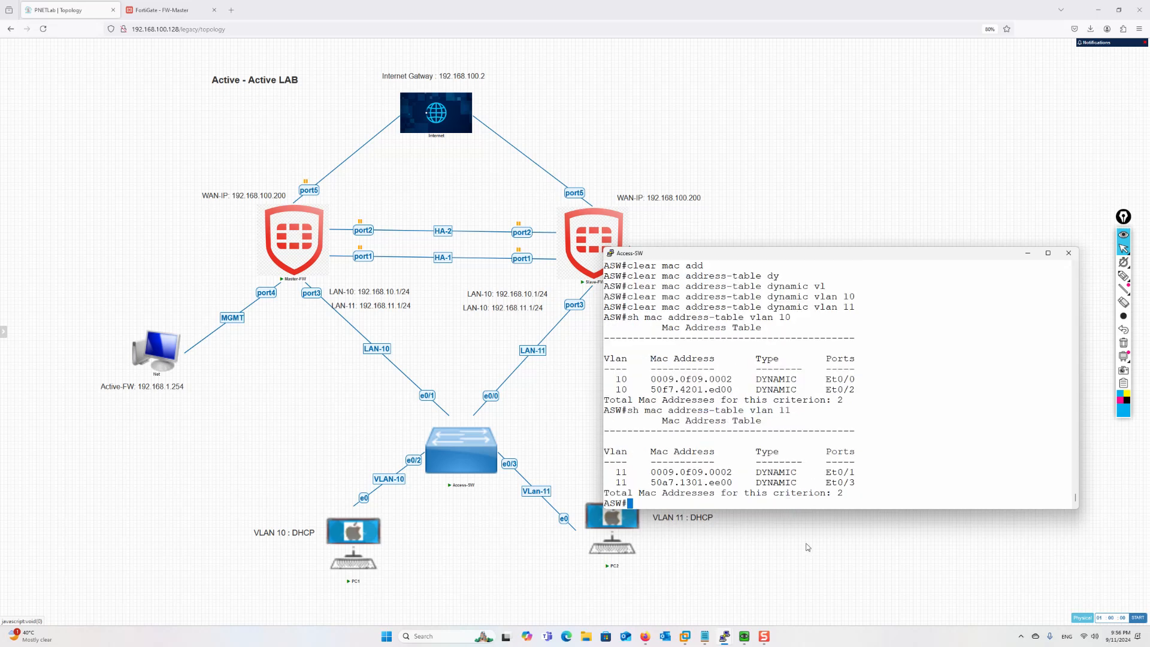
mouse_move(744, 637)
left_click(704, 589)
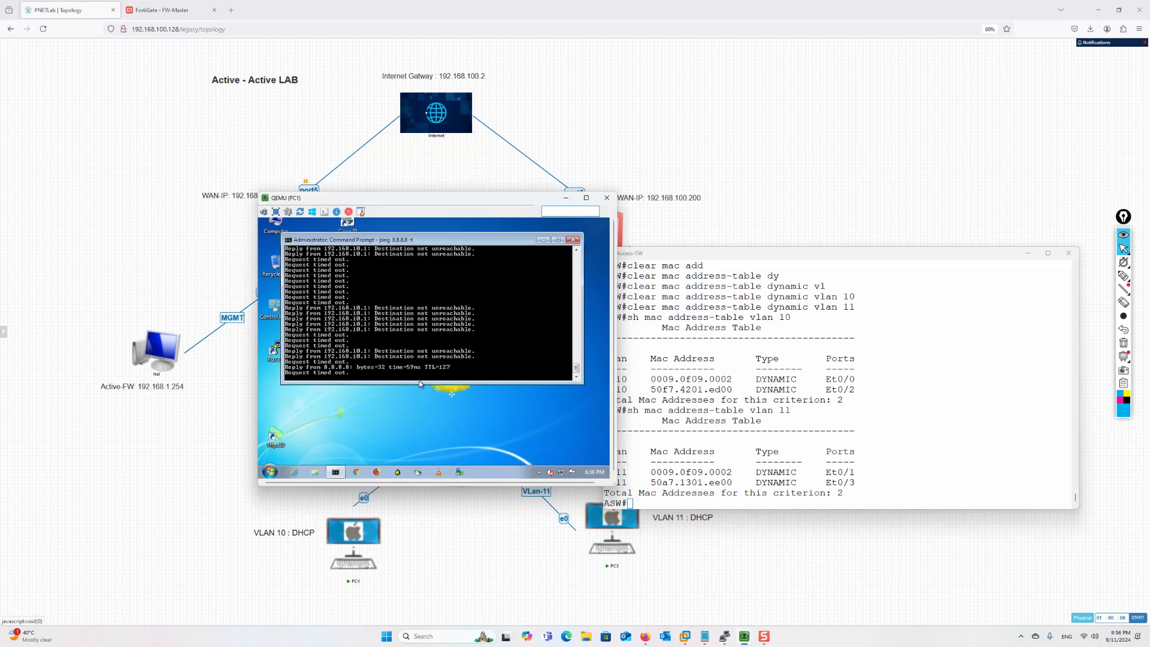
Check PC2's ping output, then minimise the PC2 and PC1 consoles
mouse_move(744, 635)
left_click(761, 593)
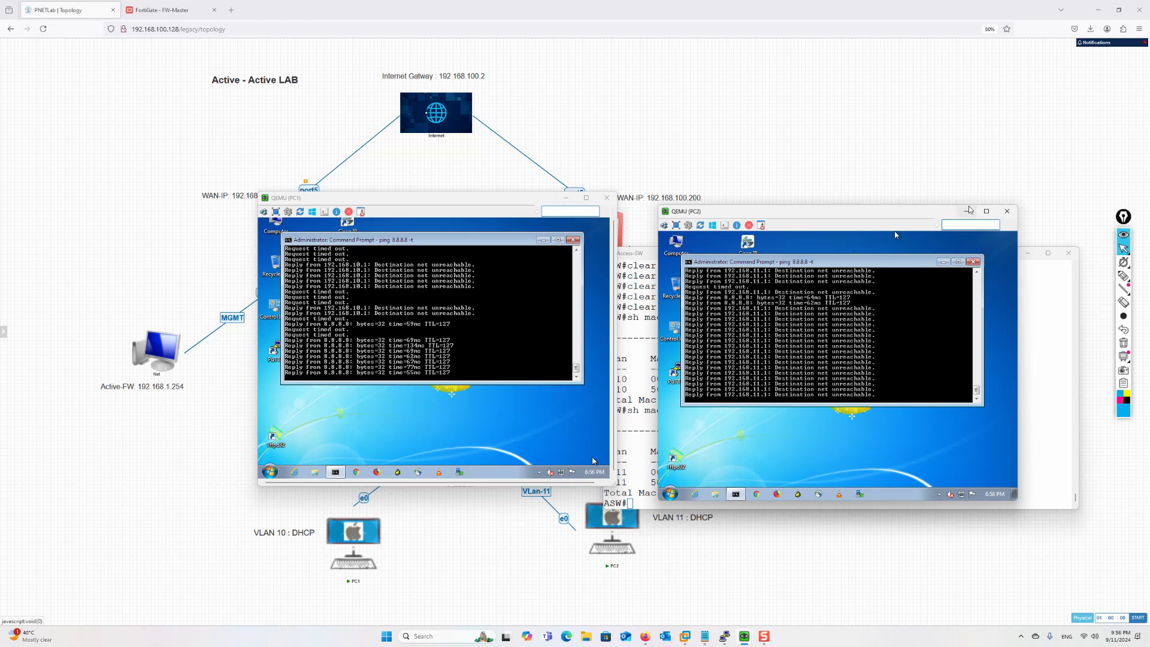
left_click(966, 211)
left_click(566, 200)
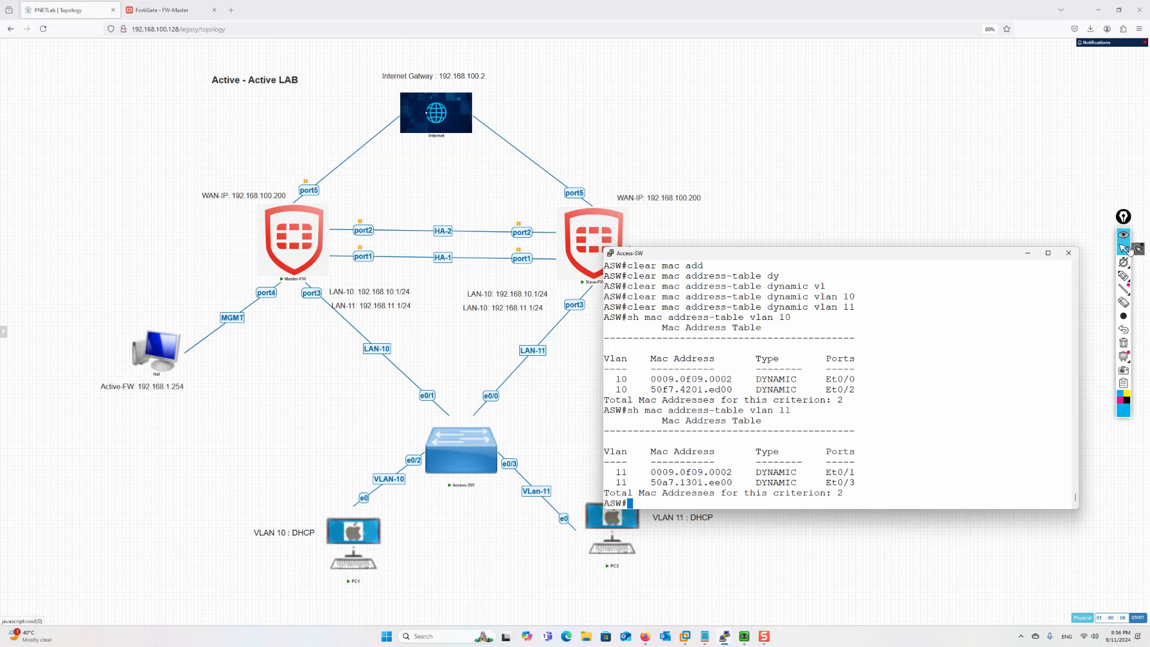
left_click(1123, 275)
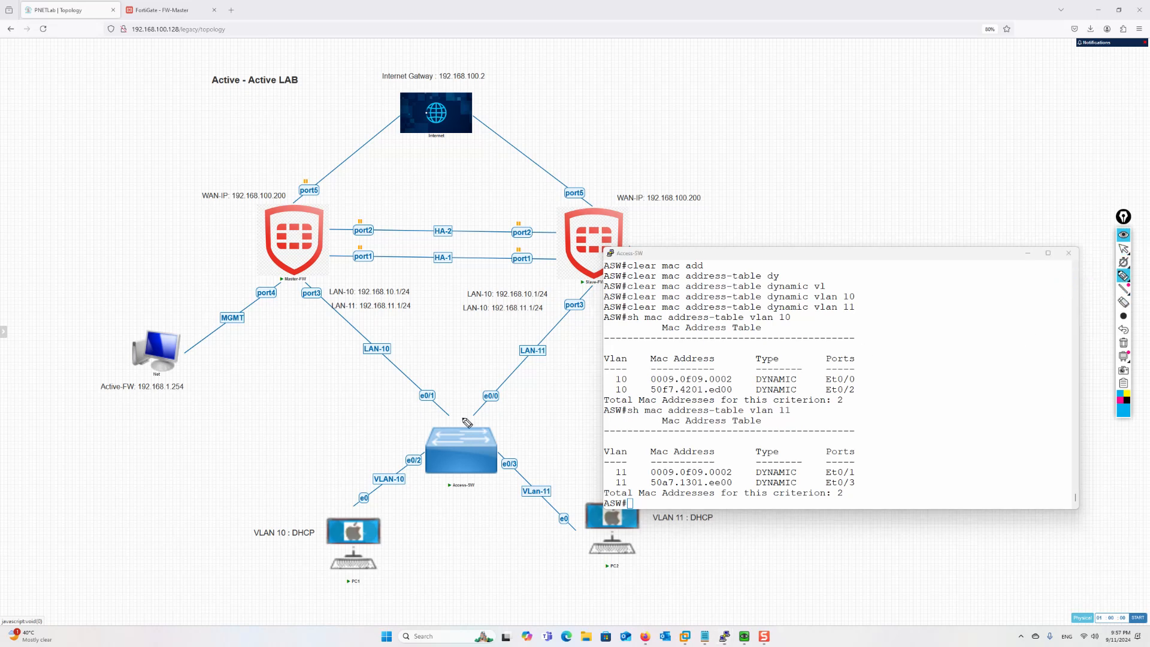
mouse_move(356, 510)
left_mouse_down()
mouse_move(490, 407)
mouse_move(601, 277)
left_mouse_up()
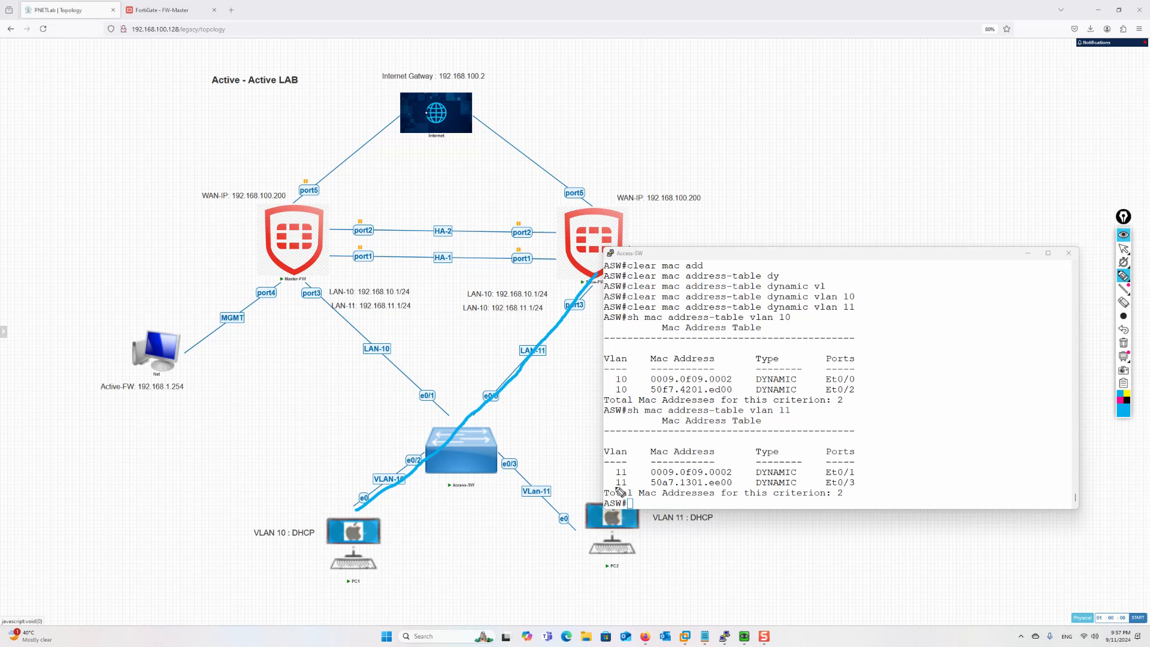
mouse_move(628, 562)
left_mouse_down()
mouse_move(574, 538)
mouse_move(308, 298)
left_mouse_up()
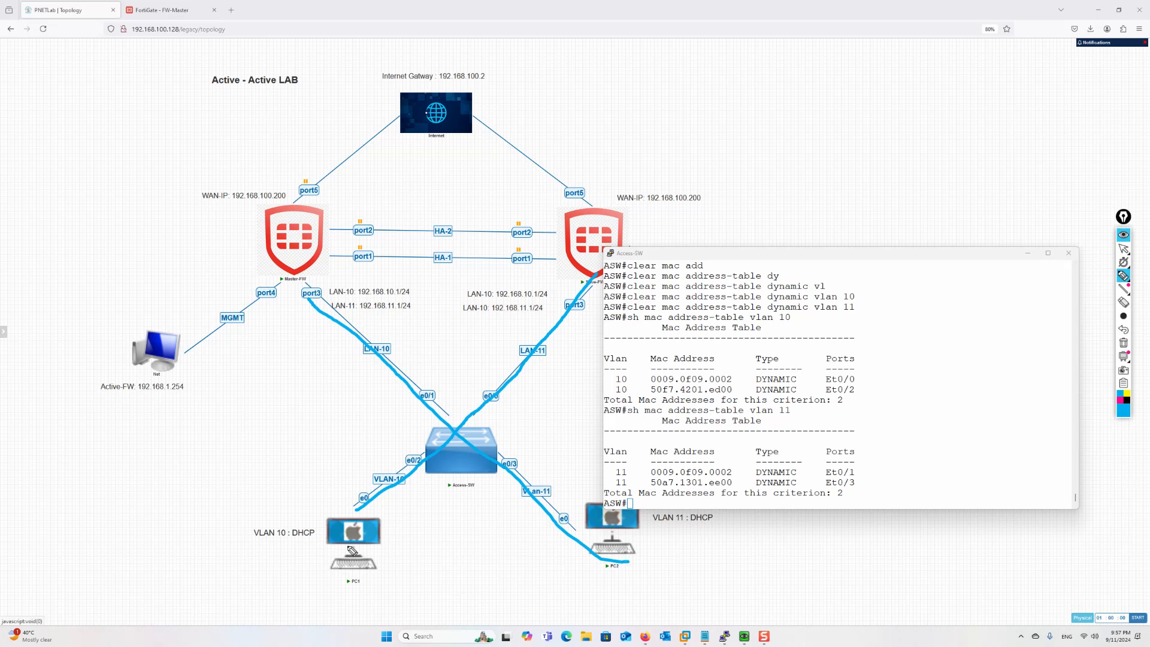
left_click_drag(408, 463, 588, 285)
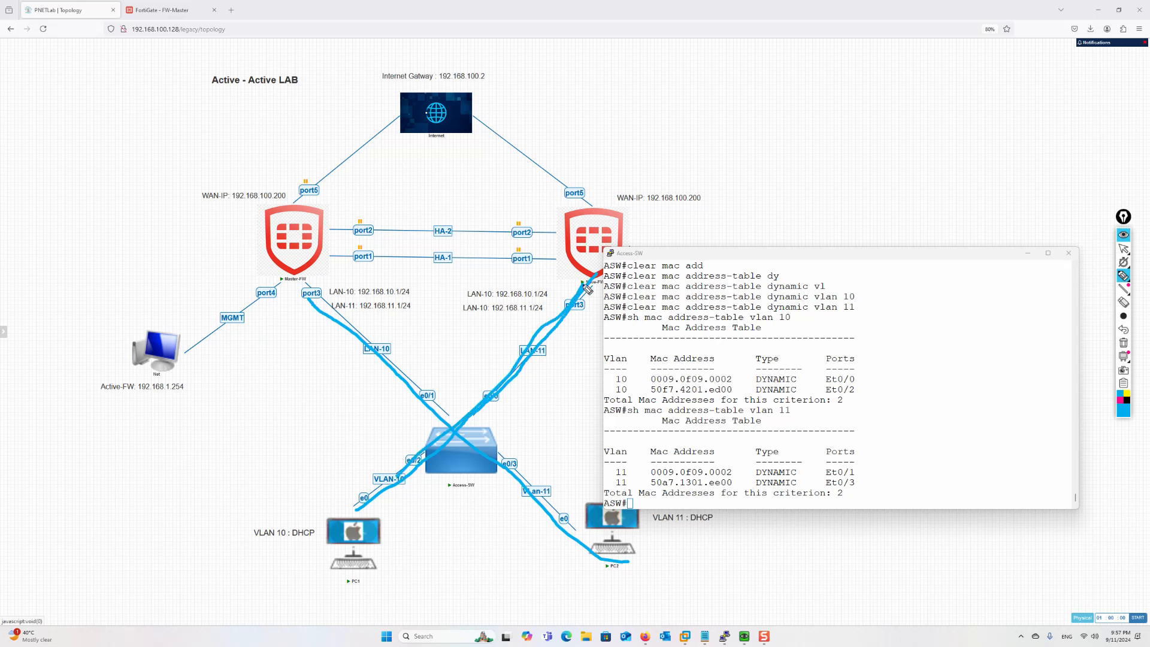
mouse_move(626, 562)
left_mouse_down()
mouse_move(482, 467)
mouse_move(312, 286)
mouse_move(347, 337)
left_mouse_up()
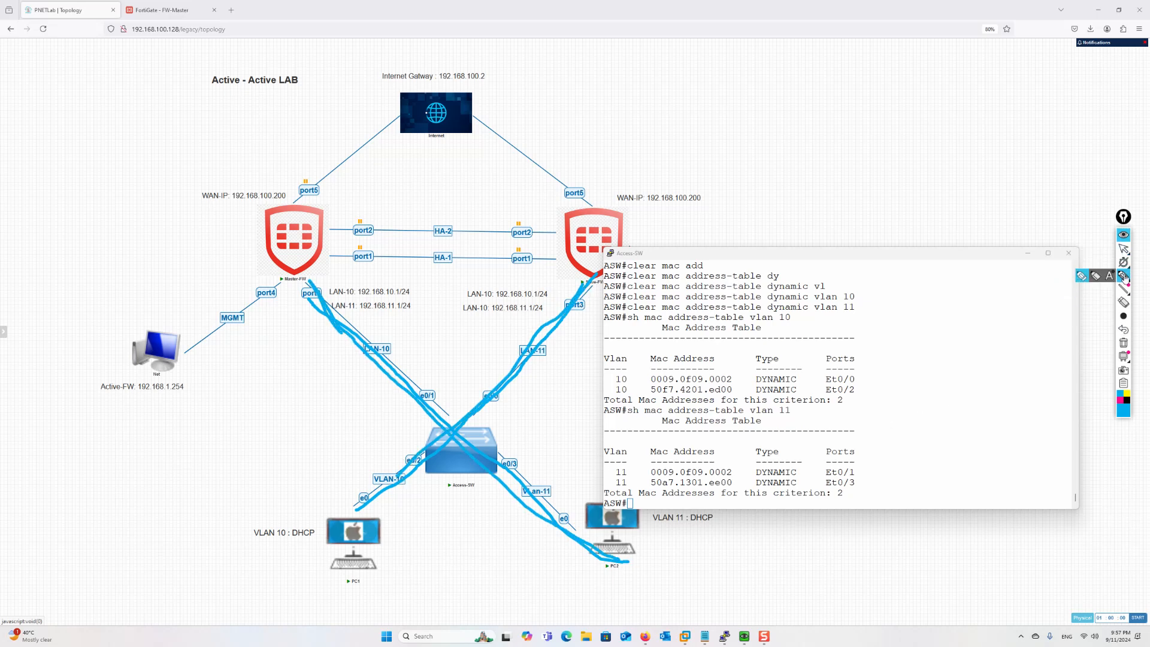
left_click(1123, 343)
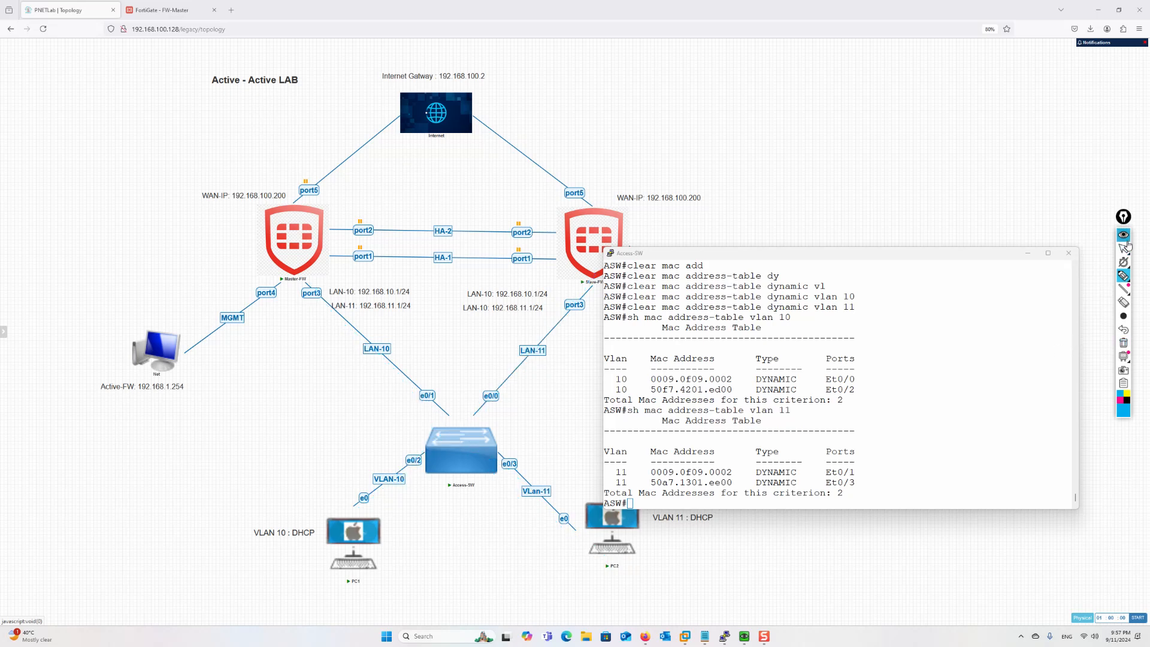
left_click(1123, 248)
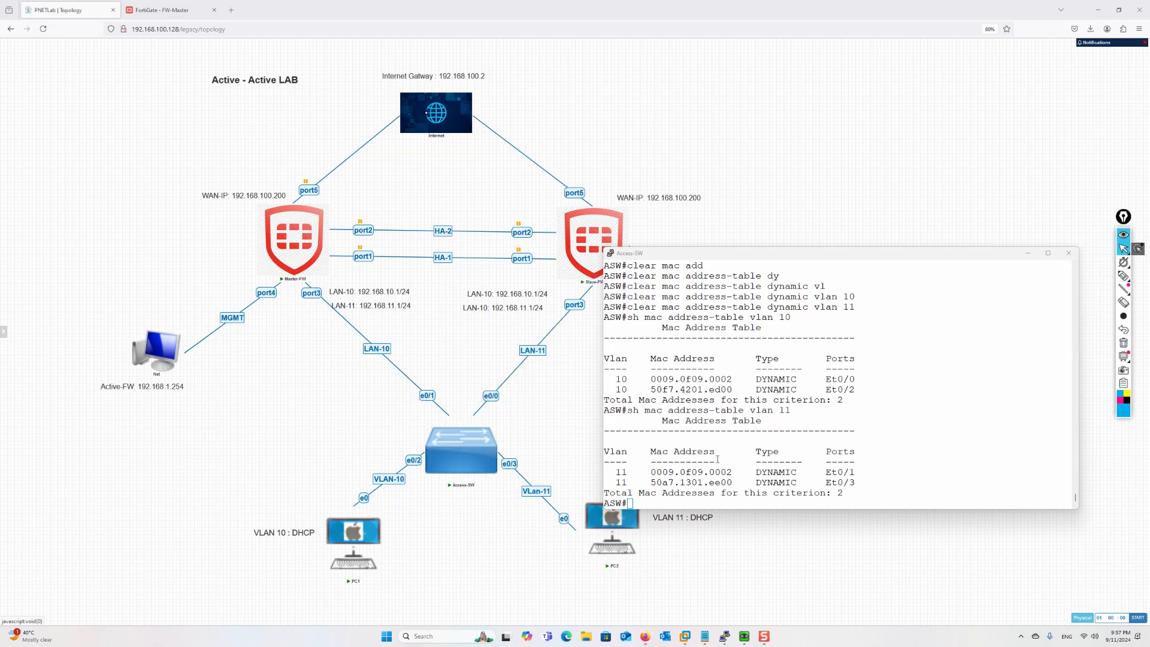
Minimise the Access-SW console and dismiss the Master-FW node menu
left_click(1029, 252)
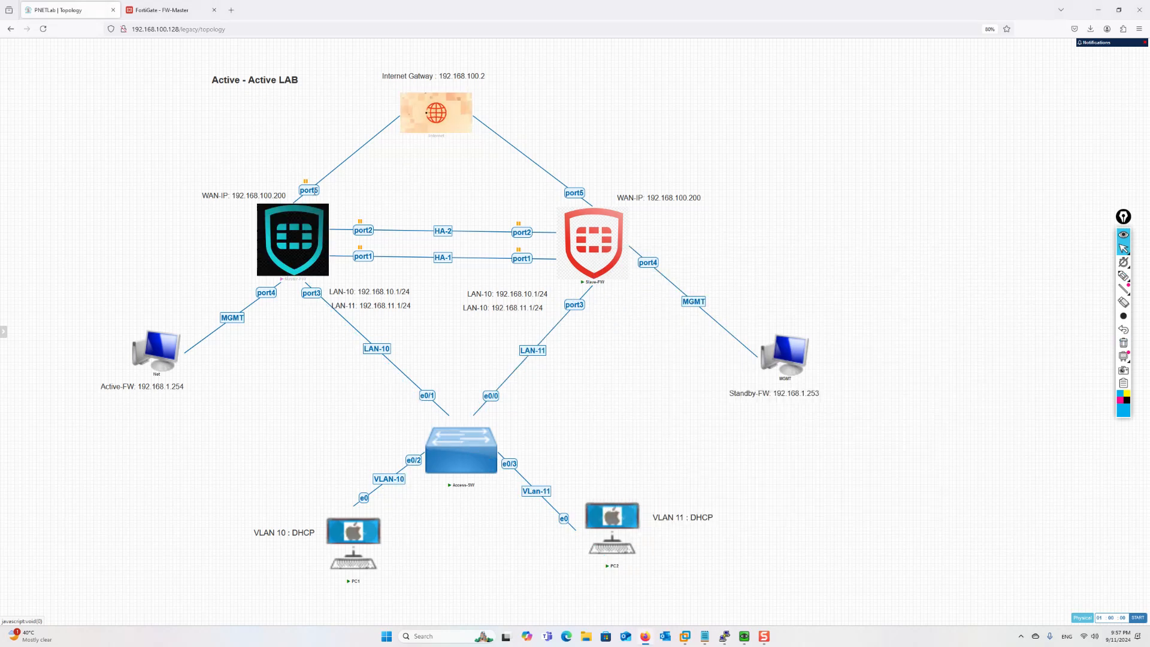
right_click(310, 198)
left_click(406, 269)
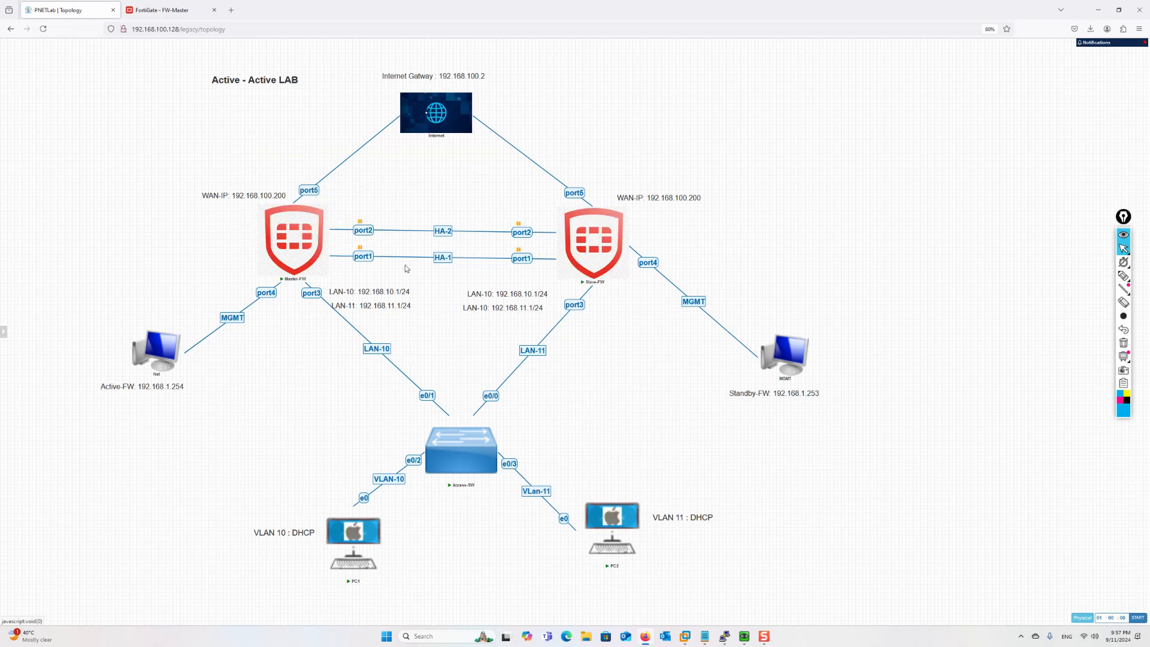
Look over PC1 and PC2 pings to 8.8.8.8, then minimise both PC consoles
mouse_move(745, 639)
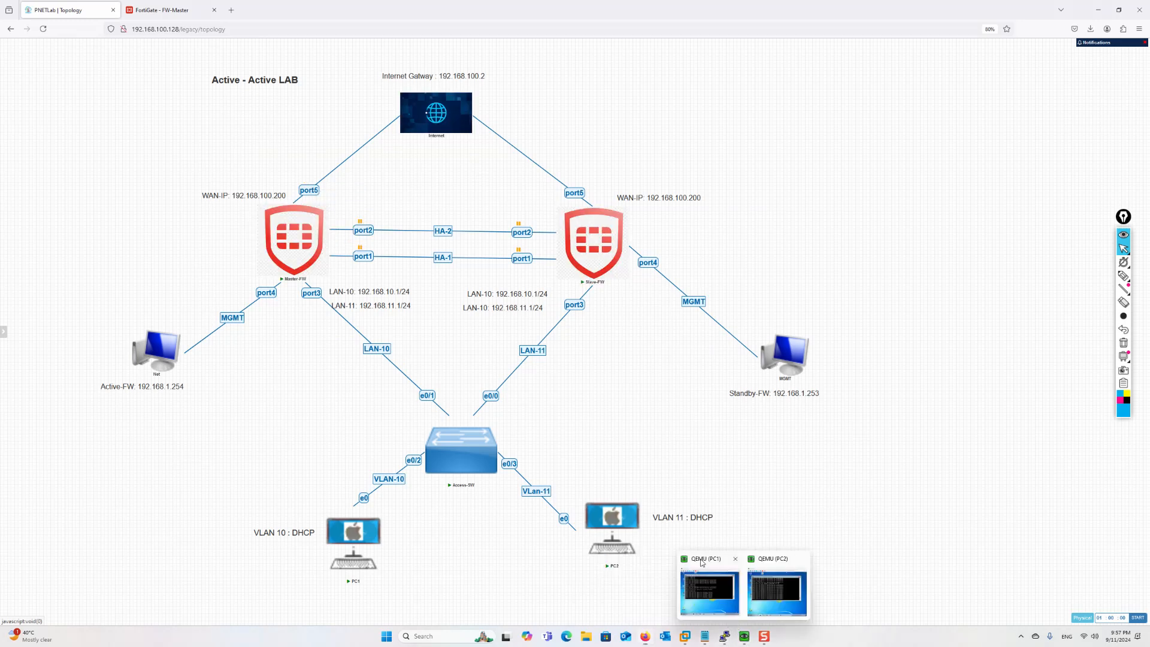
left_click(702, 562)
left_click(777, 592)
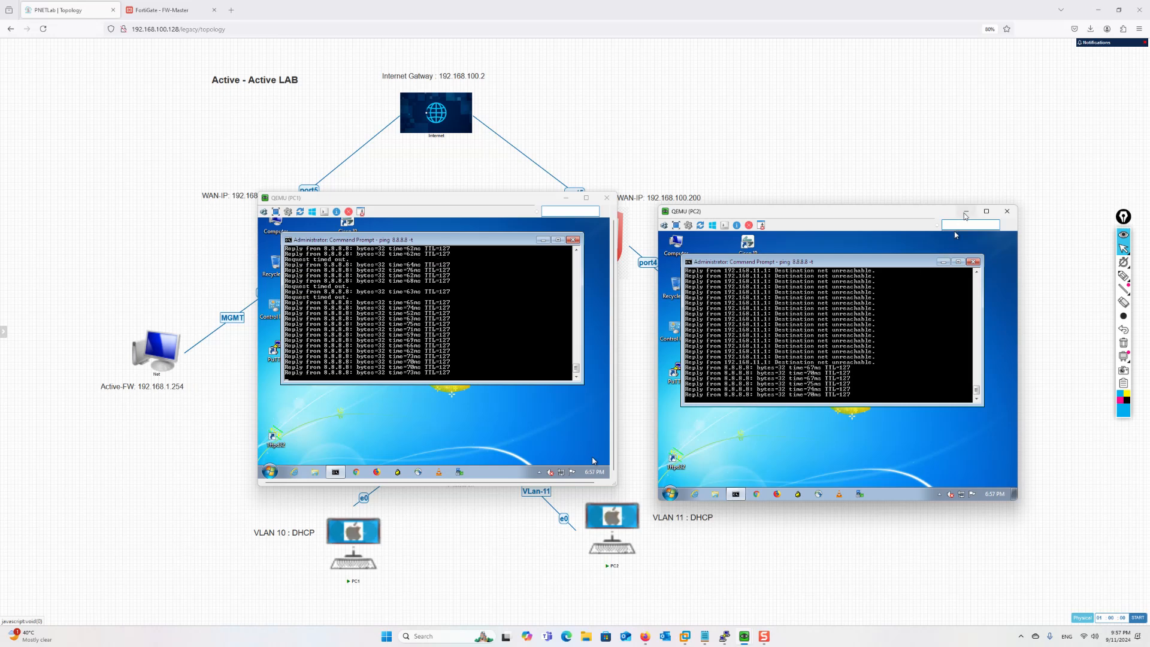
left_click(965, 215)
left_click(566, 198)
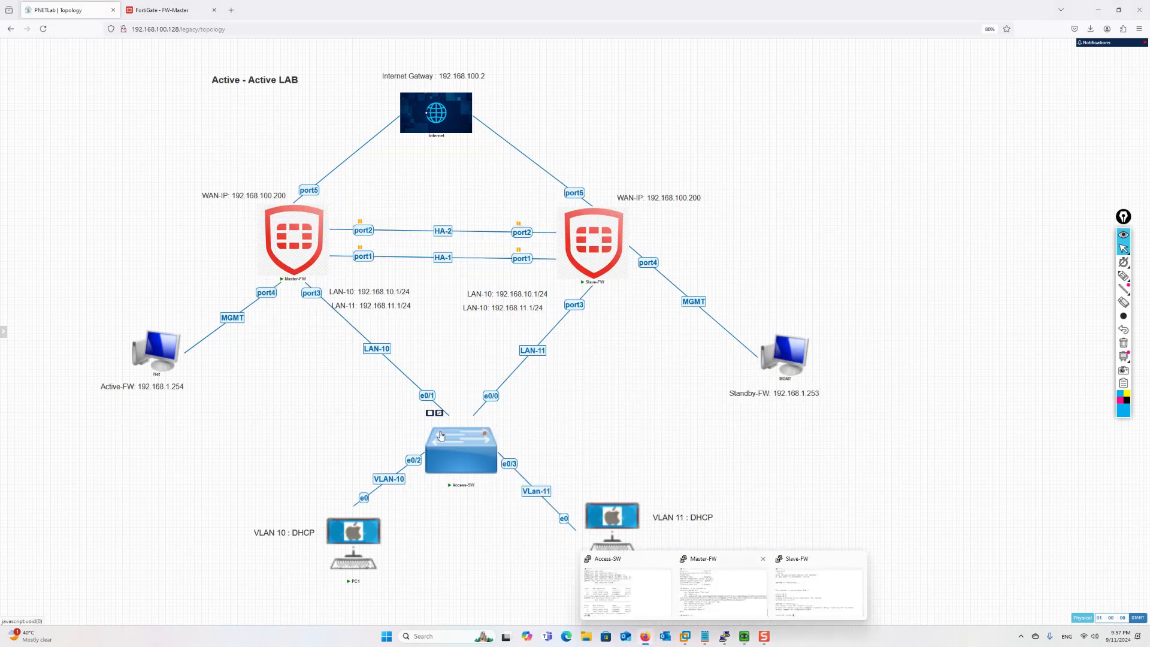
Open the Access-SW console and list the VLAN 10 MAC address table
mouse_move(725, 642)
left_click(626, 592)
key("Up")
key("Up")
key("Return")
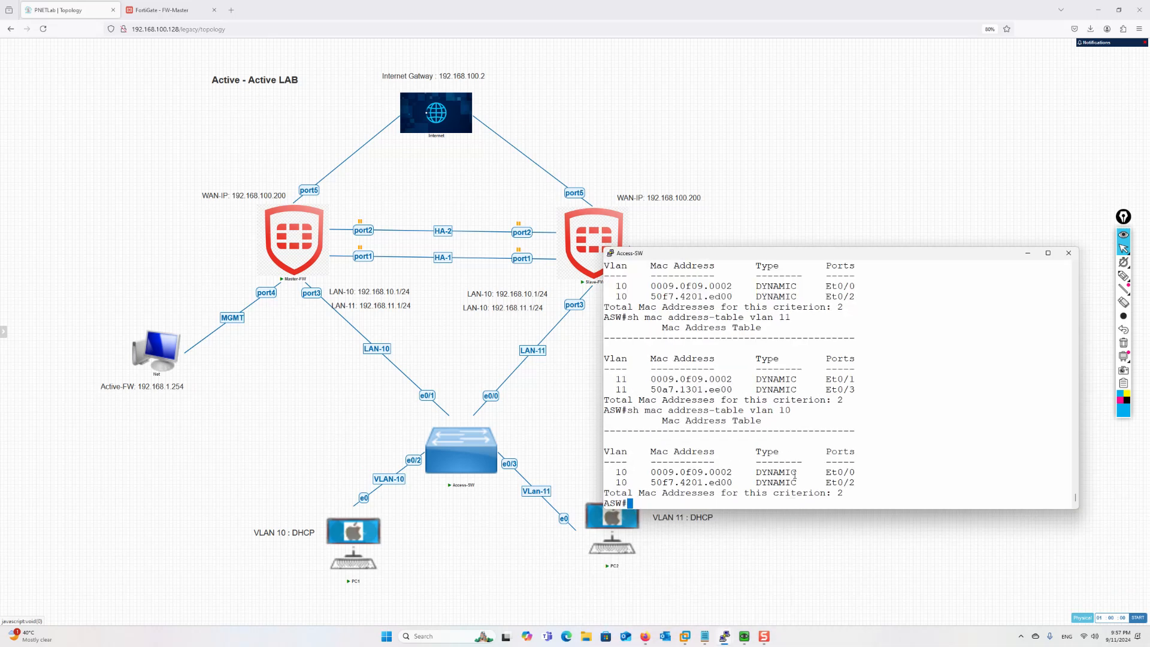
key("Up")
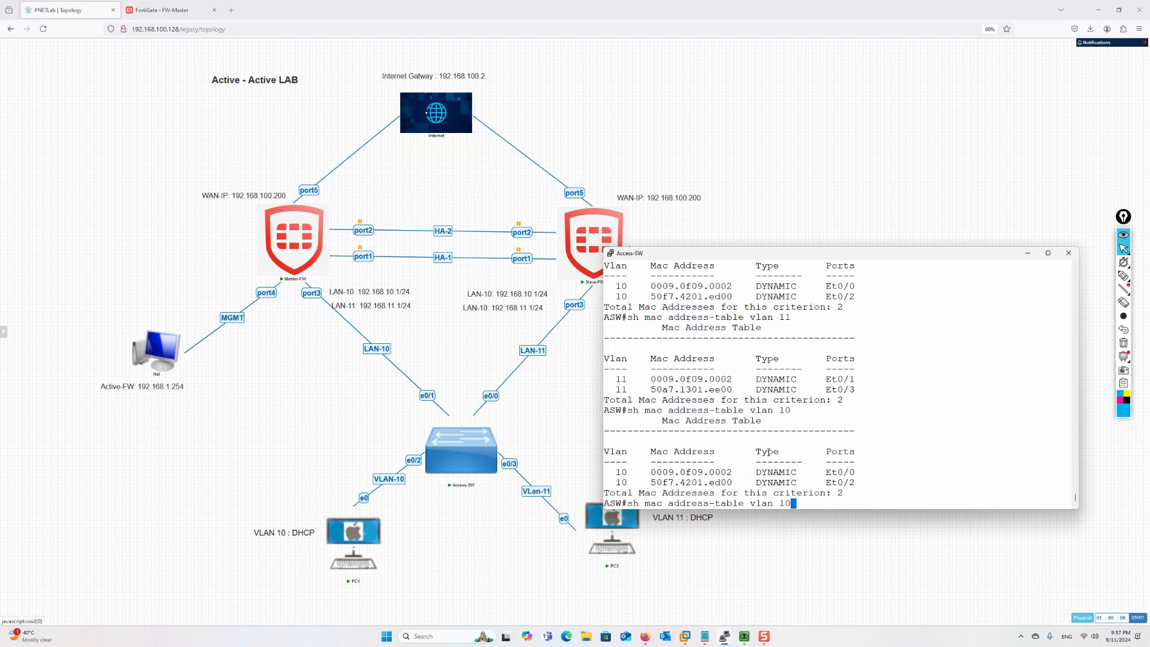
key("Return")
key("Up")
key("Return")
List the VLAN 11 MAC address table, then the VLAN 10 table again
key("Up")
key("BackSpace")
type("1")
key("Return")
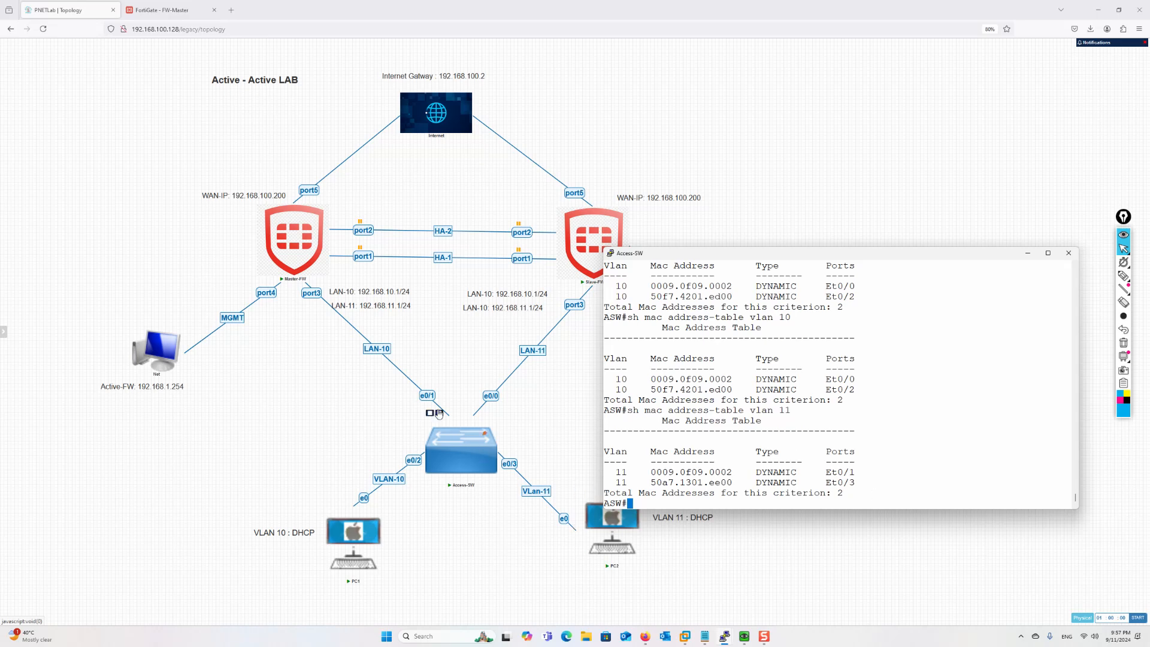
key("Up")
key("BackSpace")
type("0")
key("Return")
Glance at PC1's ping output and minimise its console
mouse_move(753, 642)
left_click(709, 592)
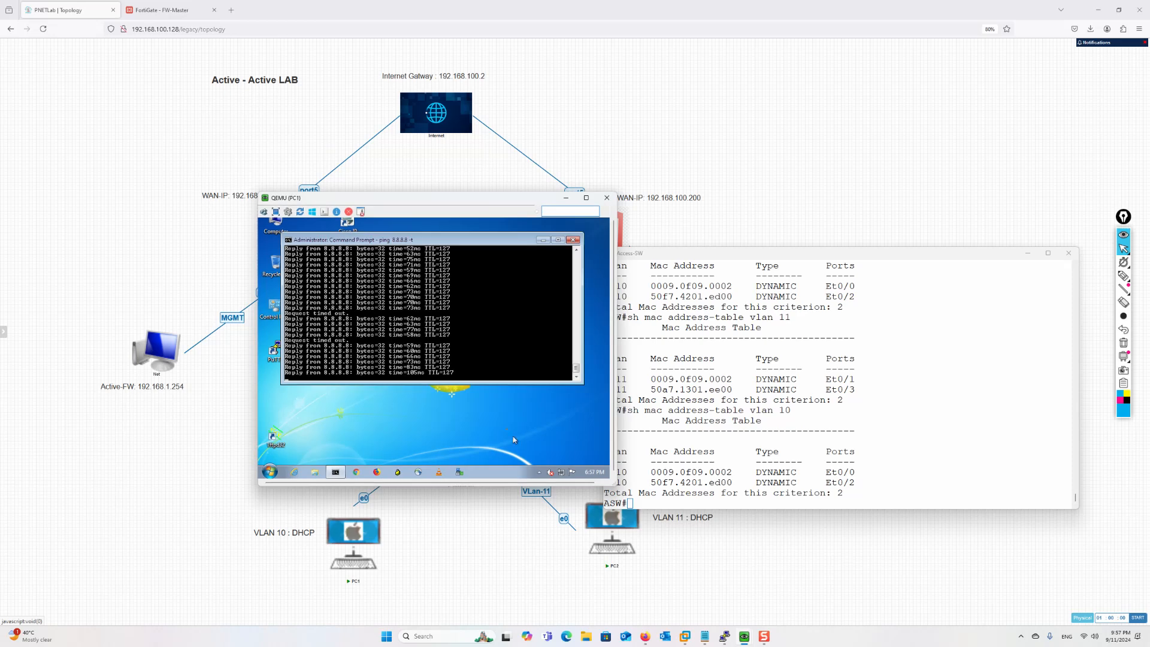
left_click(566, 197)
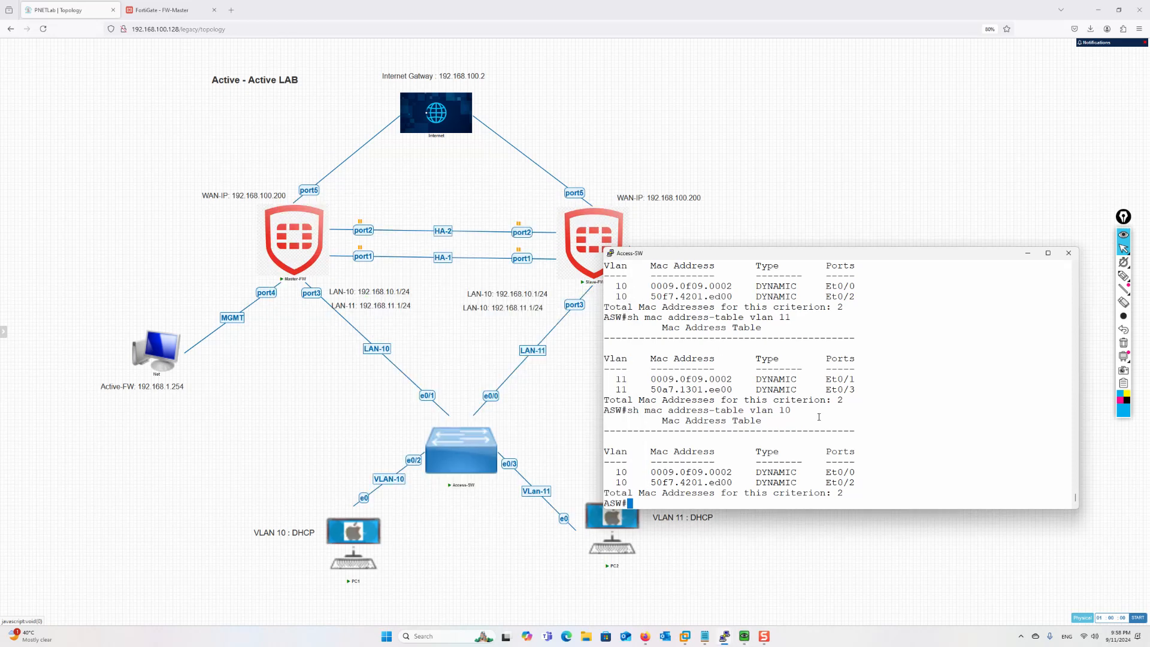
Run 'clear mac address-table dynamic vlan' to flush VLAN 10 and 11 dynamic entries
type("cle")
key("Tab")
type("mac add")
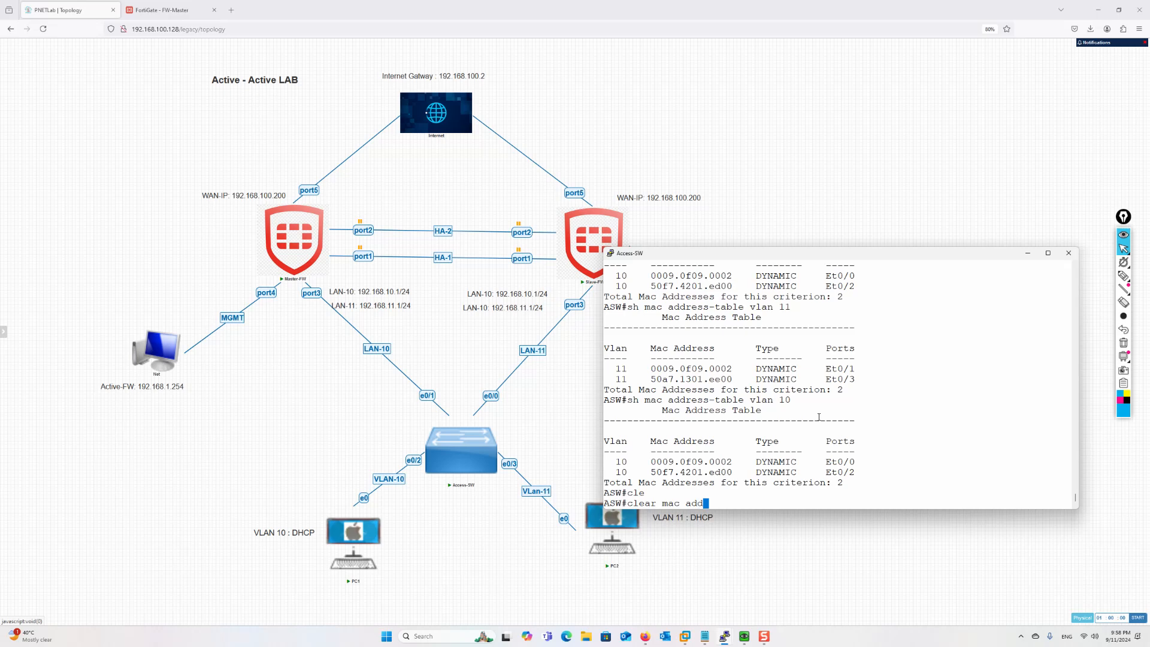
key("Tab")
type("vl")
key("Tab")
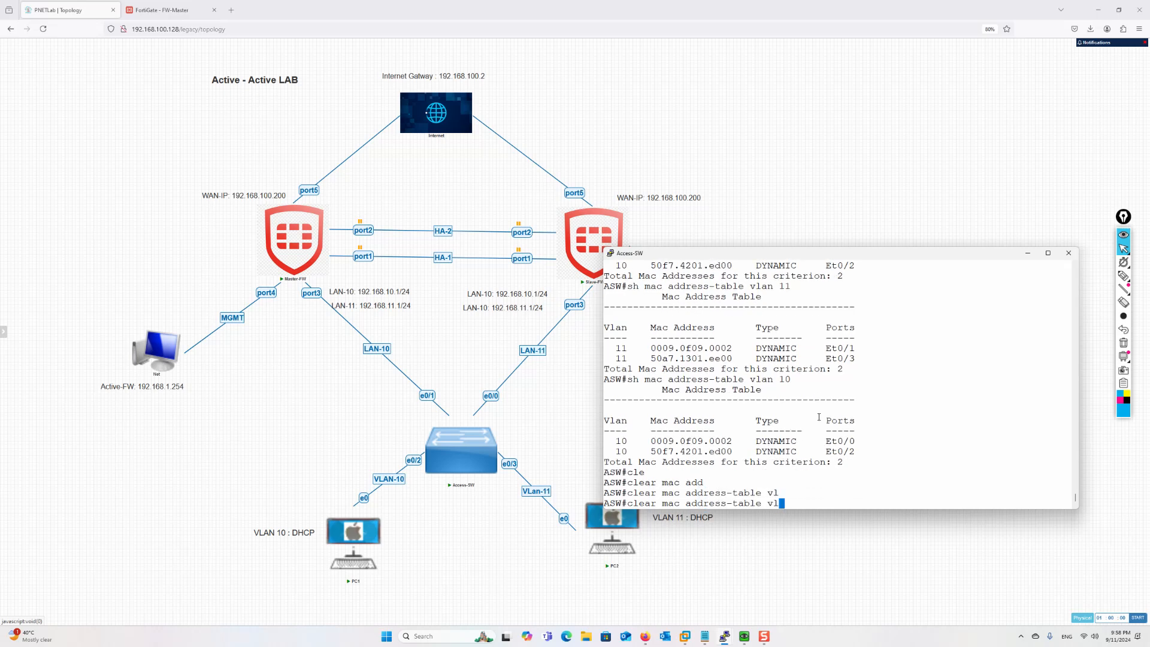
key("BackSpace")
key("BackSpace")
type("dy")
key("Tab")
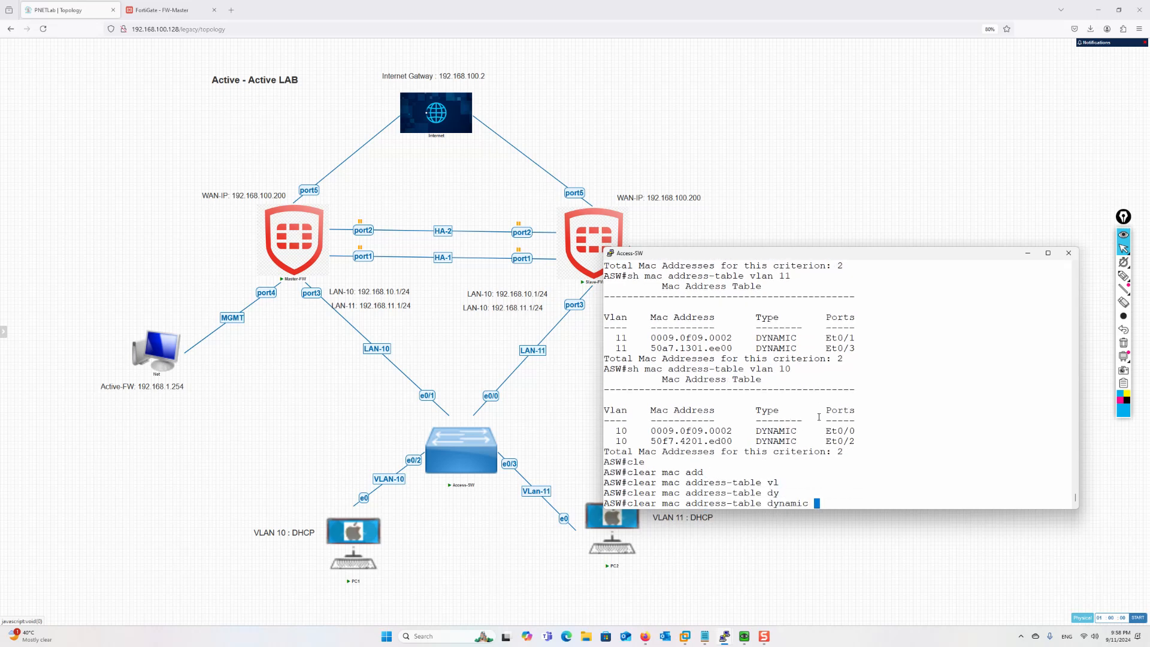
type("vl")
key("Tab")
key("Up")
key("BackSpace")
key("Return")
List VLAN 10 and VLAN 11 tables, both showing 0009.0f09.0002 on Et0/0
key("Up")
key("Up")
key("Up")
key("Up")
key("Up")
key("Up")
key("Up")
key("Up")
key("Return")
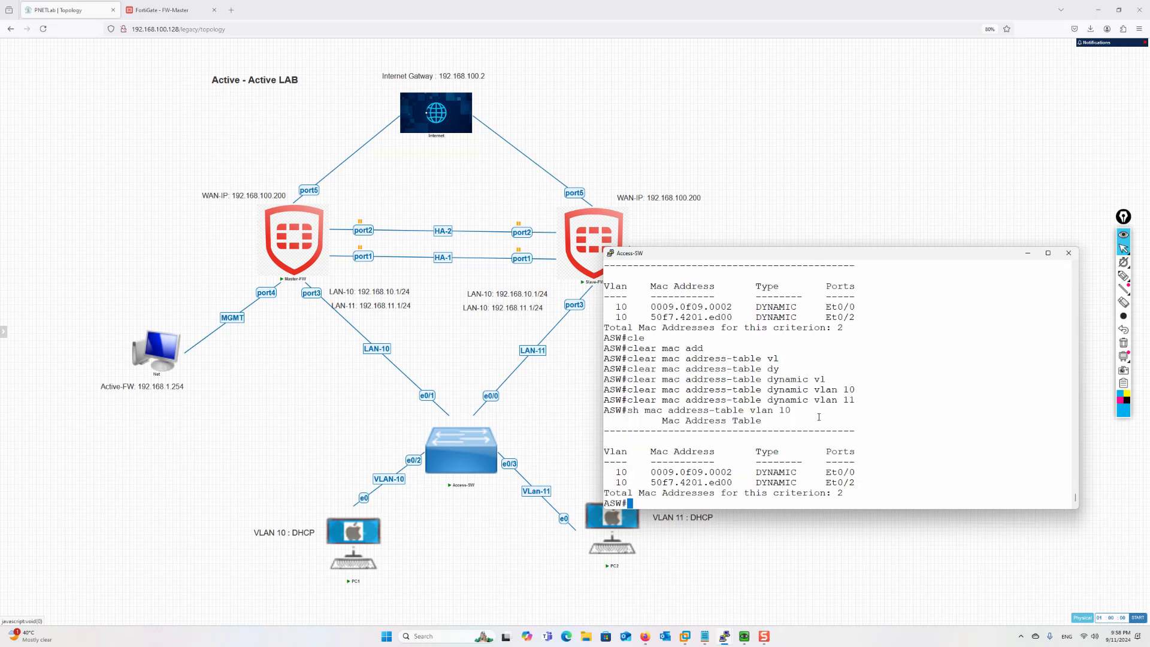
key("Up")
key("Return")
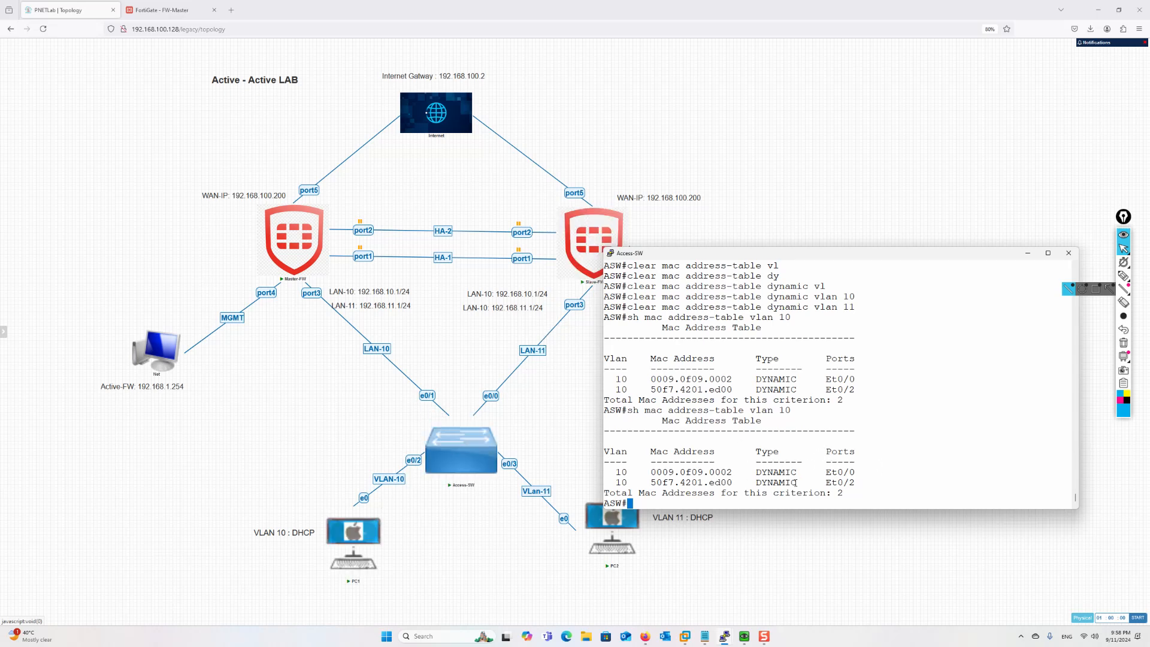
key("Up")
key("BackSpace")
type("1")
key("Return")
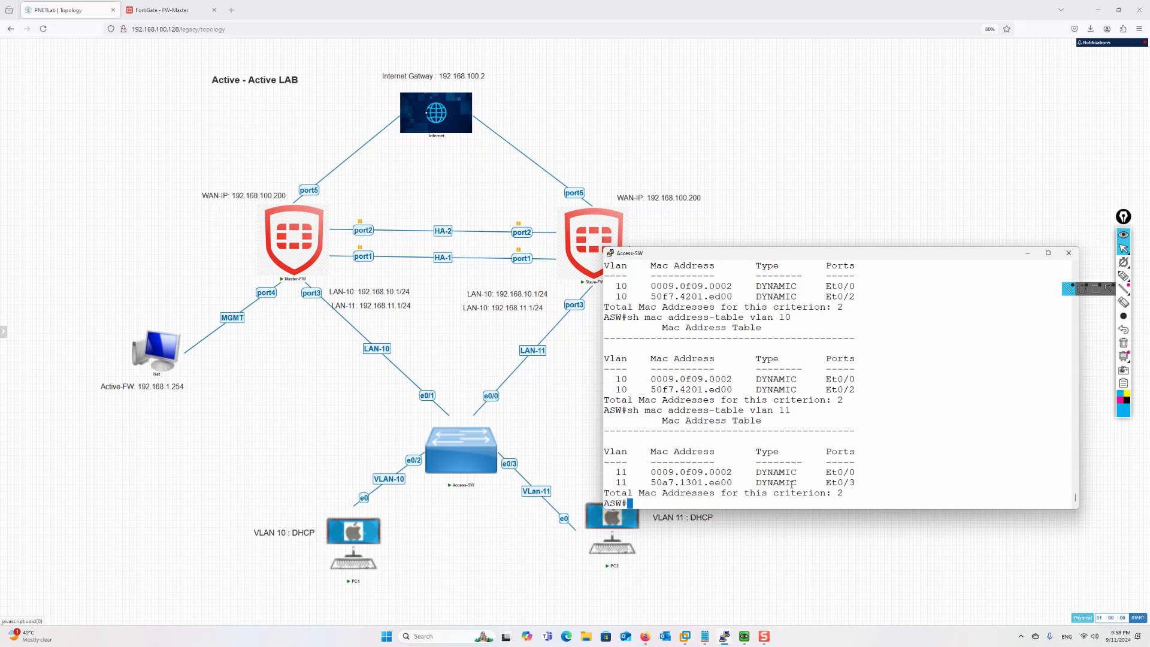
Confirm PC1 and PC2 pings to 8.8.8.8 reply, then hide both PC consoles and Access-SW
mouse_move(742, 640)
left_click(710, 592)
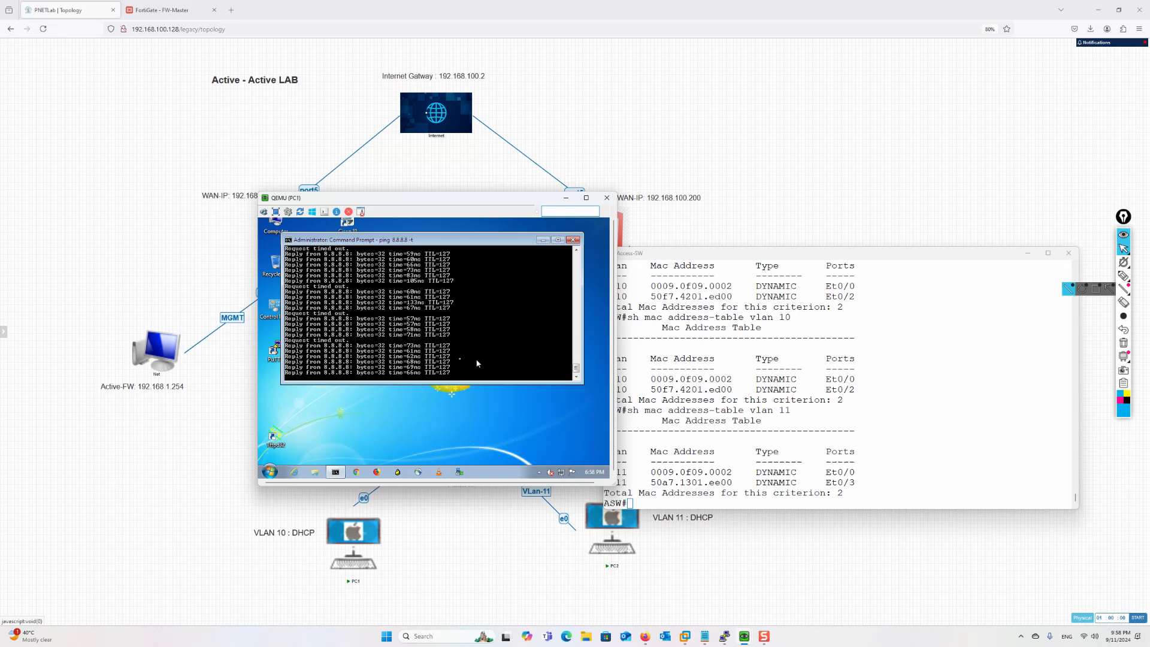
mouse_move(744, 637)
left_click(779, 593)
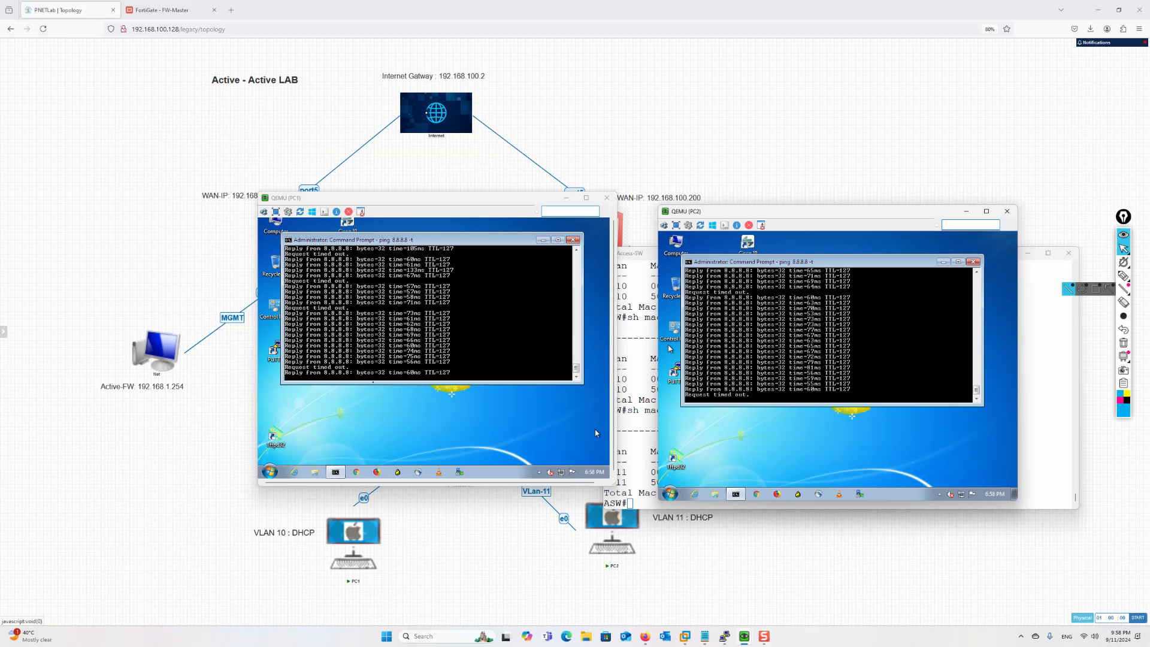
left_click(566, 199)
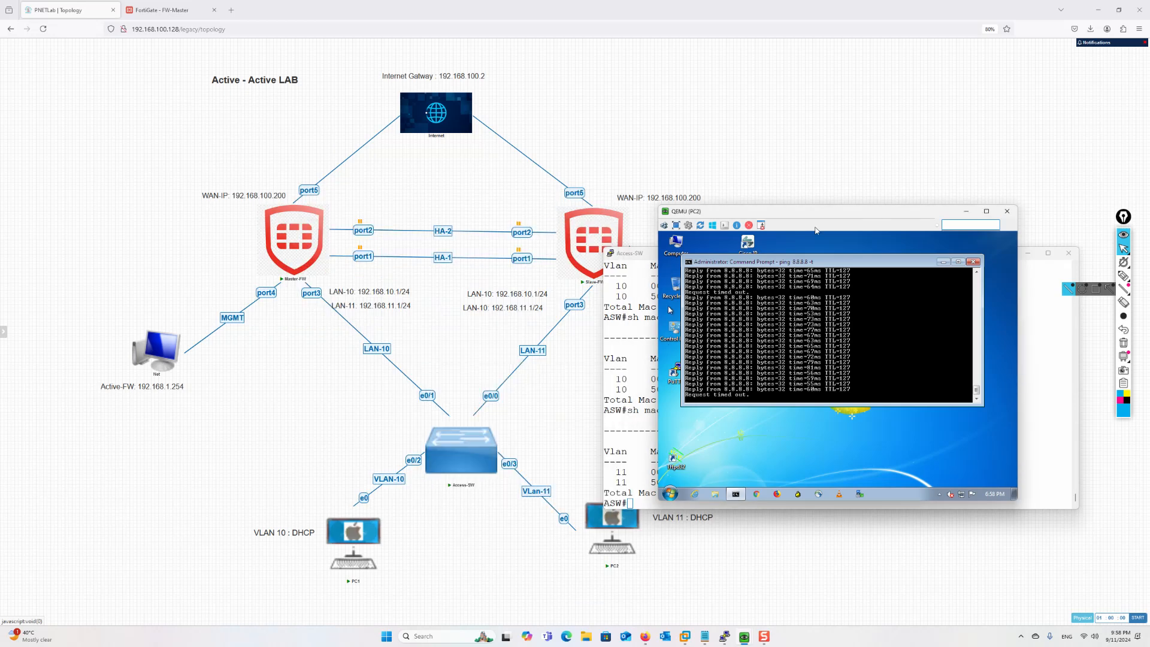
left_click(966, 211)
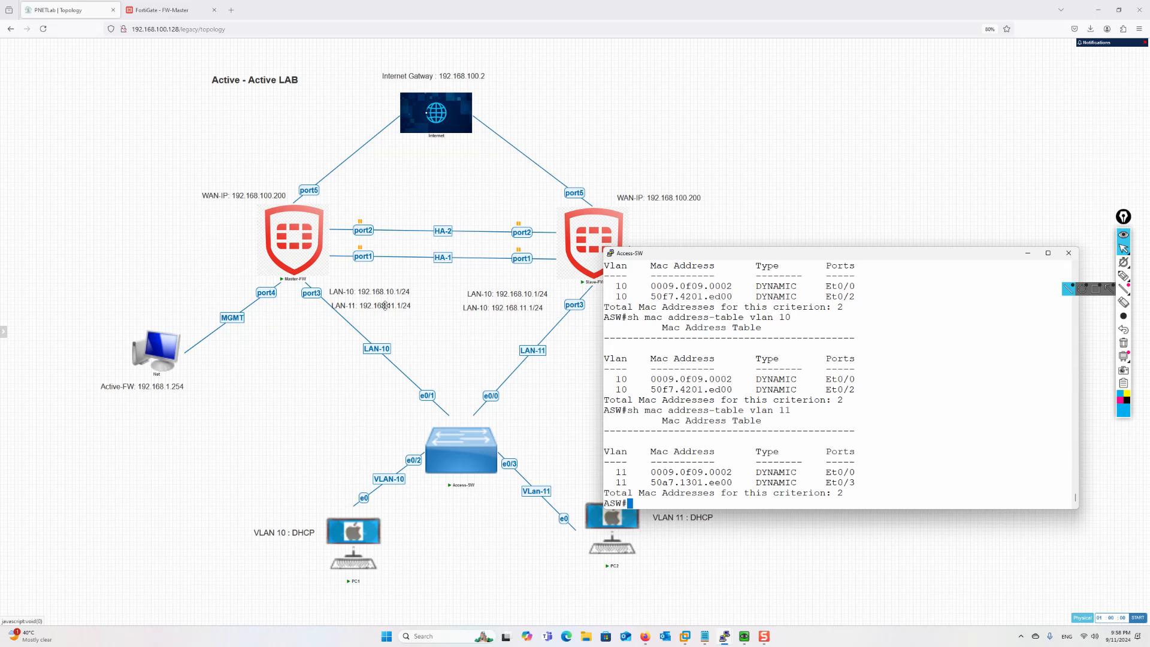
left_click(1028, 253)
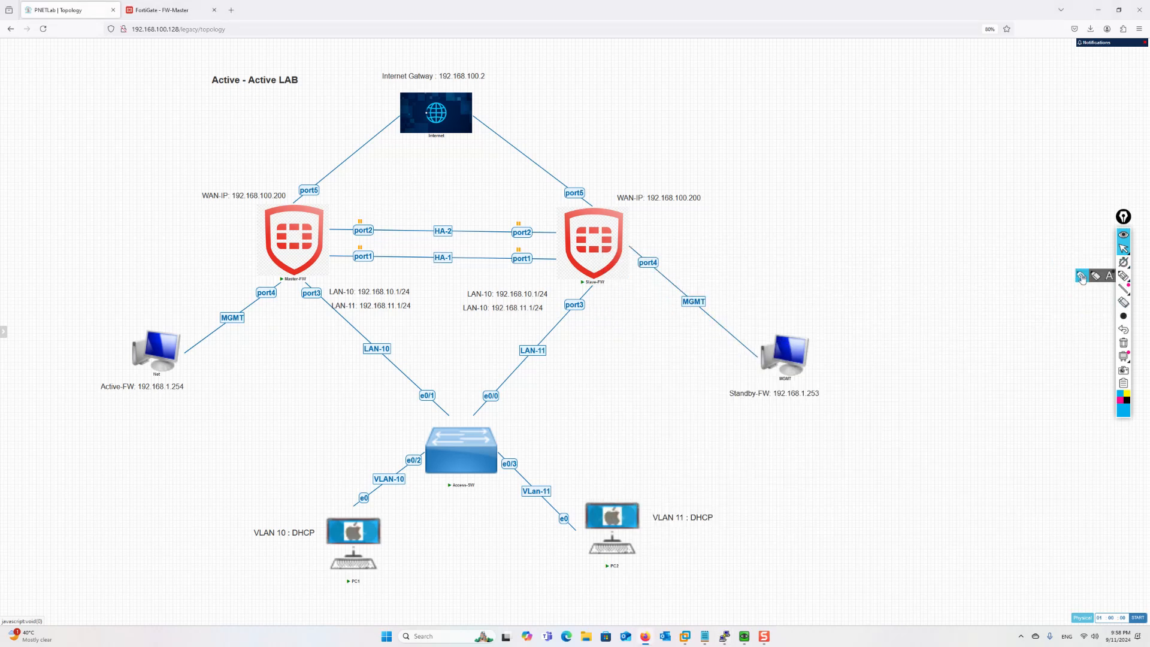
Circle and cross out the HA links between the firewalls, then erase the marks
left_click(1124, 276)
left_click_drag(483, 190, 422, 274)
left_click_drag(418, 214, 460, 267)
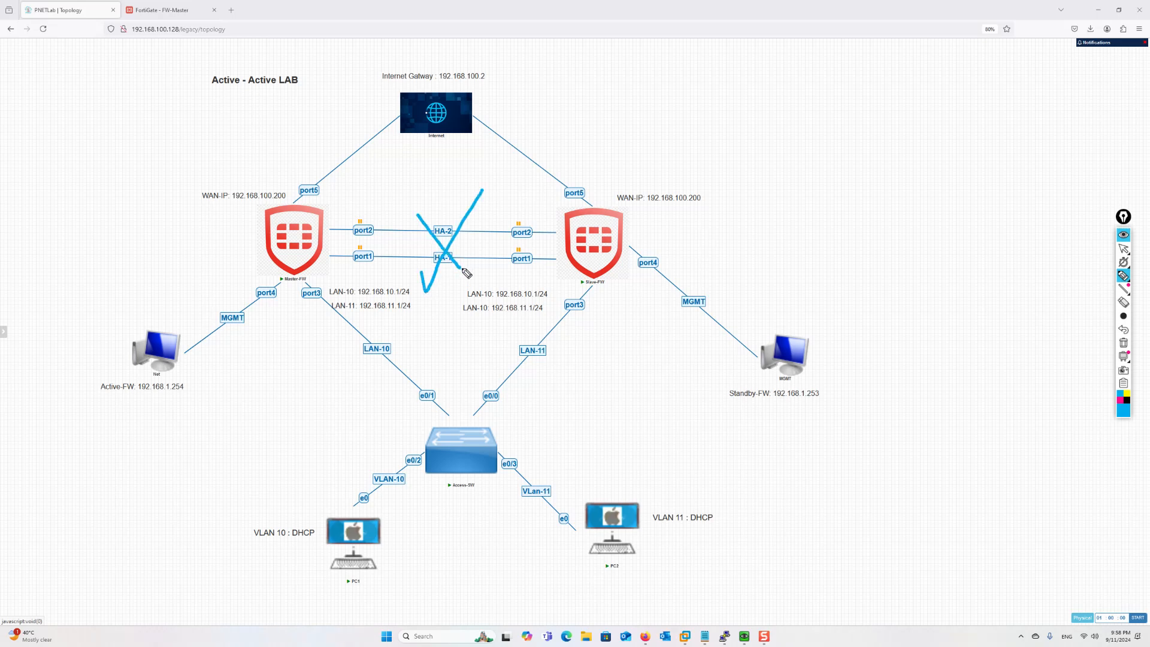
mouse_move(651, 219)
left_mouse_down()
mouse_move(388, 170)
mouse_move(289, 281)
mouse_move(614, 291)
mouse_move(660, 231)
mouse_move(649, 216)
left_mouse_up()
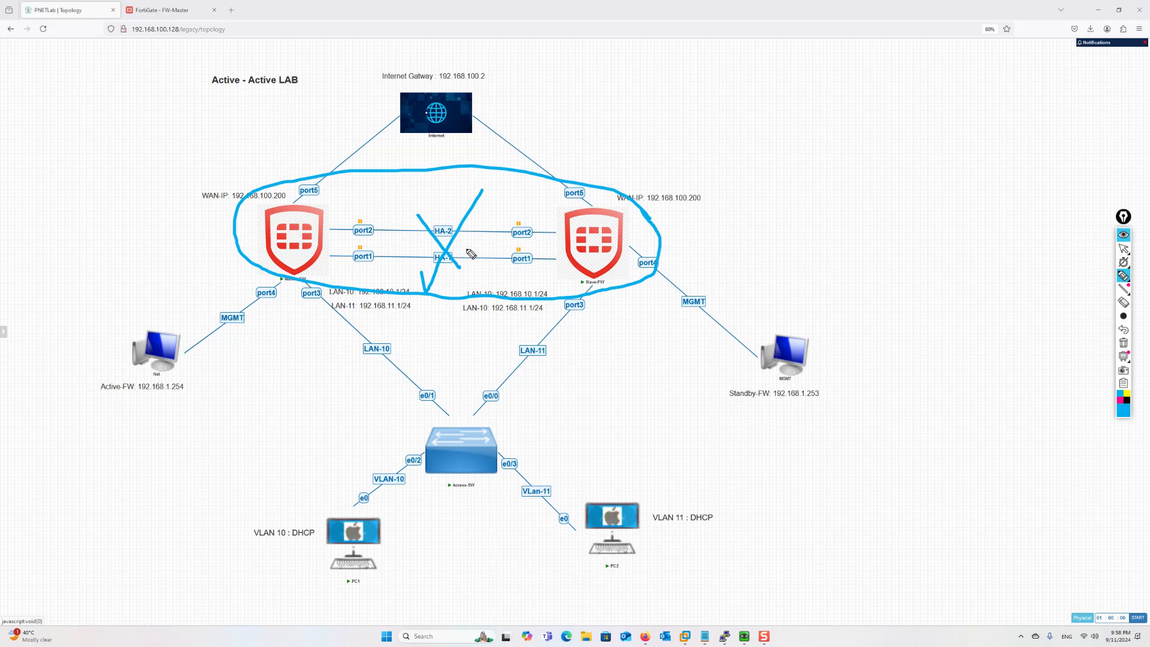
left_click(1124, 343)
left_click(1124, 249)
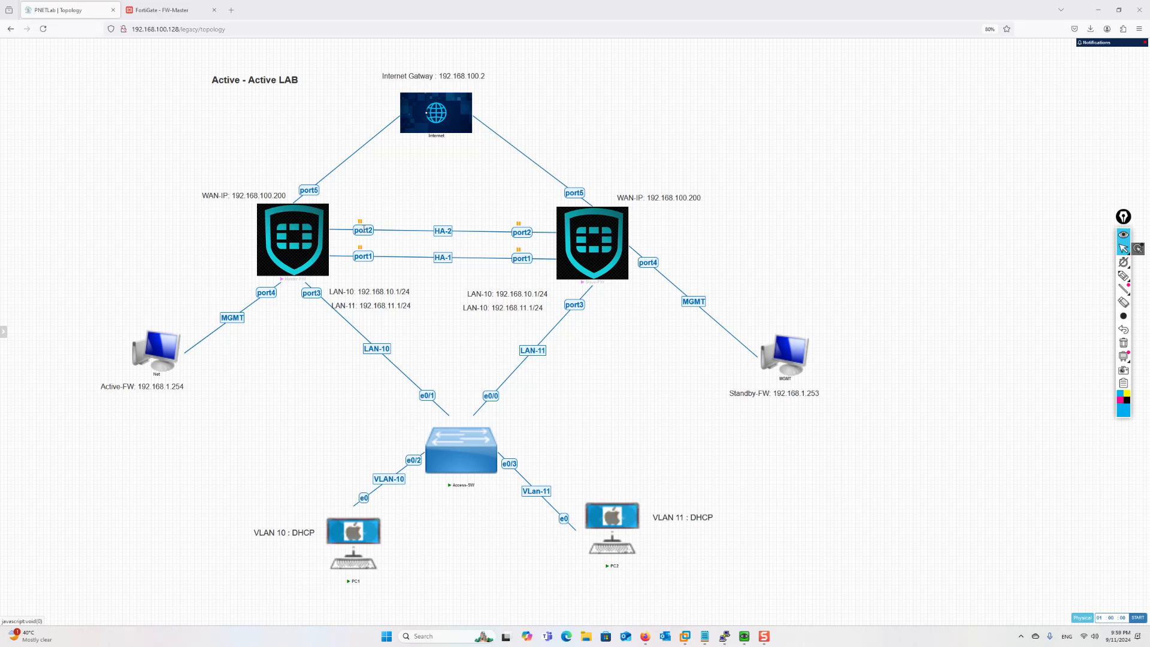
Resume the port1 and port2 HA links on both Master-FW and Slave-FW
right_click(363, 229)
left_click(383, 266)
right_click(363, 255)
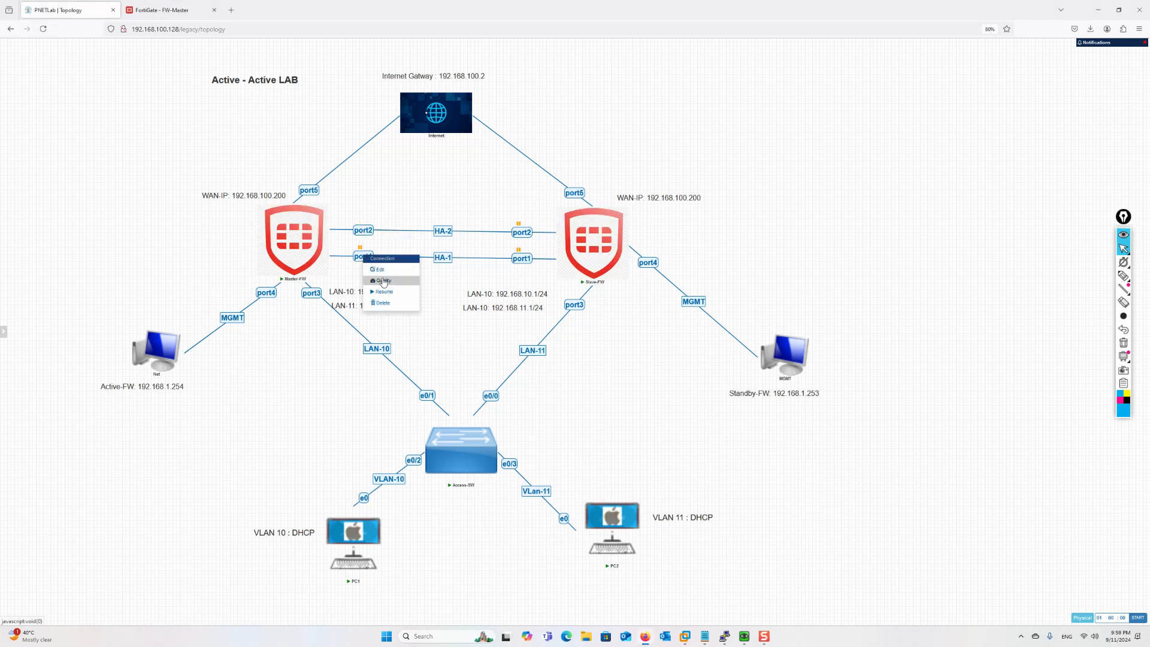
left_click(384, 291)
right_click(521, 232)
left_click(544, 271)
right_click(519, 258)
left_click(543, 294)
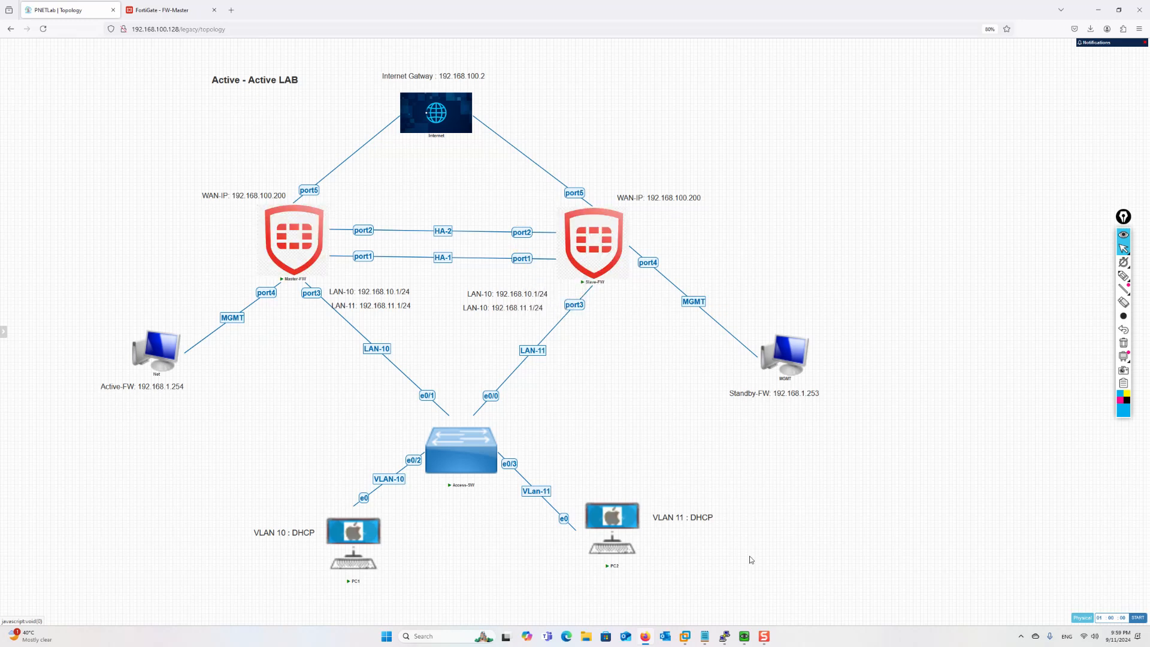
Bring up the PC1 and PC2 consoles to check their running pings
mouse_move(744, 639)
left_click(709, 591)
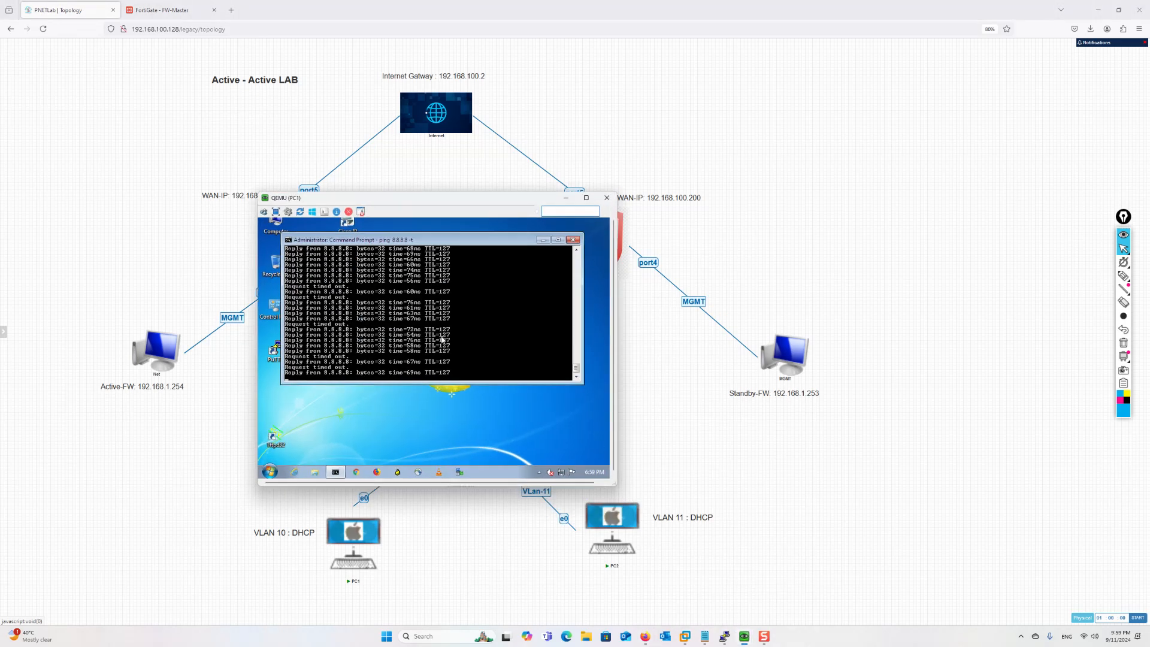
left_click(778, 590)
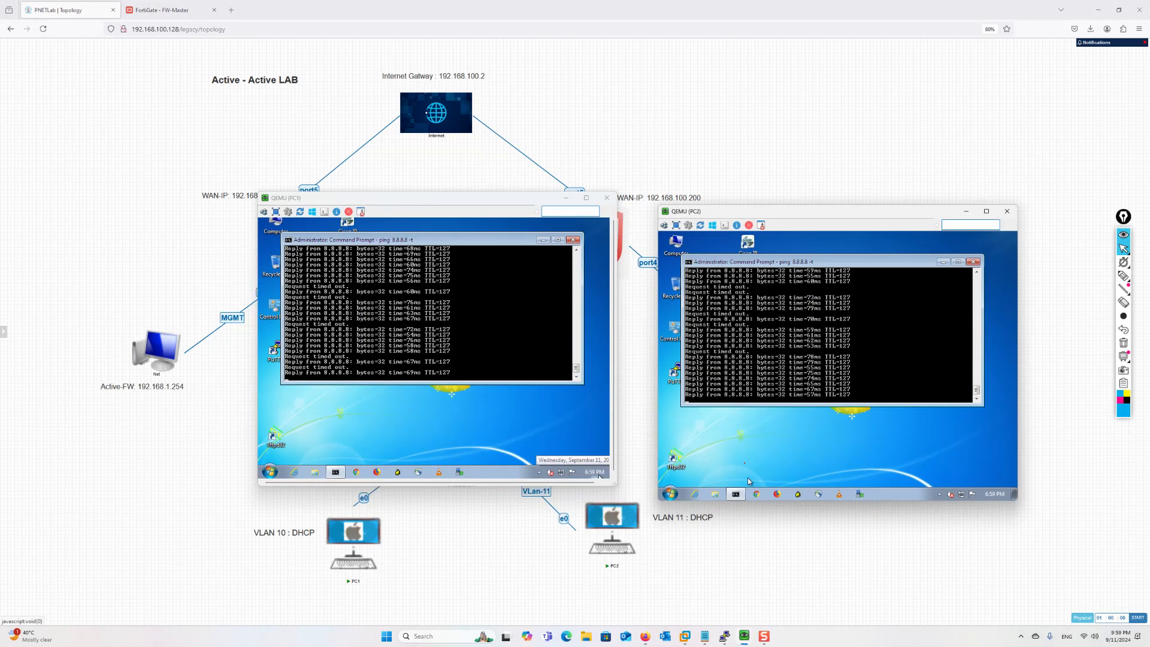
left_click(481, 361)
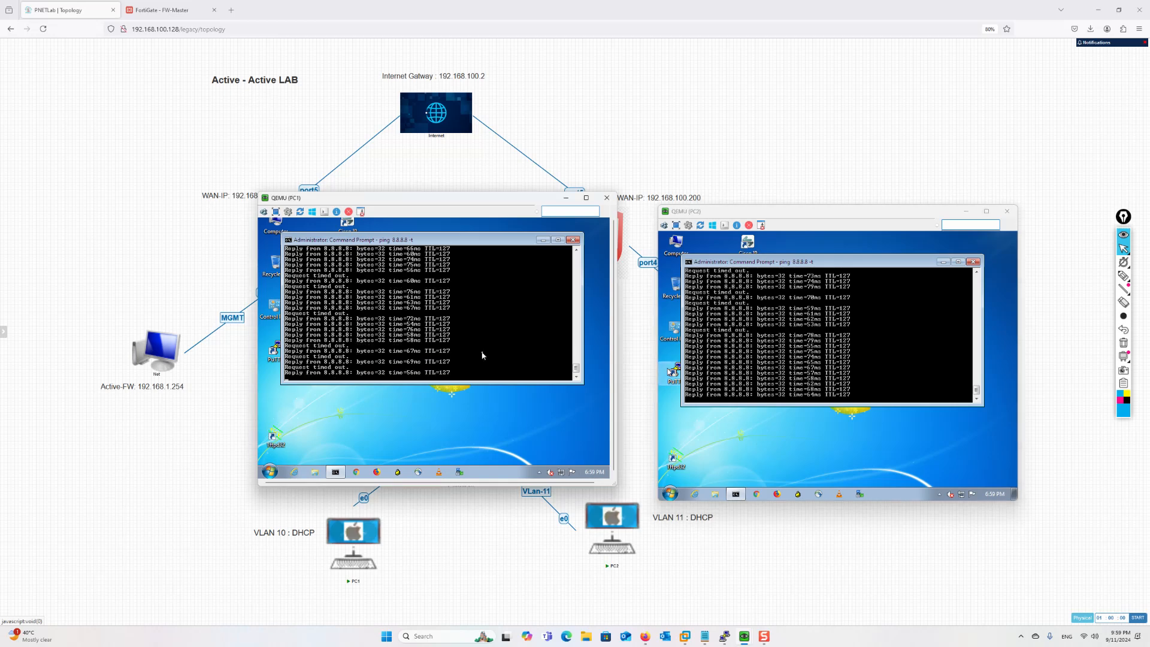
On Access-SW, clear the dynamic MAC address tables for VLAN 10 and VLAN 11
mouse_move(726, 639)
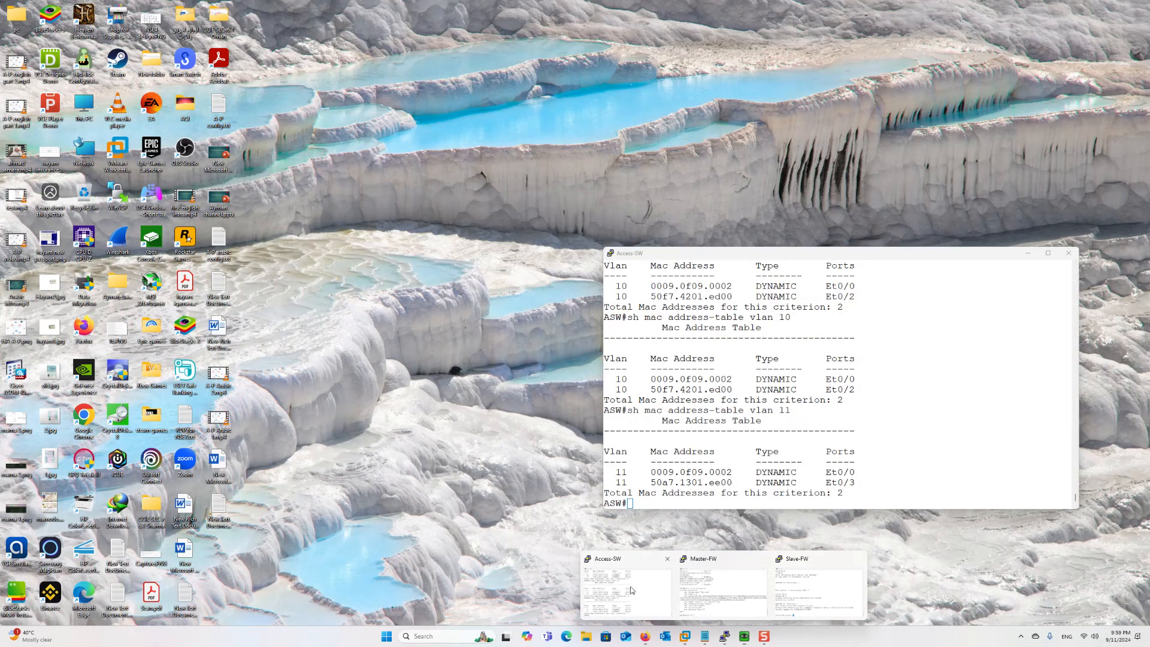
left_click(623, 590)
key("Up")
key("Up")
key("BackSpace")
type("0")
key("Return")
key("Up")
key("BackSpace")
key("Return")
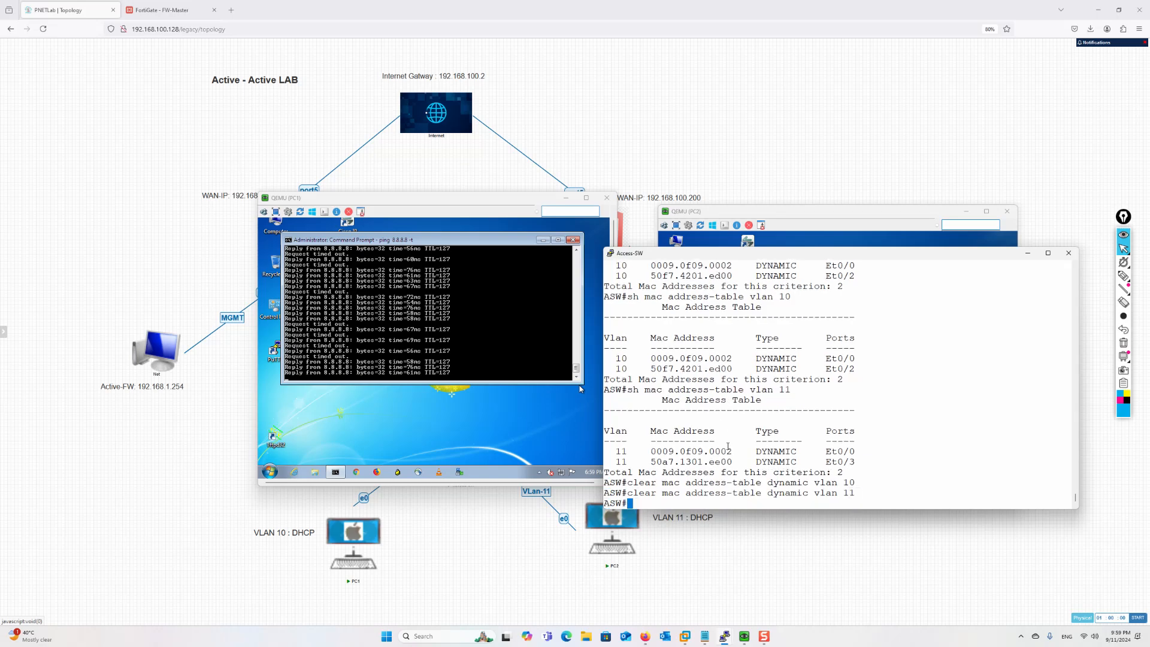
Show the Access-SW MAC address table for VLAN 10 repeatedly until entries relearn
key("Up")
key("Up")
key("Up")
key("BackSpace")
type("0")
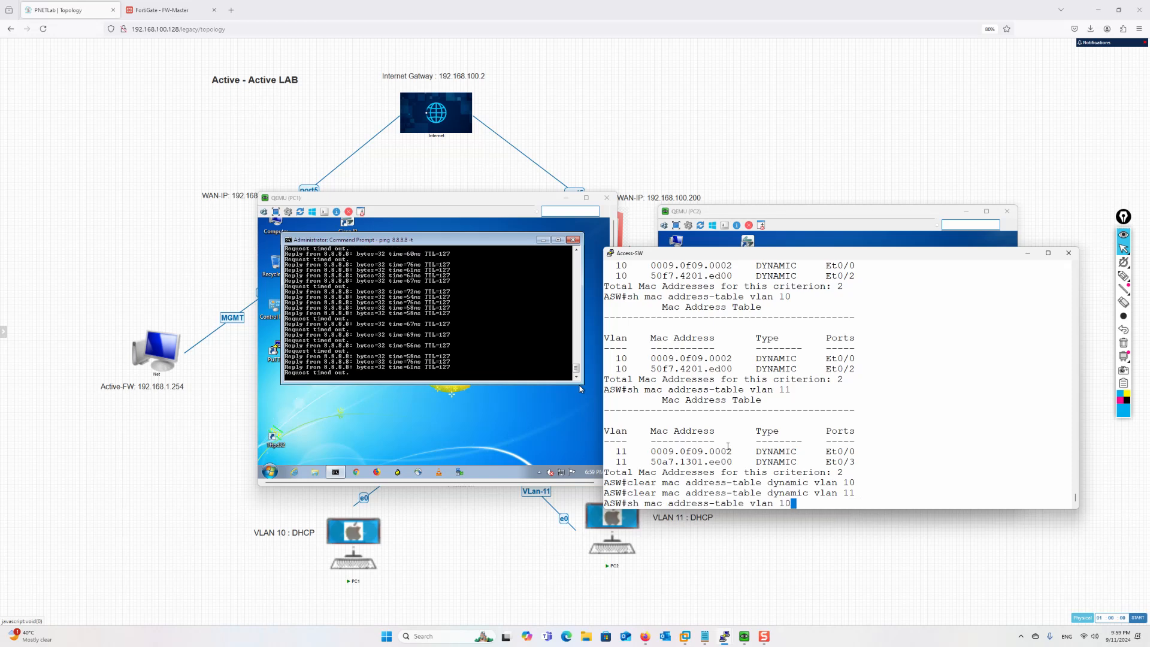
key("Return")
key("Up")
key("Return")
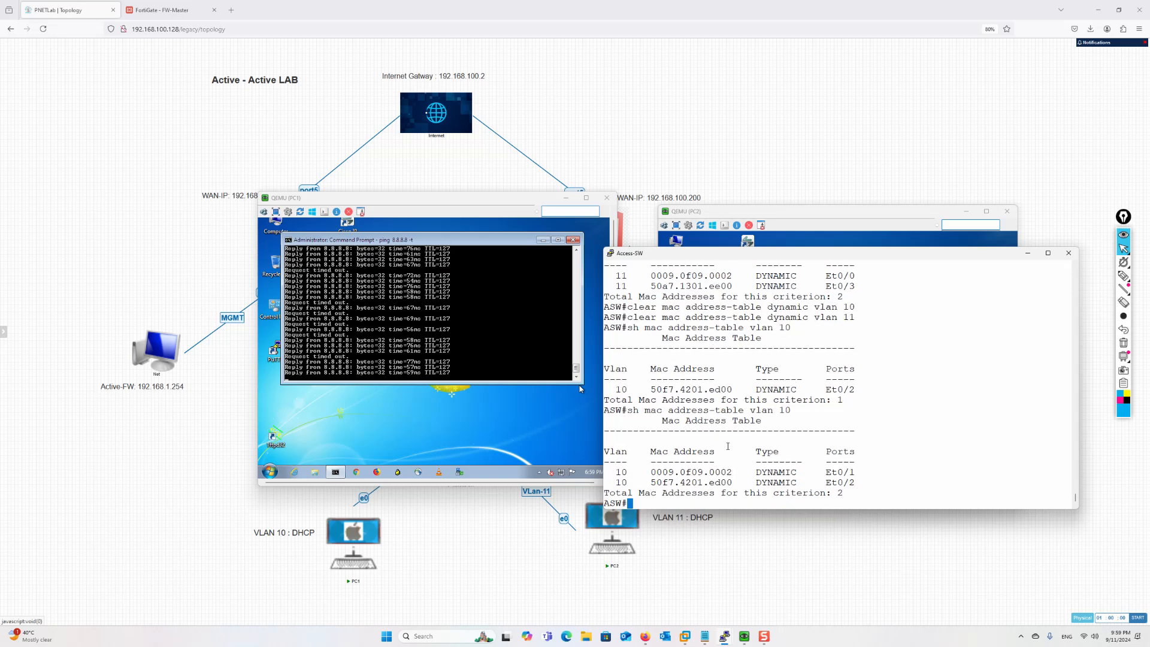
key("Up")
key("Return")
Show the Access-SW MAC address table for VLAN 11 twice
key("Up")
key("BackSpace")
type("11")
key("Return")
key("Up")
key("Return")
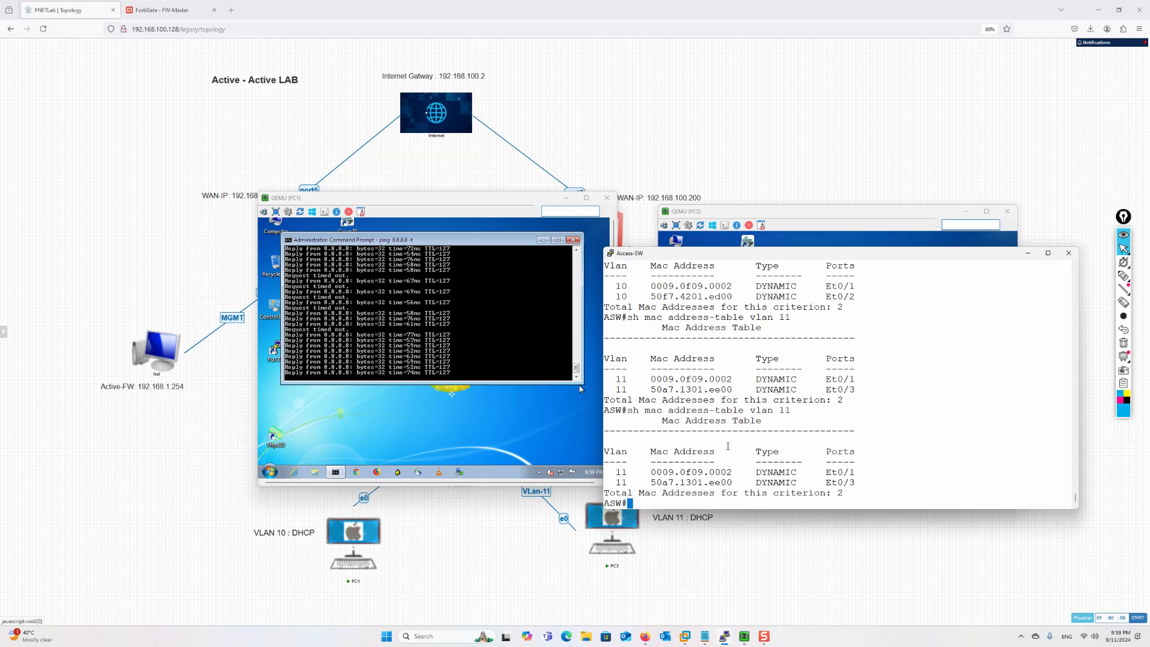
Hide the consoles and highlight PC1's and PC2's paths through the switch to LAN-10, then clear the drawing
left_click(1028, 253)
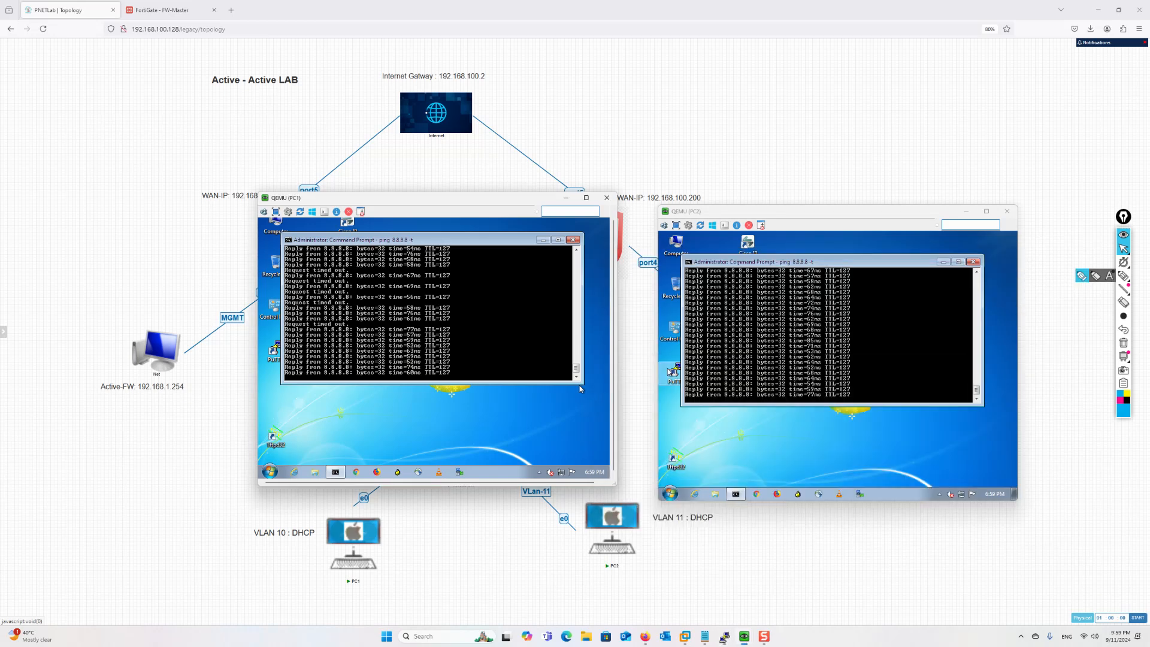
left_click(565, 199)
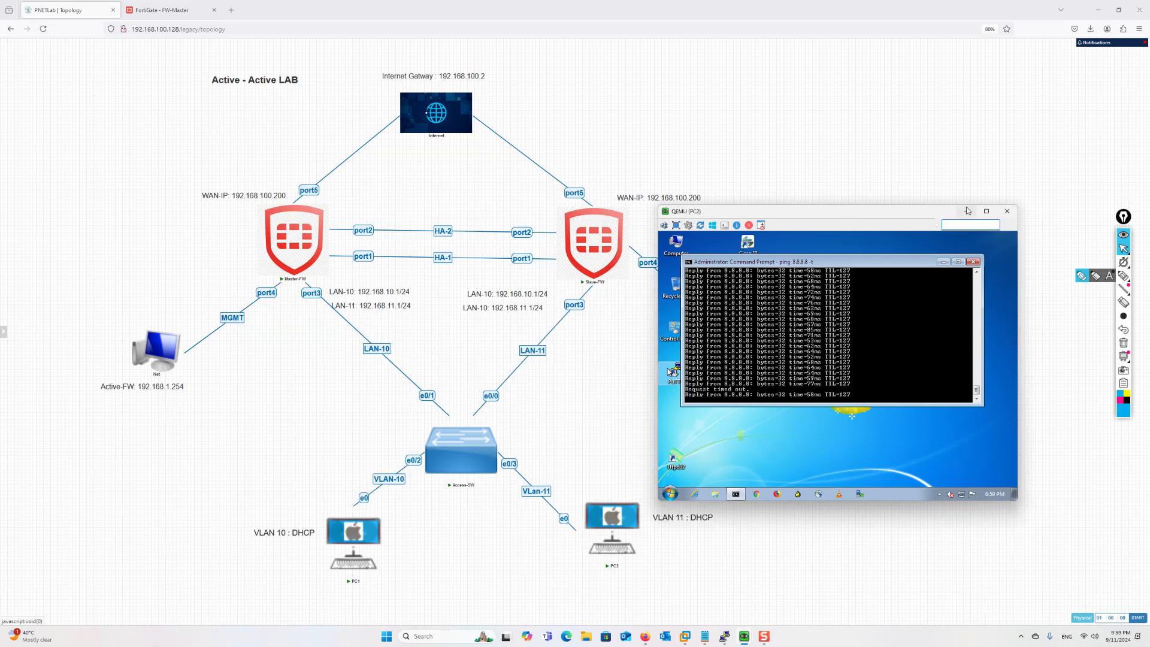
left_click(967, 211)
left_click(1103, 277)
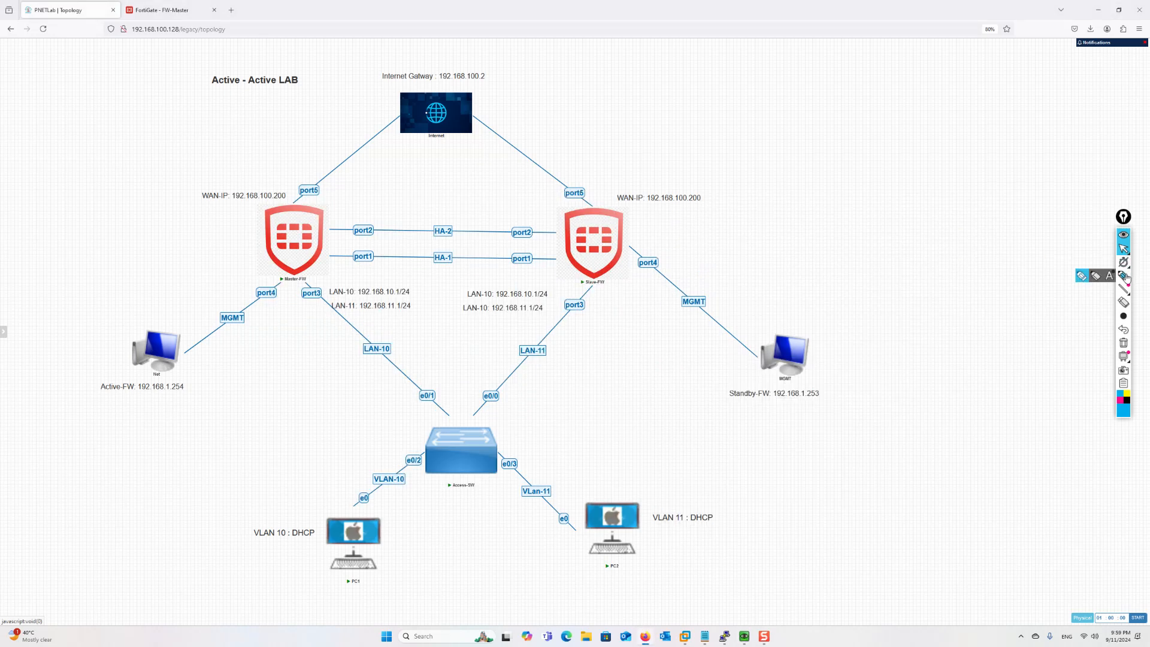
left_click_drag(349, 506, 374, 492)
left_click_drag(474, 464, 338, 322)
left_click_drag(590, 521, 360, 352)
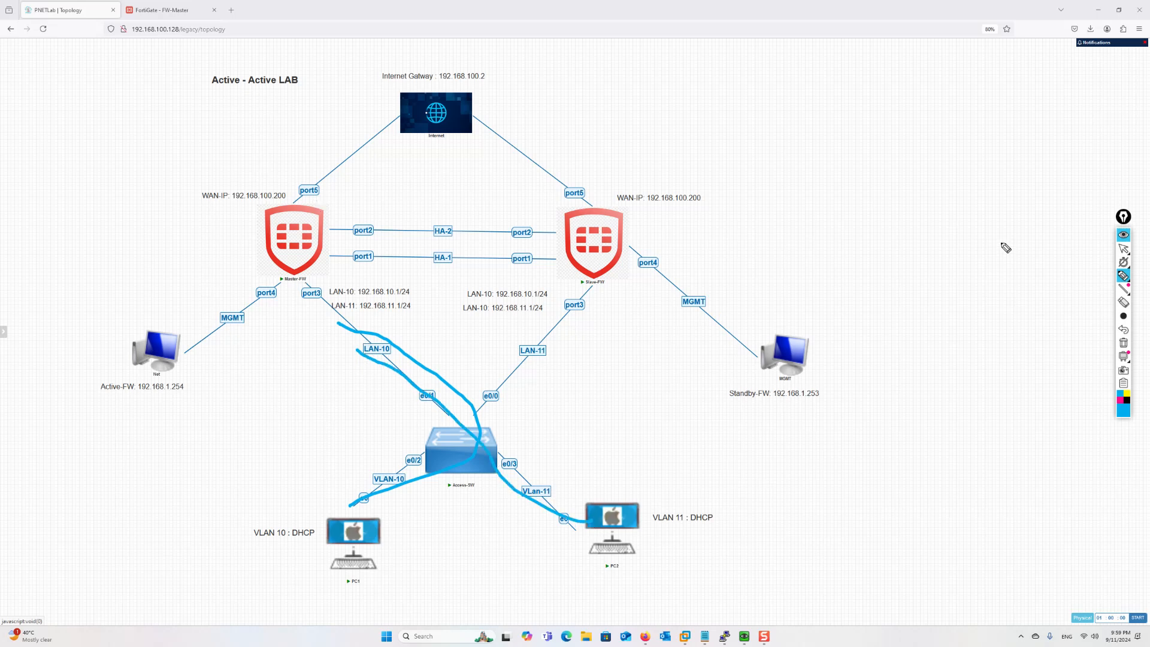
left_click(1124, 249)
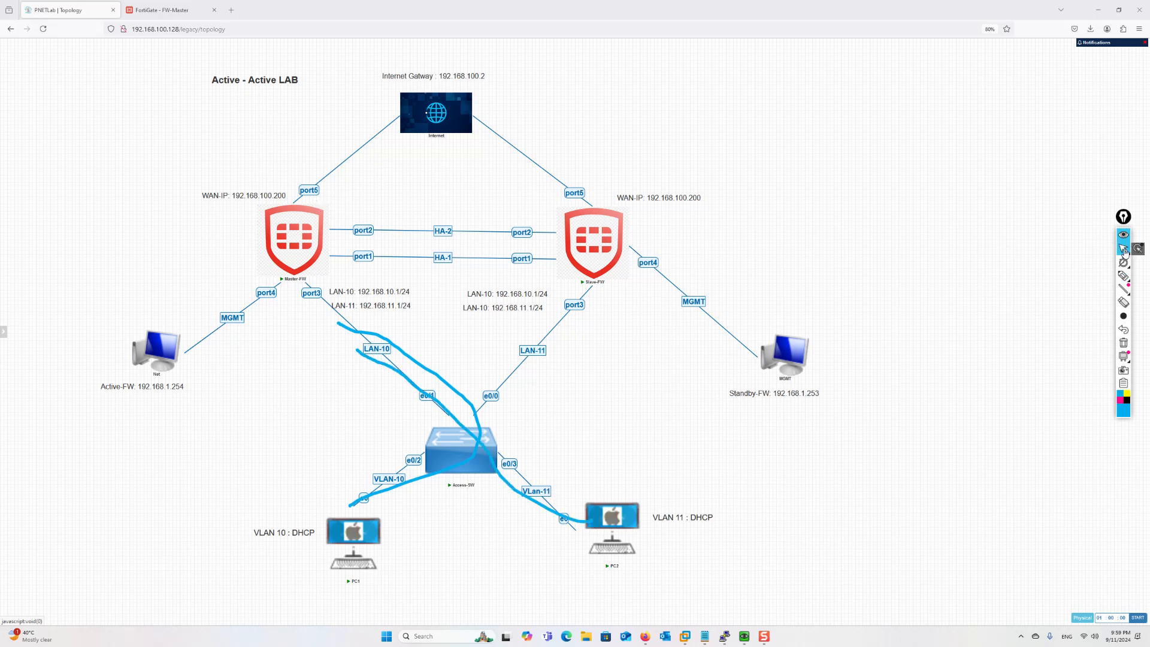
left_click(1123, 343)
On the FortiGate System > HA page, refresh the member status and reload the browser page
left_click(174, 11)
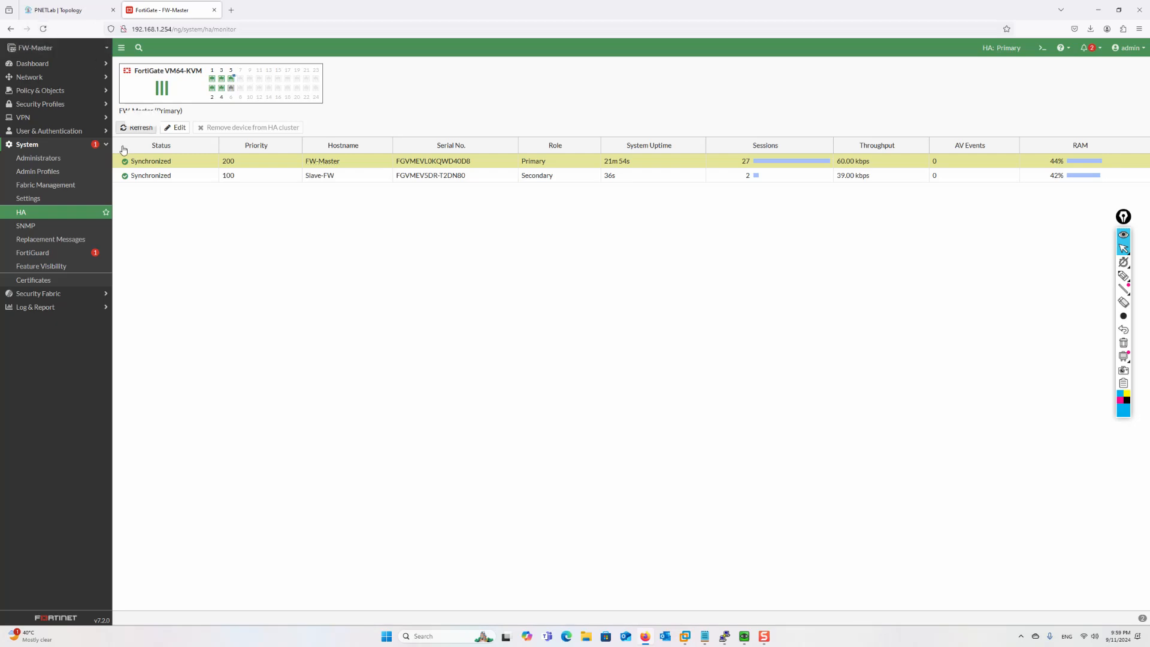
left_click(137, 128)
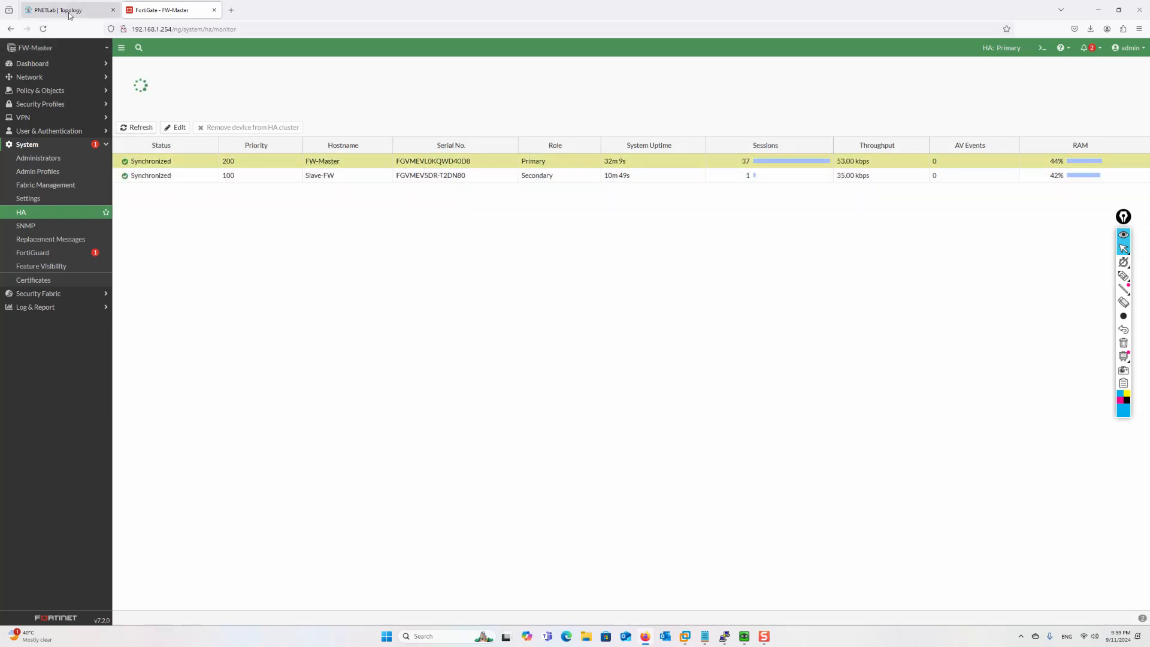
left_click(43, 30)
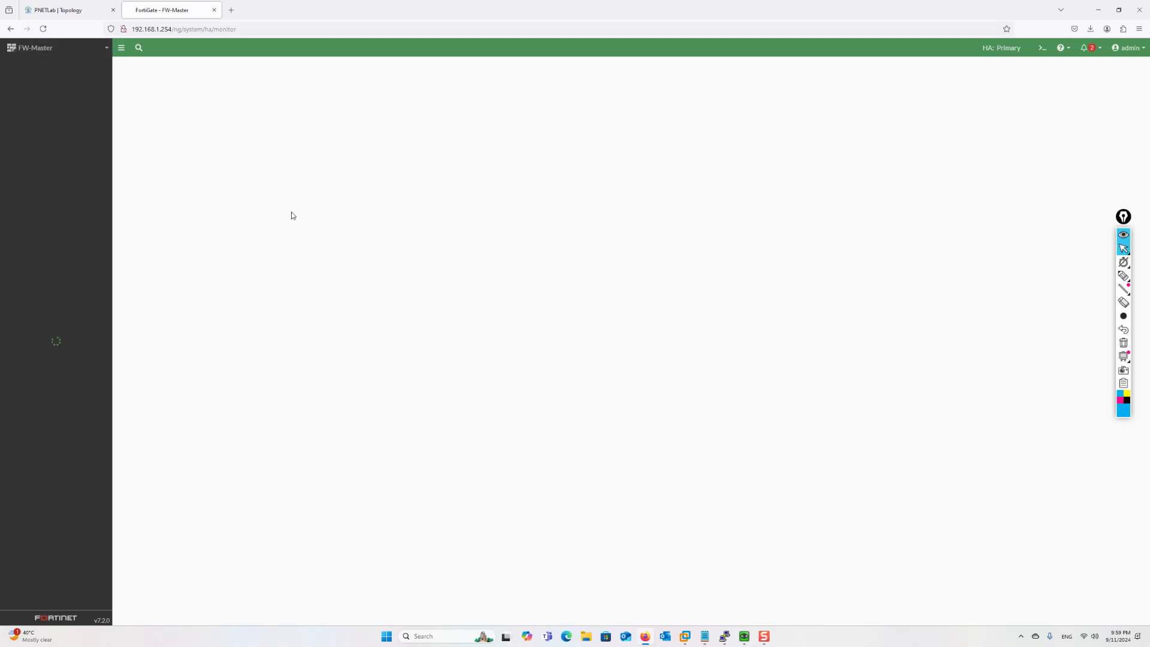
Run 'get system ha' on Master-FW and highlight the 'override : enable' line
mouse_move(716, 635)
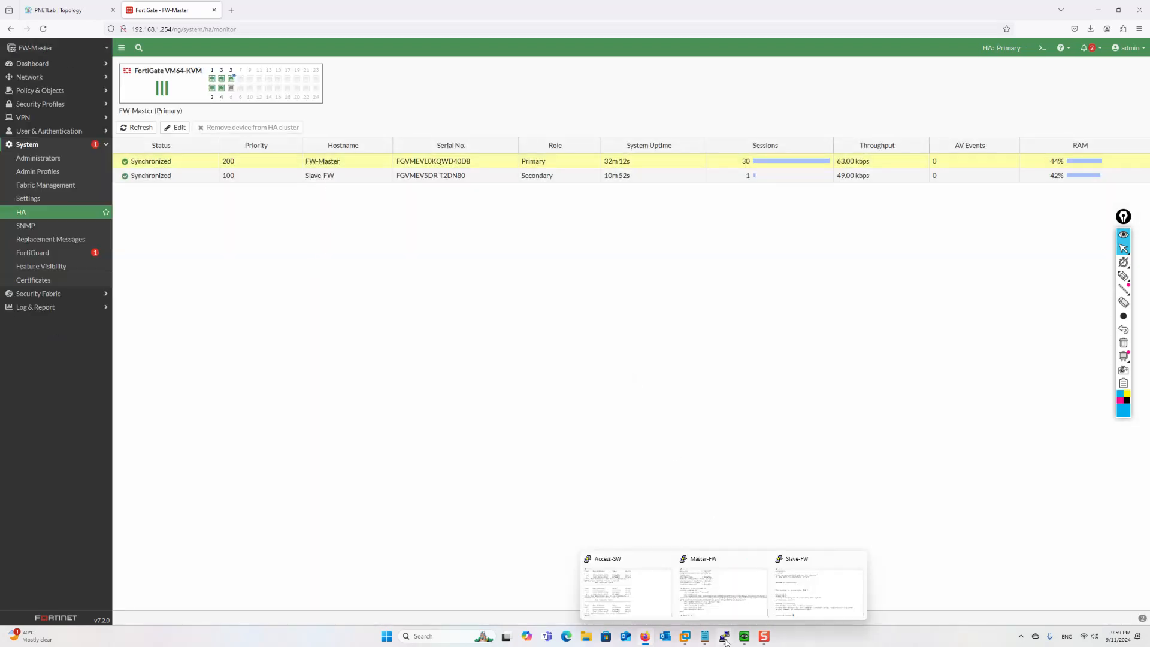
left_click(726, 595)
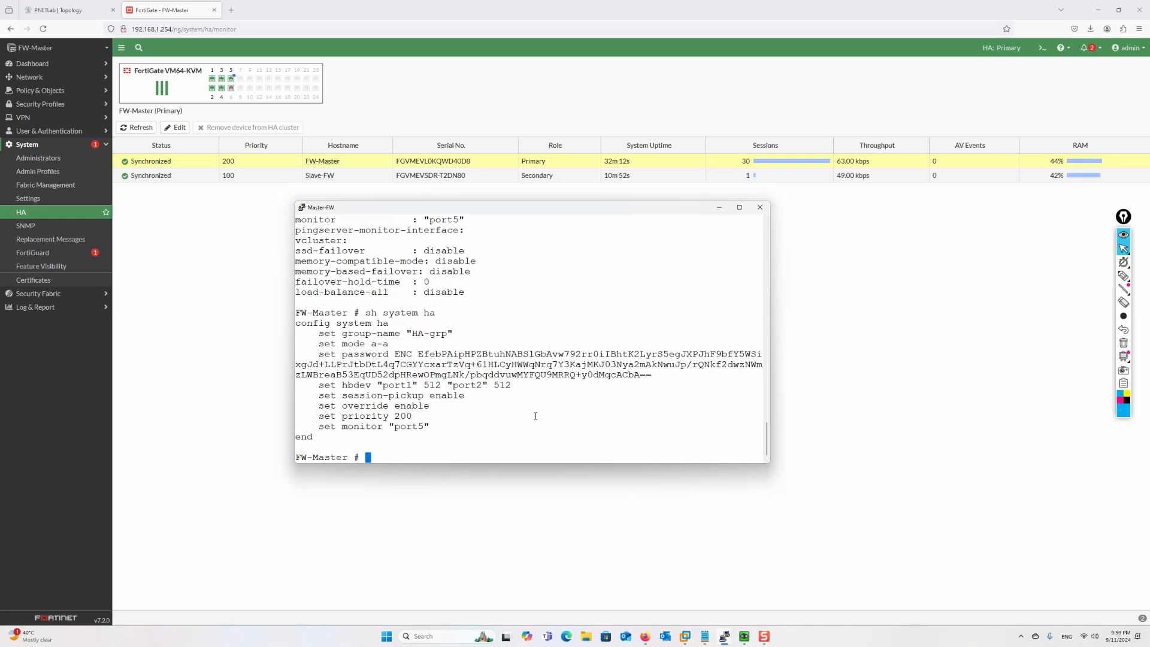
type("get system ha")
key("Return")
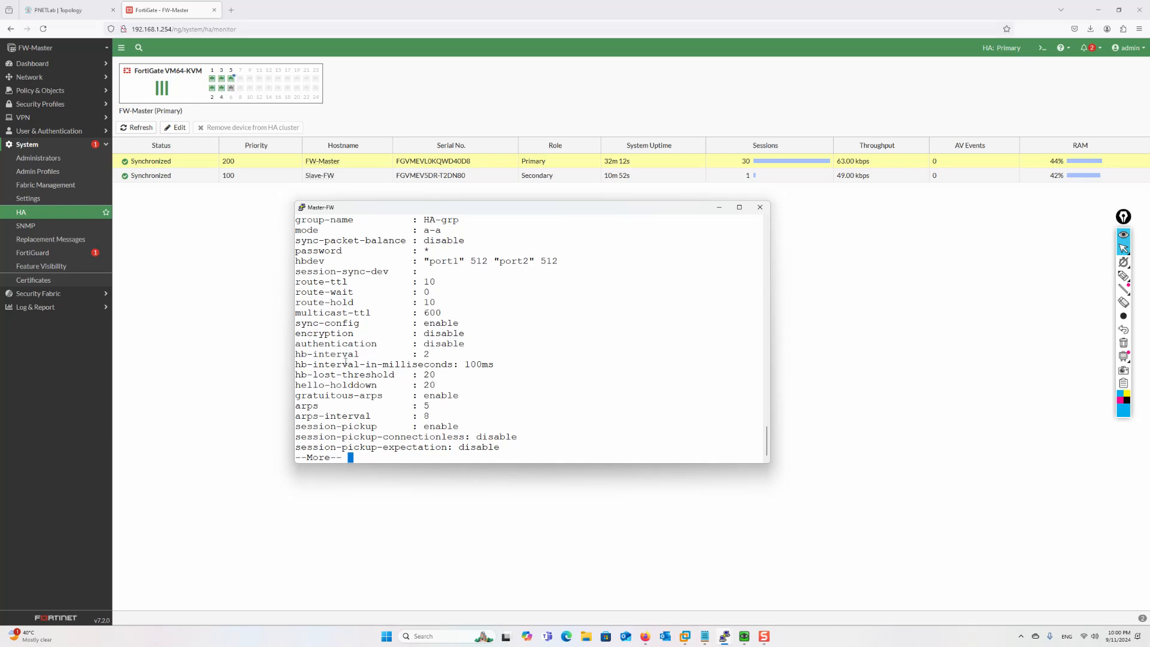
key("space")
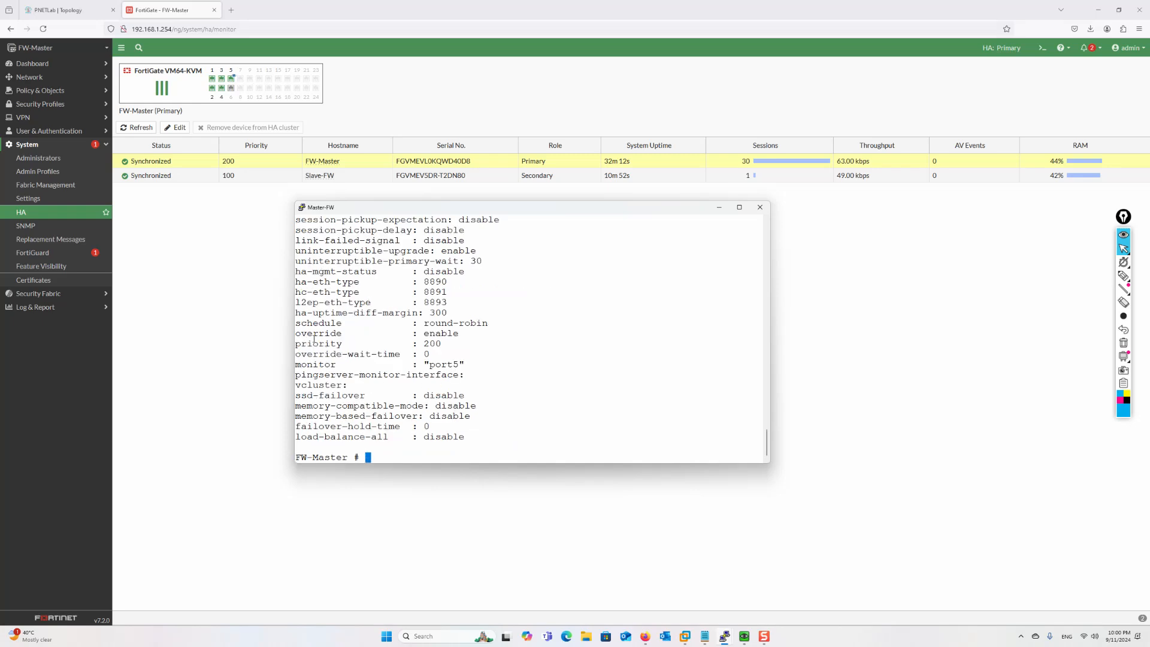
left_click_drag(297, 333, 459, 333)
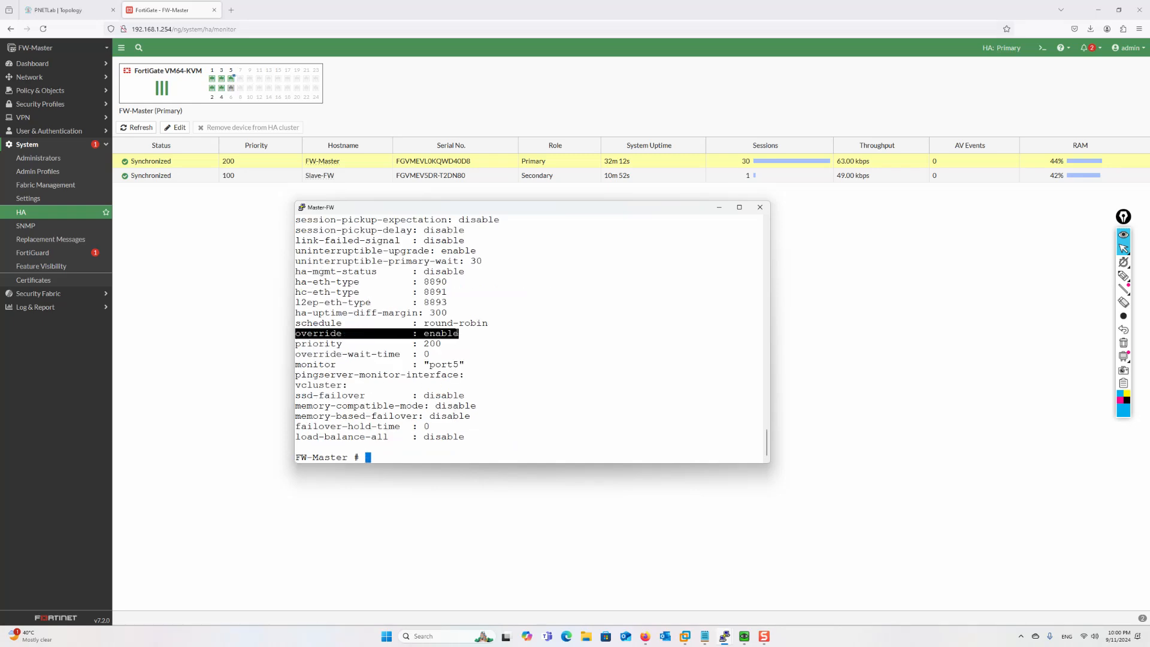
left_click(512, 354)
Enter 'config system ha' and type 'set override enable', then hide the console
type("config system ha")
key("Return")
type("set override")
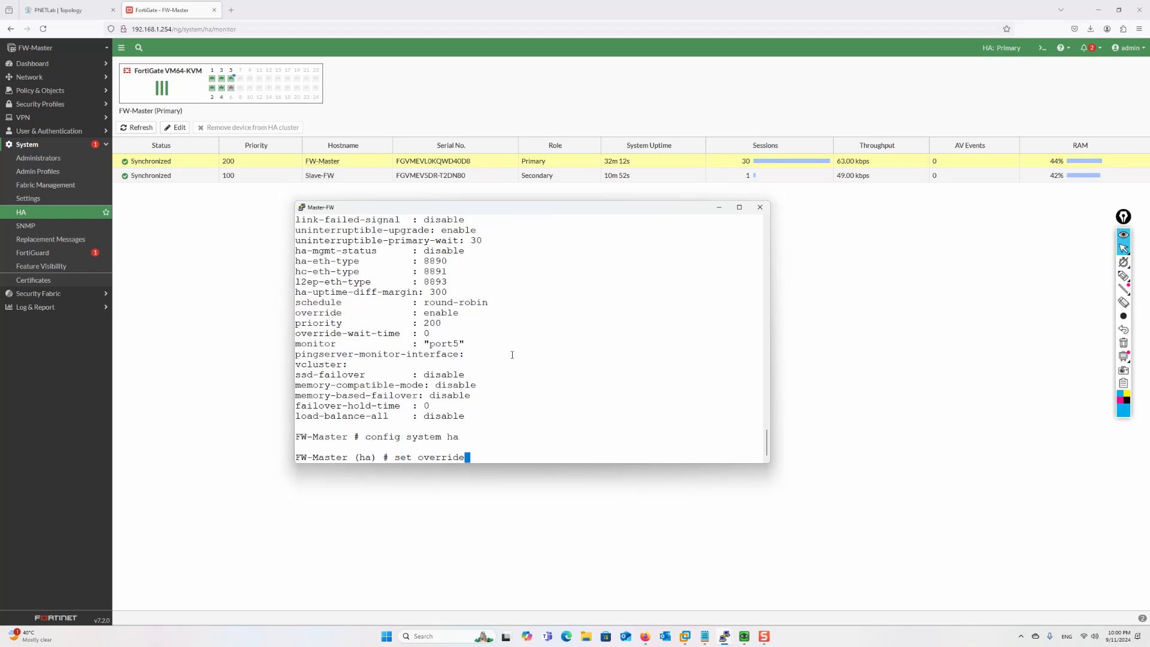
type("en")
key("BackSpace")
key("BackSpace")
type("enable")
left_click(718, 208)
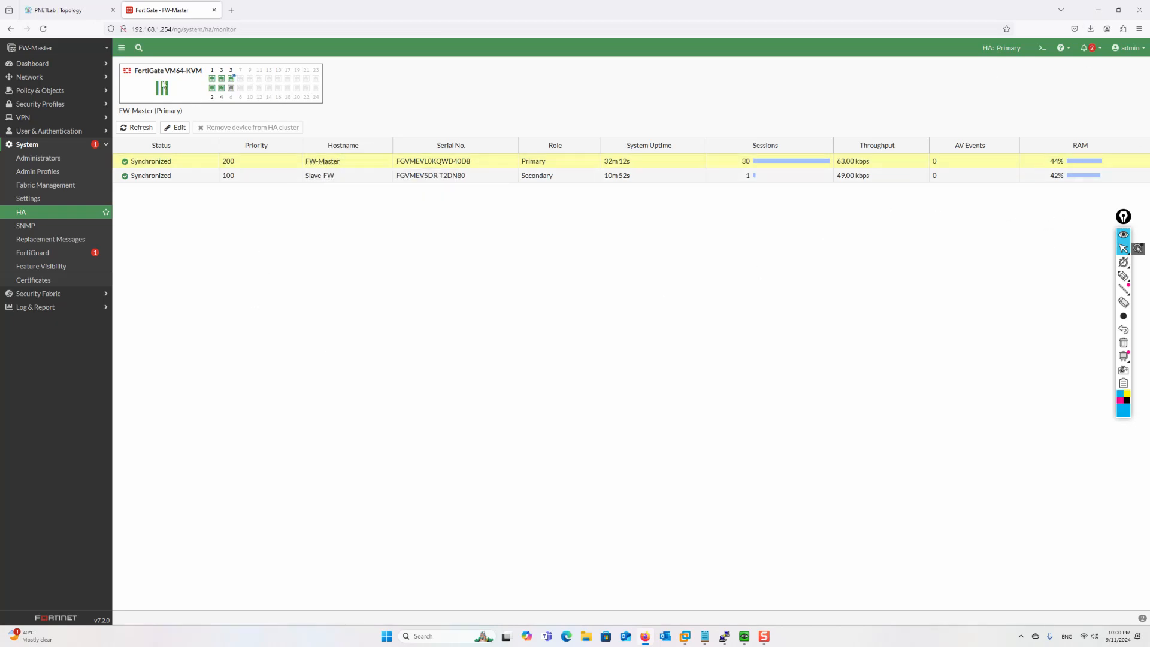
On the lab topology, suspend the port2 and port1 HA links and Slave-FW's port5 internet link
left_click(60, 10)
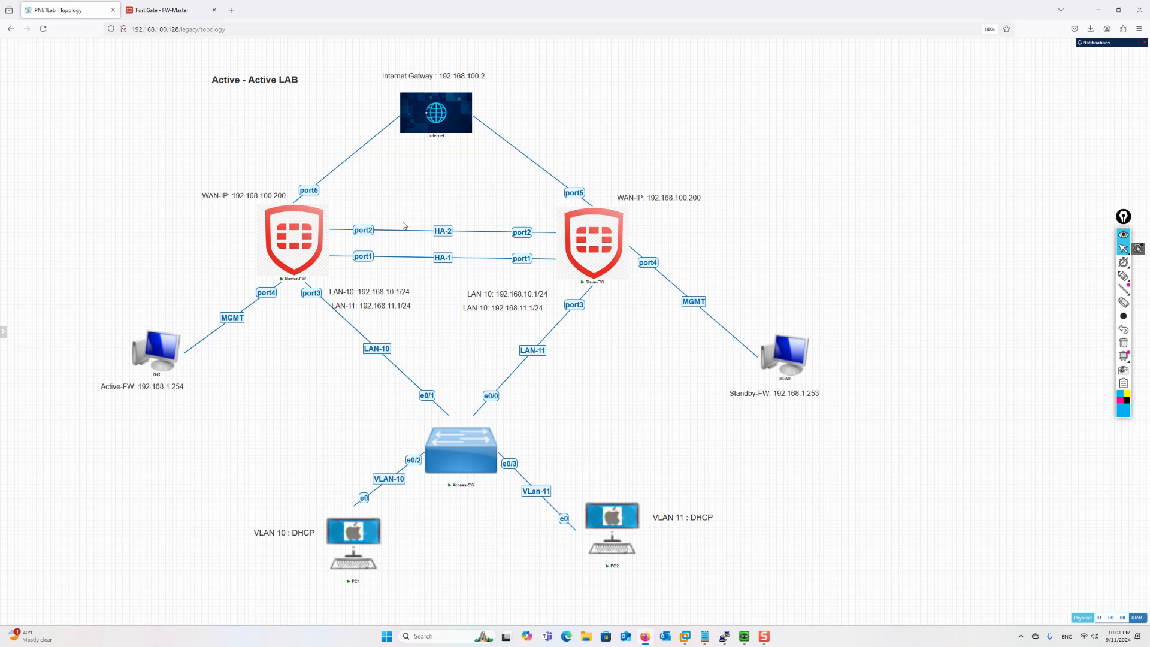
right_click(364, 228)
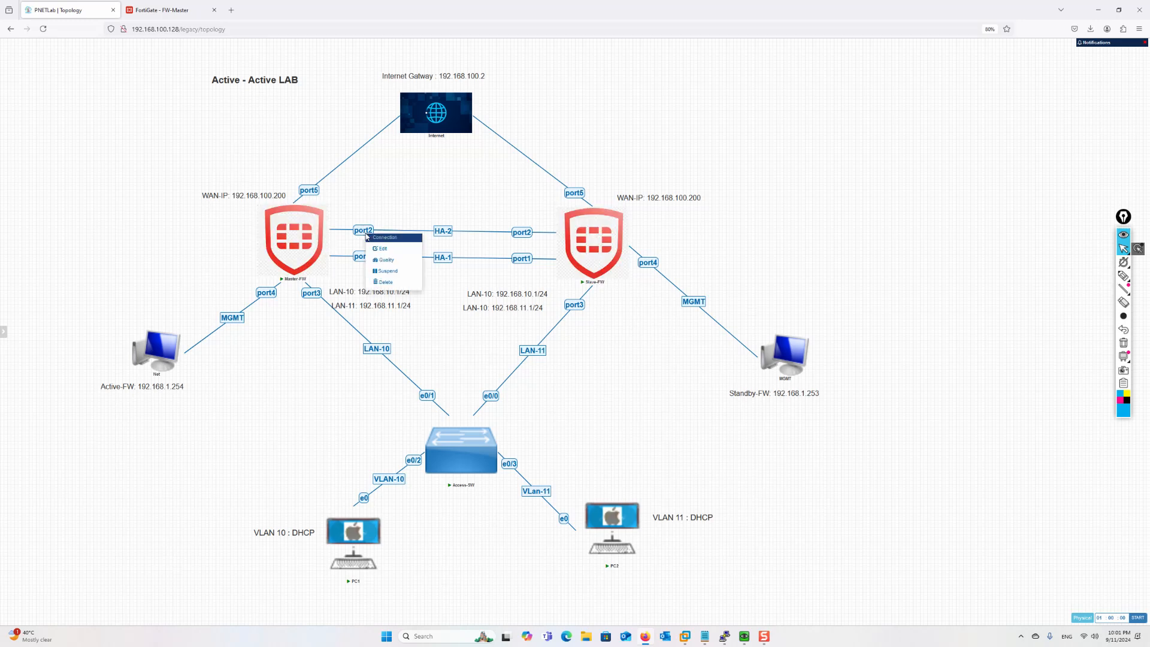
right_click(365, 258)
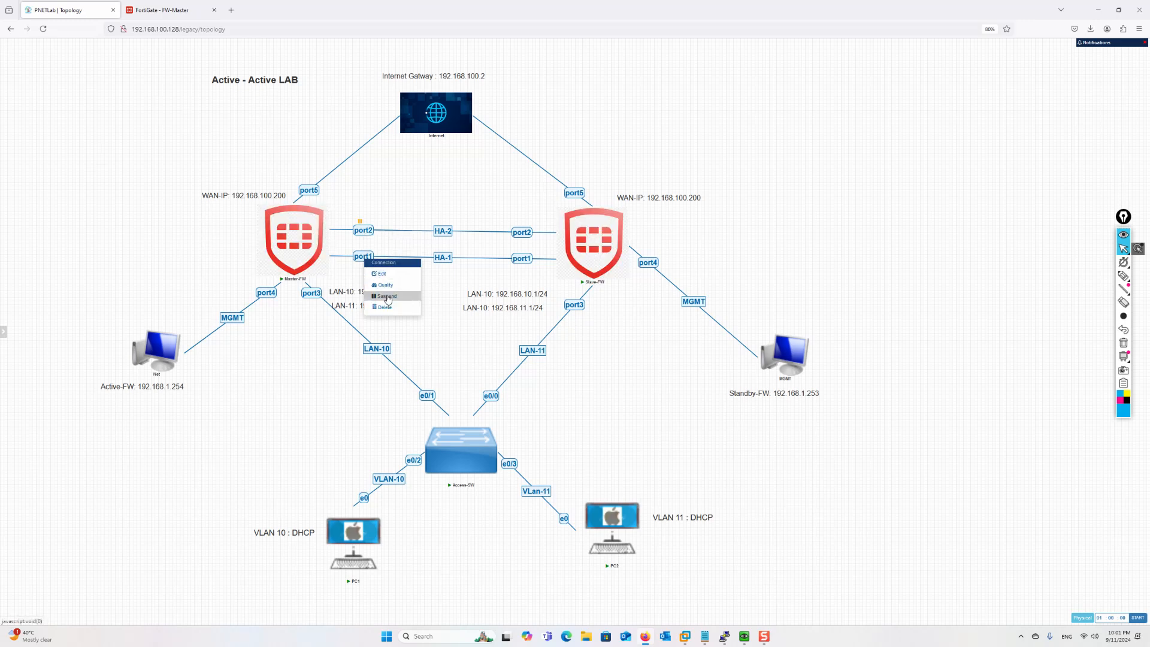
right_click(523, 232)
left_click(539, 268)
right_click(523, 258)
left_click(546, 292)
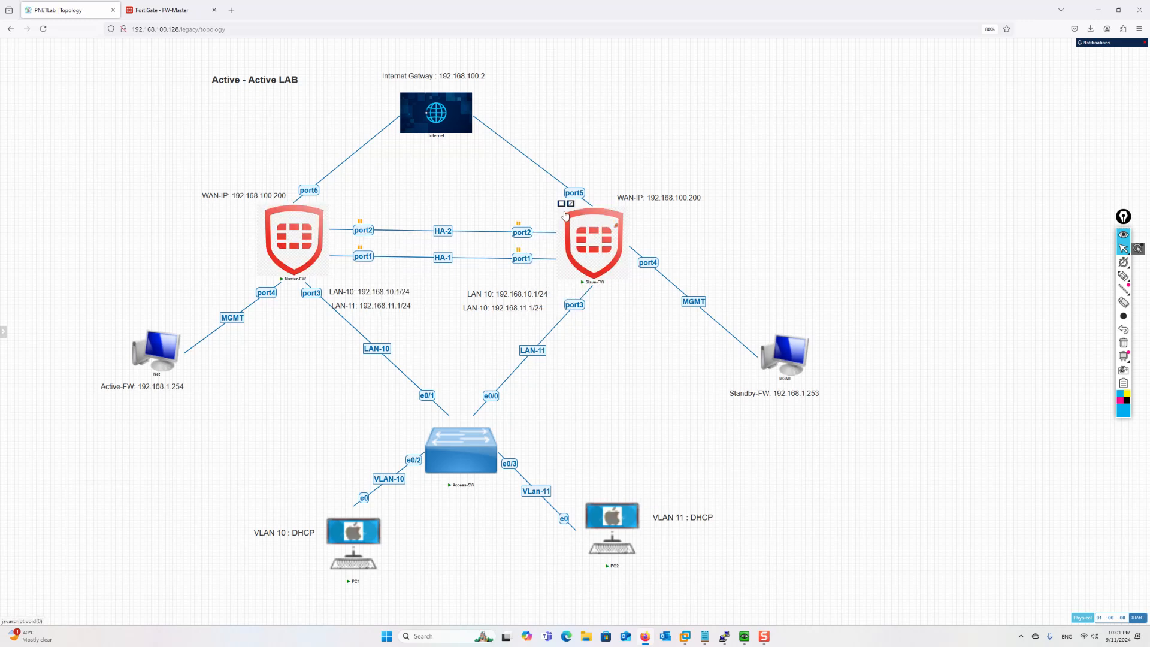
right_click(577, 193)
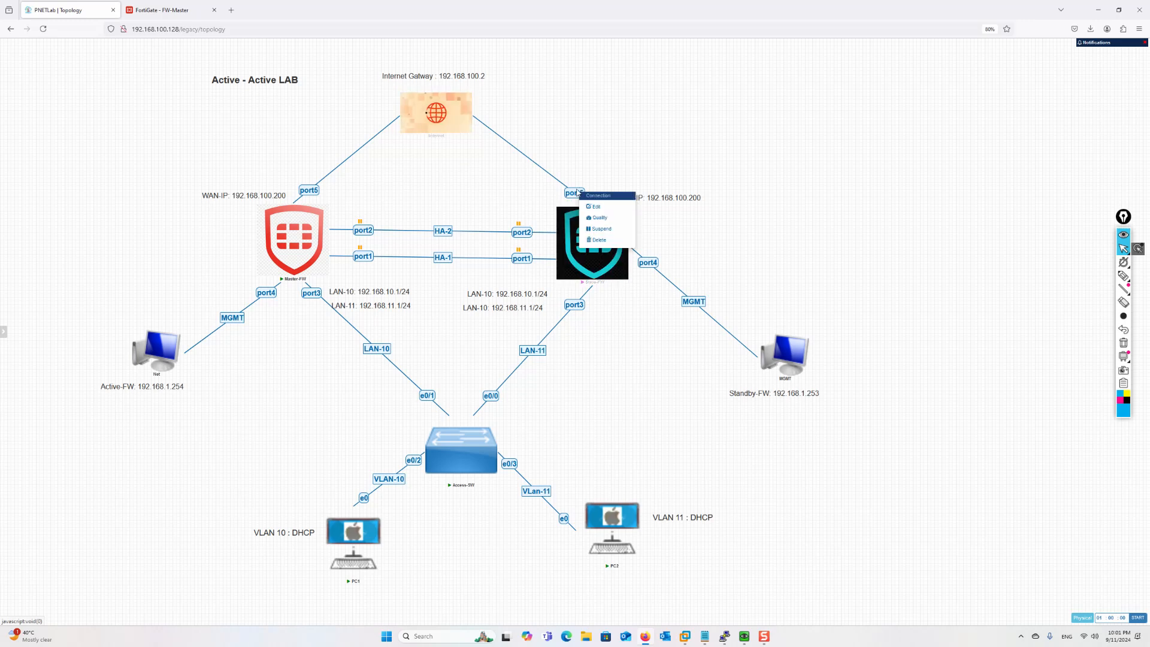
left_click(602, 229)
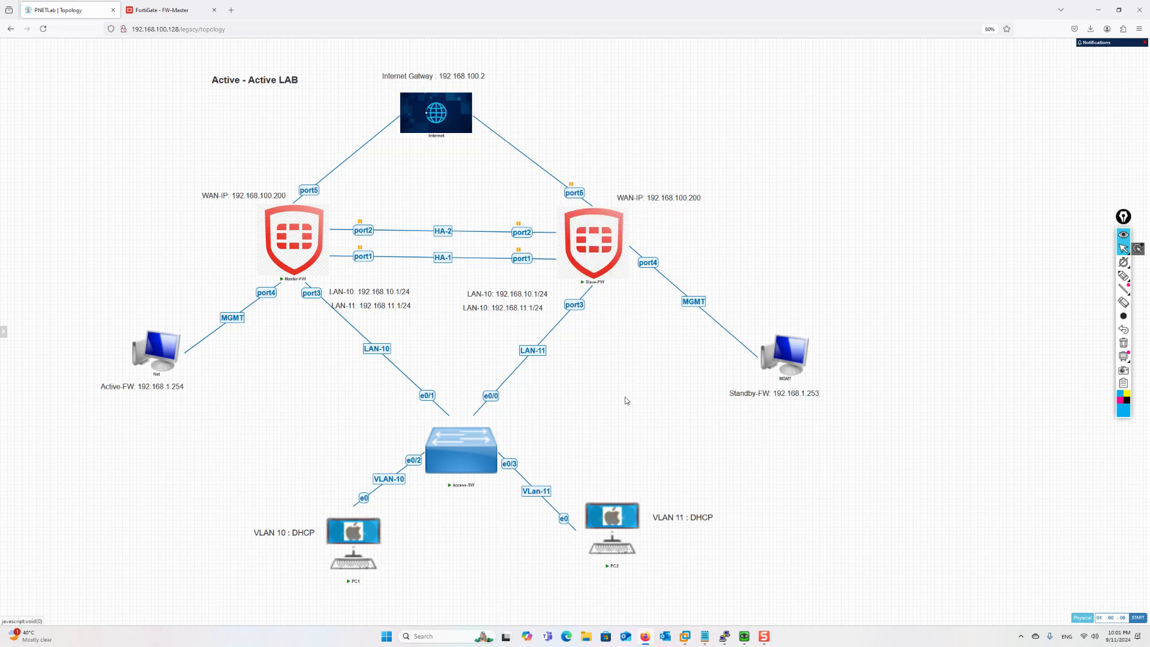
mouse_move(725, 640)
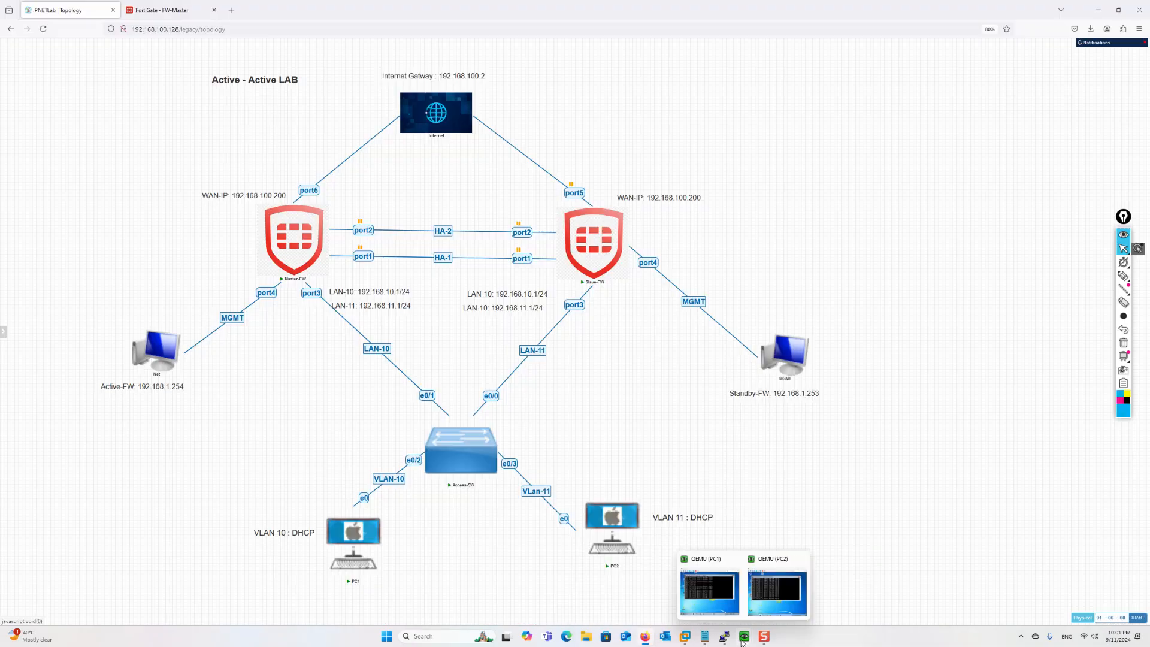
left_click(718, 599)
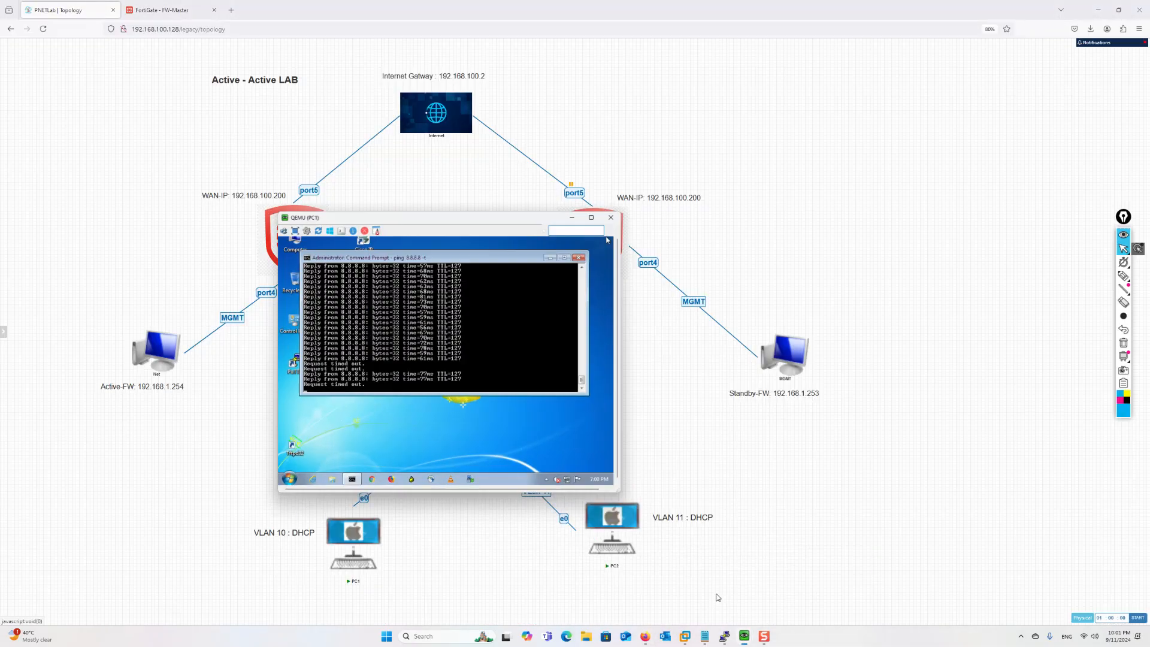
mouse_move(745, 638)
left_click(775, 597)
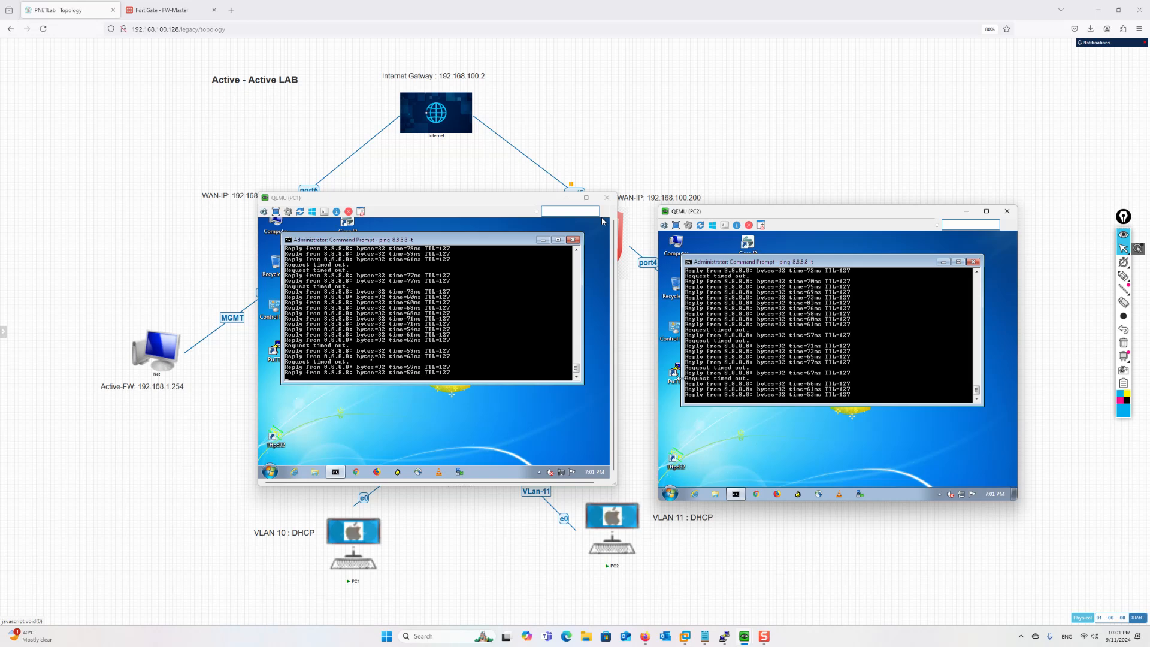
left_click_drag(456, 196, 428, 282)
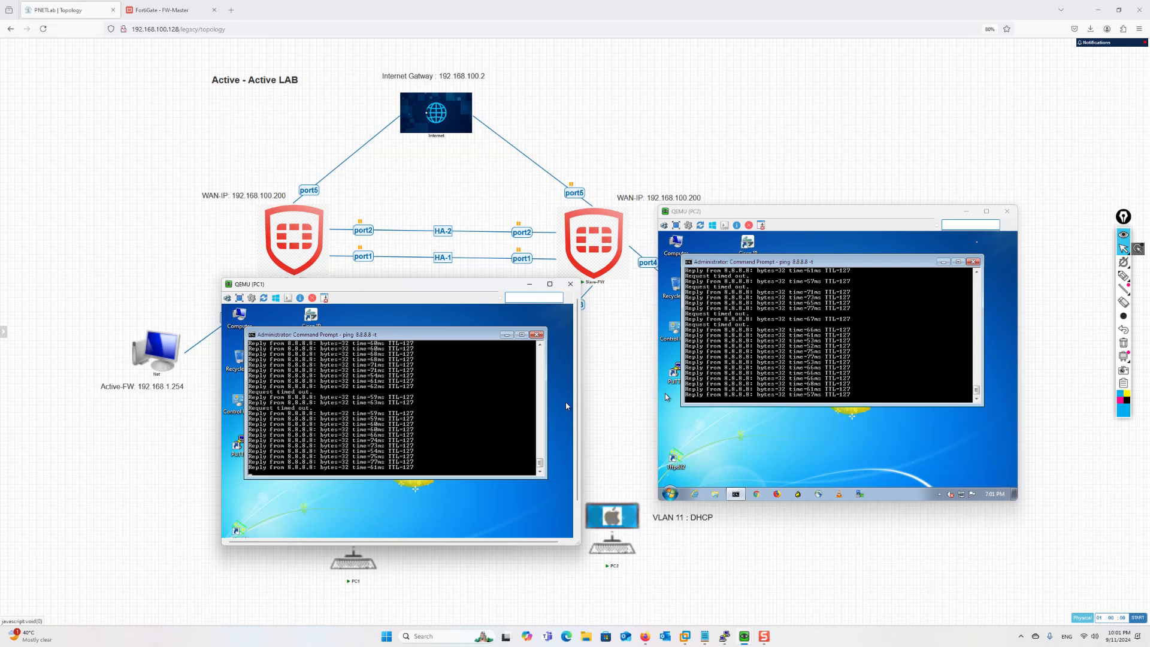
left_click(966, 211)
left_click(529, 284)
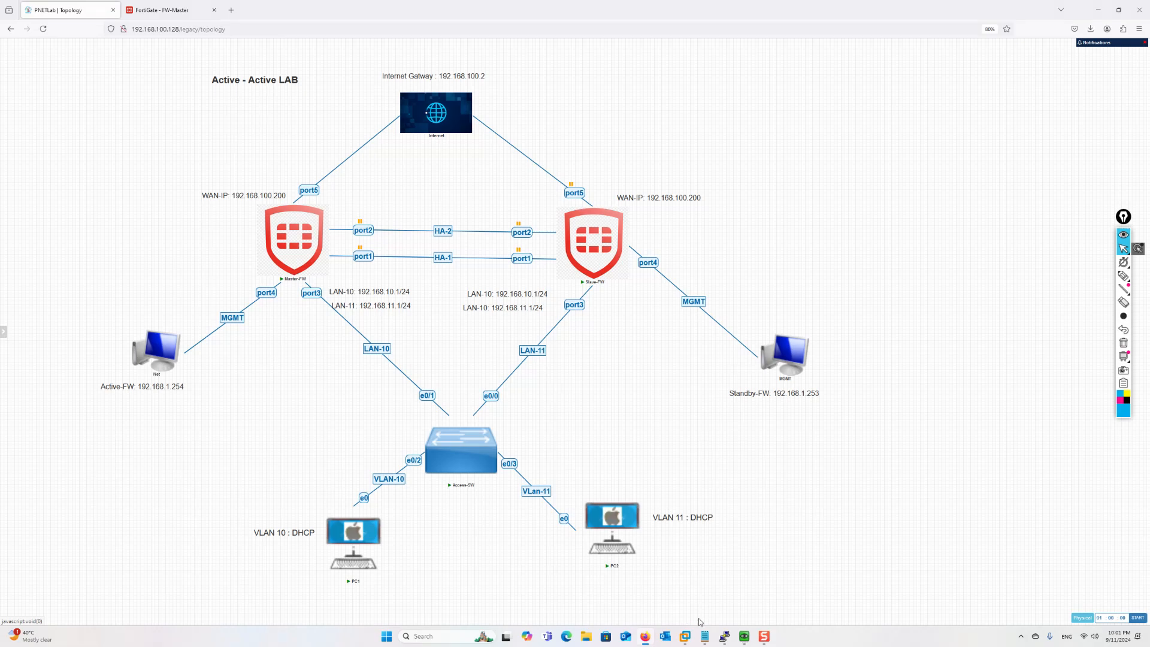
On the Access-SW console, clear the dynamic MAC entries for VLAN 11 and VLAN 10
mouse_move(730, 644)
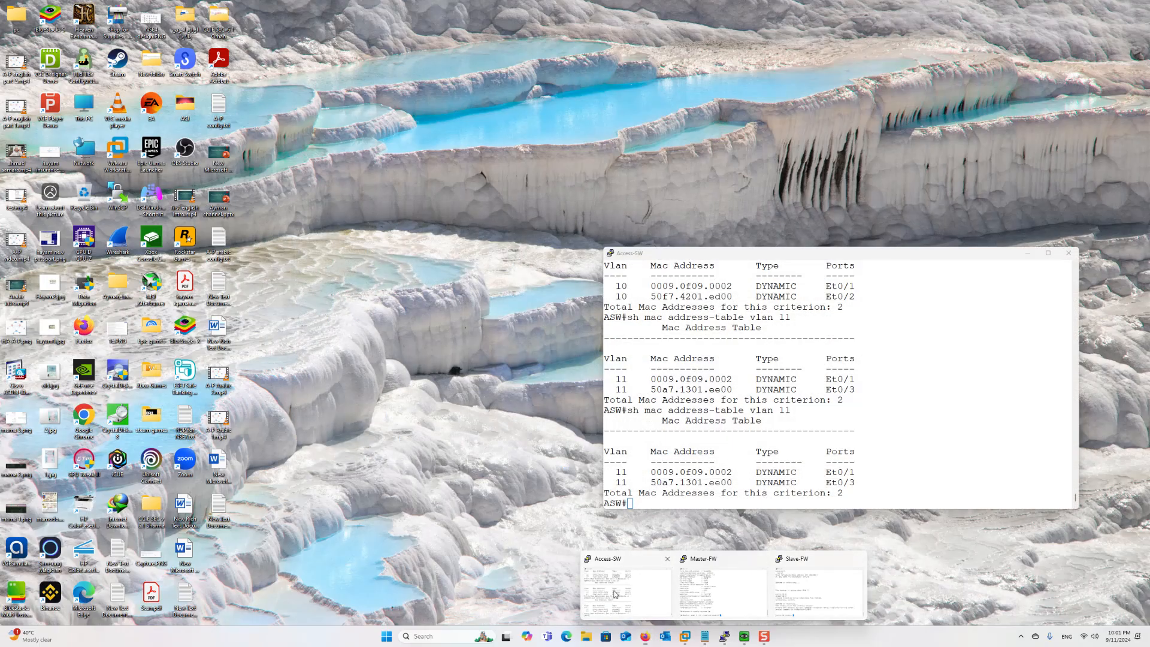
left_click(626, 590)
type("clear mac address-table dynamic vlan 11")
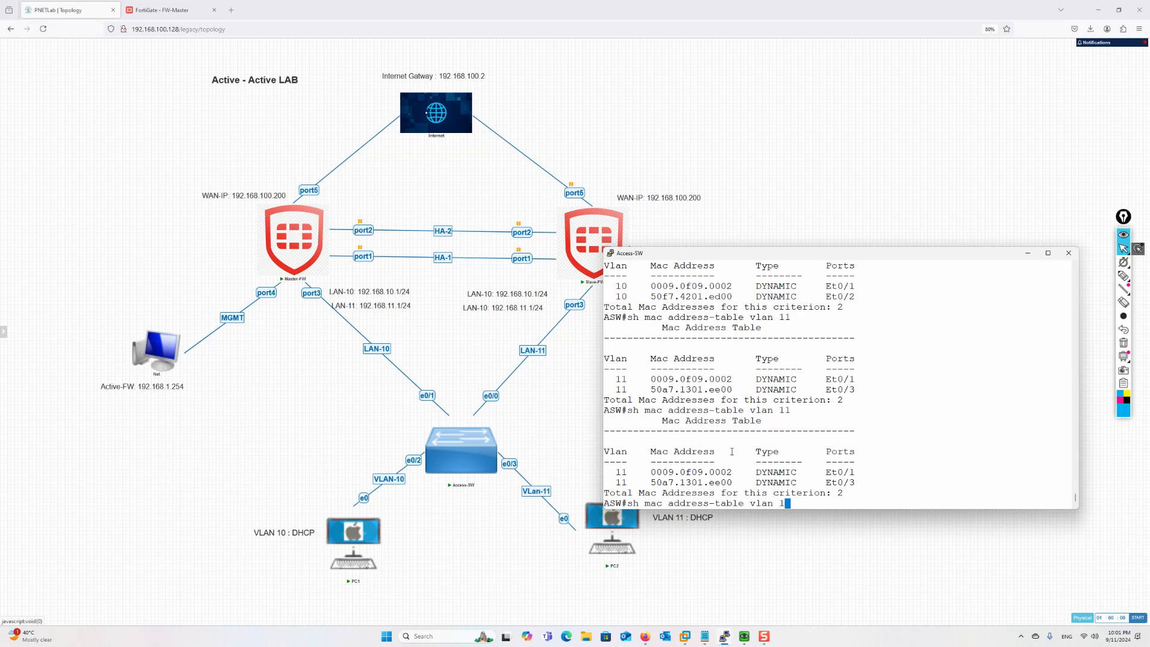
key("Return")
key("Up")
key("BackSpace")
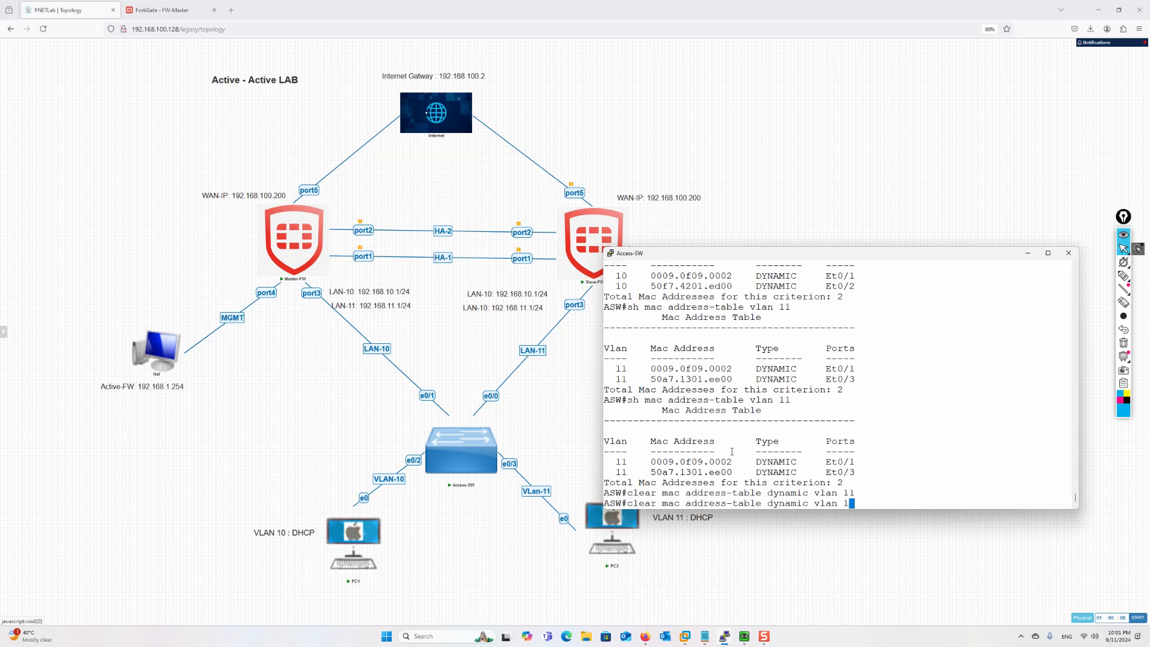
type("0")
key("Return")
Display the Access-SW MAC address tables for VLAN 10 and VLAN 11
key("Up")
key("Up")
key("Up")
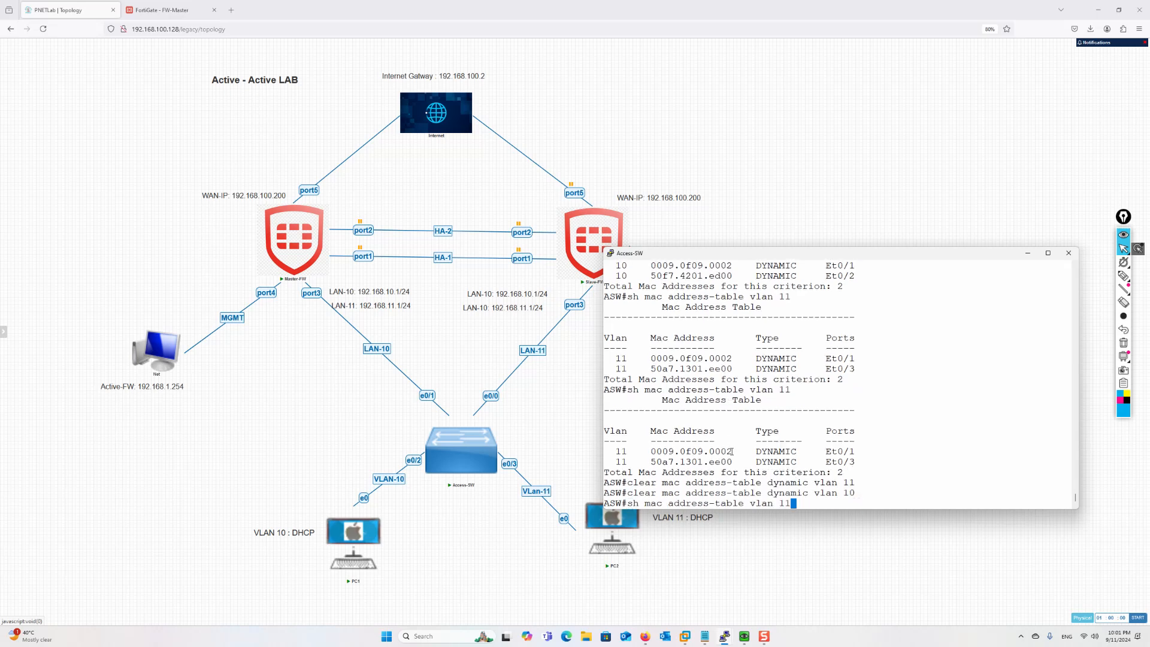
key("BackSpace")
key("Down")
key("Up")
key("Down")
key("Up")
key("Return")
key("Up")
key("BackSpace")
type("1")
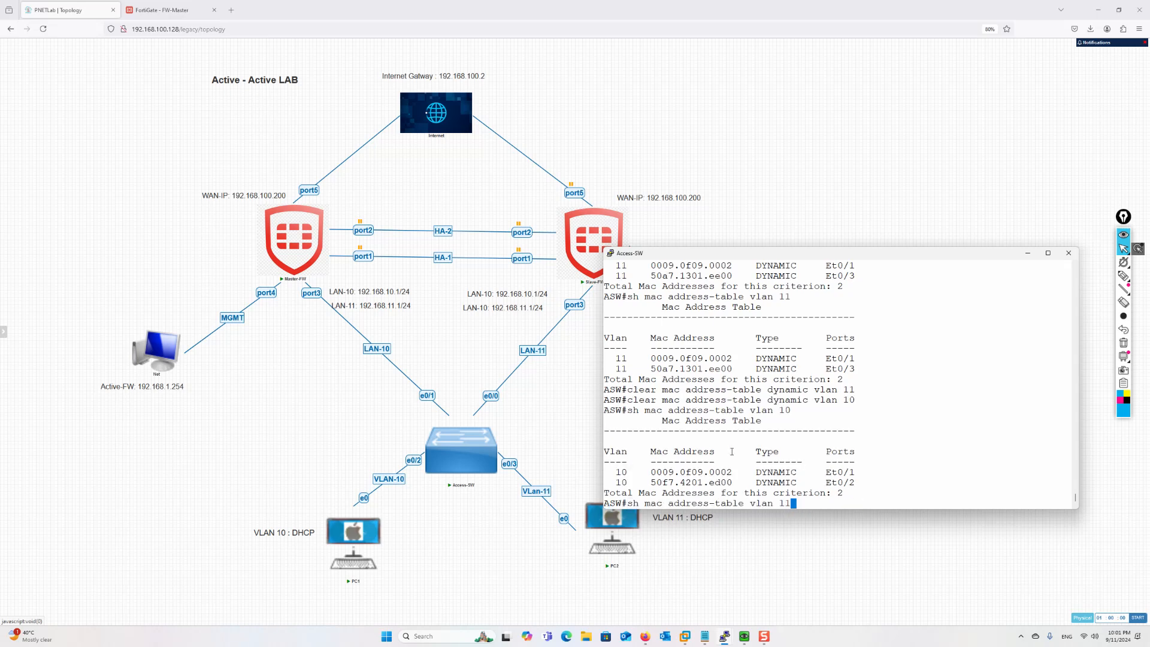
key("Return")
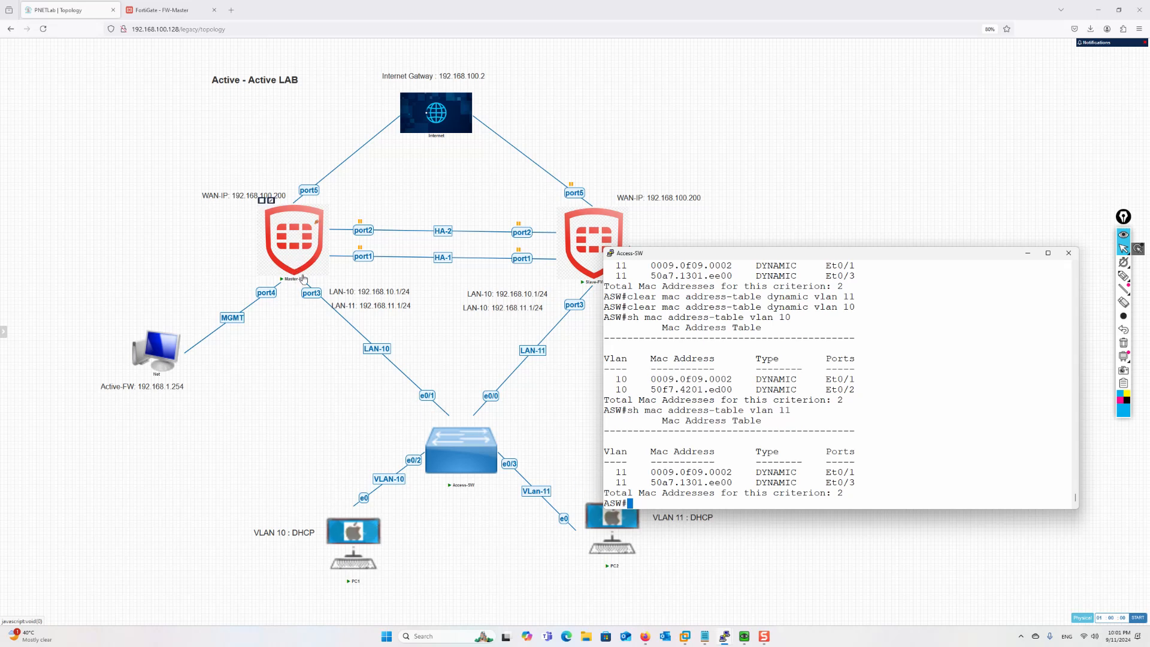
Re-run the VLAN 11 and VLAN 10 MAC table listings to see the freshly learned entries
key("Up")
key("Return")
key("Up")
key("BackSpace")
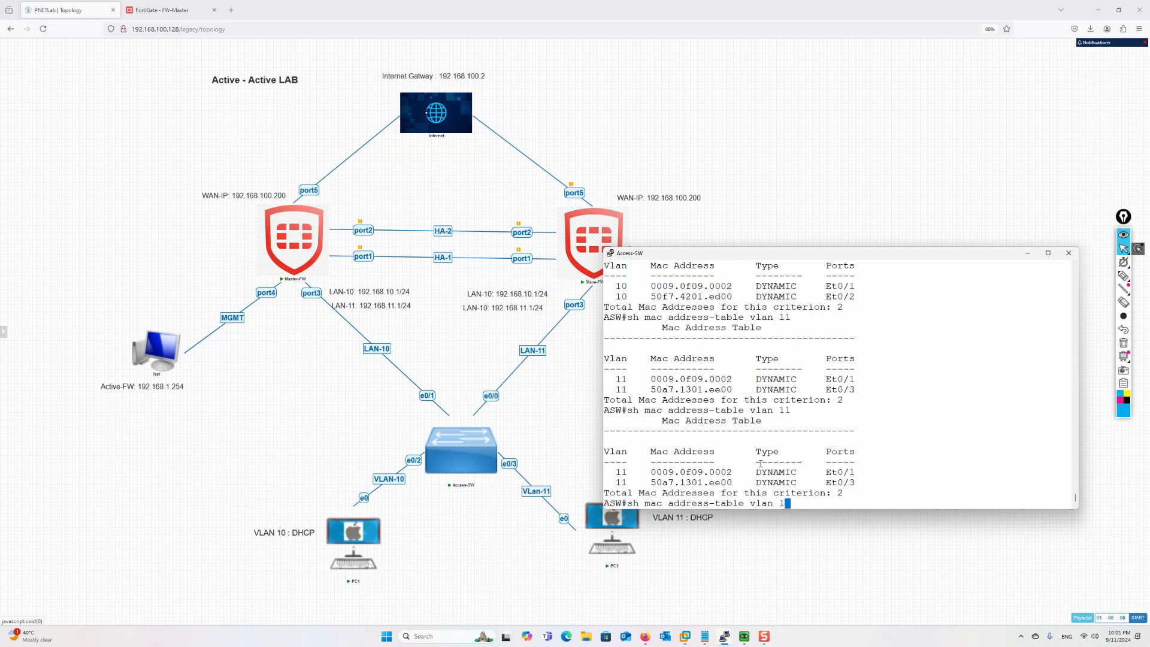
type("0")
key("Return")
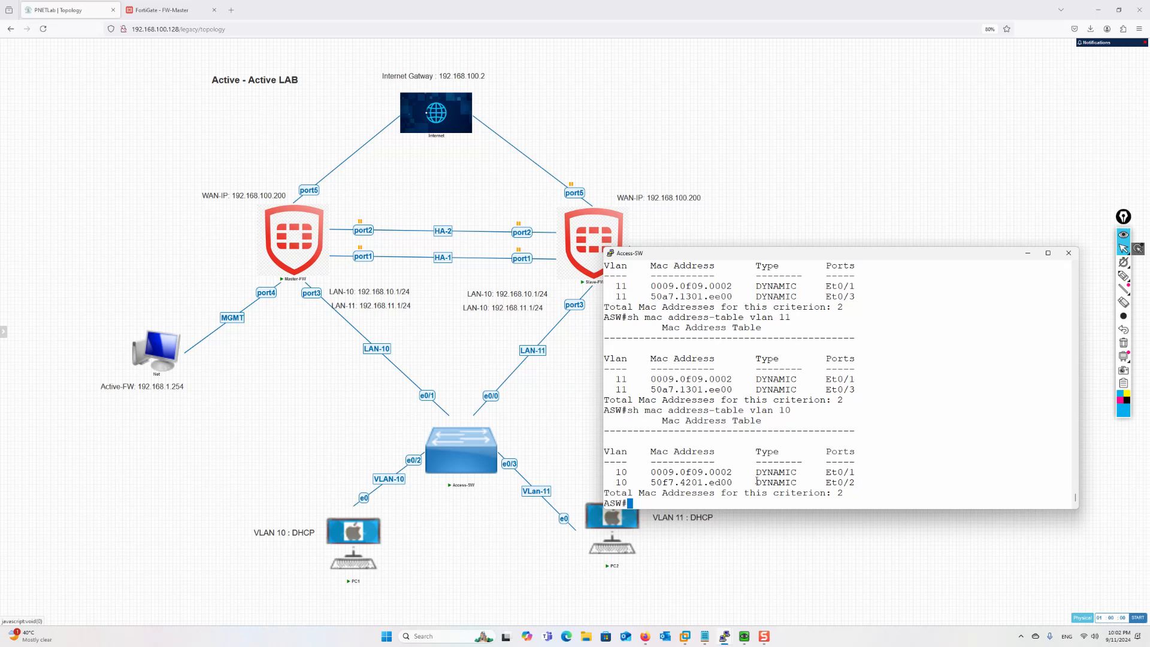
Log in to the Slave-FW console as admin
mouse_move(726, 644)
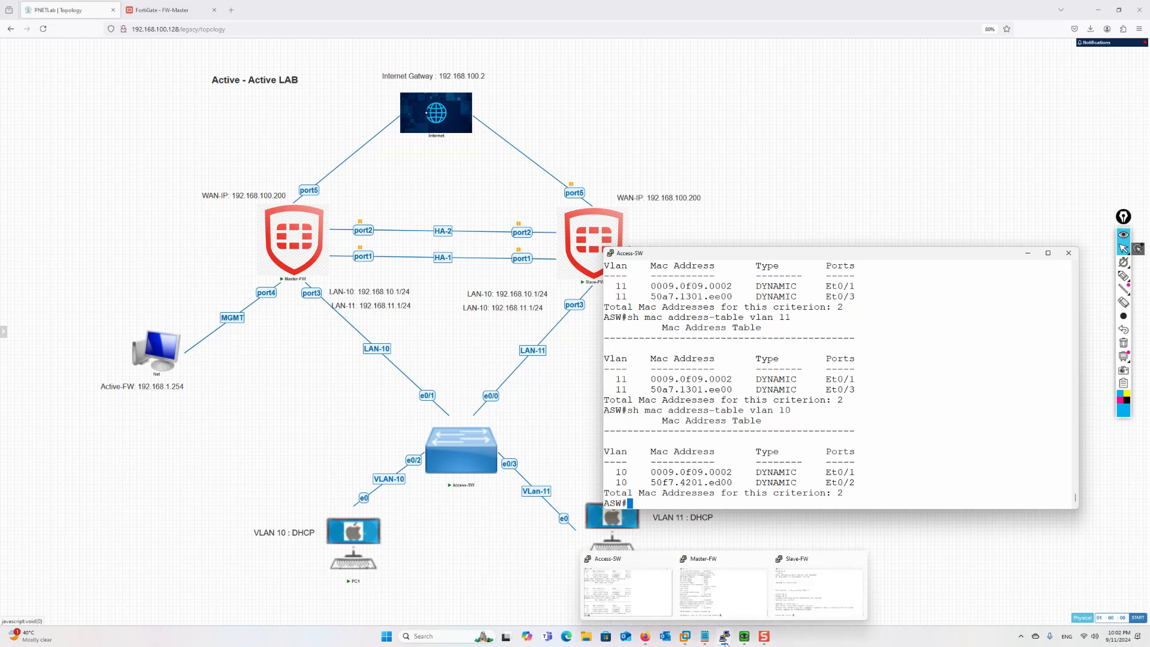
left_click(791, 605)
key("Return")
key("Return")
key("Return")
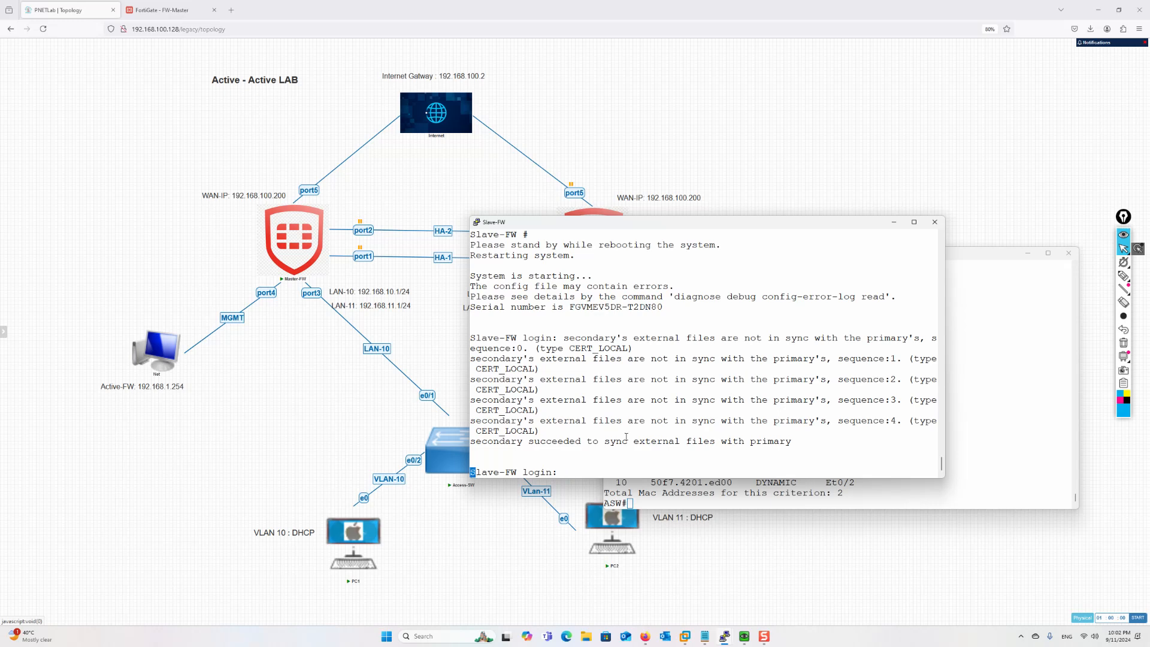
type("admin")
key("Return")
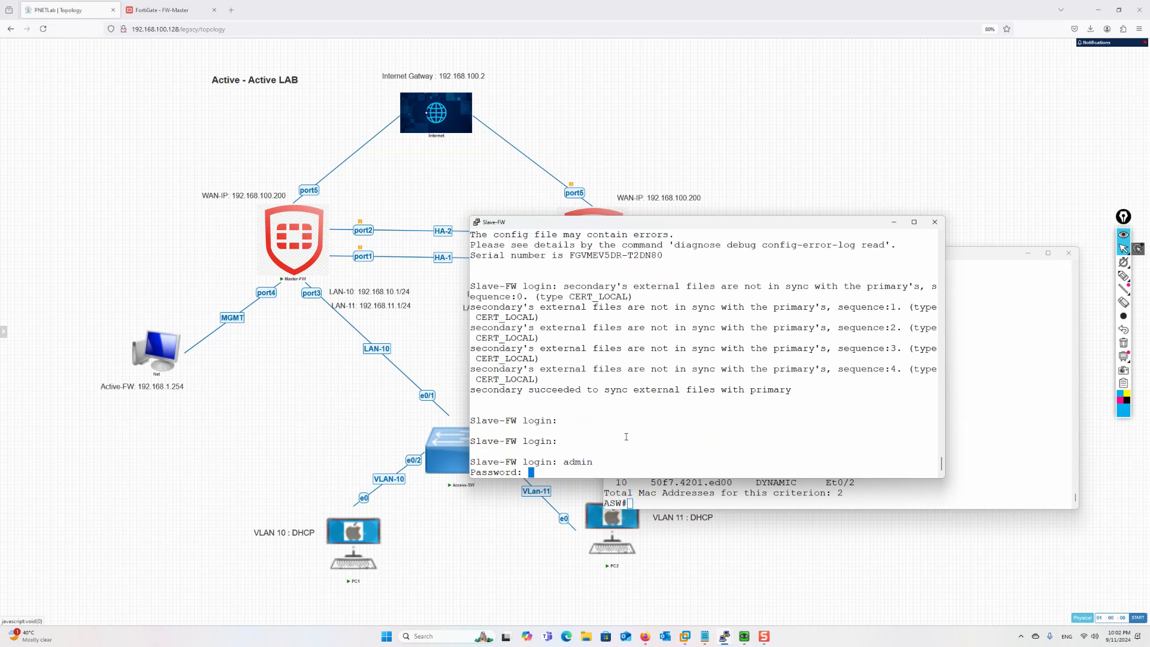
key("Return")
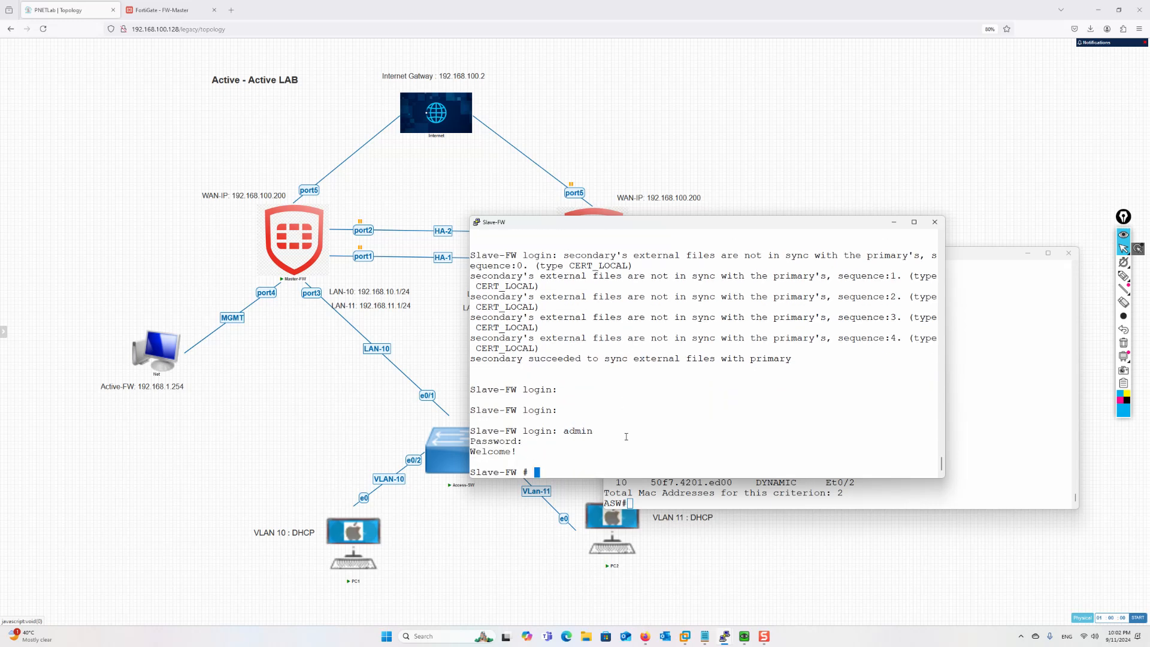
Enable HA override on Slave-FW with 'config system ha', 'set override enable' and 'end'
type("config system ha")
key("Return")
type("set override ")
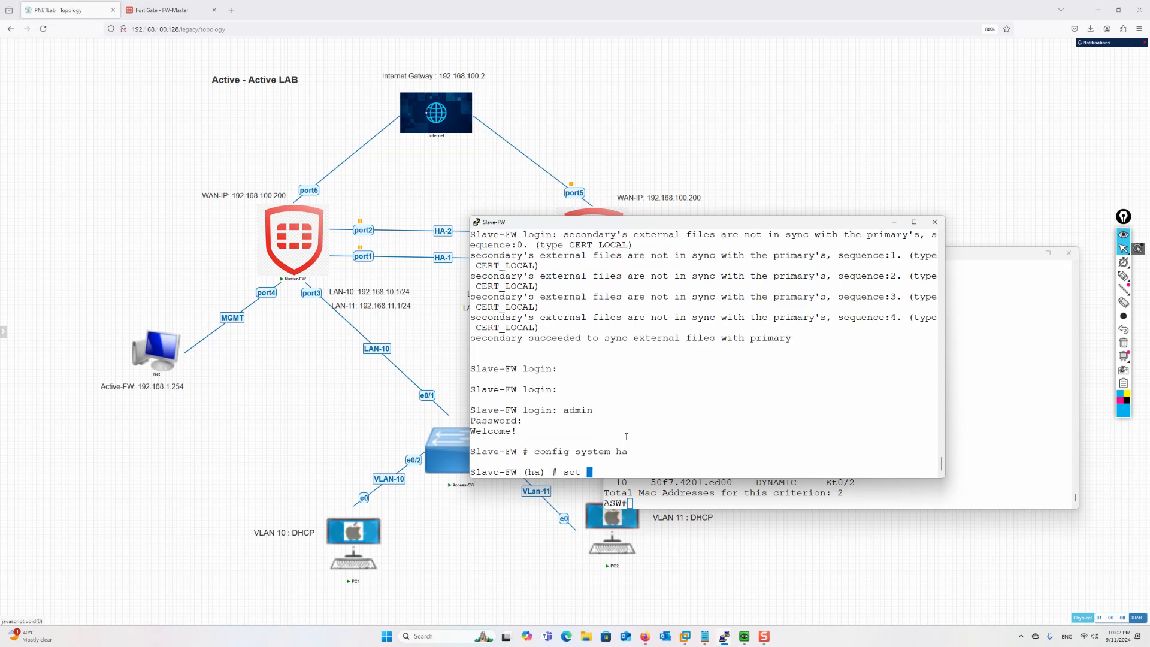
type("enable")
key("Return")
type("end")
key("Return")
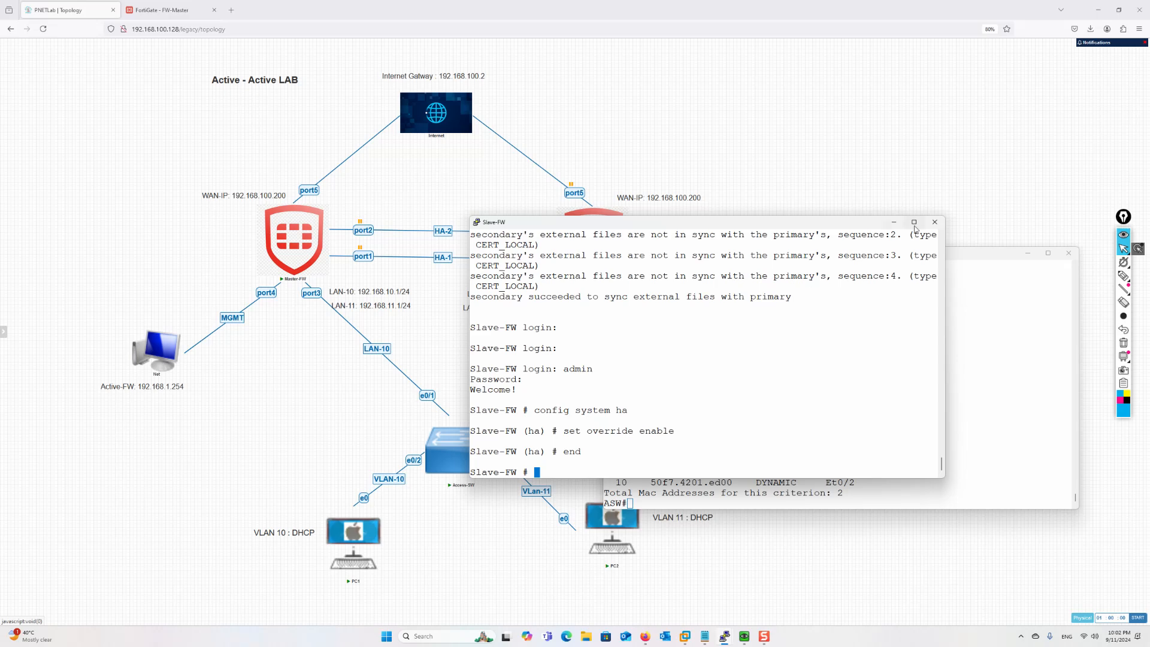
left_click(896, 223)
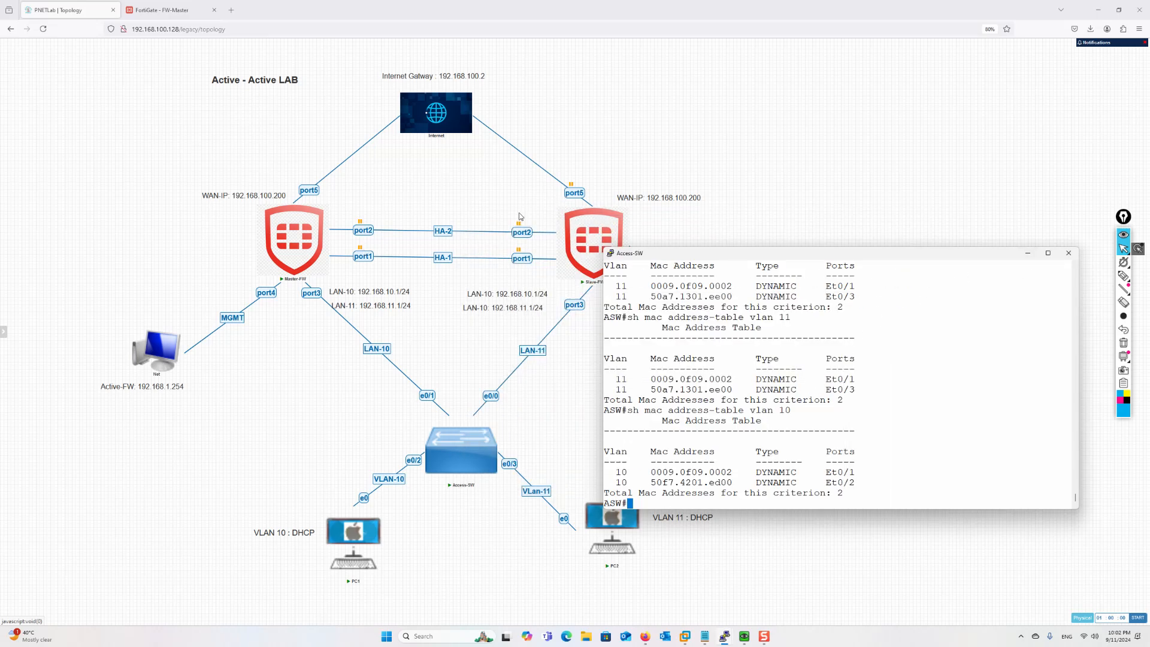
Reload the FortiGate web GUI, log in as admin, and confirm Slave-FW is the sole Primary member
left_click(1028, 253)
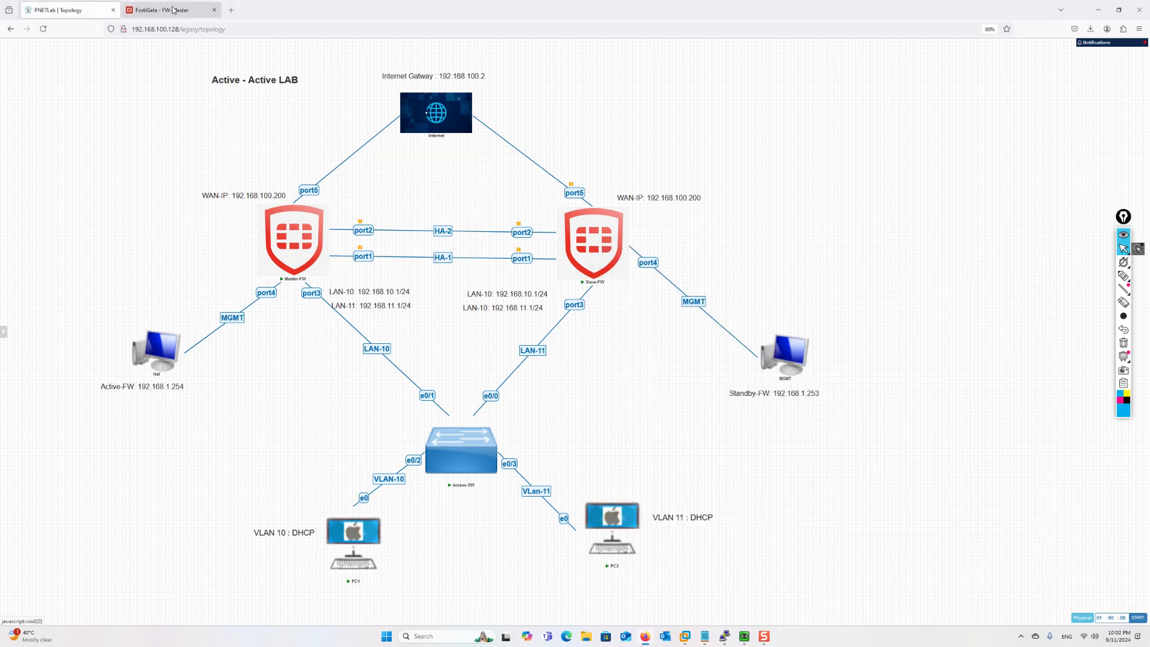
left_click(160, 10)
left_click(43, 29)
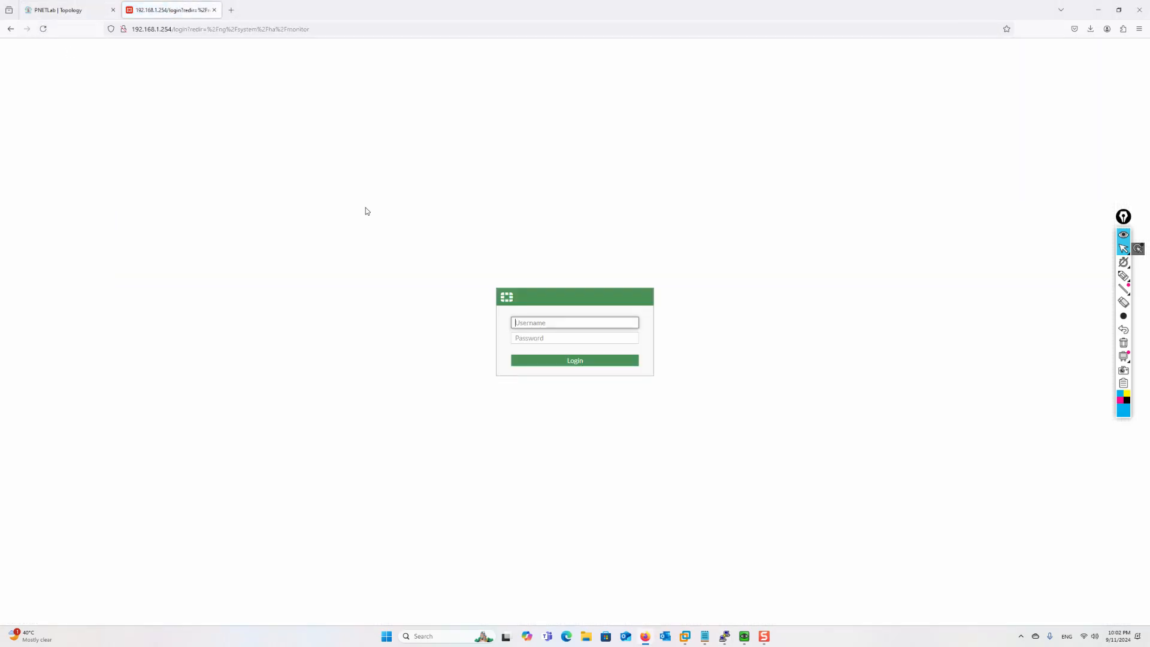
type("admin")
key("Tab")
type("ad")
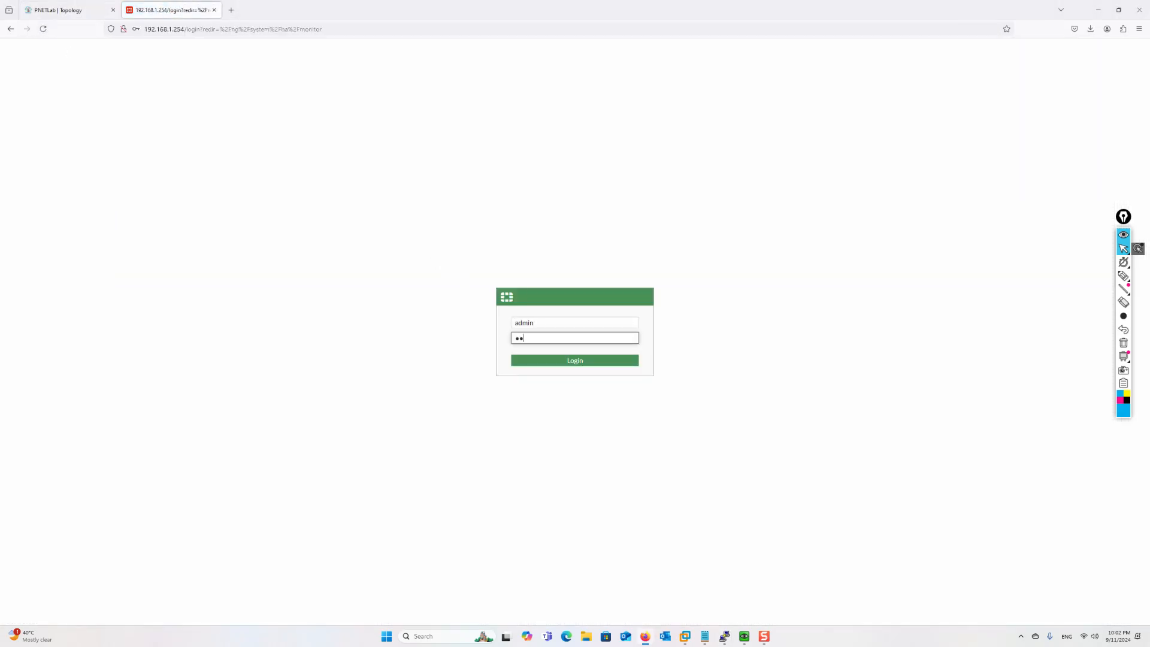
type("min")
key("Return")
left_click(259, 137)
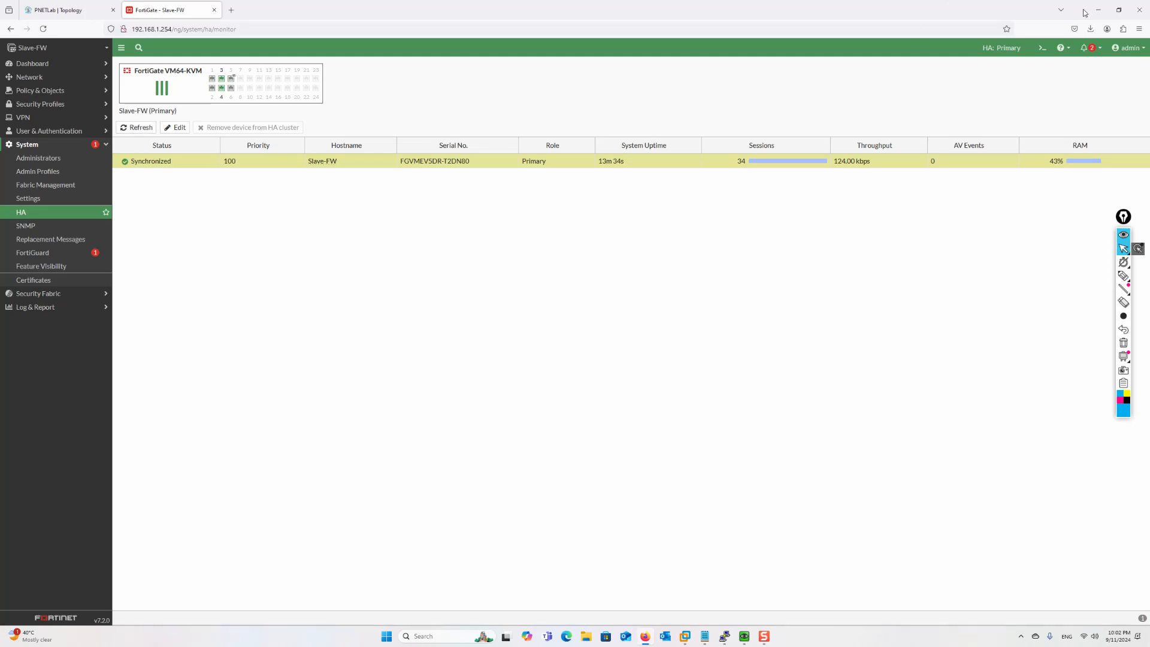
left_click(66, 17)
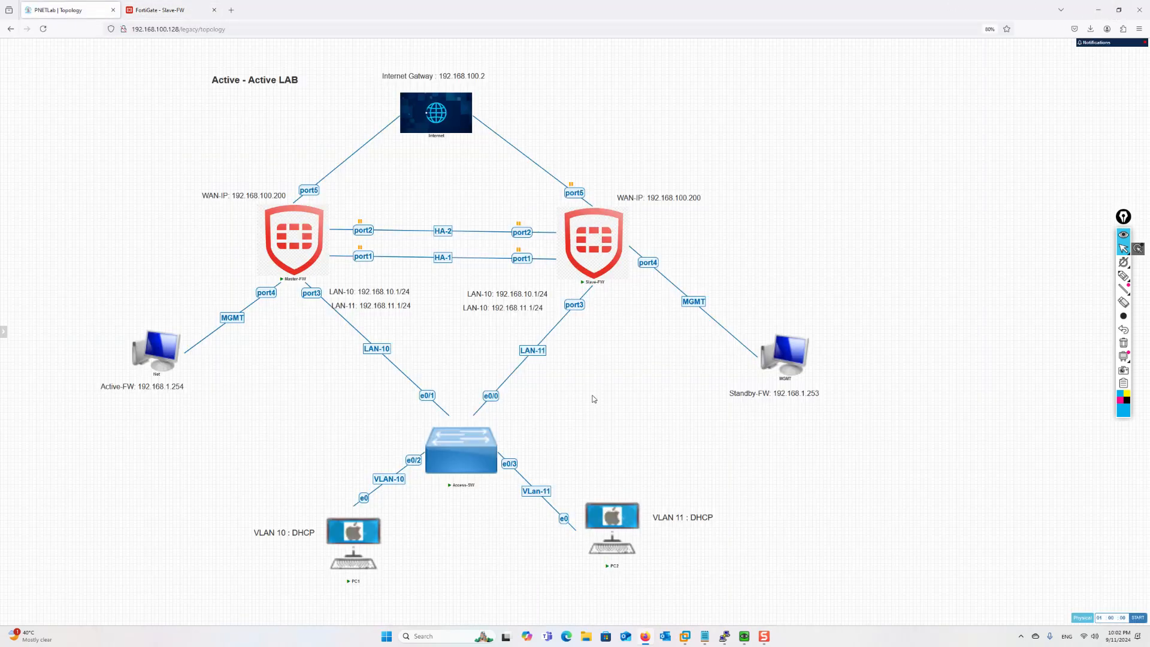
Bring up the PC1 and PC2 consoles showing their 8.8.8.8 pings failing
mouse_move(745, 636)
left_click(713, 592)
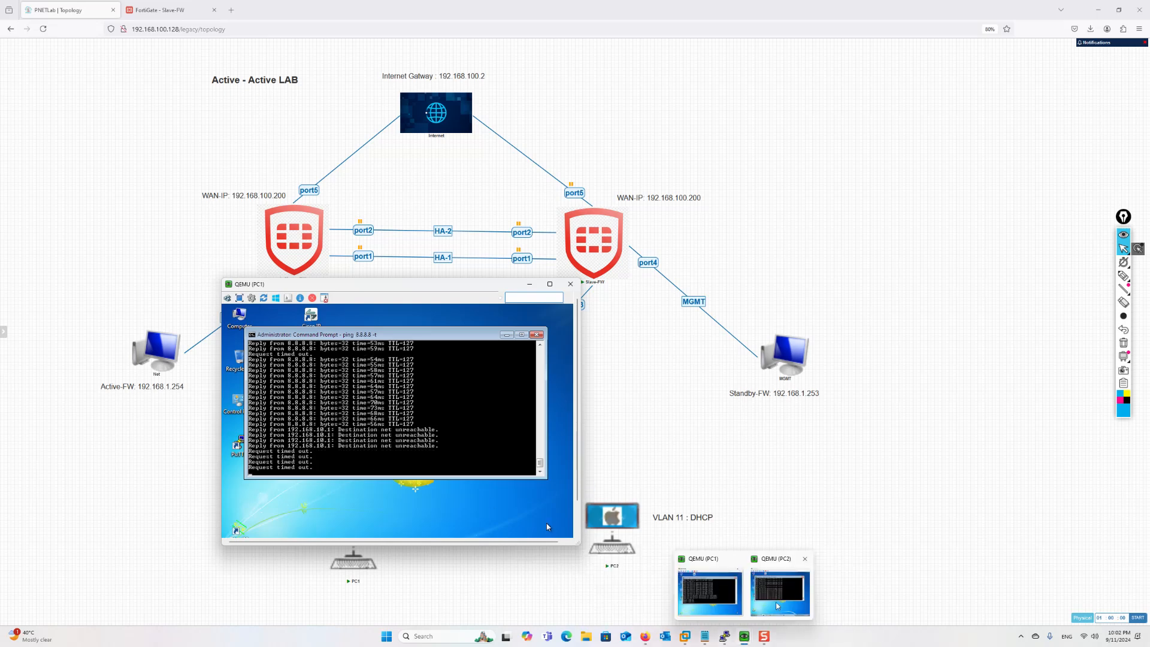
left_click(784, 591)
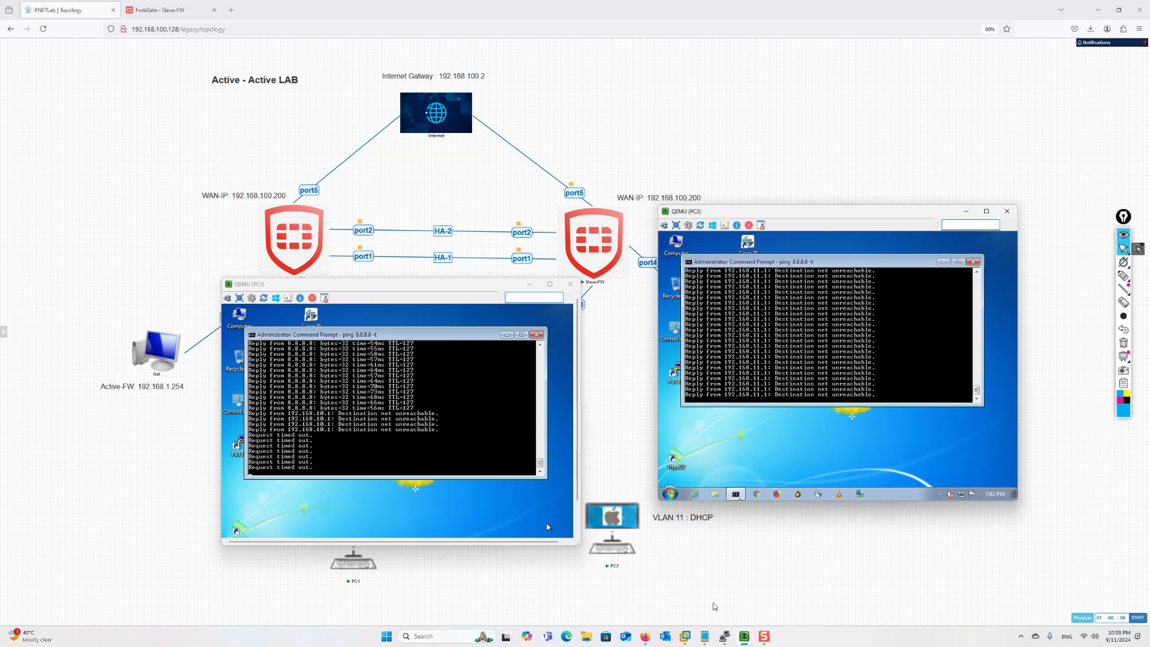
Review the 'set override enable' command on the Master-FW console, then hide it
mouse_move(725, 636)
left_click(725, 602)
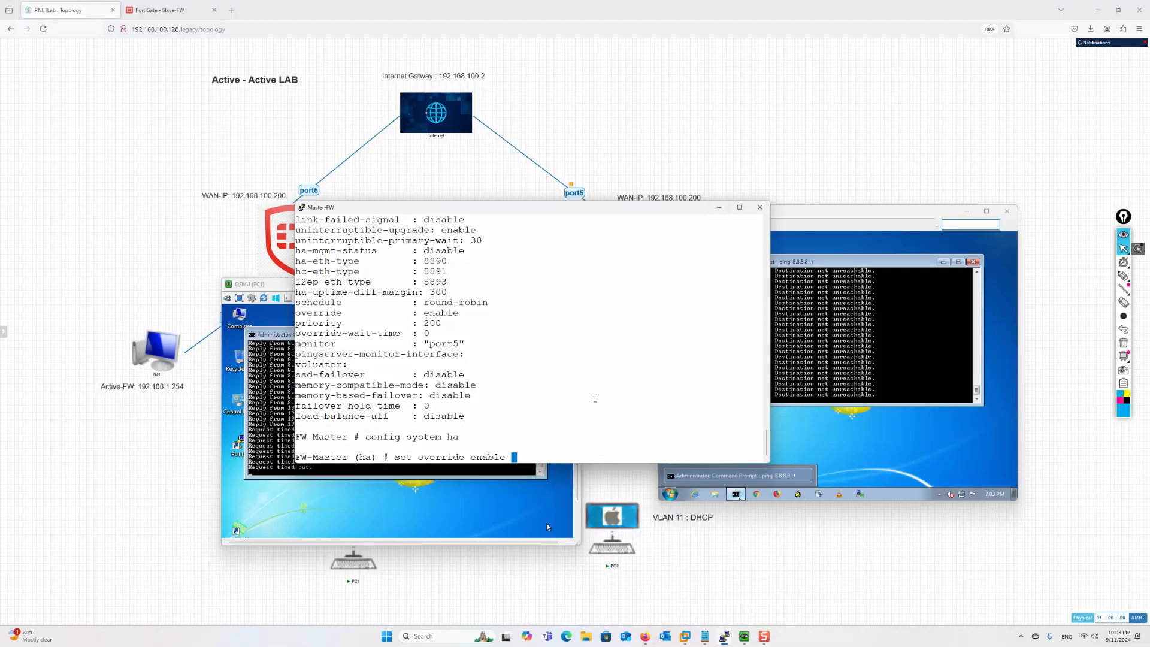
key("BackSpace")
key("BackSpace")
key("BackSpace")
key("BackSpace")
key("BackSpace")
key("BackSpace")
key("BackSpace")
key("BackSpace")
key("BackSpace")
left_click(719, 207)
List the Access-SW MAC address tables for VLAN 10 and VLAN 11
mouse_move(725, 636)
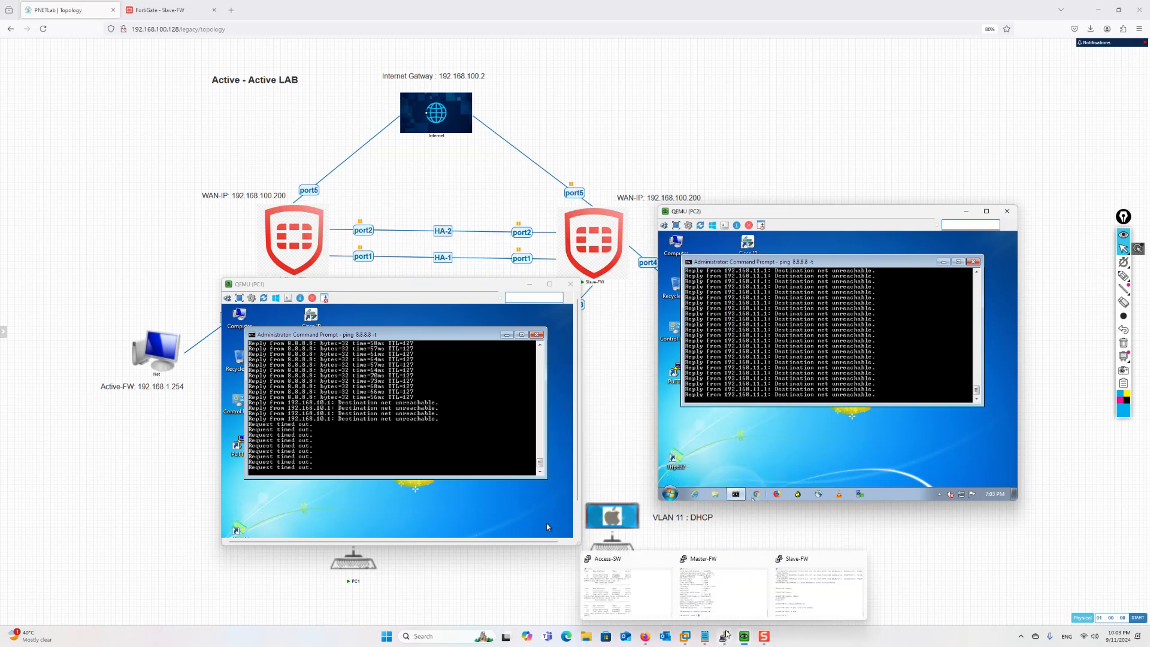
left_click(652, 593)
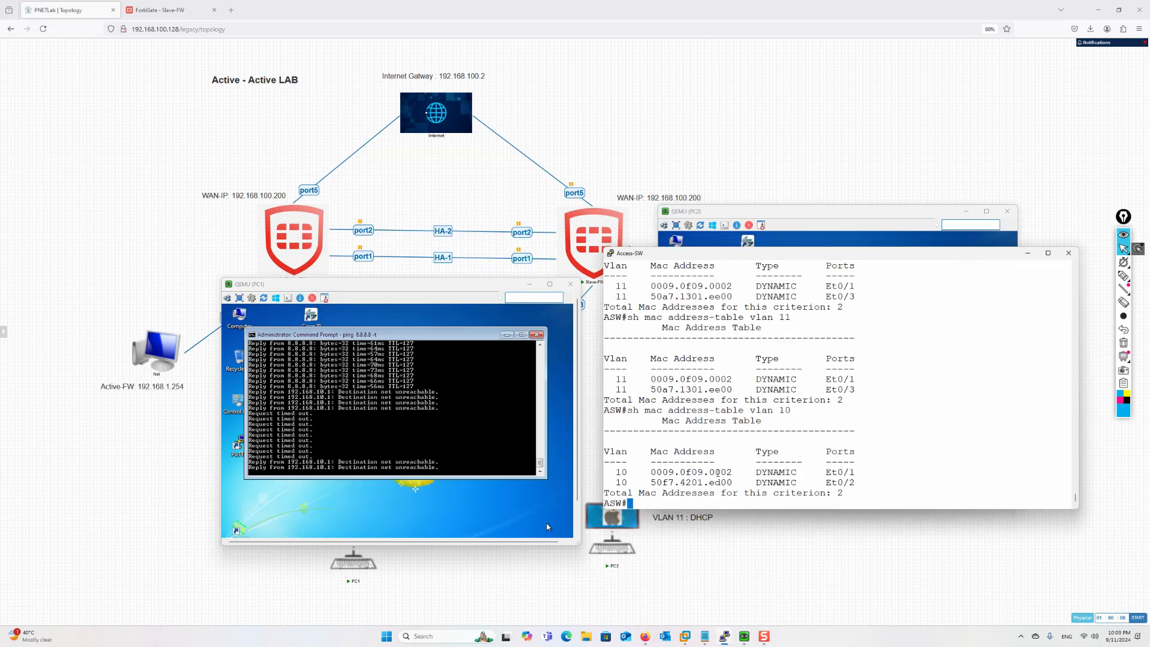
key("Return")
key("Up")
key("BackSpace")
type("11")
key("Return")
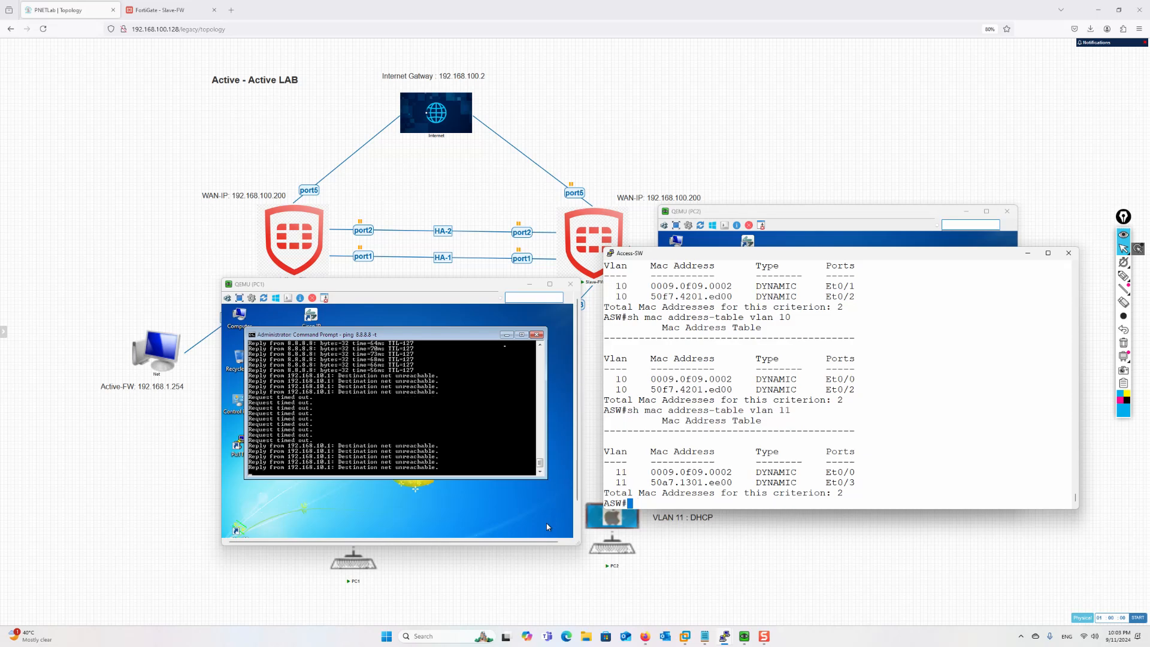
Hide the PC1 and PC2 consoles to reveal the full topology and its Slave-FW port5 link
left_click(529, 285)
left_click(966, 212)
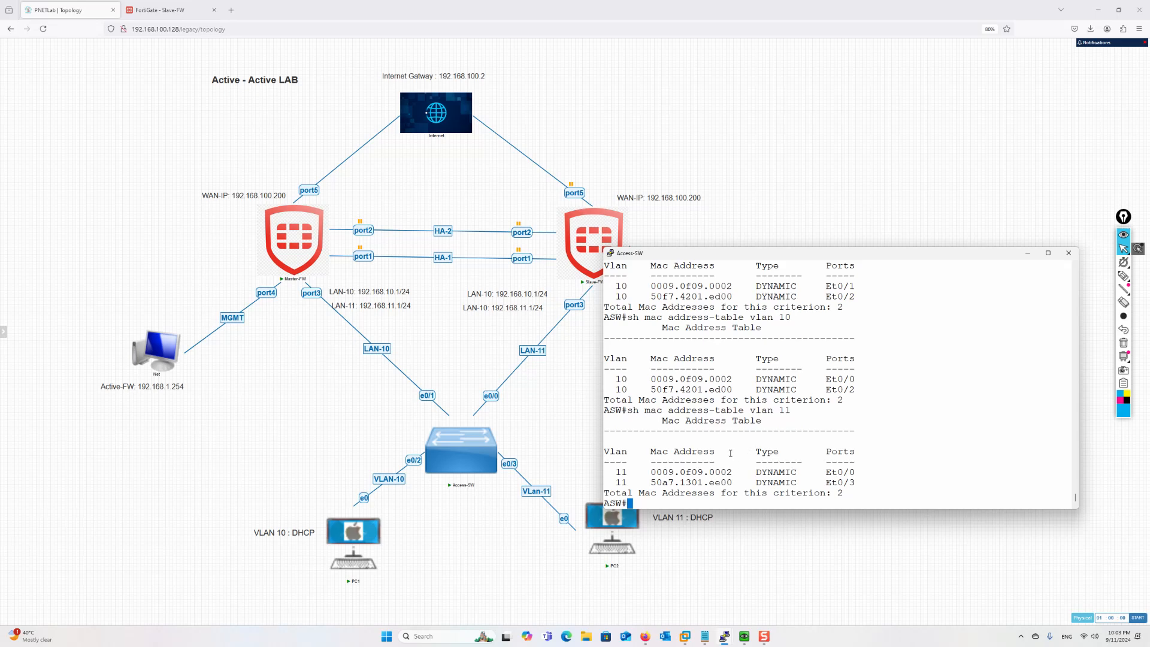
right_click(578, 195)
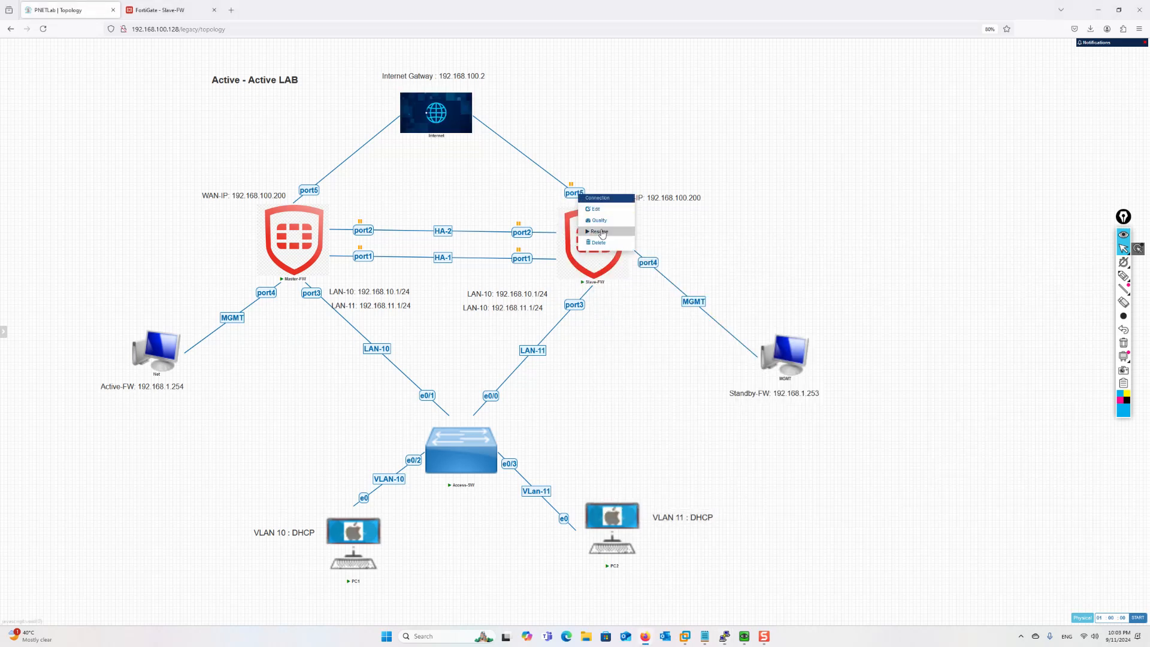
Resume Slave-FW's port5, port2 and port1 links and Master-FW's port2 and port1 links
left_click(599, 232)
right_click(525, 230)
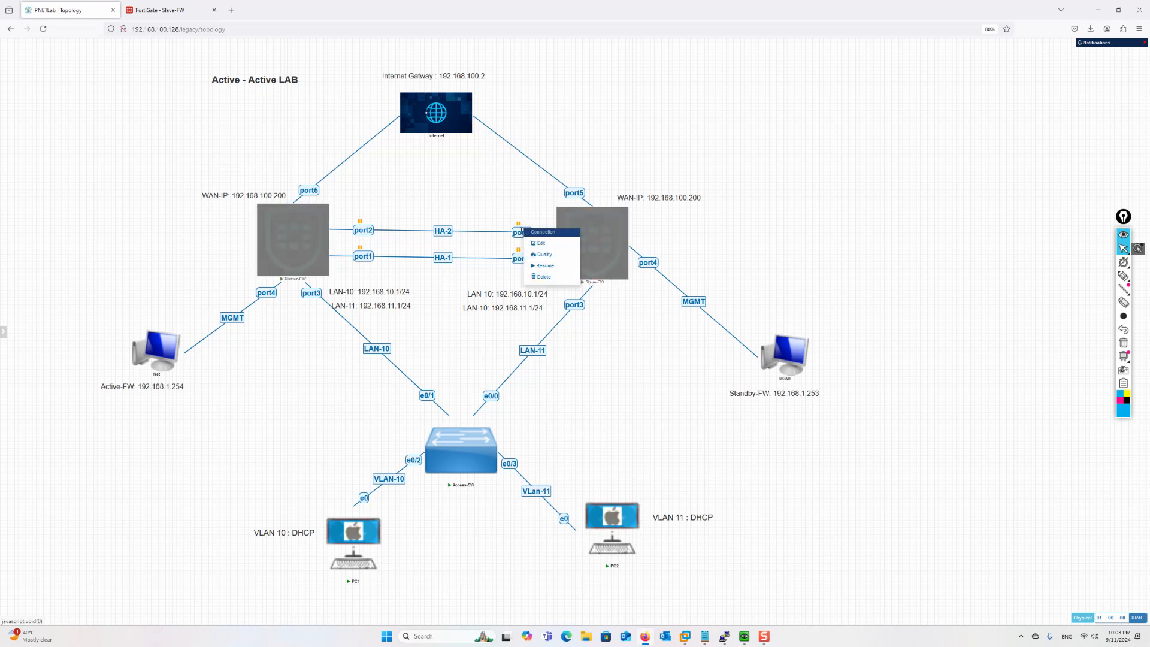
left_click(542, 265)
right_click(519, 259)
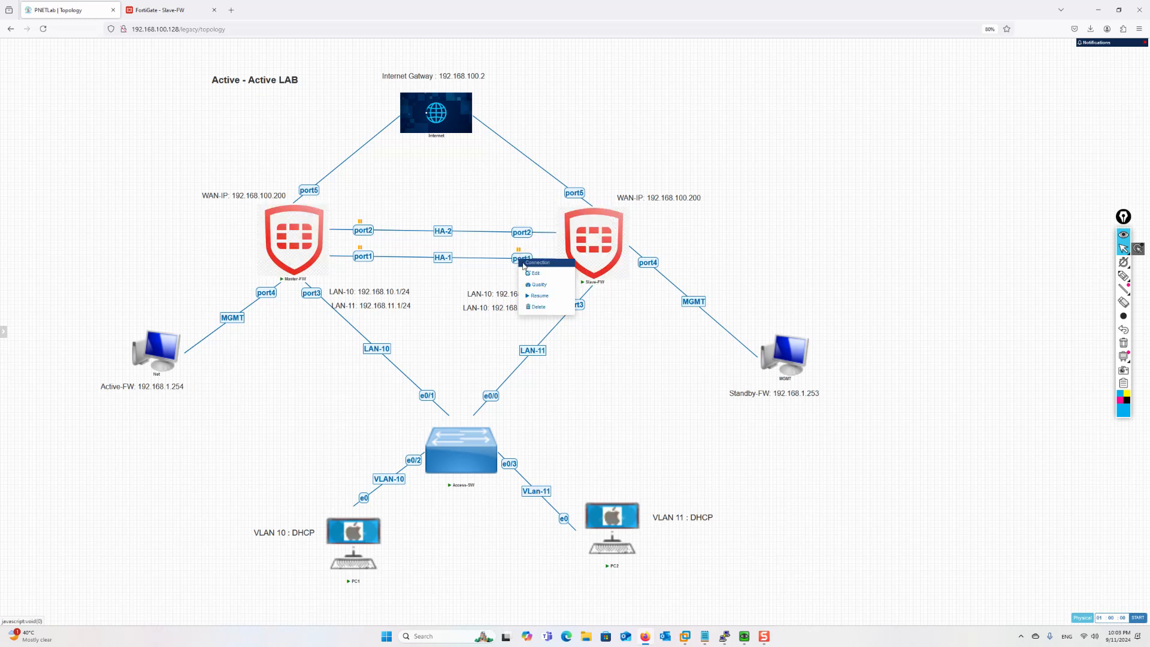
left_click(538, 297)
right_click(362, 232)
left_click(380, 268)
right_click(365, 256)
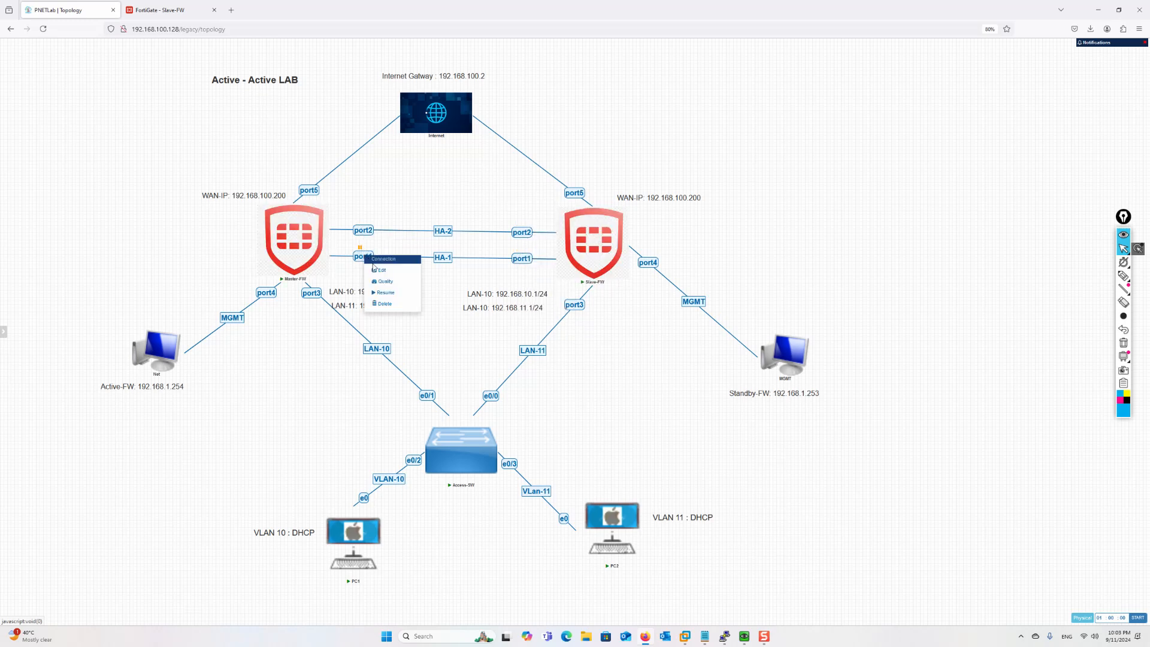
left_click(385, 293)
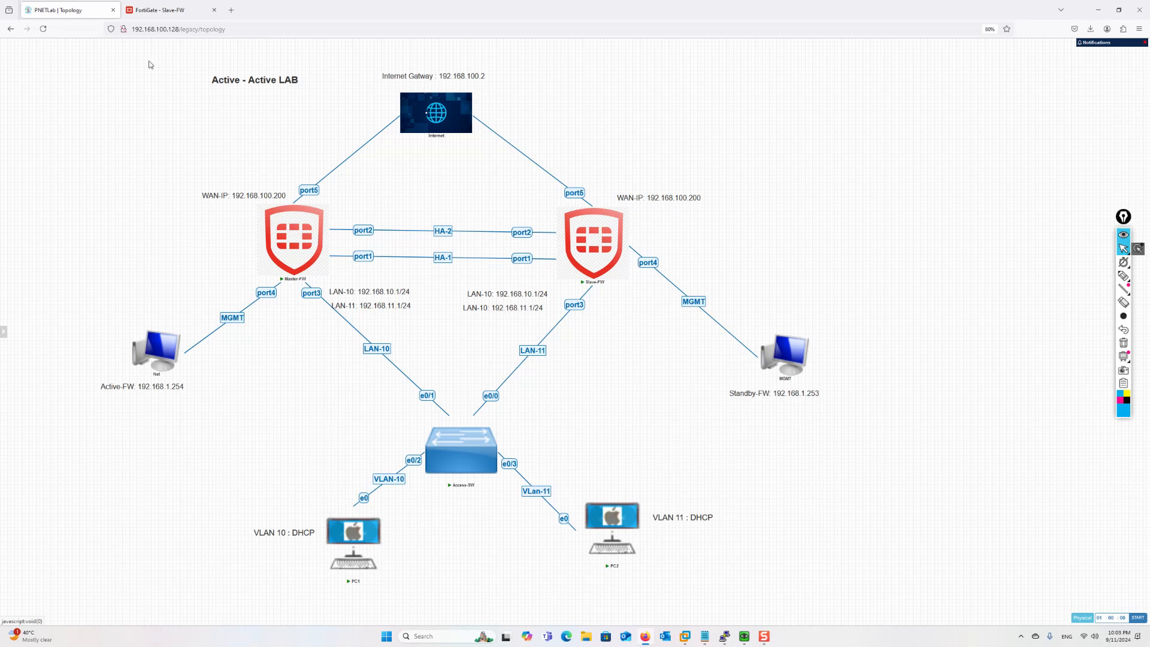
left_click(158, 13)
Refresh the HA monitor showing FW-Master primary again, then reopen PC1's console on the topology
left_click(142, 133)
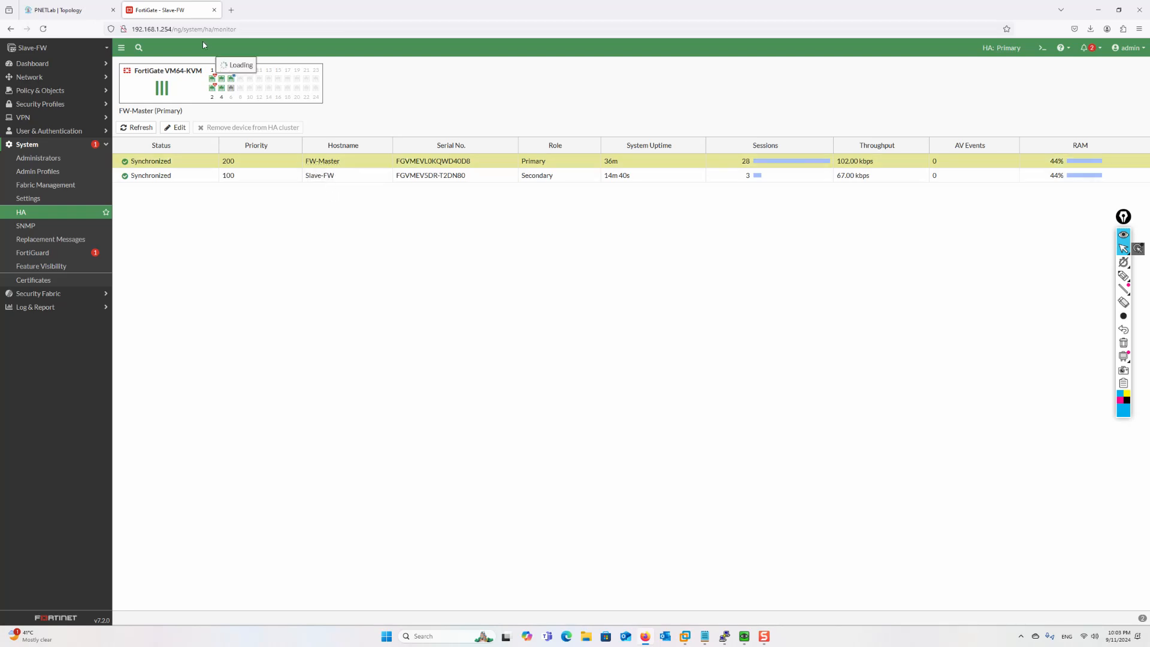
left_click(78, 12)
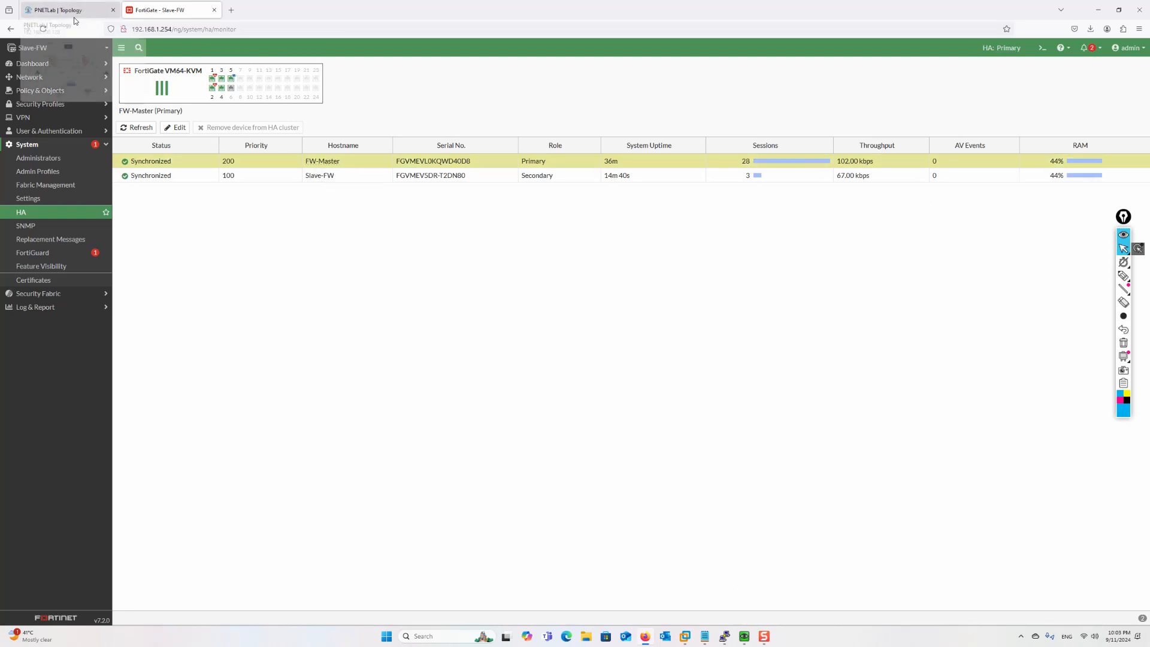
mouse_move(744, 636)
left_click(730, 610)
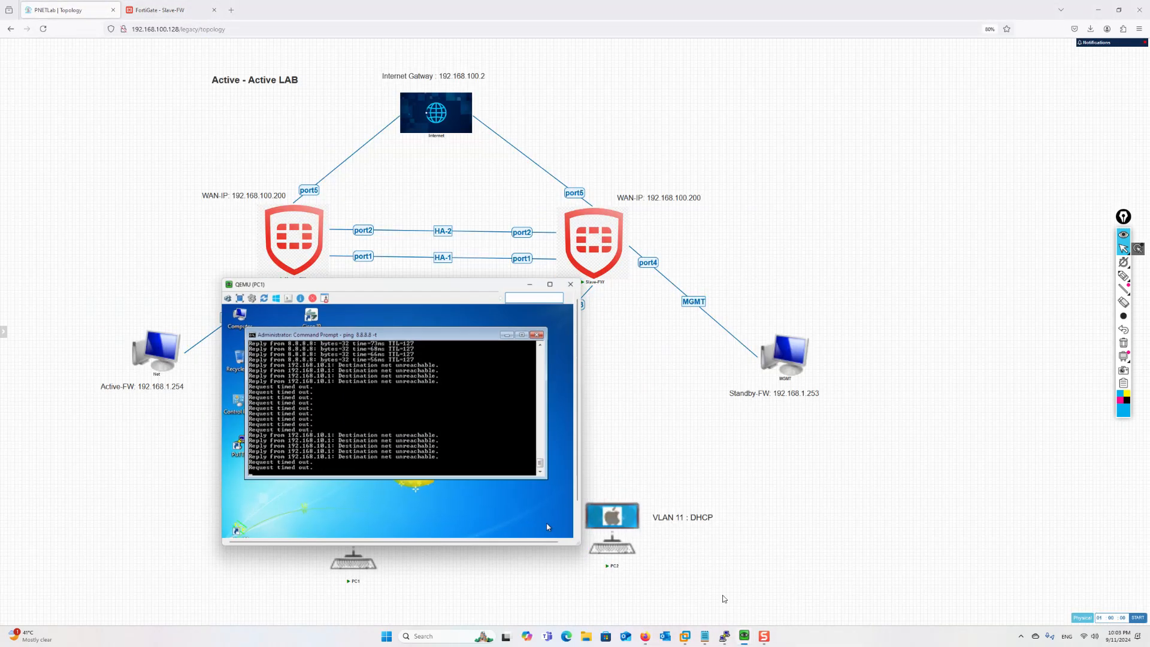
Confirm the PC2 ping to 8.8.8.8 replies again, then hide both PC consoles
left_click(786, 590)
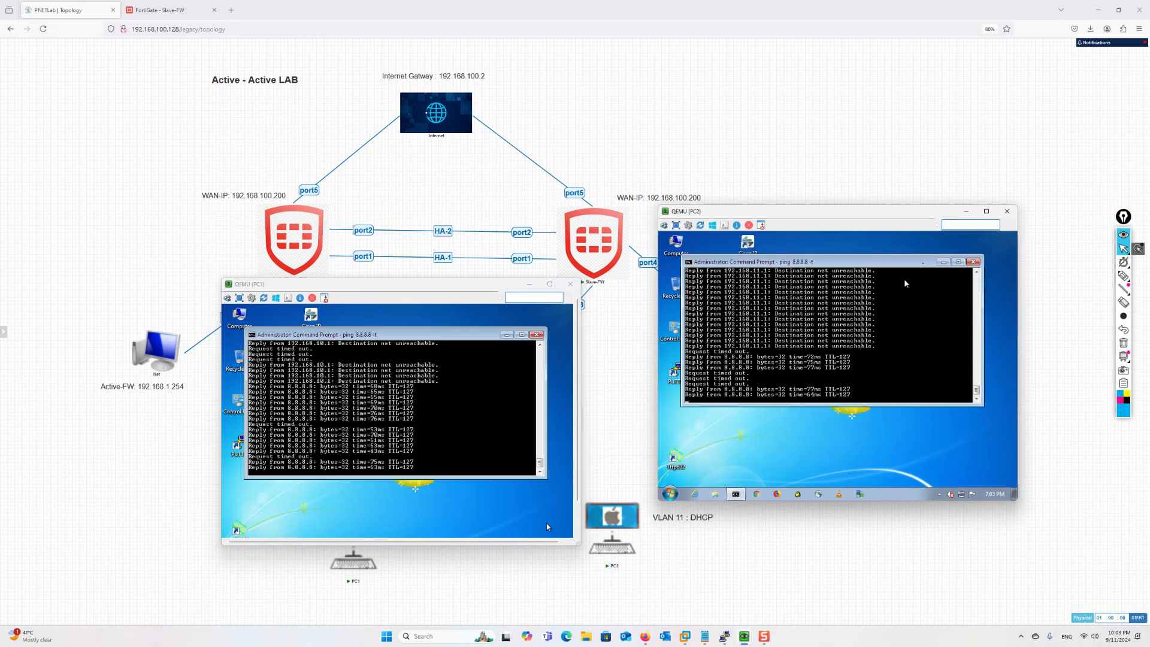
left_click(968, 212)
left_click(529, 284)
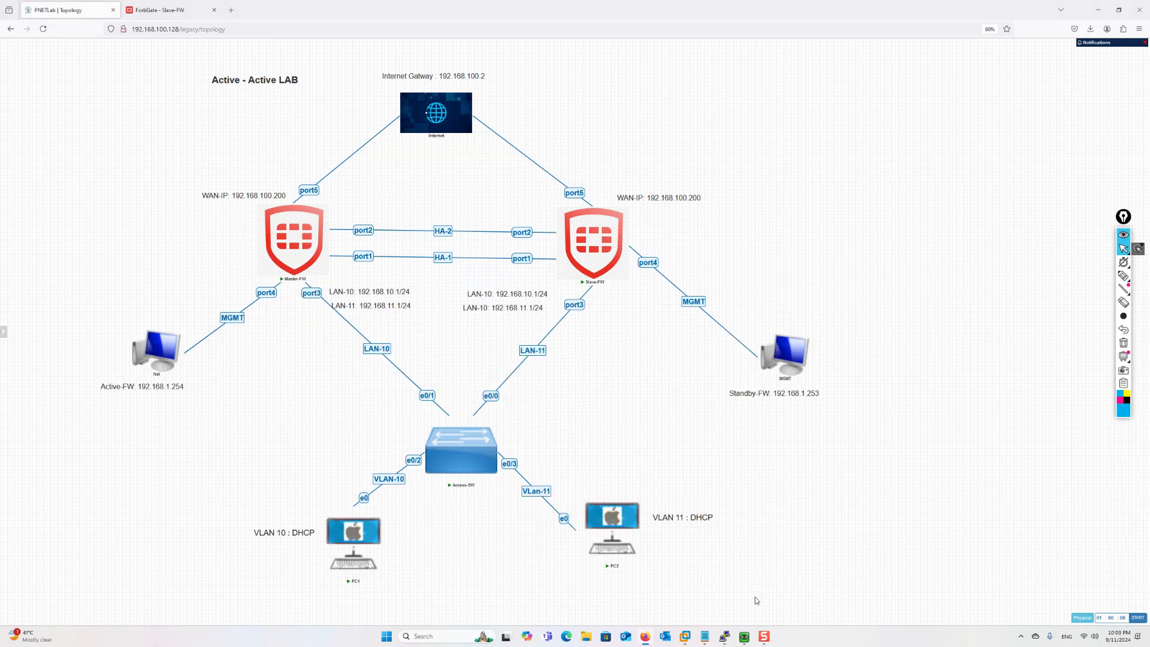
Re-run the Access-SW MAC table lookups for VLAN 11 and VLAN 10, then hide its console
mouse_move(725, 640)
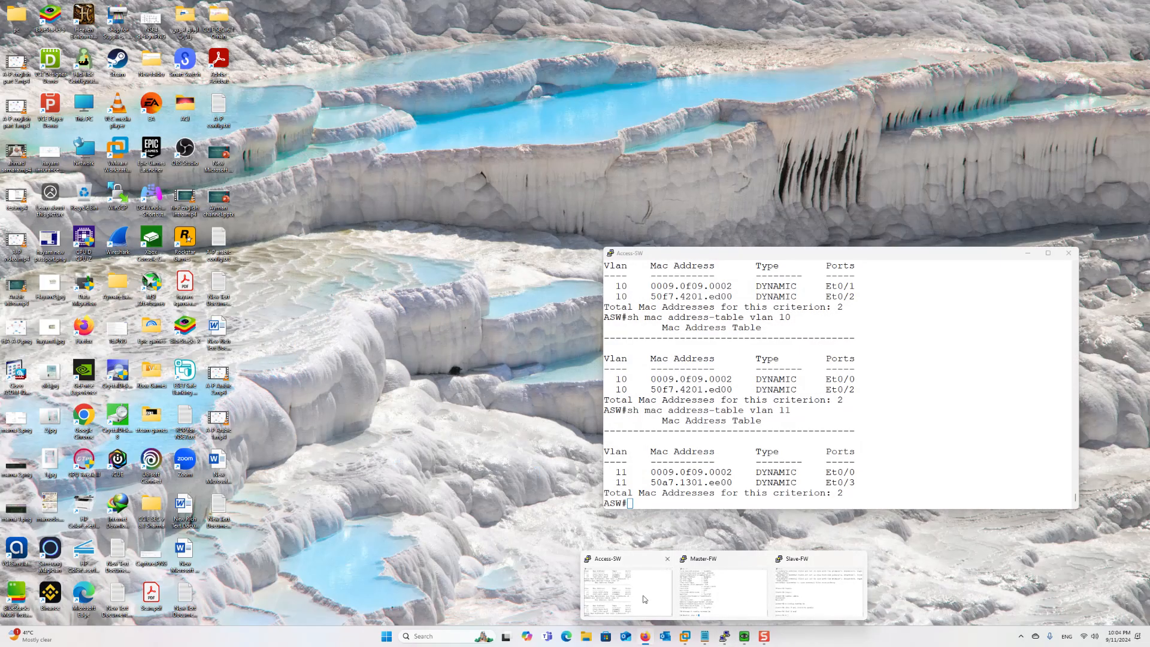
left_click(627, 593)
key("Up")
key("Return")
key("Up")
key("BackSpace")
type("0")
key("Return")
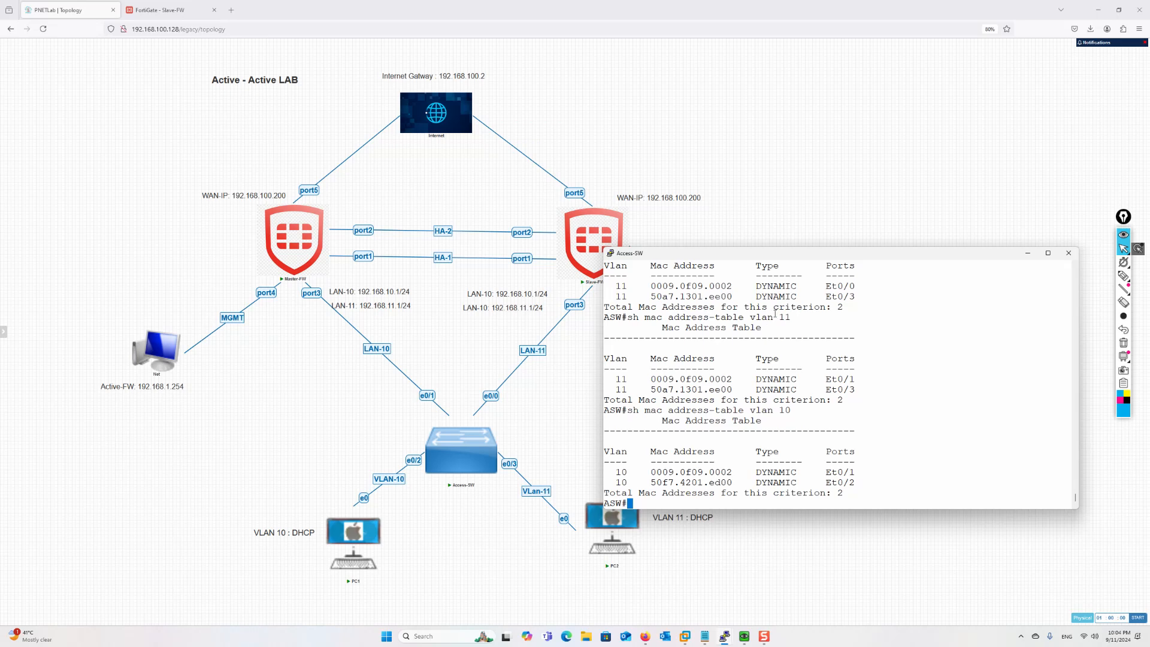
left_click(1028, 253)
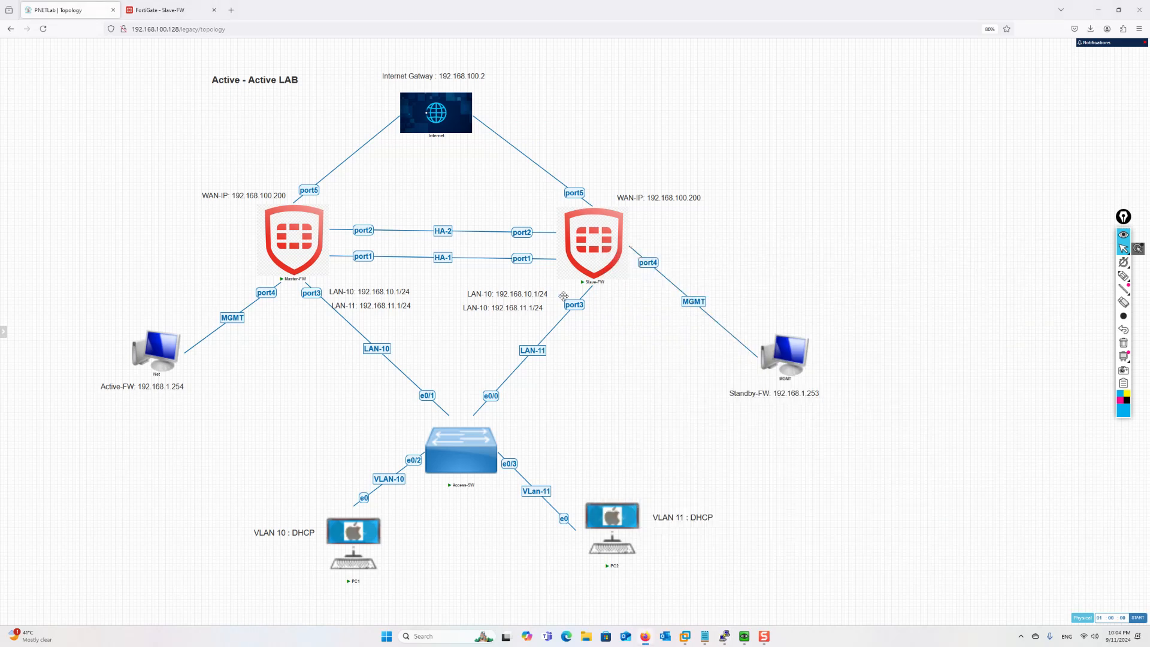
Suspend Master-FW's port5 internet uplink and the port1 and port2 HA links
right_click(367, 231)
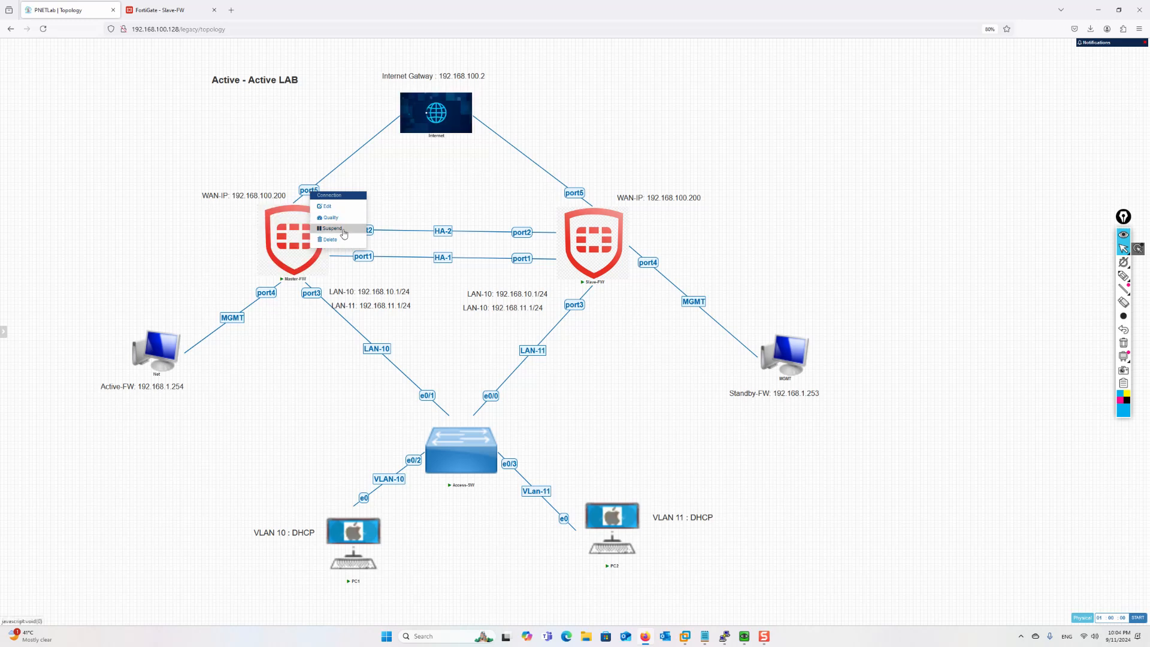
left_click(387, 269)
right_click(368, 257)
left_click(391, 294)
right_click(522, 232)
left_click(542, 271)
right_click(522, 259)
left_click(544, 297)
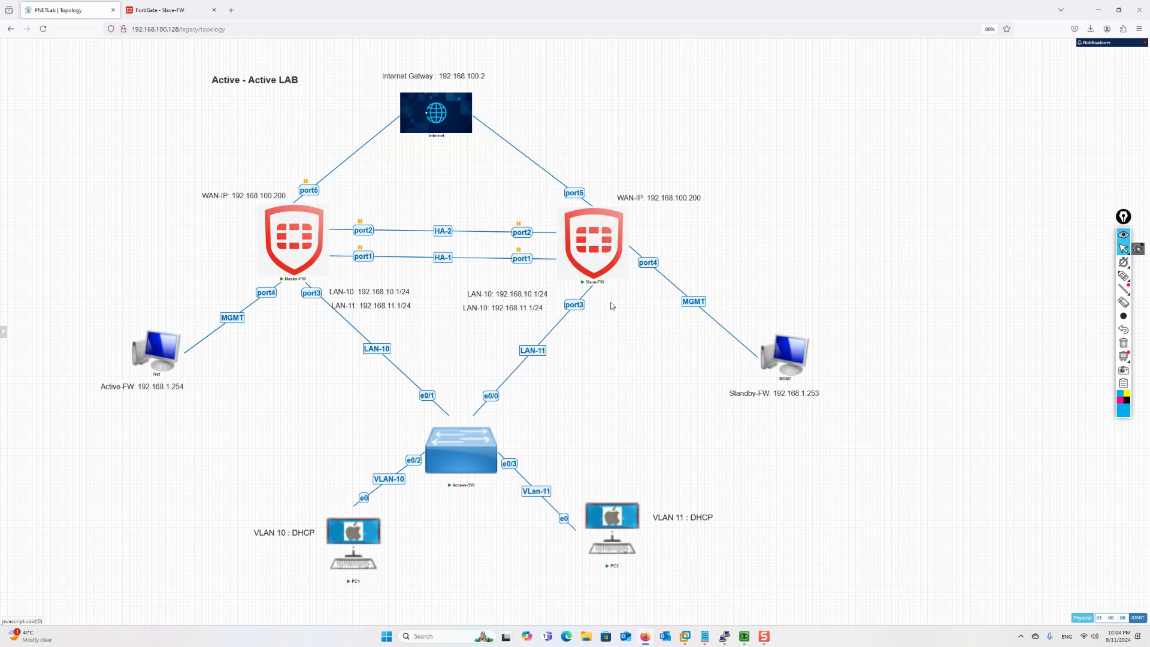
Check that the PC1 and PC2 pings to 8.8.8.8 return destination-net-unreachable, then hide both consoles
mouse_move(745, 636)
left_click(712, 593)
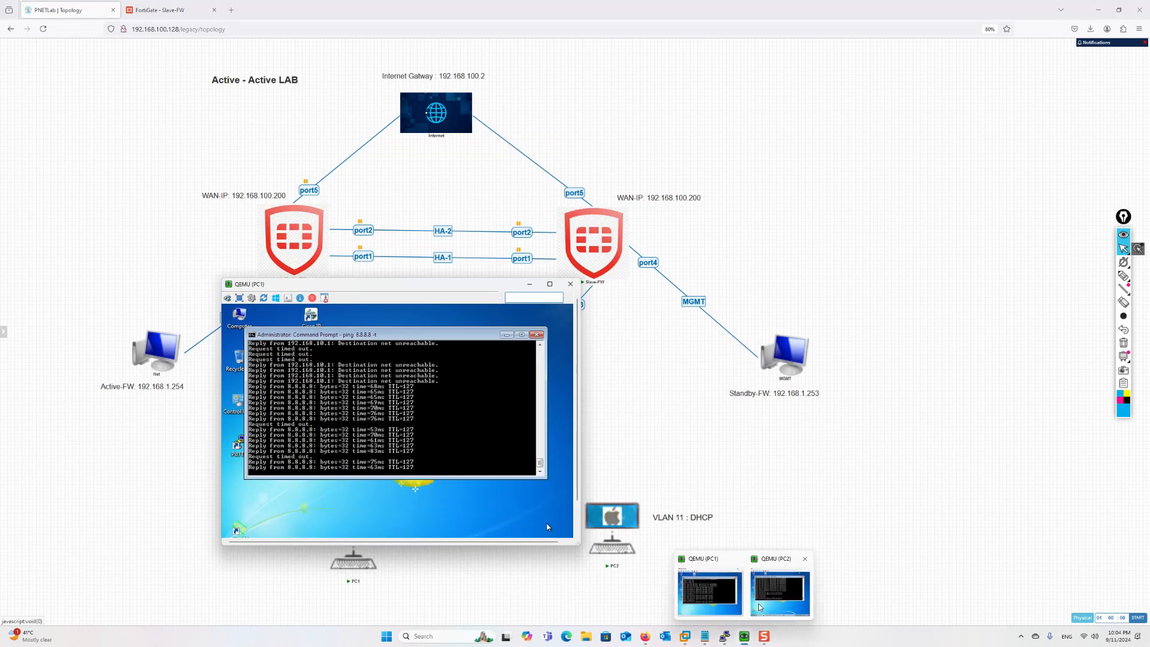
left_click(784, 593)
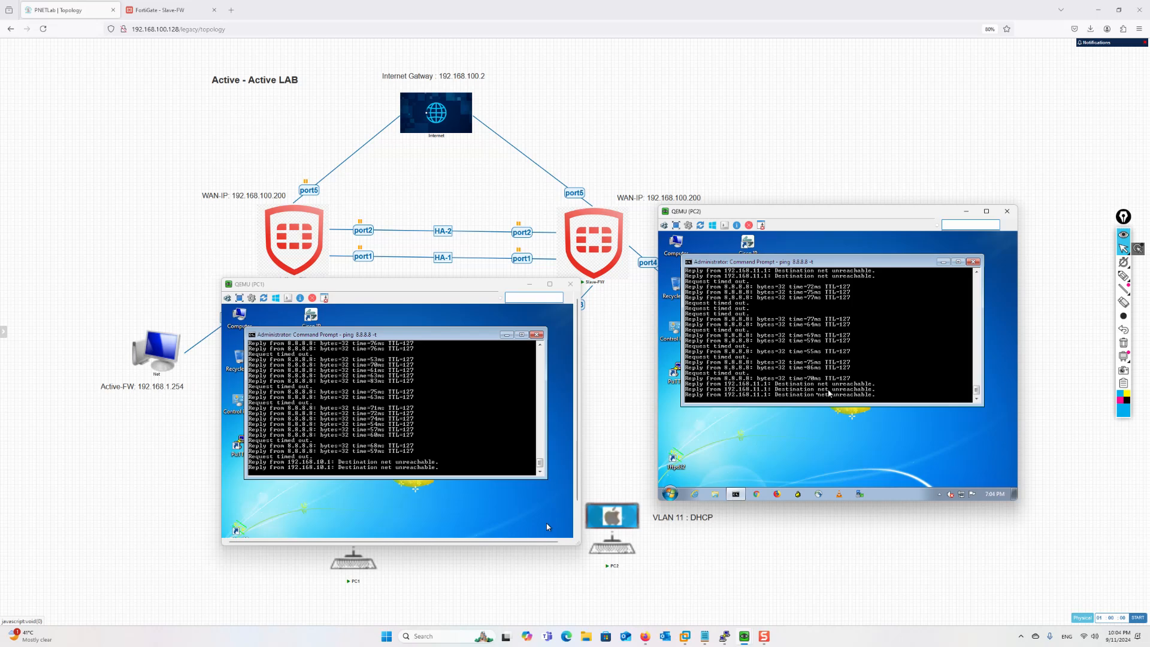
left_click(966, 211)
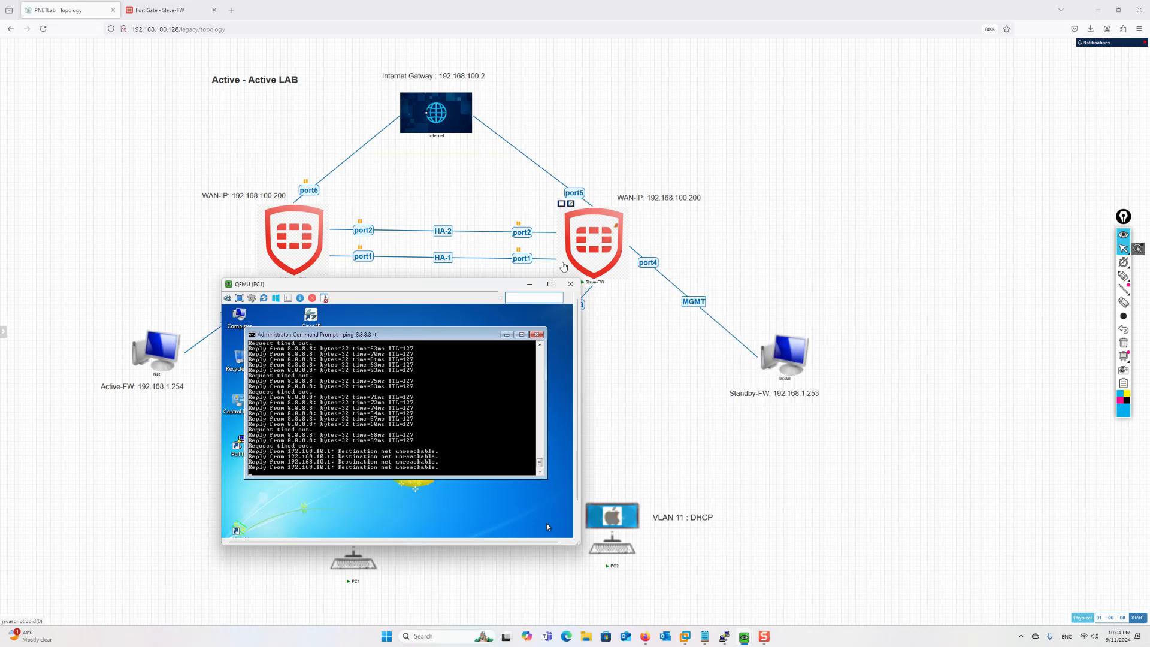
left_click(532, 284)
mouse_move(724, 630)
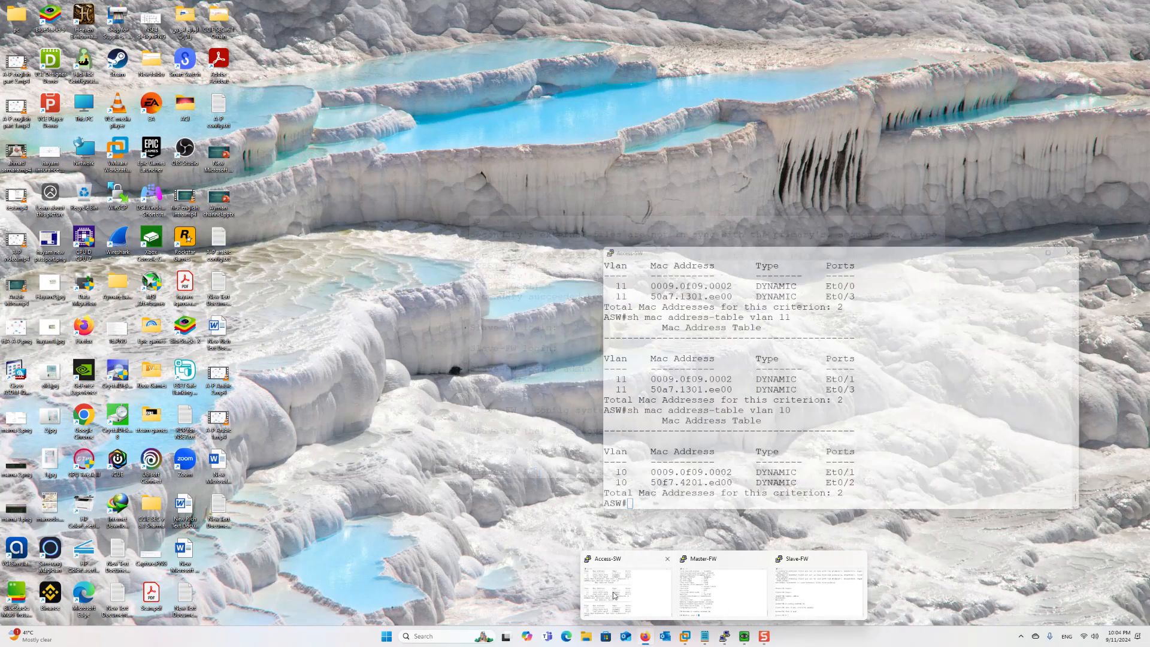
Show the Access-SW MAC address tables for VLAN 10 and VLAN 11
left_click(628, 590)
key("Up")
key("Return")
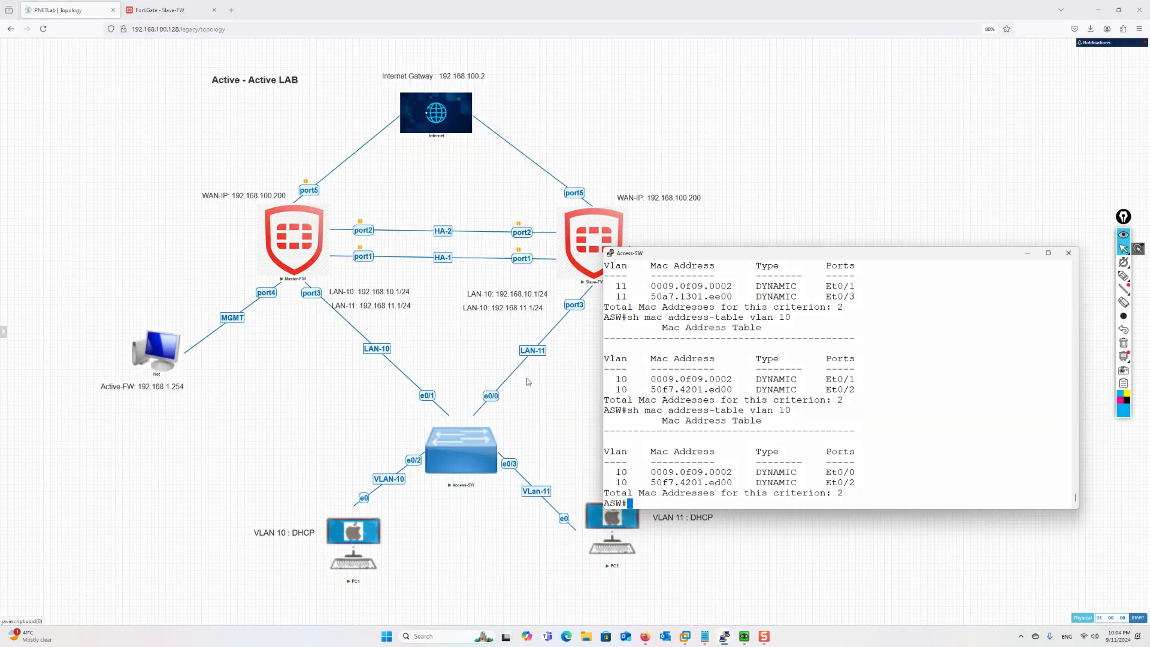
key("Up")
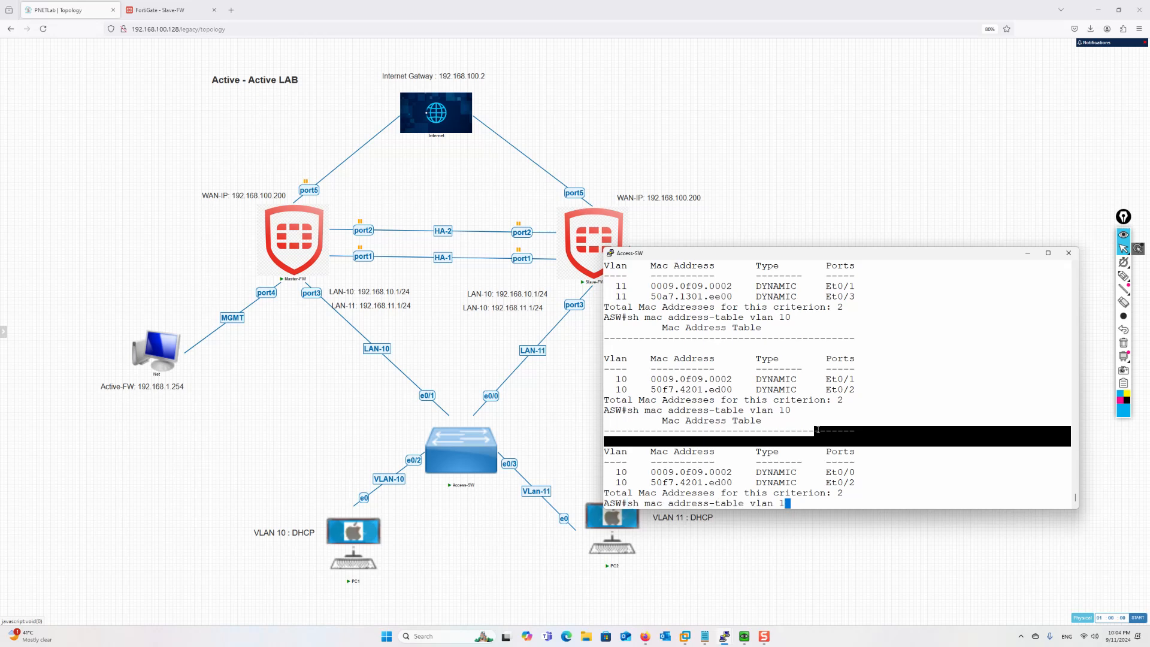
type("1")
key("Return")
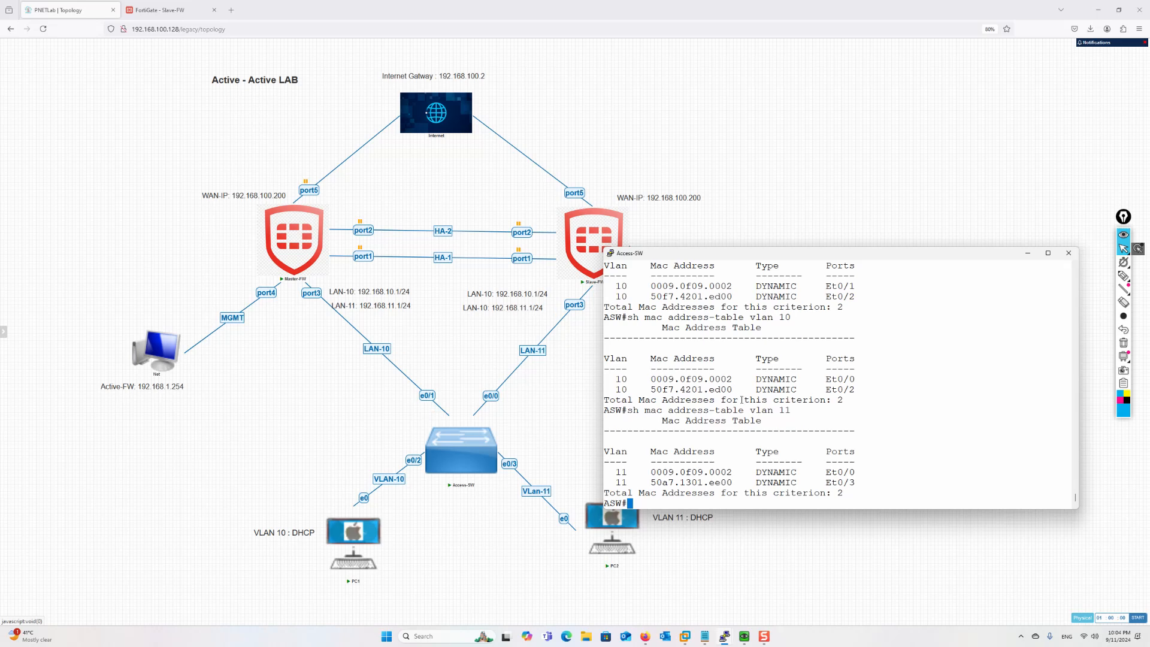
mouse_move(731, 634)
mouse_move(593, 221)
key("Up")
key("Return")
Clear the dynamic MAC address-table entries for VLAN 10 and VLAN 11
key("Up")
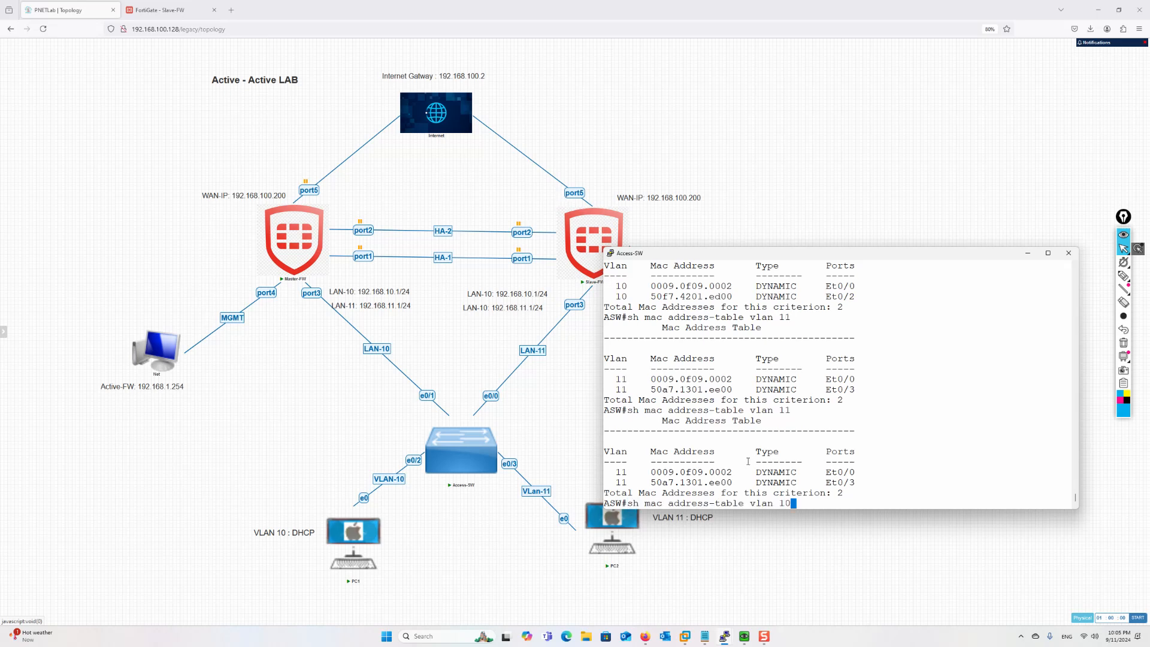
key("Up")
key("Up")
key("Return")
key("Up")
key("BackSpace")
type("1")
key("Return")
Recheck the VLAN 11 and VLAN 10 MAC tables to confirm both relearned their addresses
key("Up")
key("Up")
key("Up")
key("Return")
key("Up")
key("BackSpace")
type("0")
key("Return")
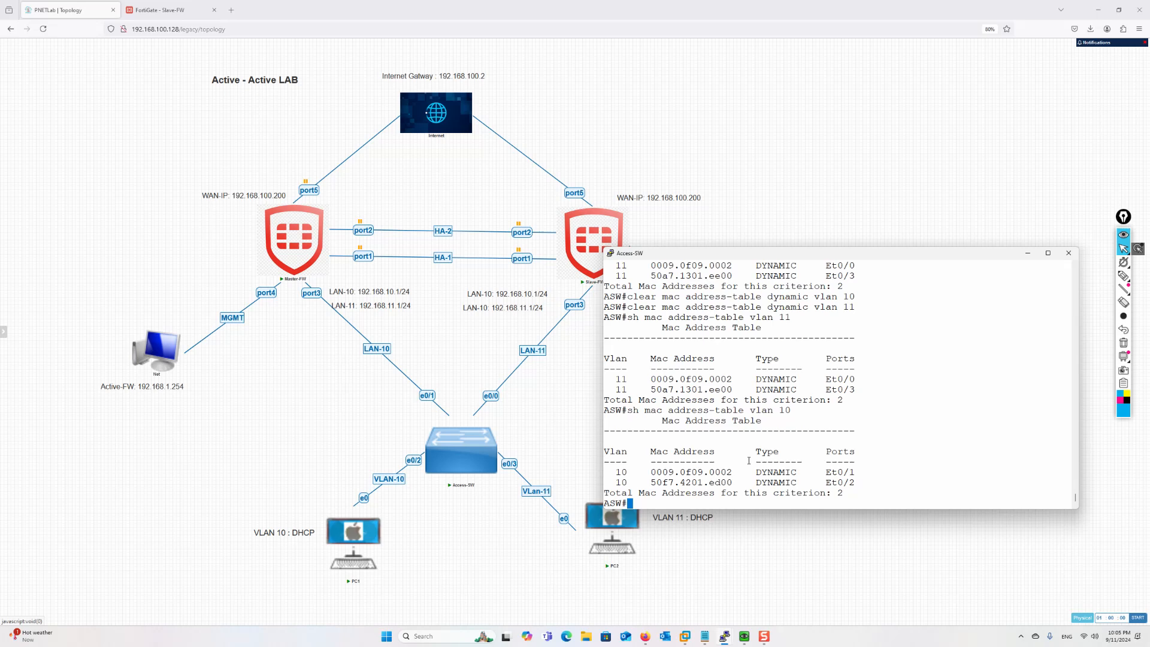
key("Up")
key("Return")
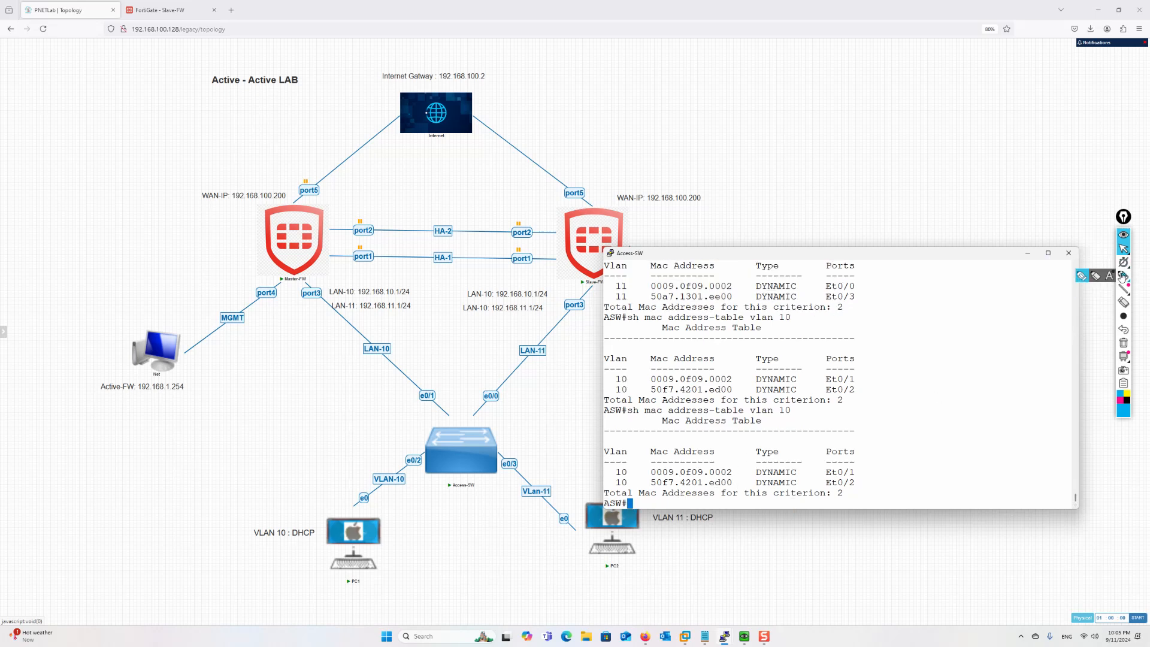
Highlight the area beside PC1 on the topology diagram
left_click(1082, 277)
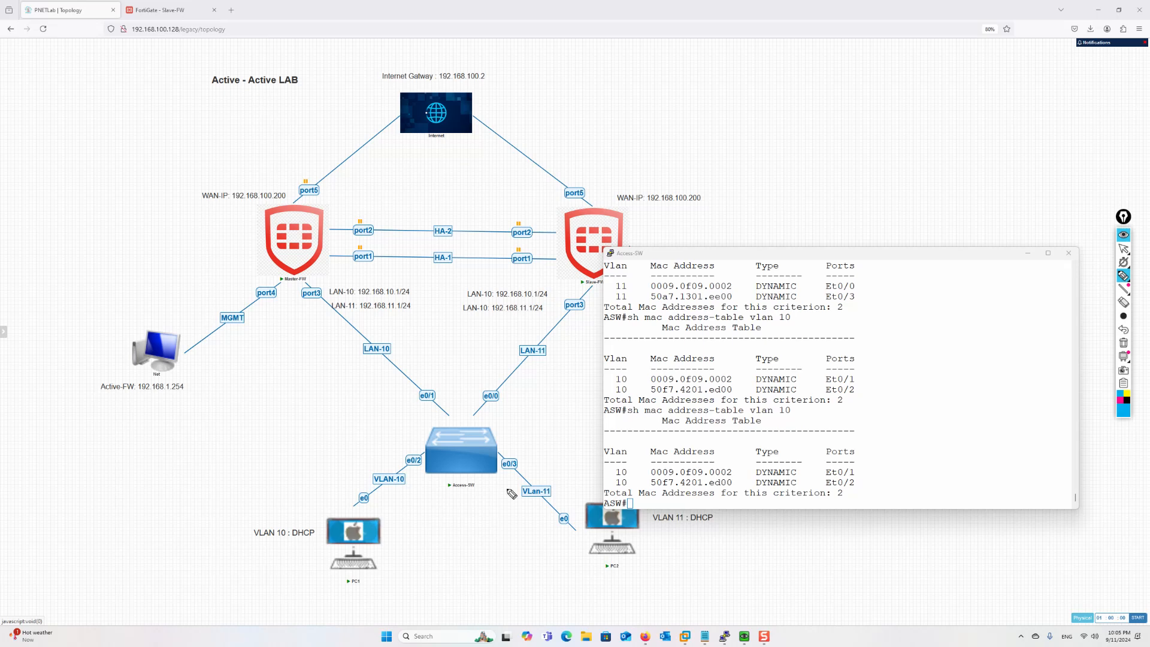
mouse_move(324, 530)
left_mouse_down()
mouse_move(432, 469)
mouse_move(420, 383)
mouse_move(317, 293)
left_mouse_up()
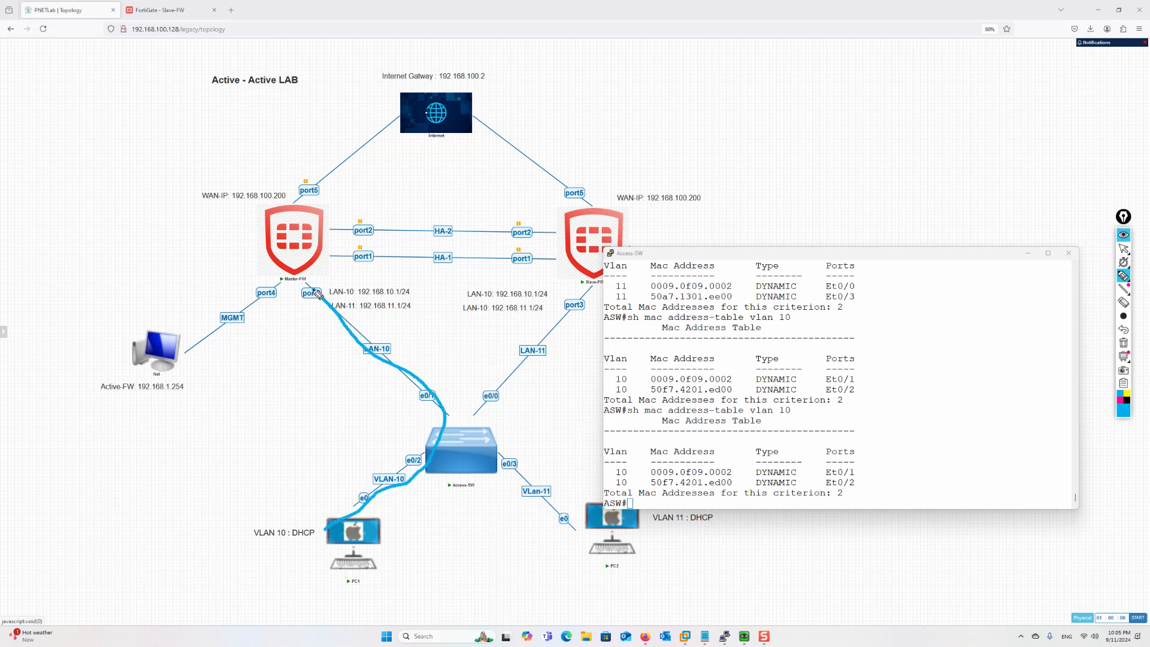
left_click(1124, 248)
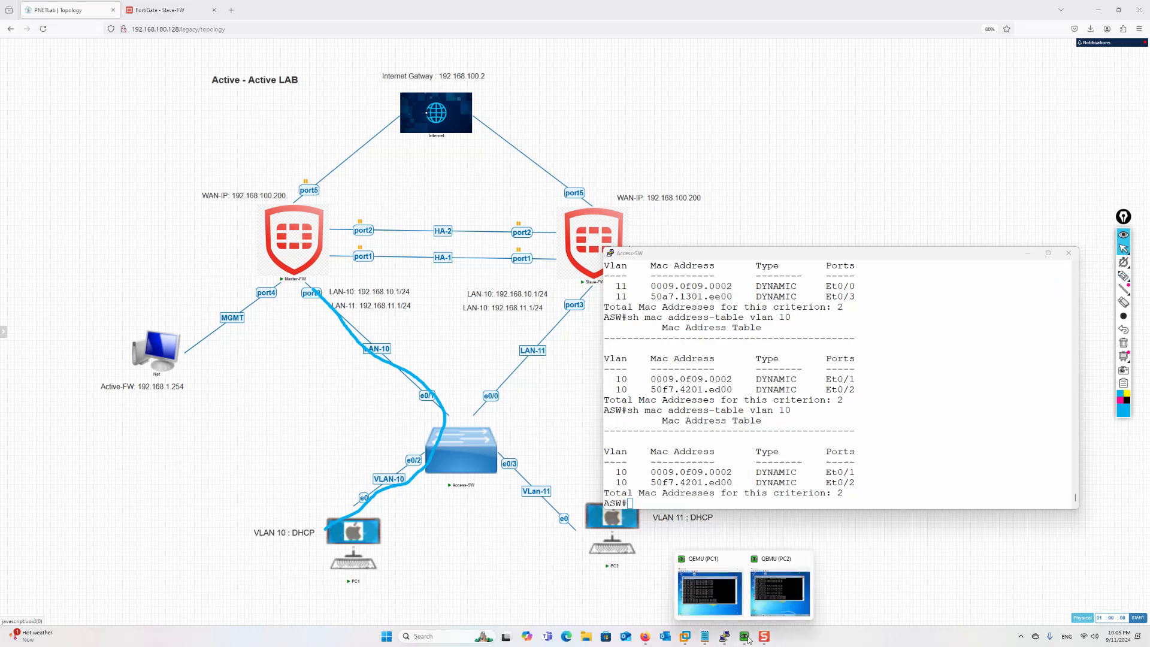
Restart PC1's continuous ping to 8.8.8.8
left_click(709, 585)
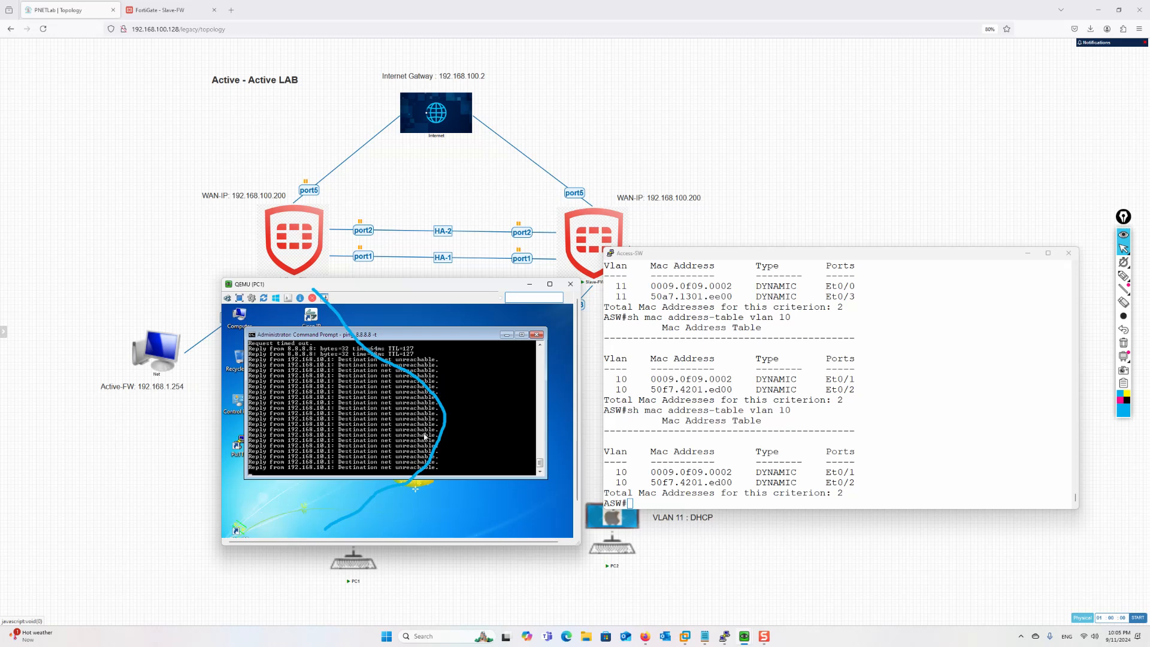
key("ctrl+c")
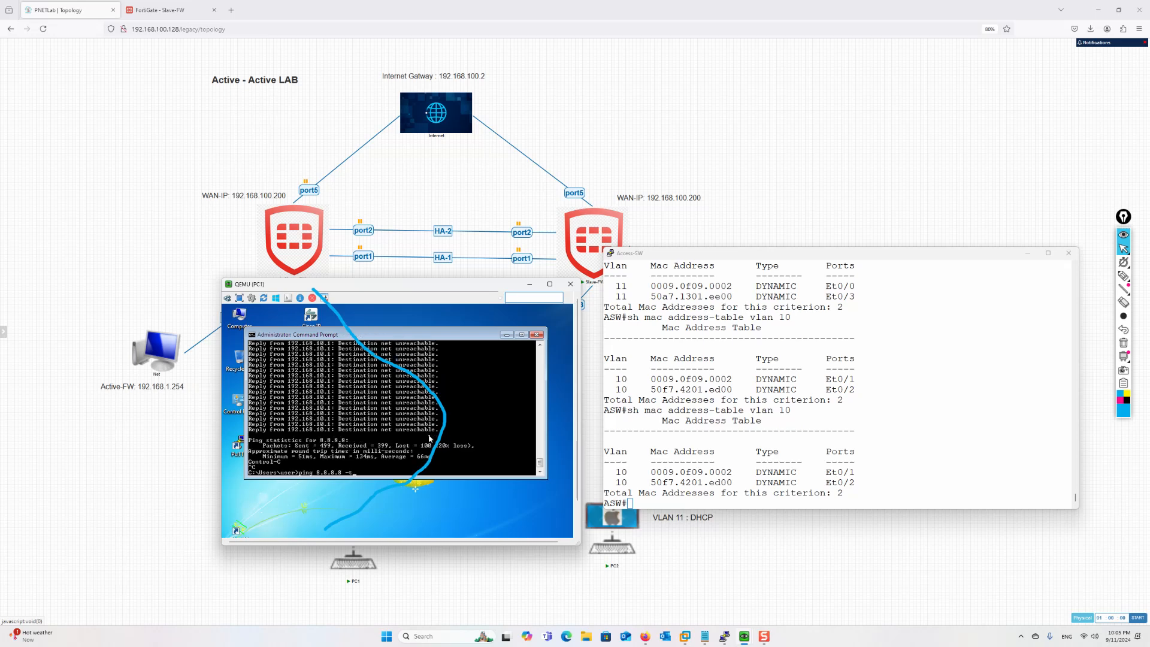
key("Up")
key("Return")
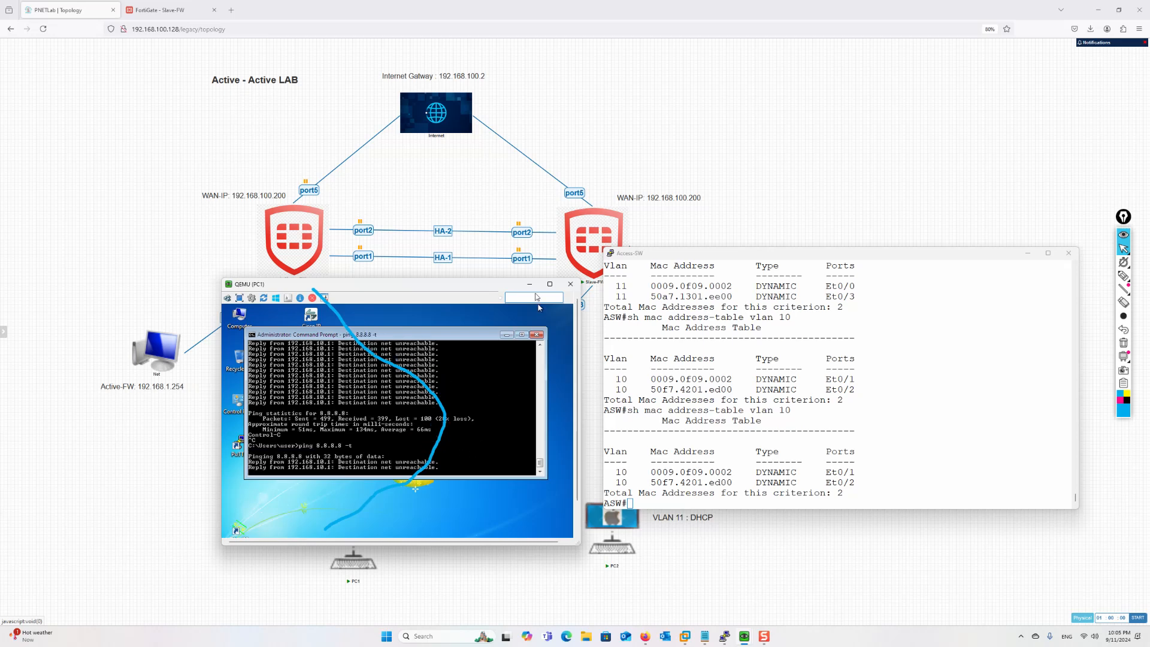
left_click(530, 285)
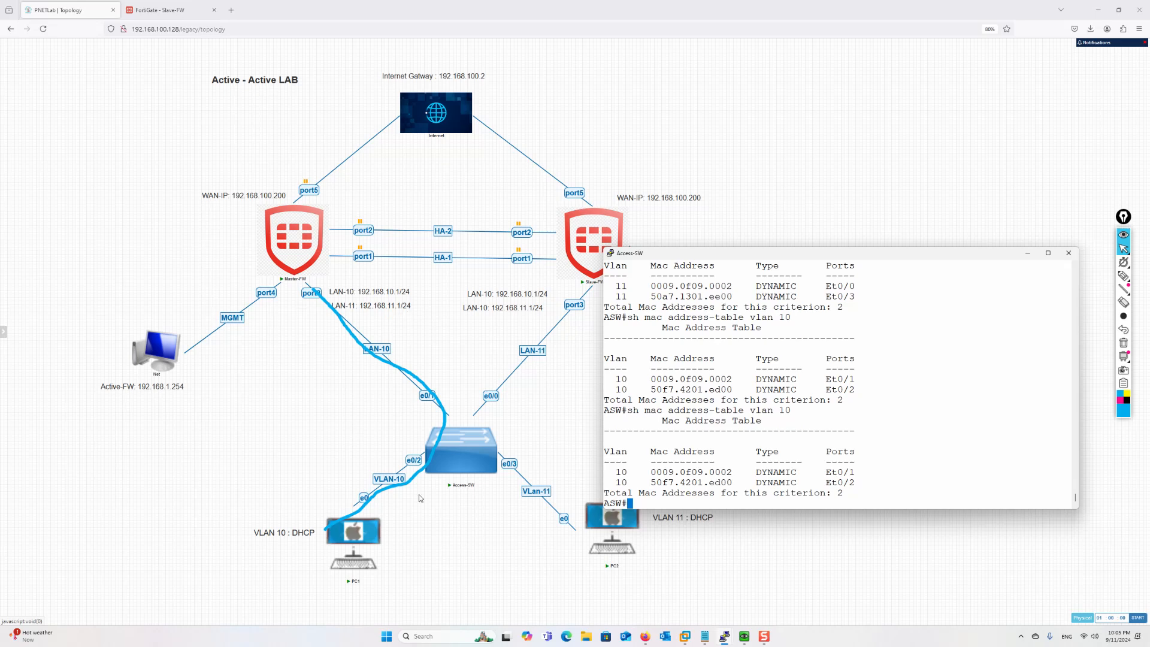
Pen-mark Master-FW's port5 link and trace PC1's path through the switch to port3
left_click(1123, 277)
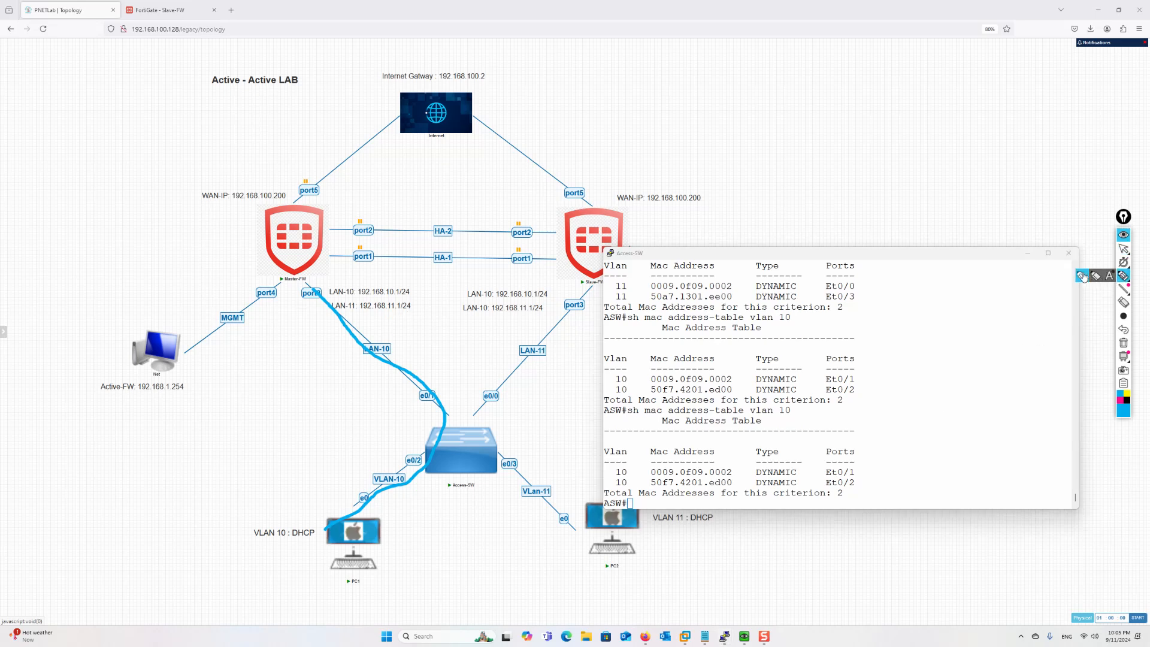
mouse_move(316, 169)
left_mouse_down()
mouse_move(302, 197)
mouse_move(329, 202)
left_mouse_up()
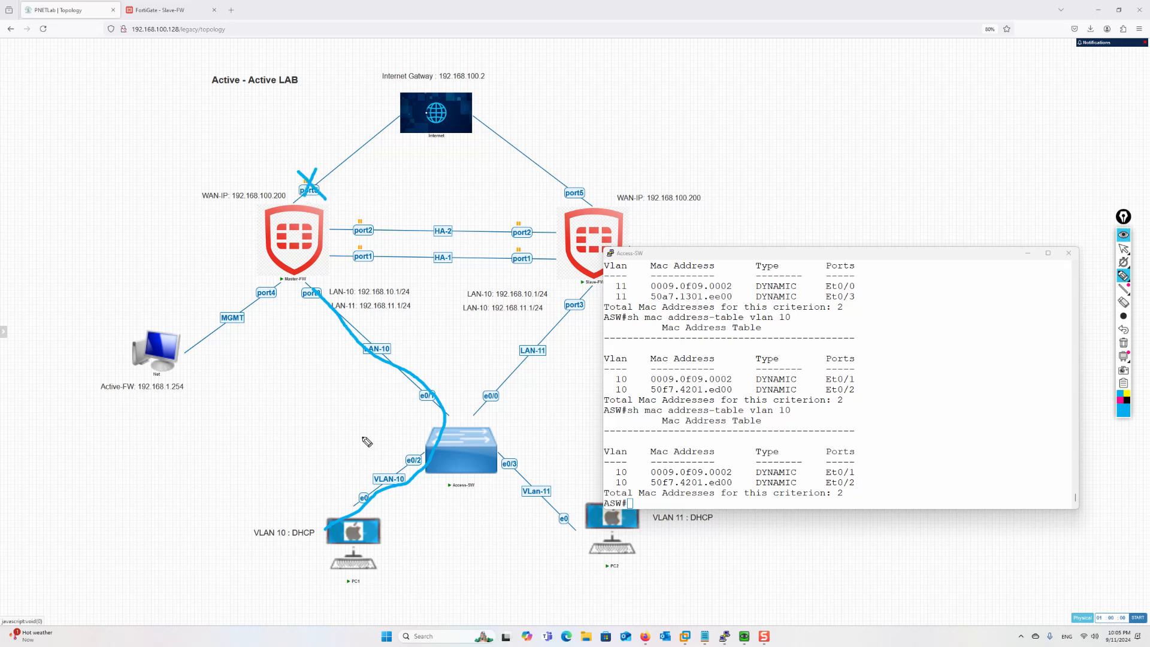
mouse_move(364, 548)
left_mouse_down()
mouse_move(405, 531)
mouse_move(507, 389)
mouse_move(606, 287)
mouse_move(595, 235)
mouse_move(584, 279)
left_mouse_up()
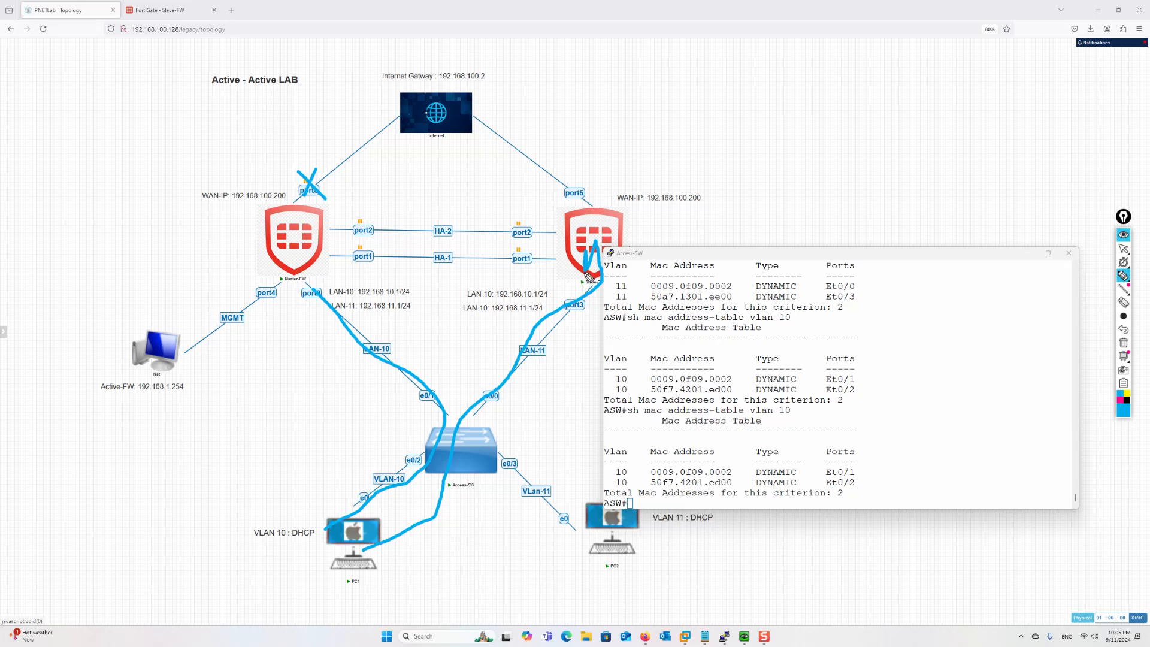
left_click(1123, 343)
mouse_move(344, 513)
left_mouse_down()
mouse_move(450, 428)
mouse_move(331, 300)
left_mouse_up()
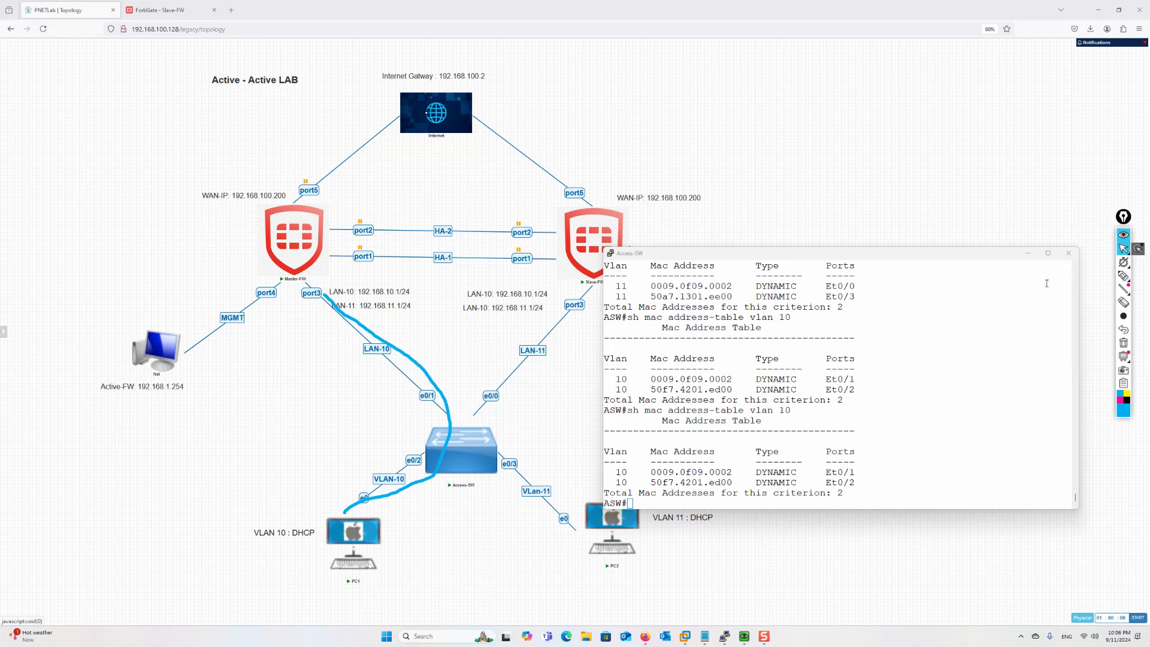
Recheck the Access-SW VLAN 11 MAC table and glance at PC2's ping console
left_click(1123, 249)
key("Up")
key("BackSpace")
type("1")
key("Return")
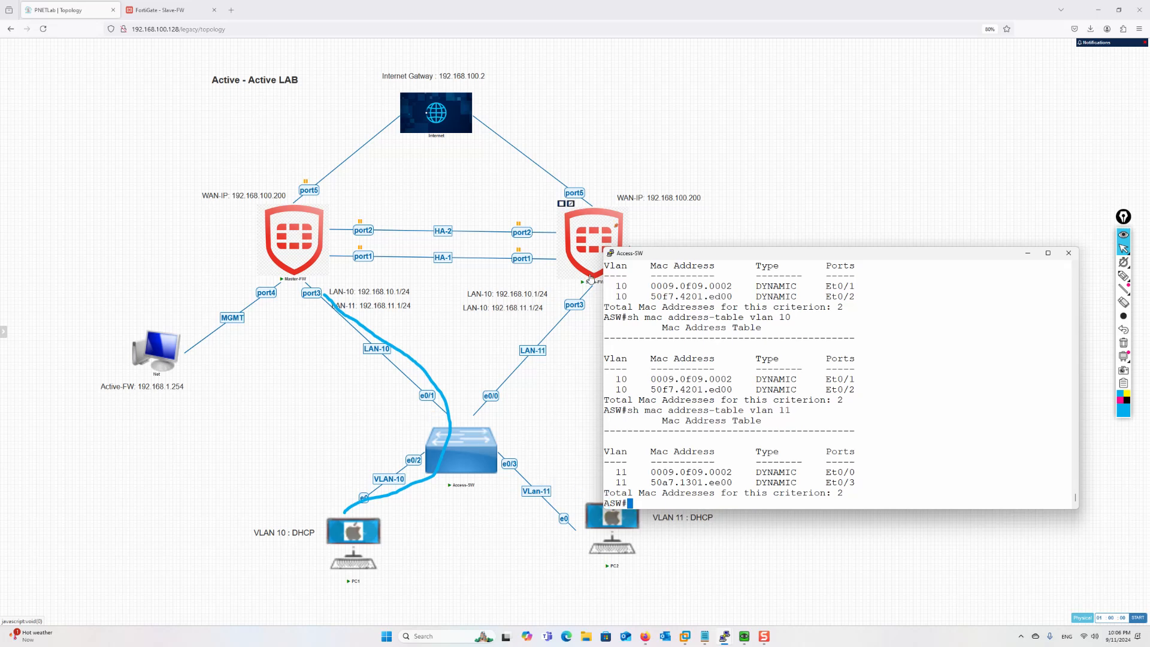
mouse_move(745, 636)
left_click(795, 587)
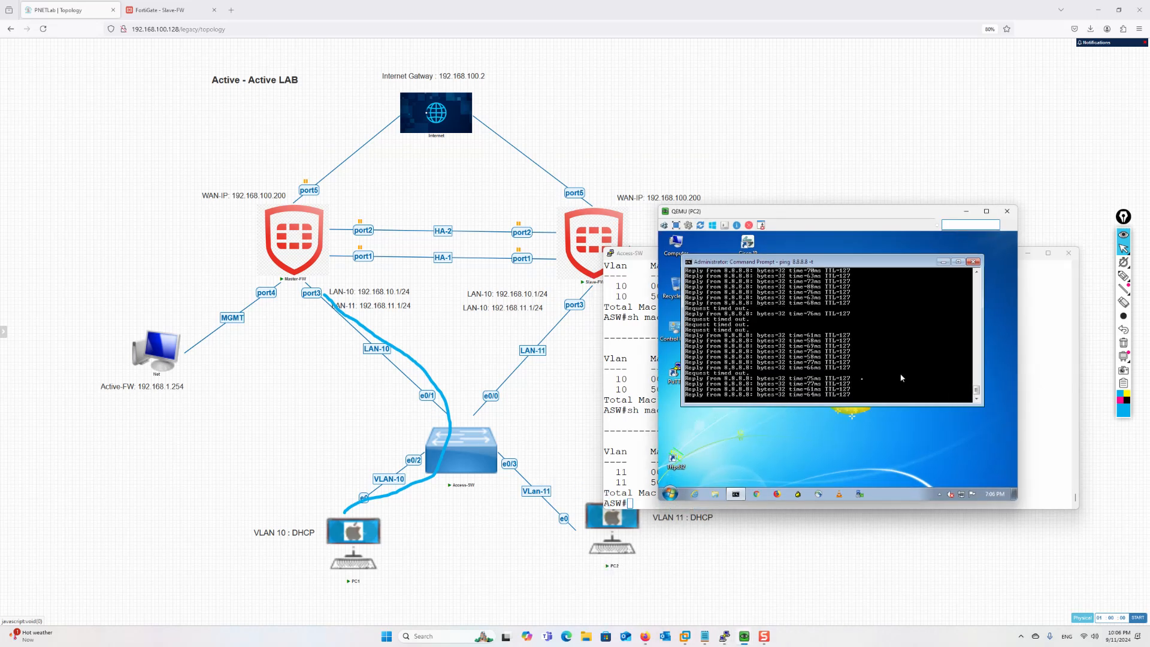
left_click(966, 211)
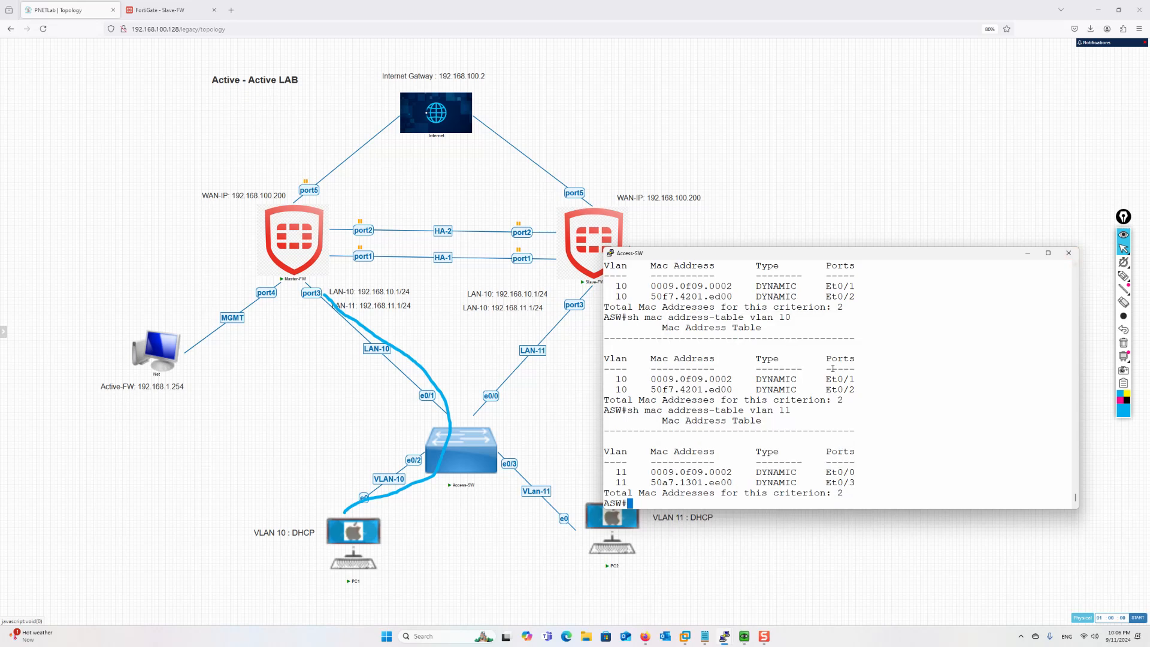
Trace PC1 via LAN-10 to Master-FW and PC2 via LAN-11 to Slave-FW, then close the switch console
left_click(1123, 275)
mouse_move(639, 535)
left_mouse_down()
mouse_move(509, 458)
mouse_move(603, 257)
left_mouse_up()
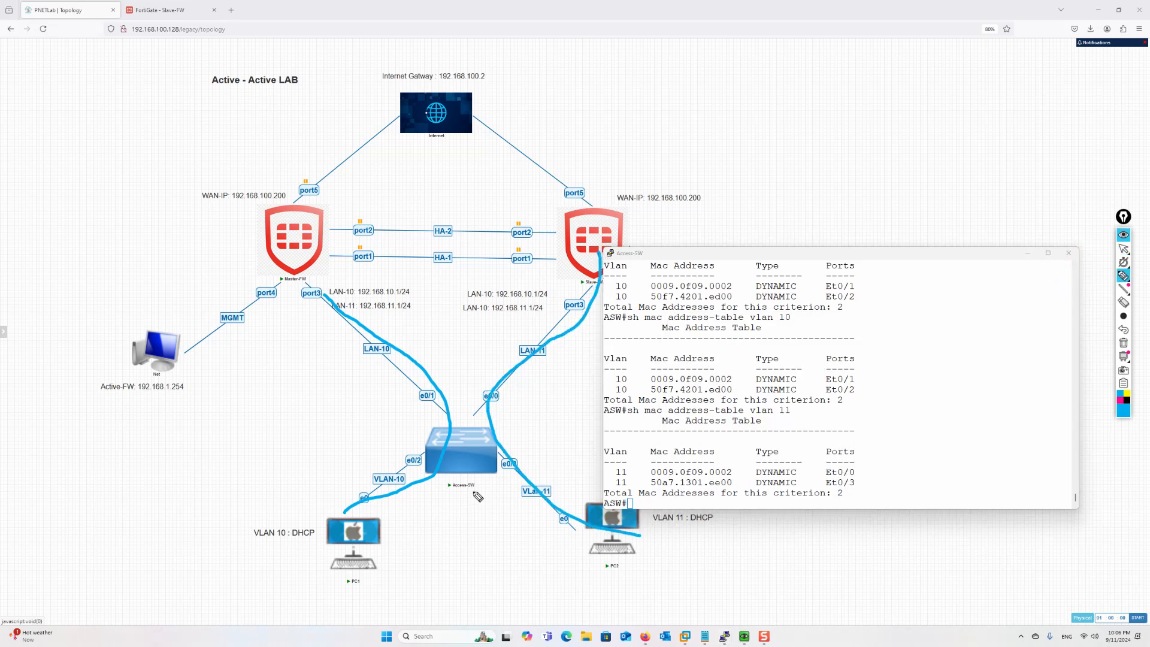
left_click_drag(393, 525, 350, 579)
mouse_move(361, 540)
left_mouse_down()
mouse_move(446, 437)
mouse_move(543, 363)
left_mouse_up()
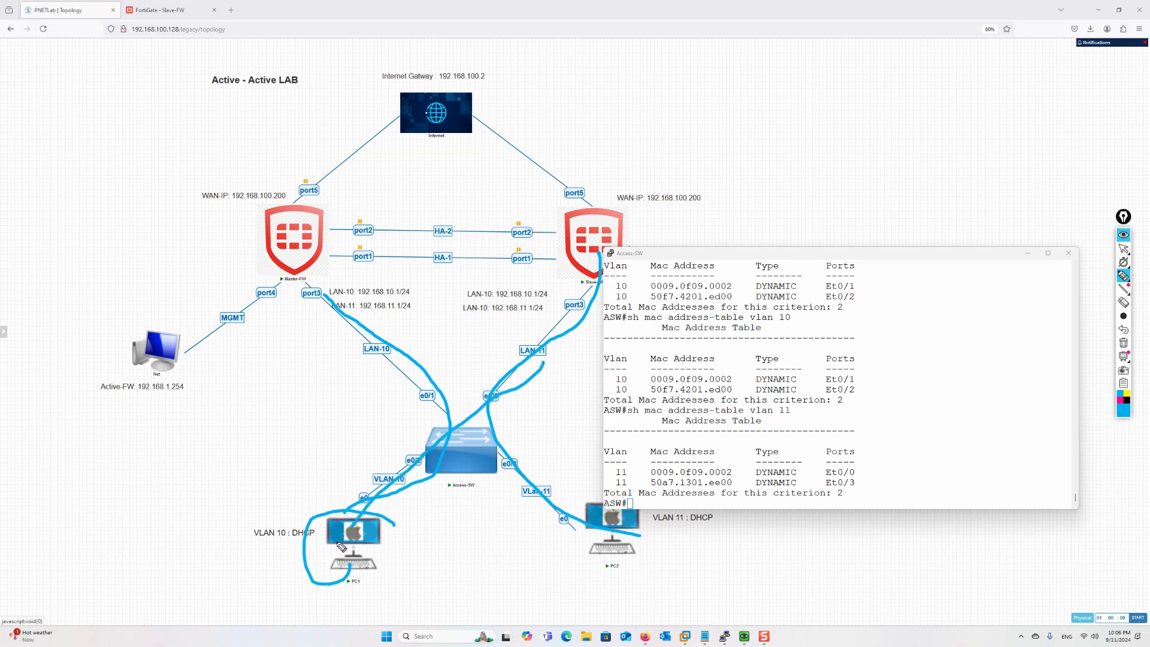
mouse_move(346, 548)
left_mouse_down()
mouse_move(377, 485)
mouse_move(441, 413)
mouse_move(266, 265)
left_mouse_up()
mouse_move(303, 261)
left_mouse_down()
mouse_move(299, 228)
mouse_move(310, 262)
left_mouse_up()
left_click_drag(343, 302, 298, 243)
mouse_move(624, 533)
left_mouse_down()
mouse_move(608, 539)
mouse_move(512, 312)
mouse_move(581, 245)
mouse_move(585, 264)
left_mouse_up()
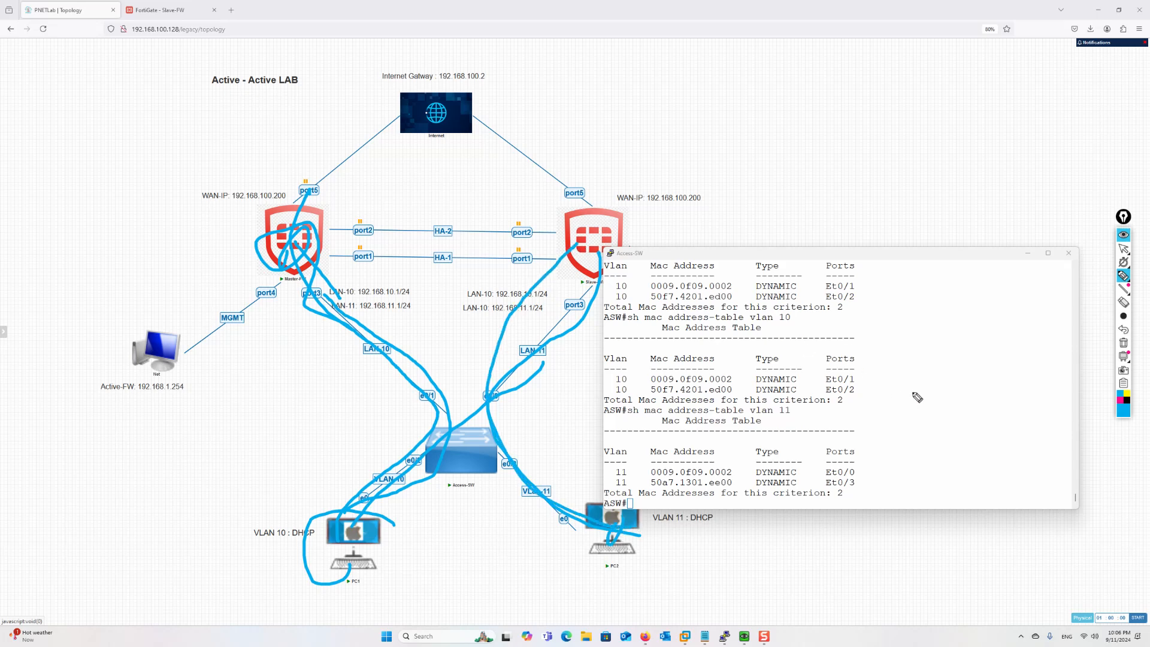
left_click(1123, 250)
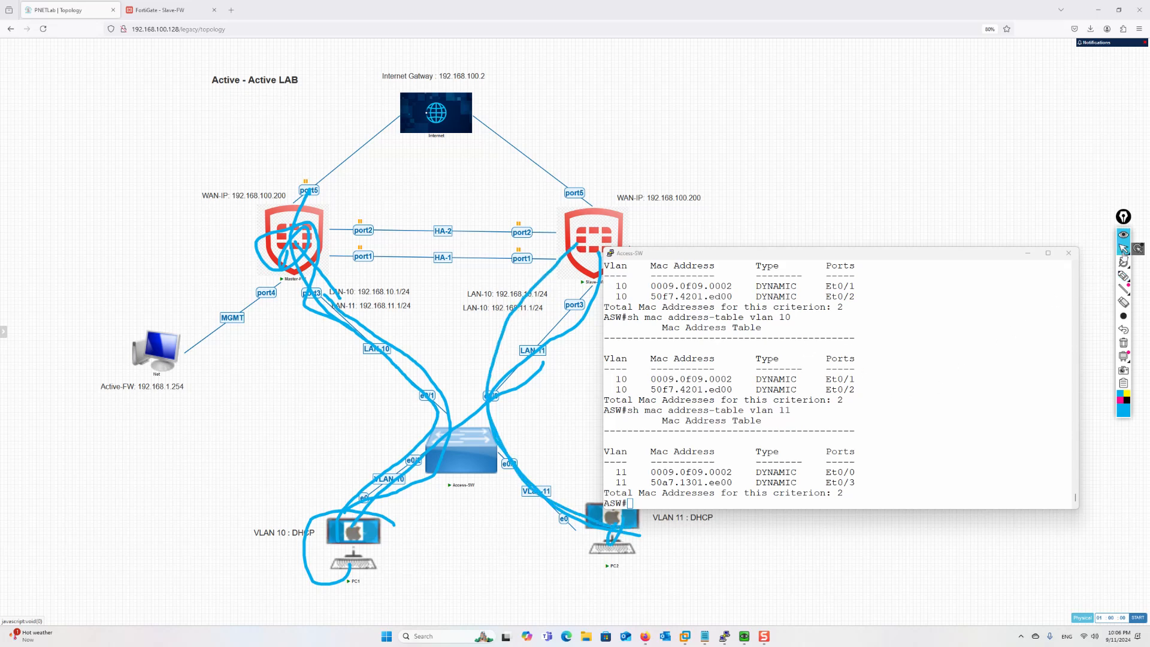
left_click(1028, 253)
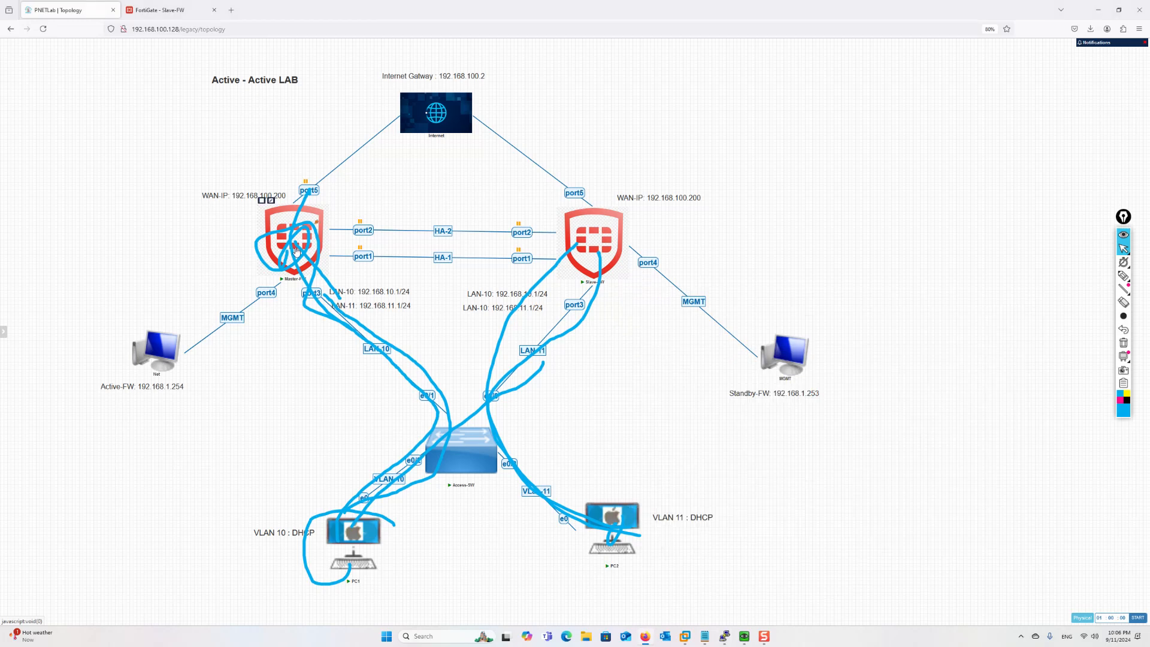
Clear the drawings and resume Master-FW's port5, port2 and port1 links
left_click(1124, 343)
right_click(311, 193)
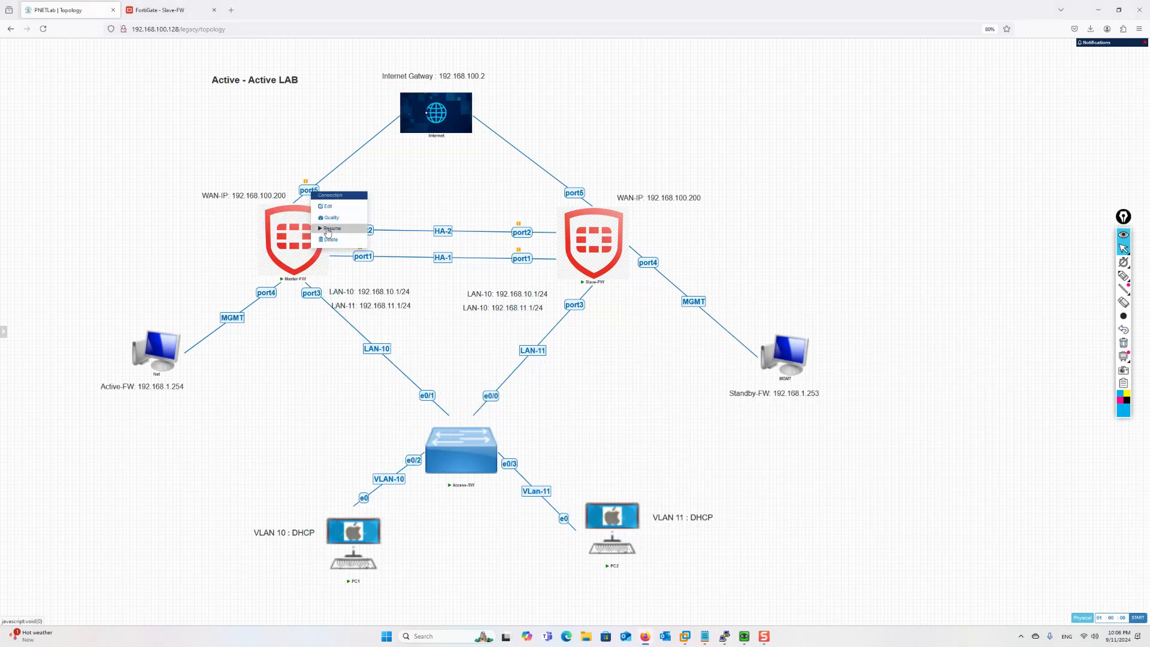
left_click(328, 233)
right_click(364, 227)
left_click(370, 257)
right_click(367, 253)
left_click(381, 290)
right_click(357, 253)
left_click(376, 291)
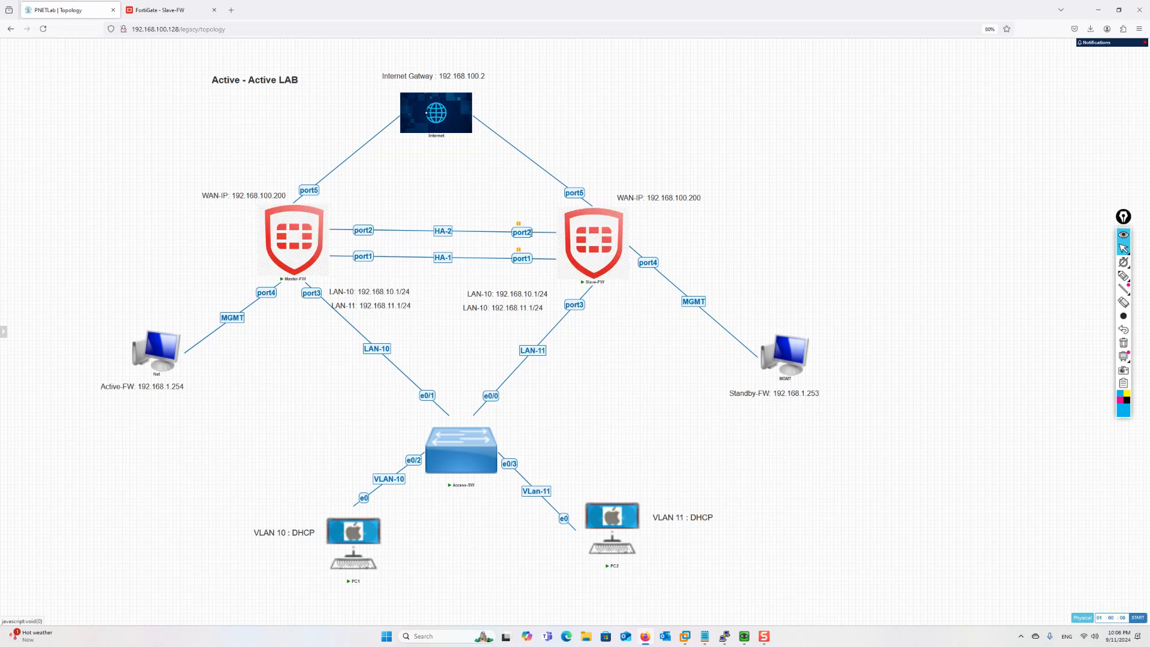
Resume Slave-FW's port2 and port1 HA links and view the FortiGate HA monitor
right_click(525, 239)
left_click(539, 269)
right_click(519, 259)
left_click(535, 292)
mouse_move(302, 227)
left_click(155, 10)
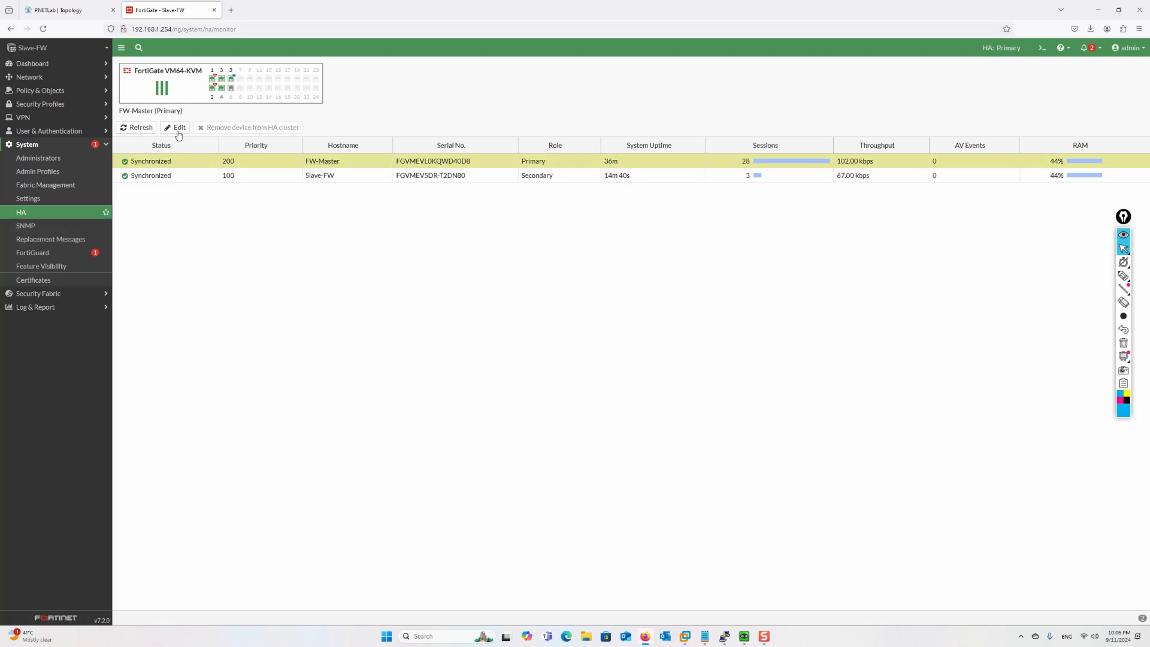
left_click(175, 127)
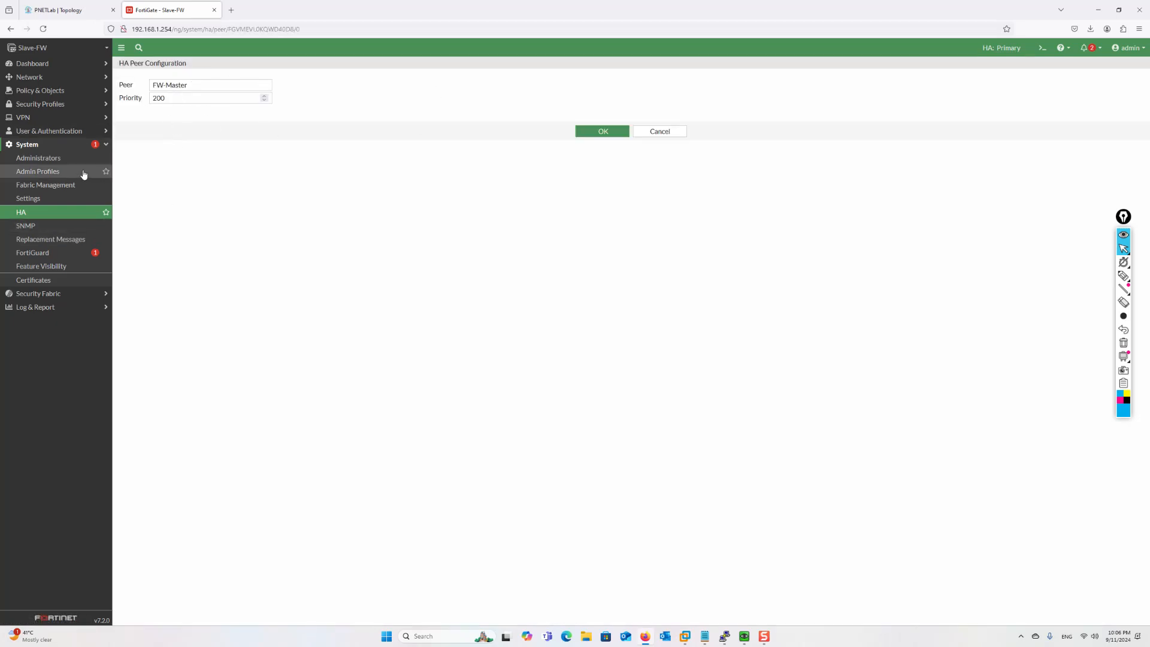
left_click(45, 30)
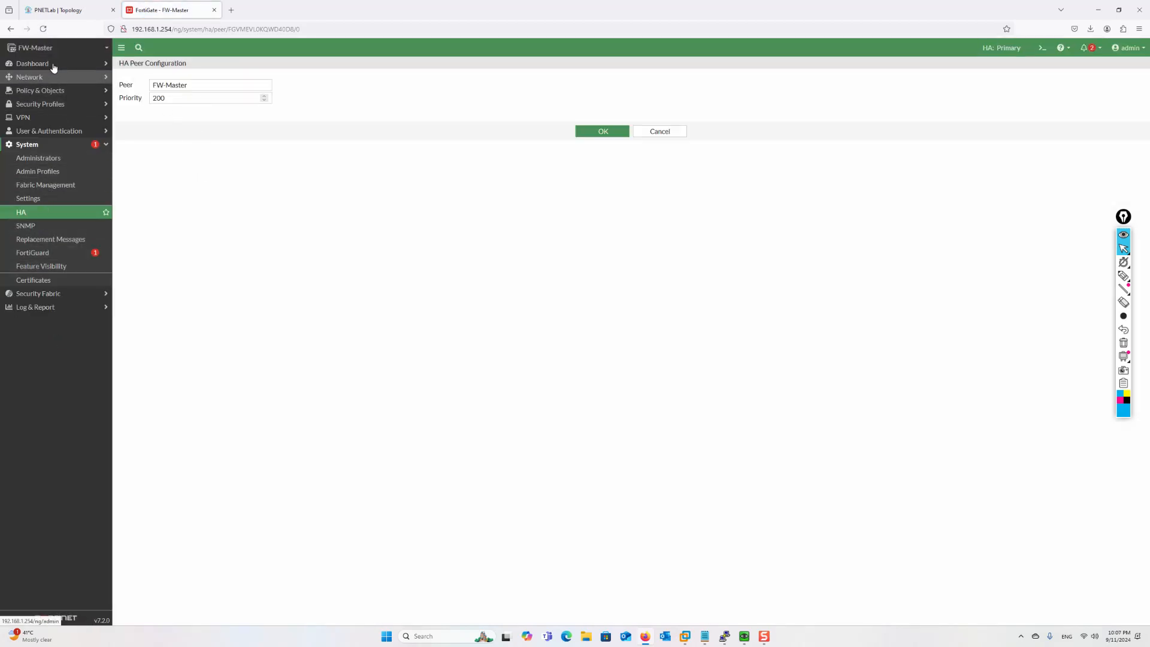
left_click(65, 12)
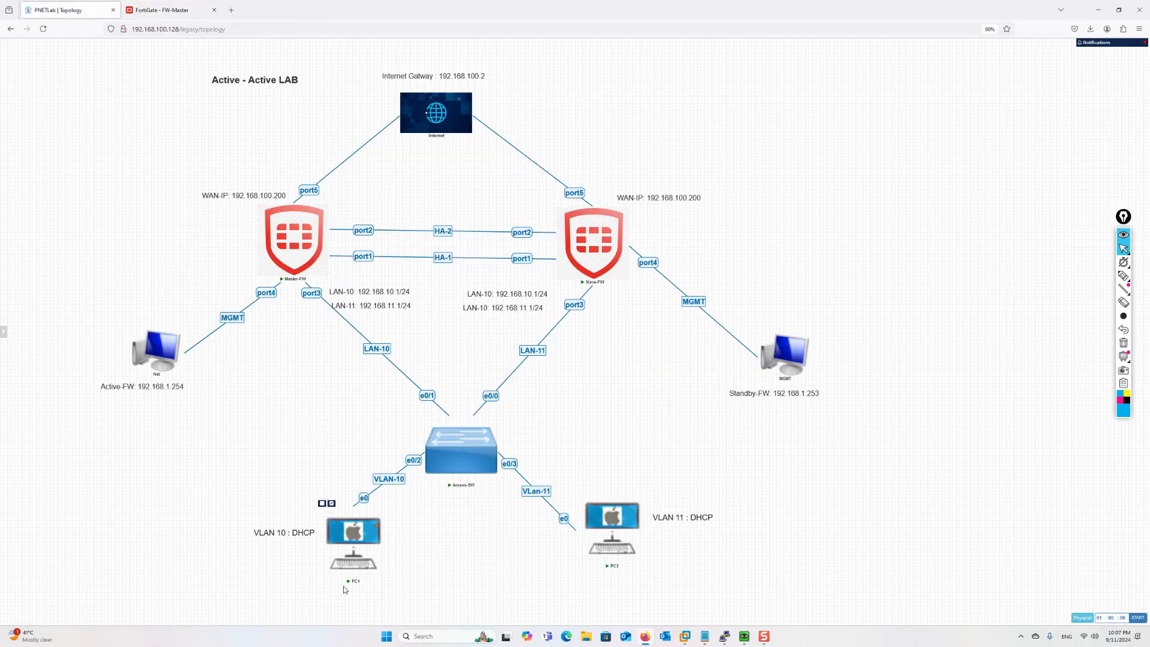
Stop both PCs' running pings and ping 192.168.11.3 from PC1
mouse_move(373, 563)
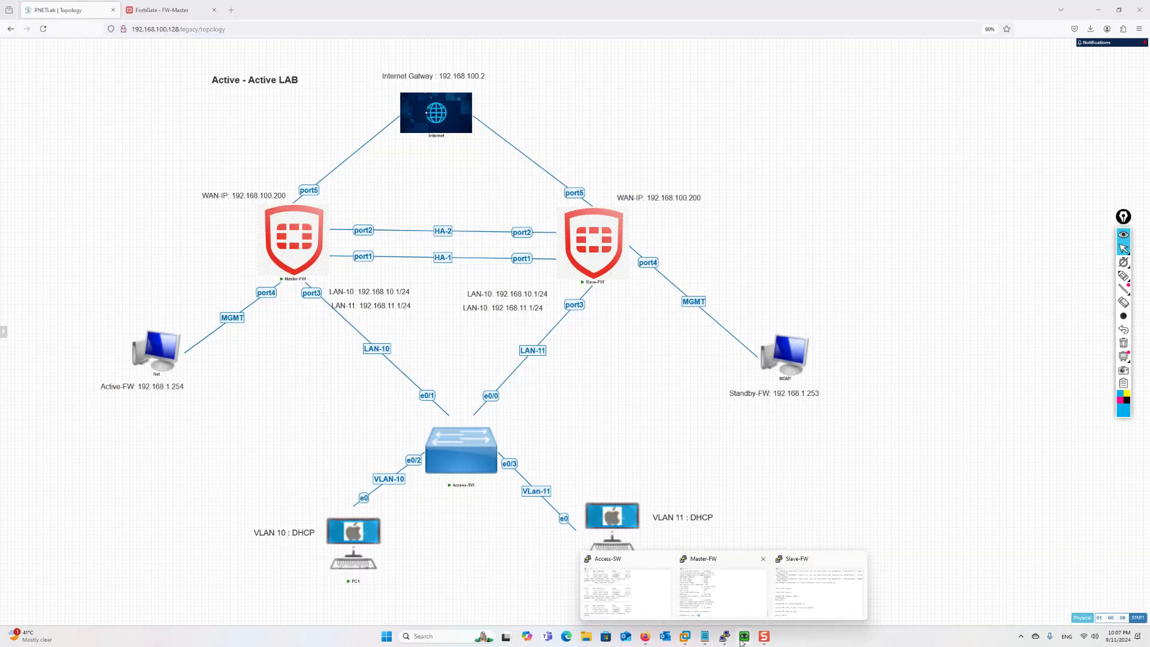
mouse_move(743, 643)
left_click(710, 593)
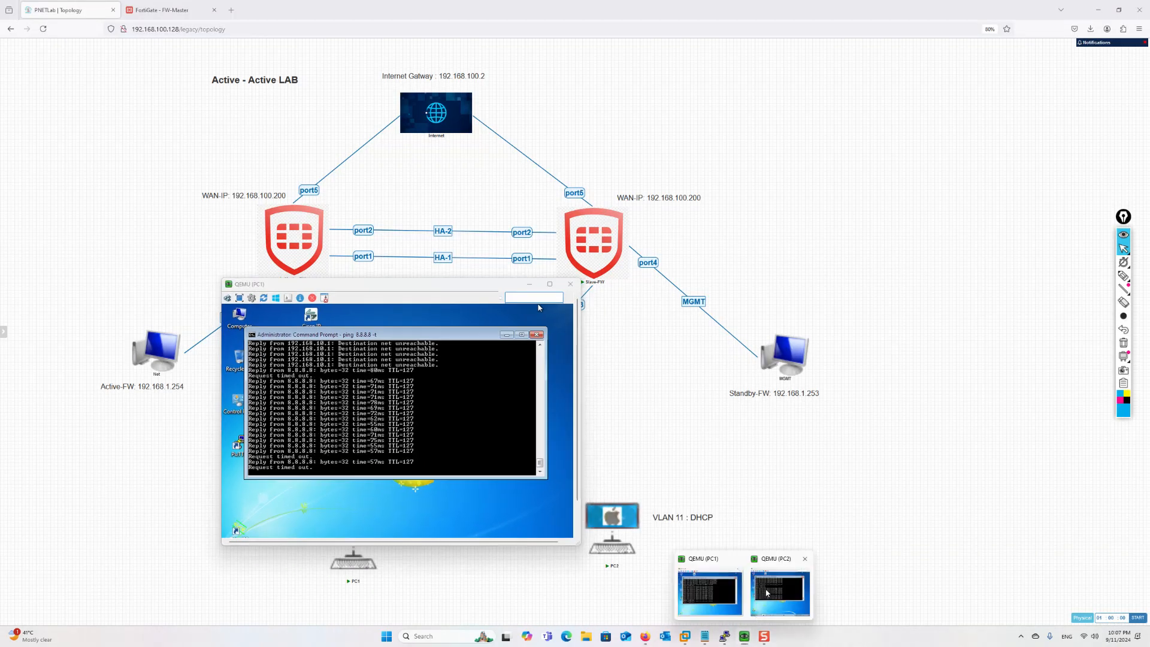
left_click(780, 593)
key("ctrl+c")
left_click(377, 442)
key("ctrl+c")
type("ping")
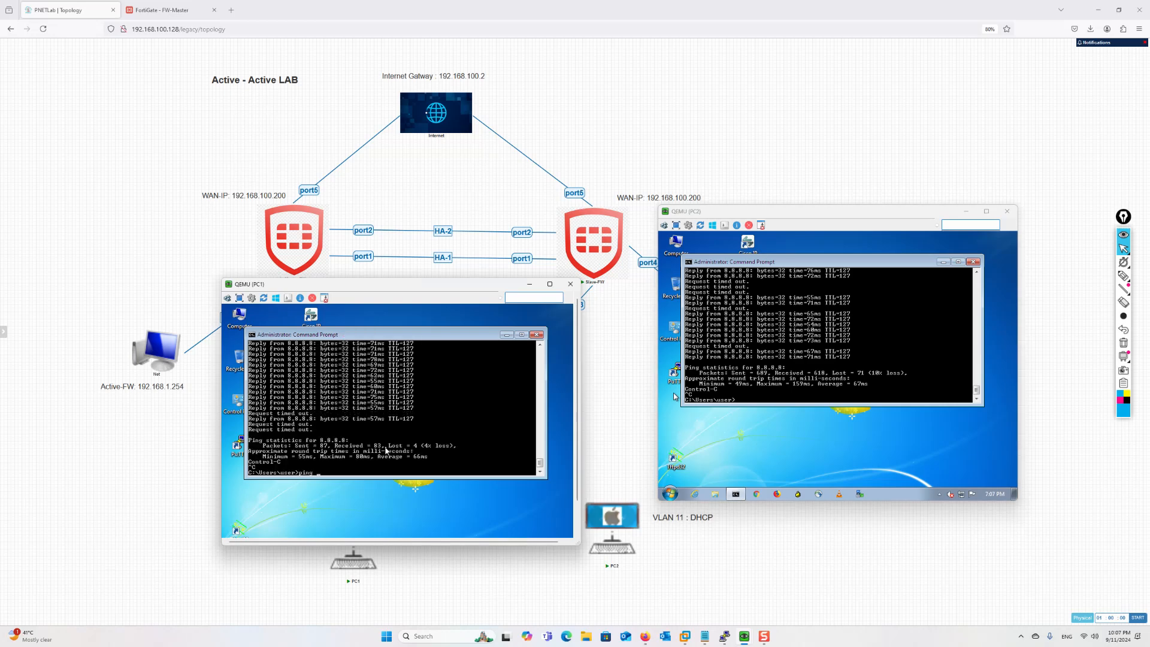
type(" 192.168.11.3")
key("Return")
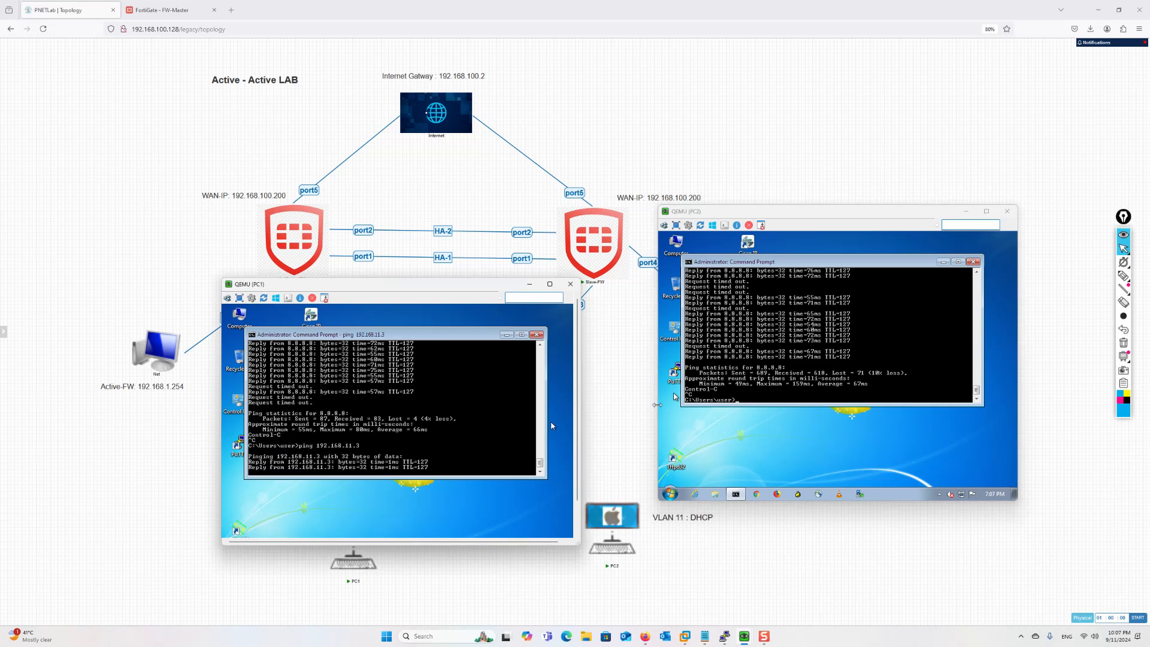
Ping 192.168.10.2 from PC2 and display PC1's IP configuration
left_click(756, 396)
type("ping")
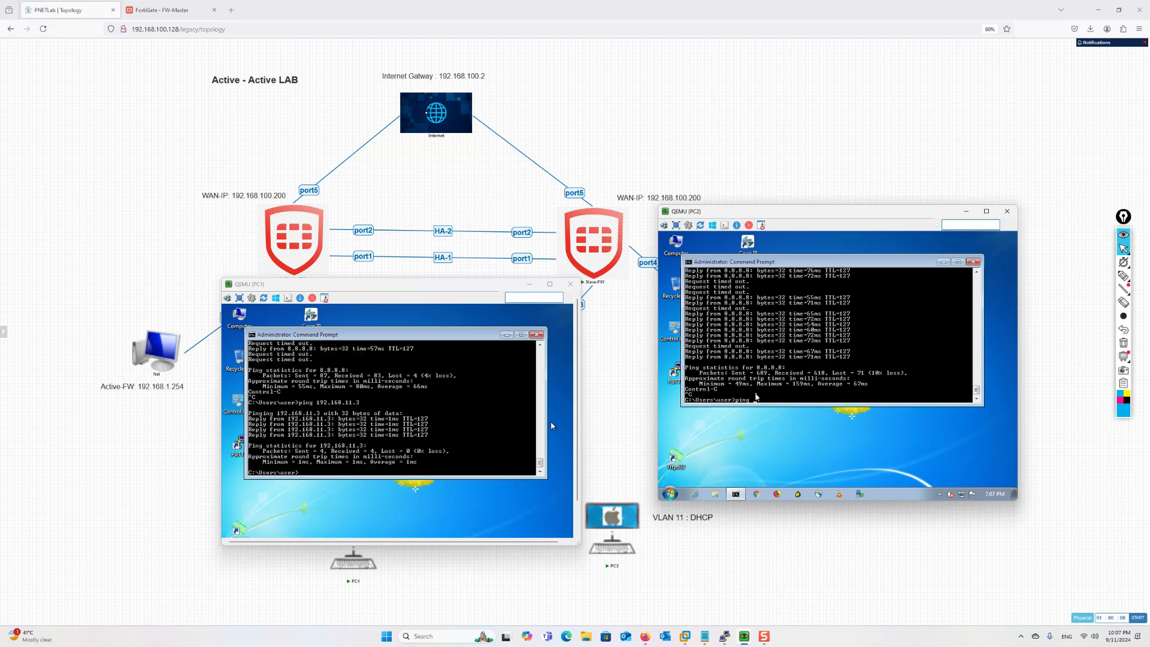
type(" 192.168.10.2")
key("Return")
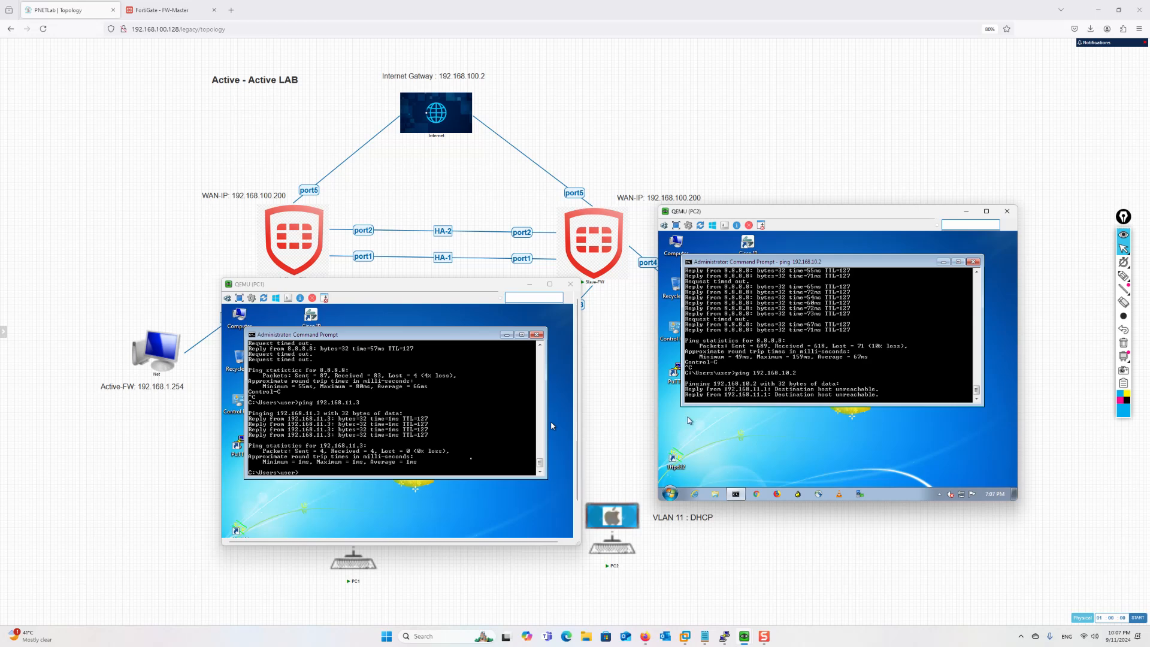
left_click(456, 459)
type("ip")
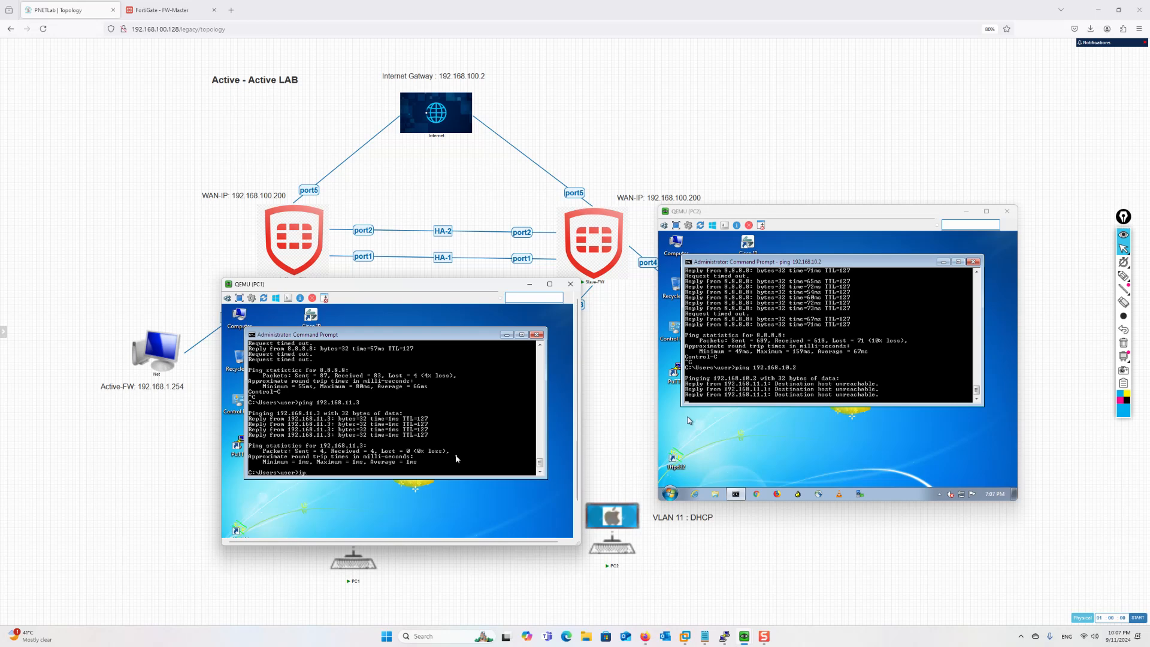
type("confinfig")
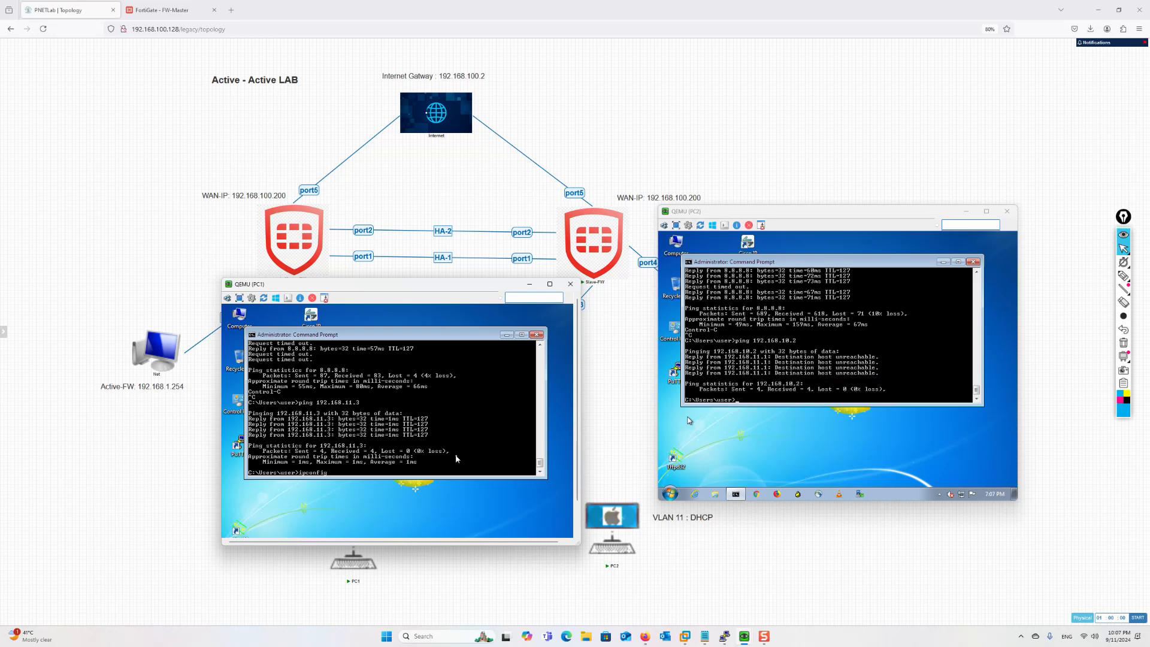
key("Return")
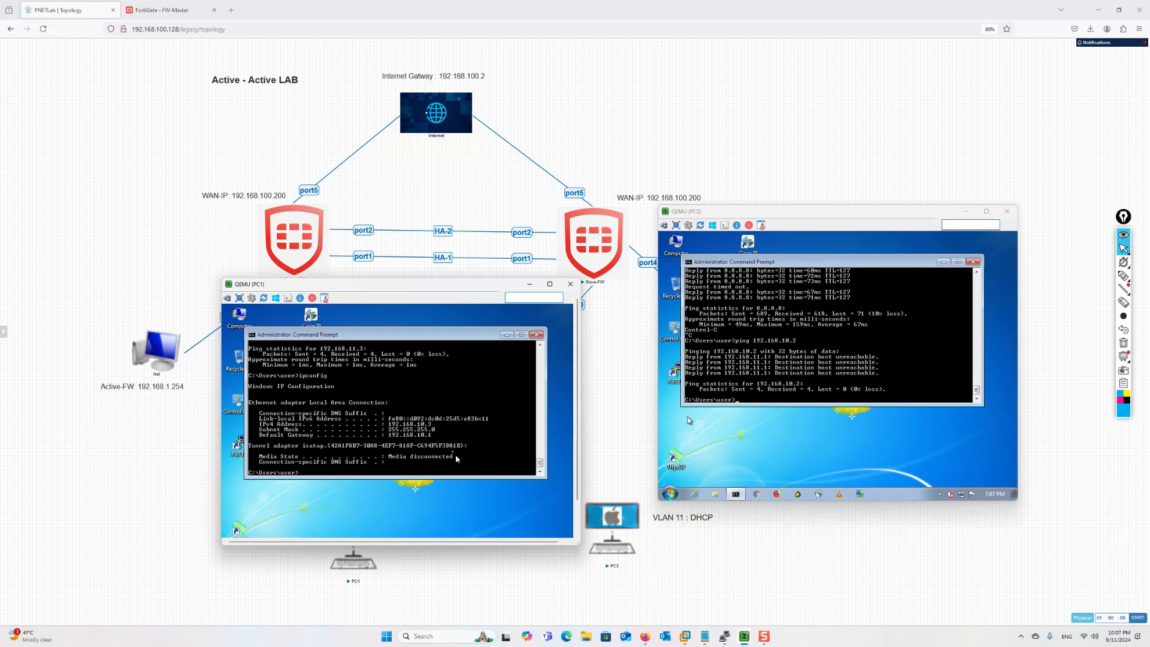
Correct PC2's ping to 192.168.10.3, then return to the FW-Master web page
left_click(689, 420)
key("Up")
key("BackSpace")
key("ctrl+c")
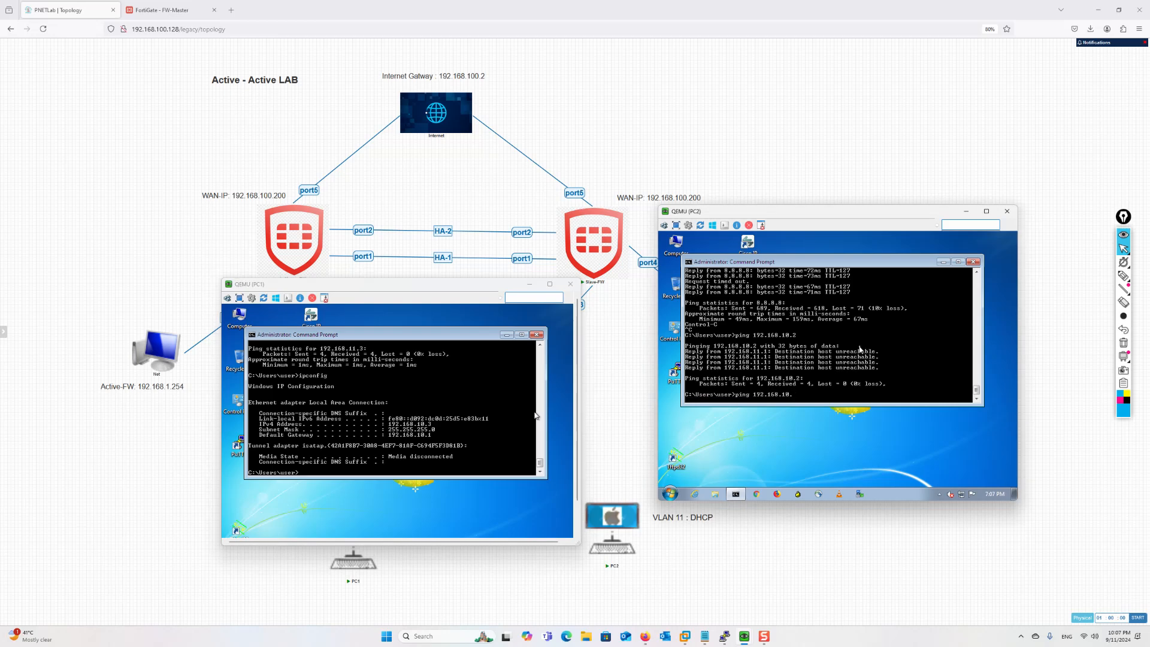
key("Up")
key("BackSpace")
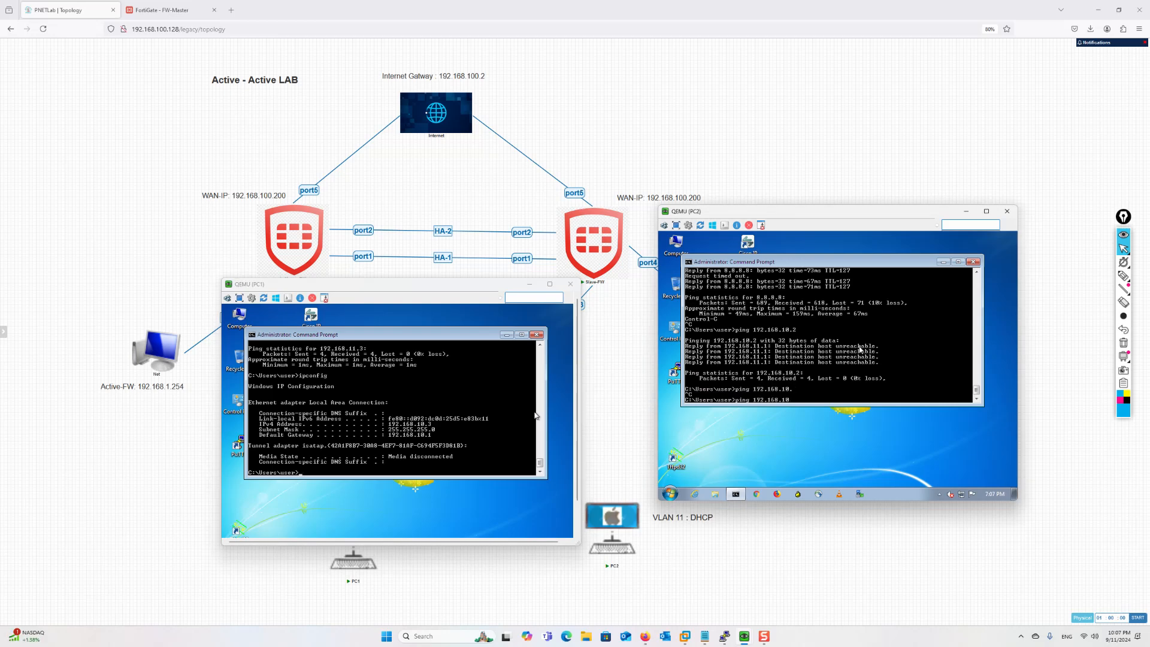
type("3")
key("Return")
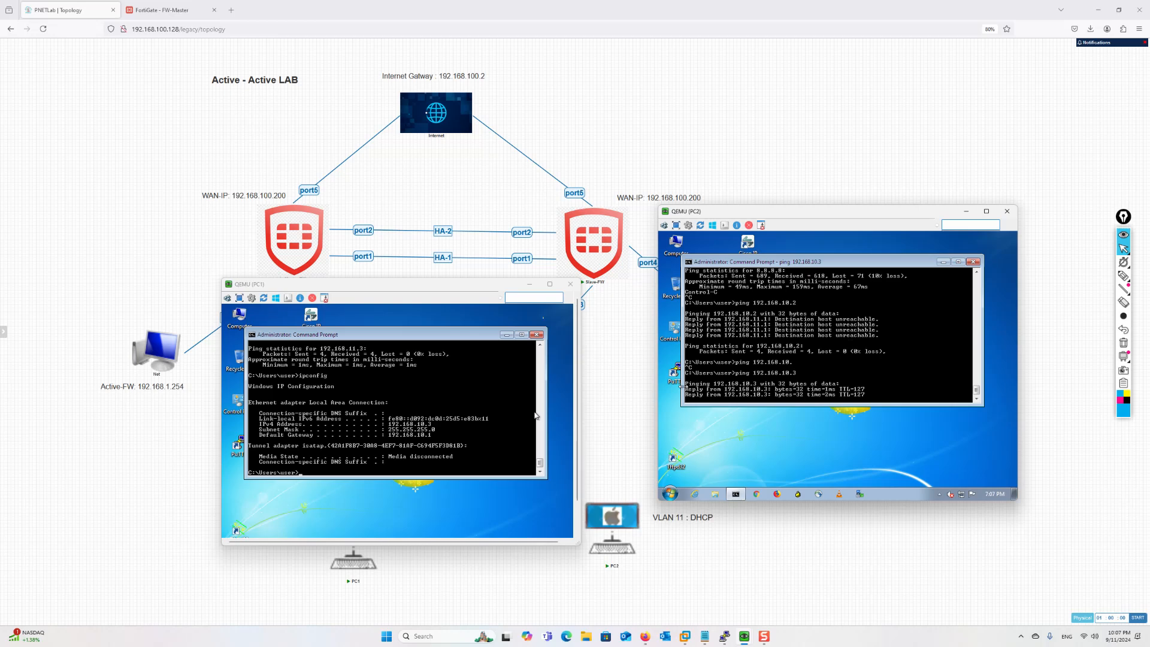
left_click(129, 77)
left_click(168, 11)
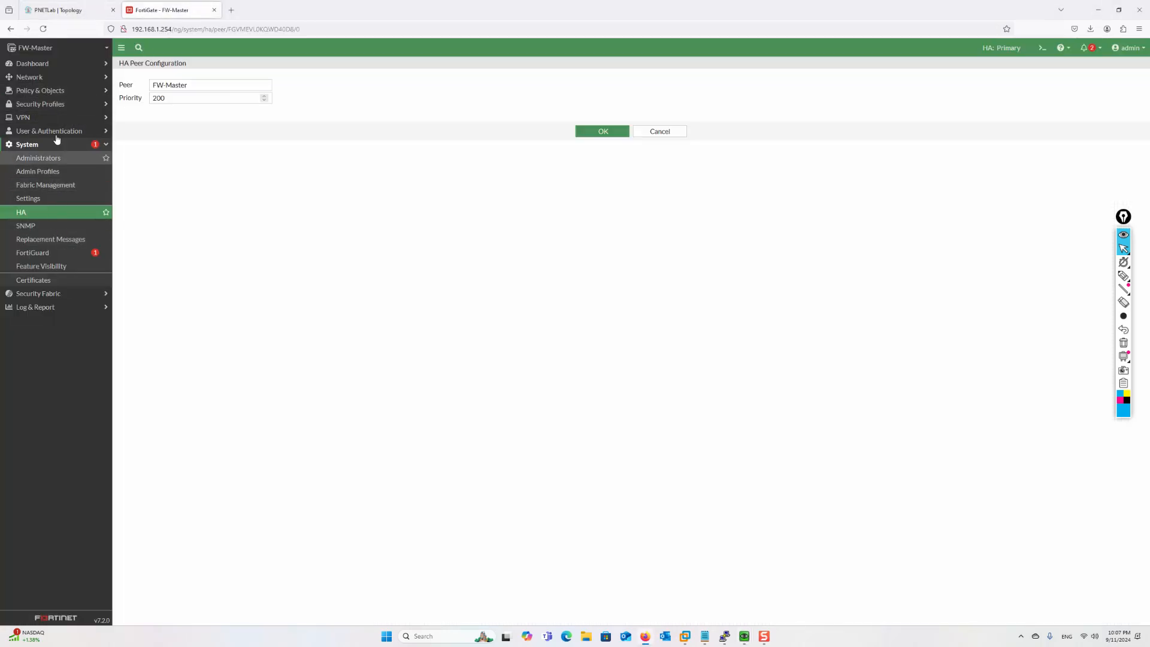
Refresh FW-Master's Firewall Policy list to check the Bytes counters, then return to the topology
left_click(52, 105)
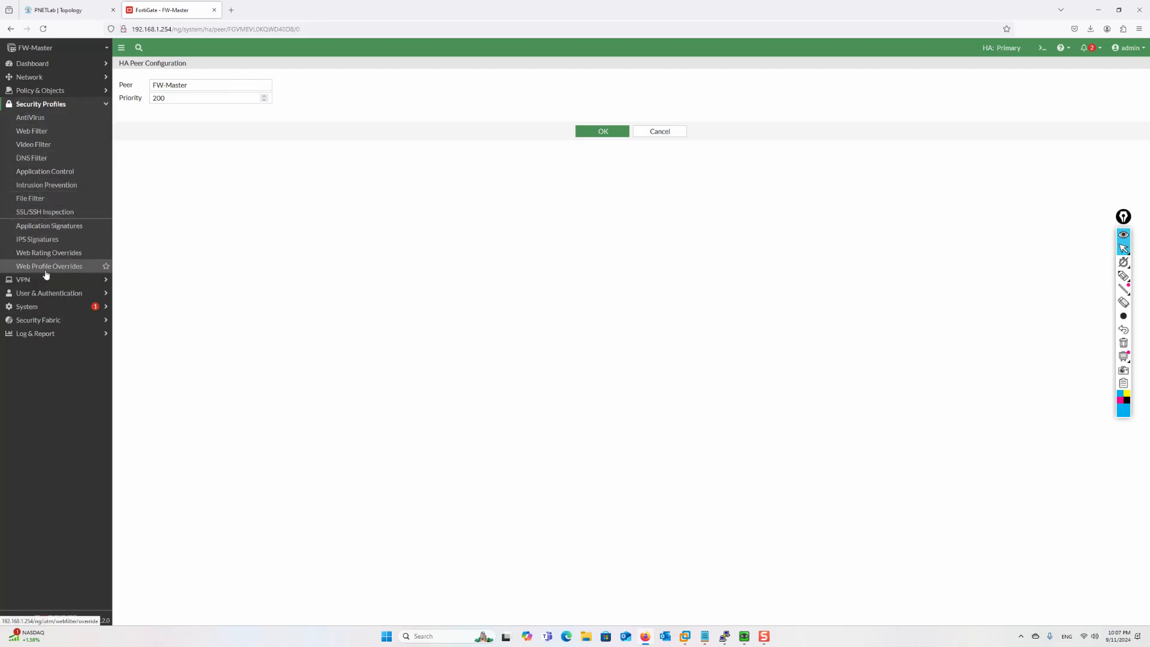
left_click(43, 92)
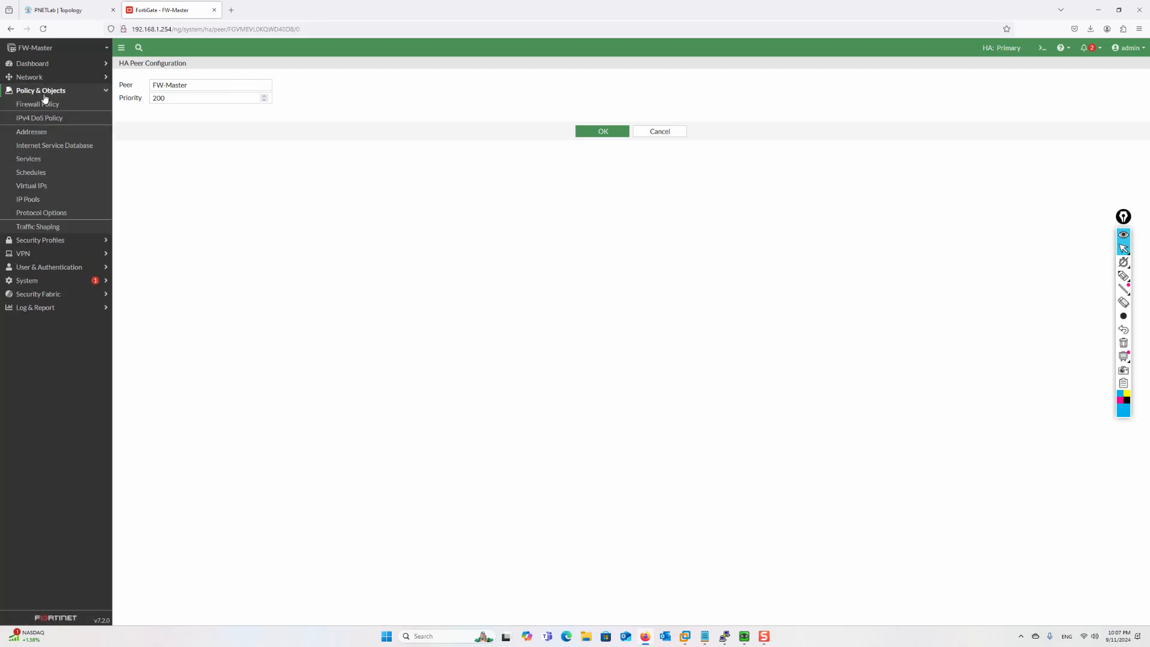
left_click(44, 104)
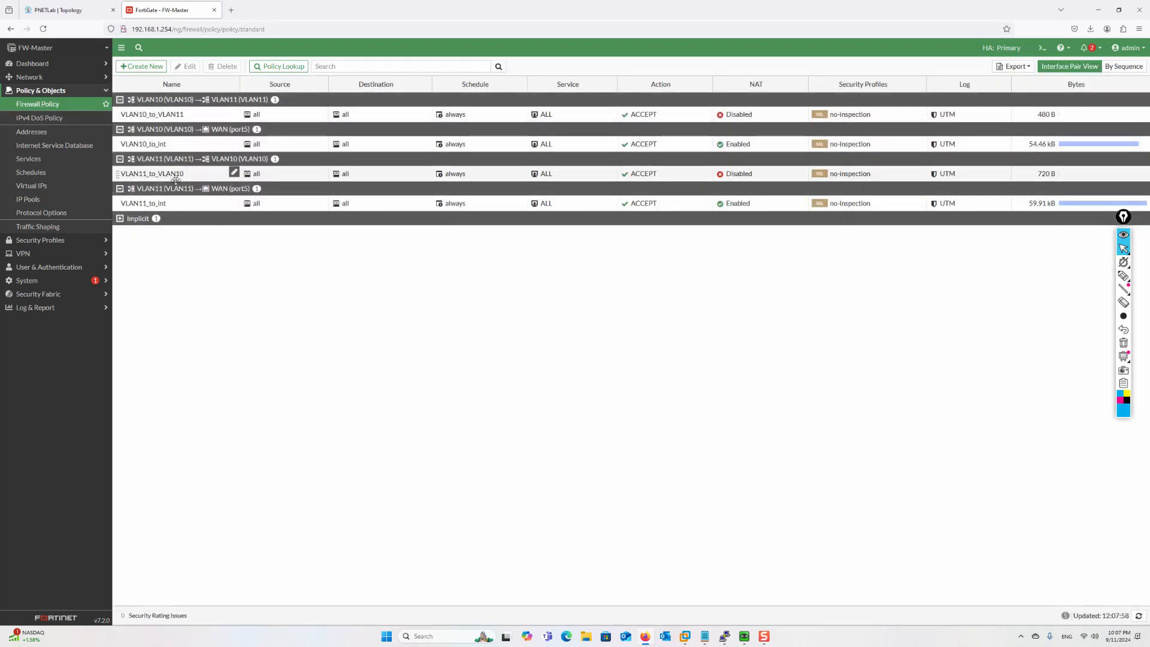
left_click(43, 29)
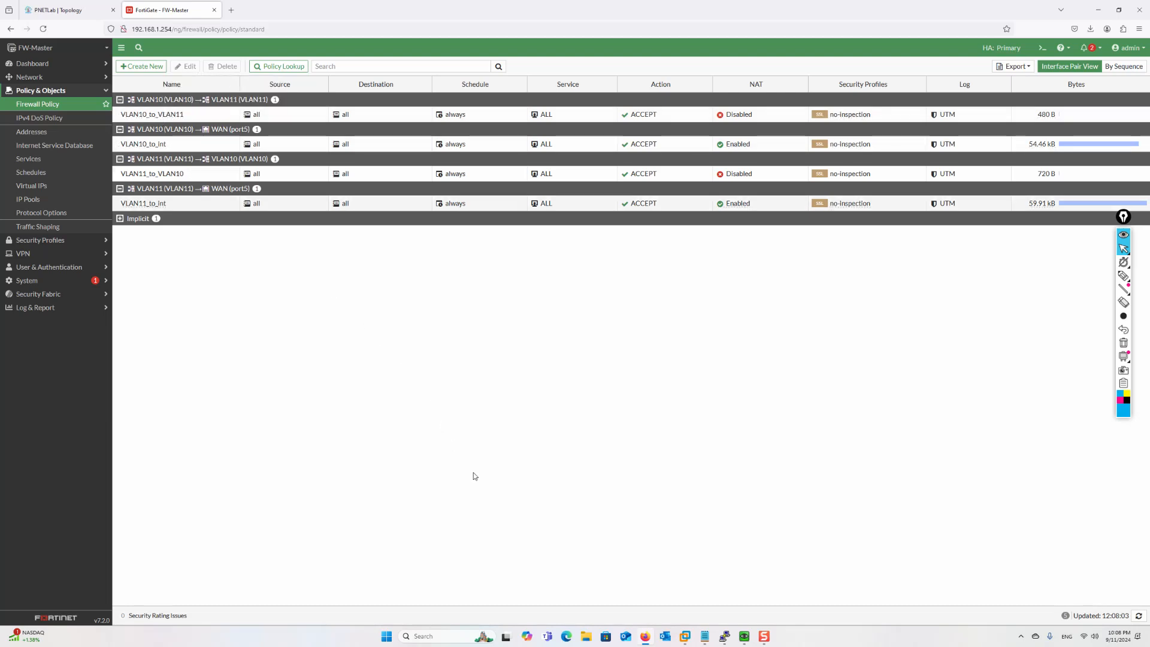
left_click(49, 12)
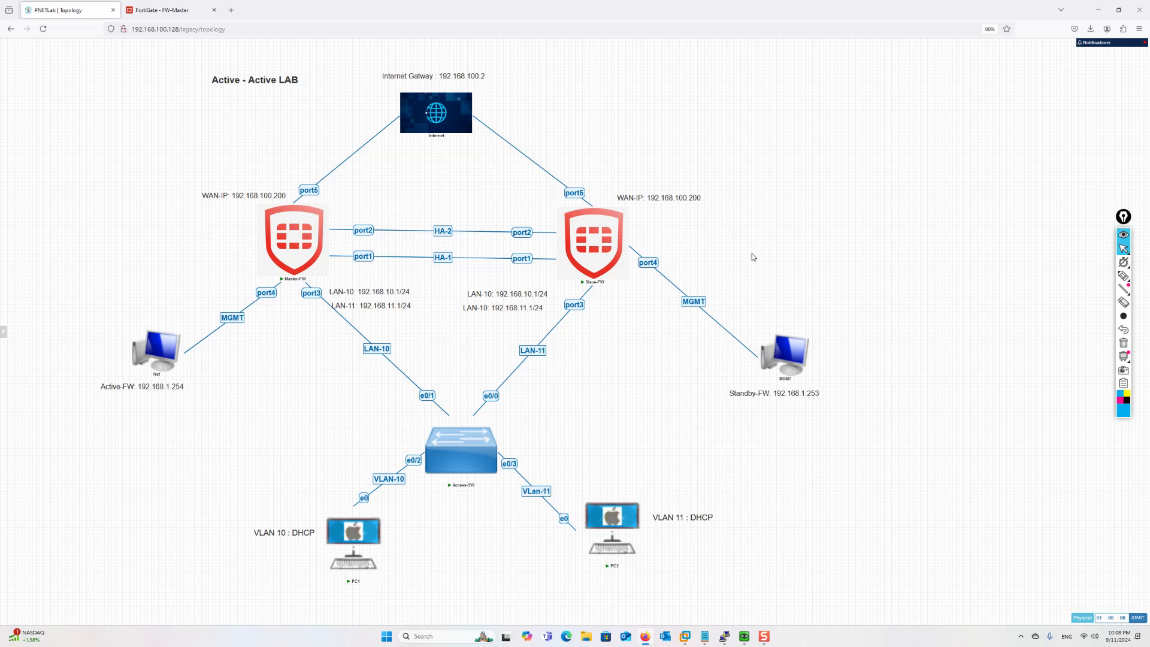
In blue, cross out Master-FW and trace PC1 and PC2 paths to Slave-FW
left_click(1123, 276)
left_click_drag(327, 135, 295, 296)
left_click_drag(276, 174, 350, 286)
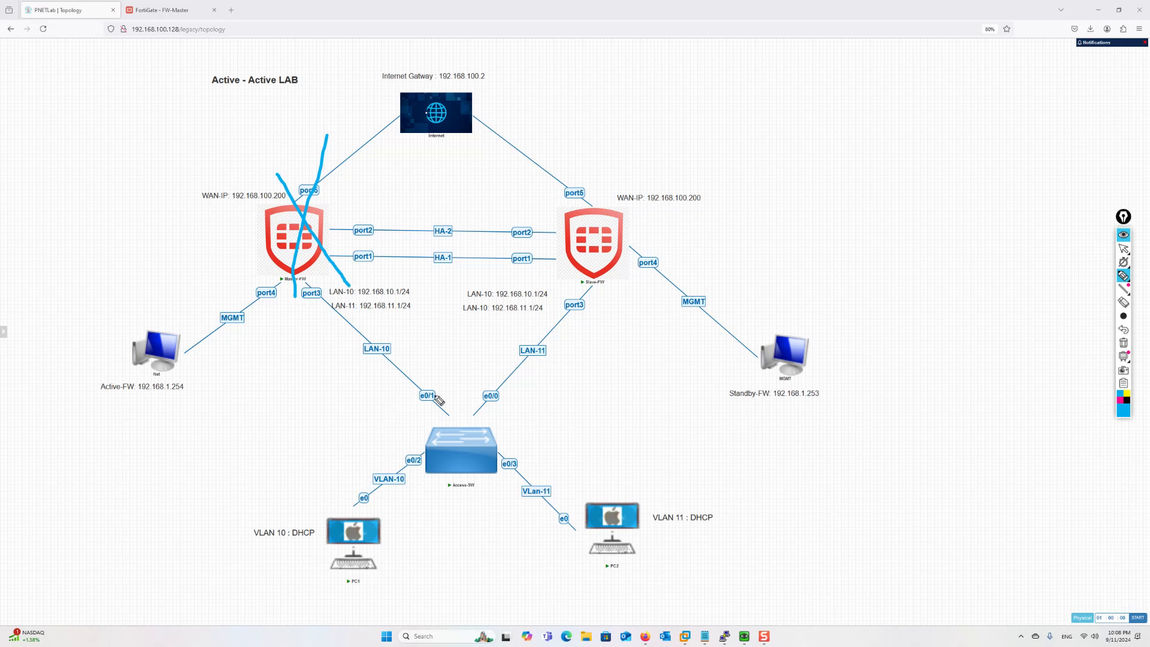
mouse_move(364, 532)
left_mouse_down()
mouse_move(539, 371)
mouse_move(589, 268)
left_mouse_up()
mouse_move(613, 530)
left_mouse_down()
mouse_move(512, 502)
mouse_move(585, 271)
left_mouse_up()
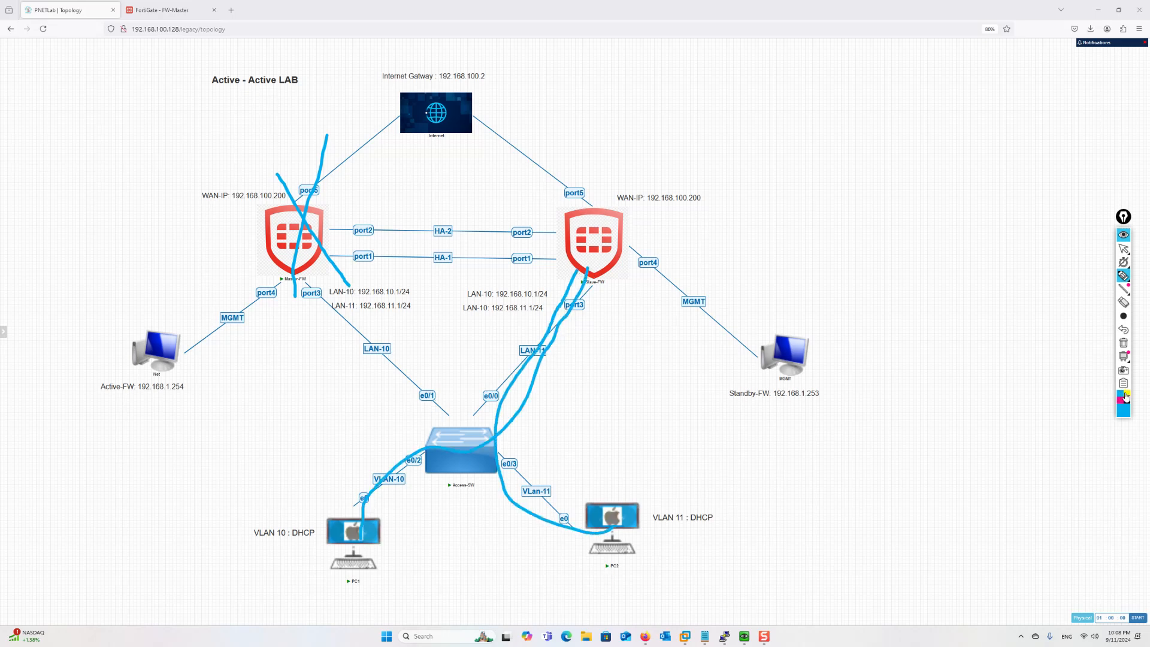
left_click_drag(617, 181, 554, 370)
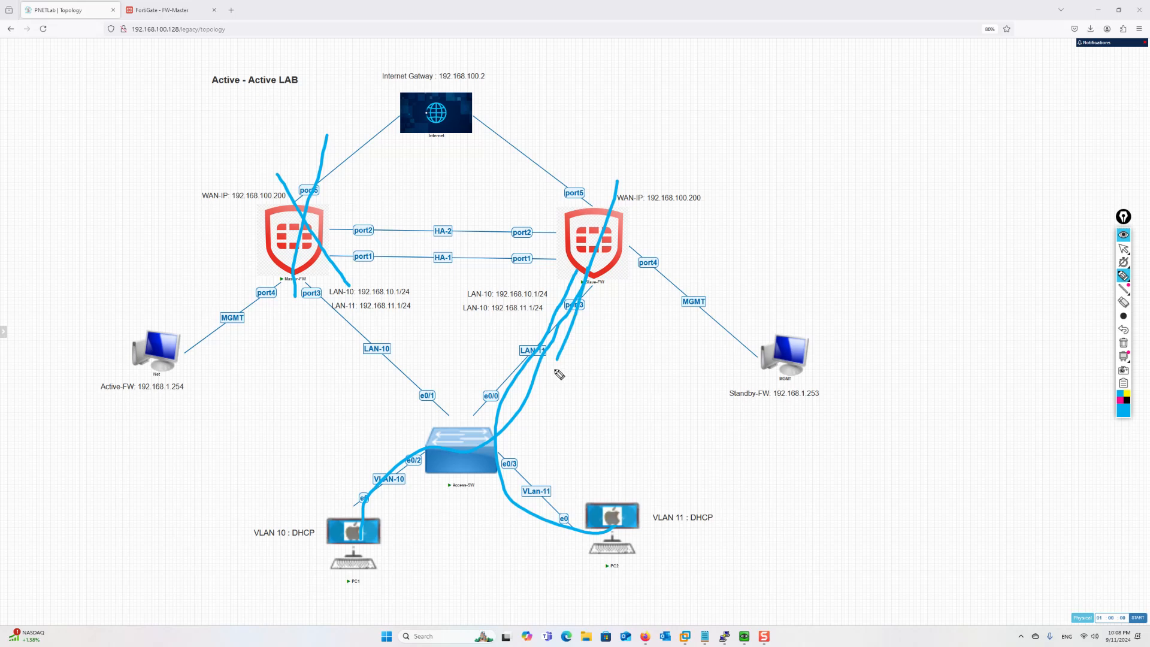
In yellow, cross out Slave-FW and trace both PCs' paths to Master-FW, then erase the sketches
left_click(1126, 397)
left_click_drag(643, 154, 557, 353)
left_click_drag(570, 209, 646, 342)
mouse_move(612, 523)
left_mouse_down()
mouse_move(462, 383)
mouse_move(294, 271)
left_mouse_up()
mouse_move(357, 542)
left_mouse_down()
mouse_move(482, 424)
mouse_move(313, 250)
left_mouse_up()
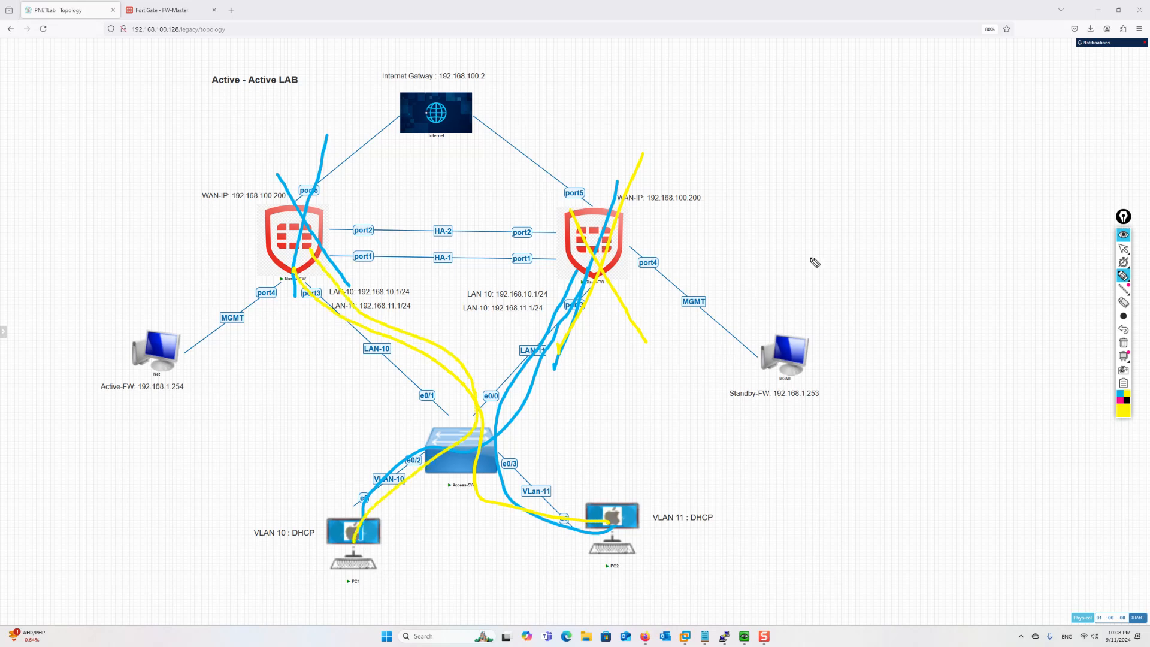
mouse_move(656, 192)
left_mouse_down()
mouse_move(527, 209)
mouse_move(514, 312)
mouse_move(626, 233)
left_mouse_up()
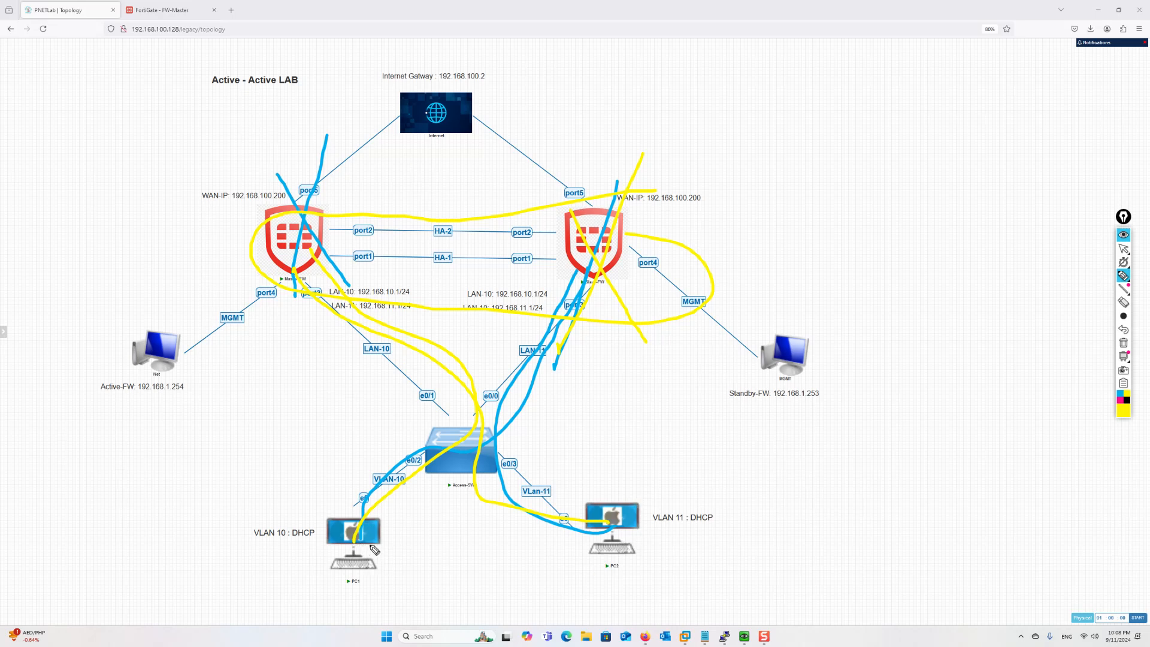
mouse_move(627, 532)
left_mouse_down()
mouse_move(473, 461)
mouse_move(374, 342)
left_mouse_up()
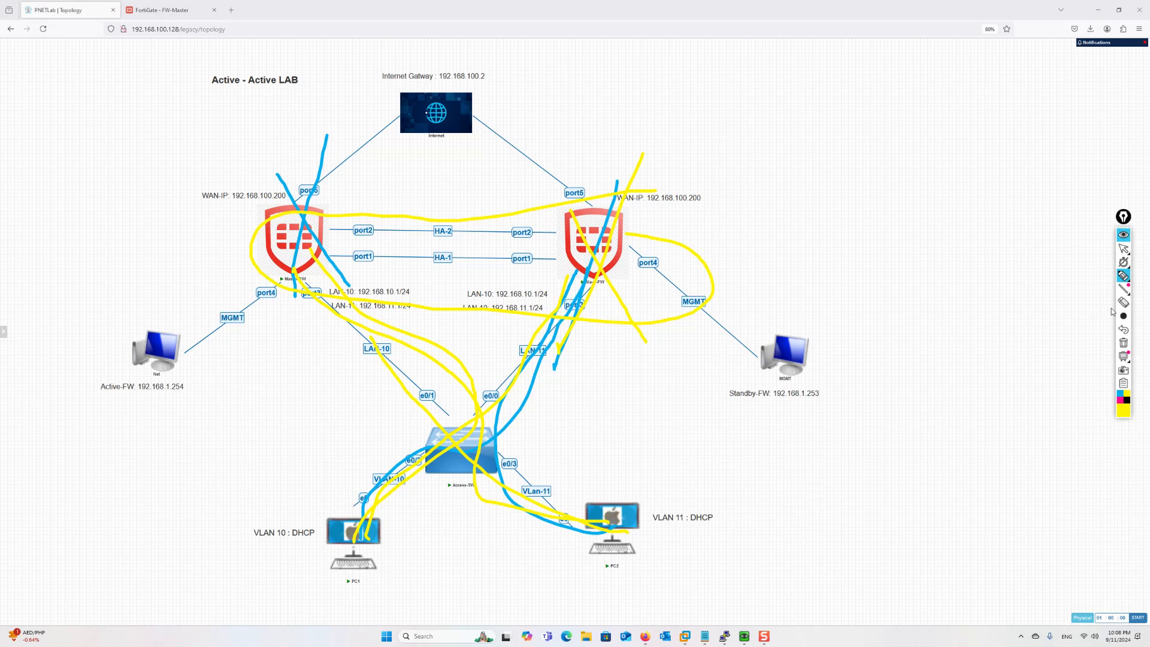
left_click(1124, 344)
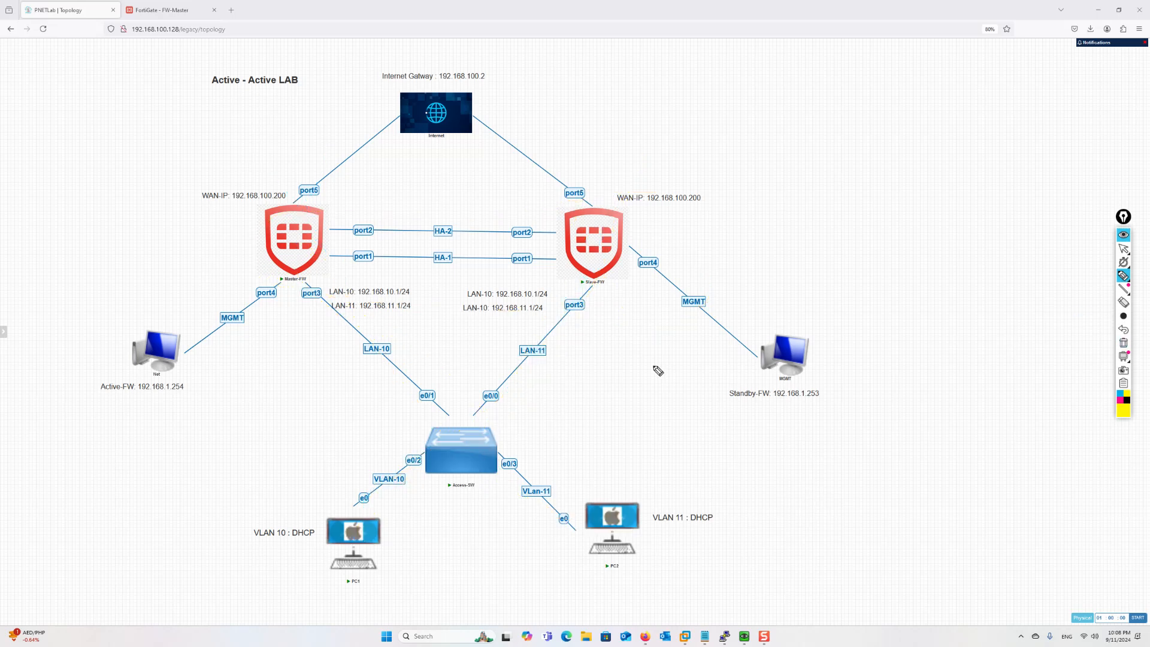
Reselect the arrow tool to leave drawing mode on the clean diagram
left_click(1123, 249)
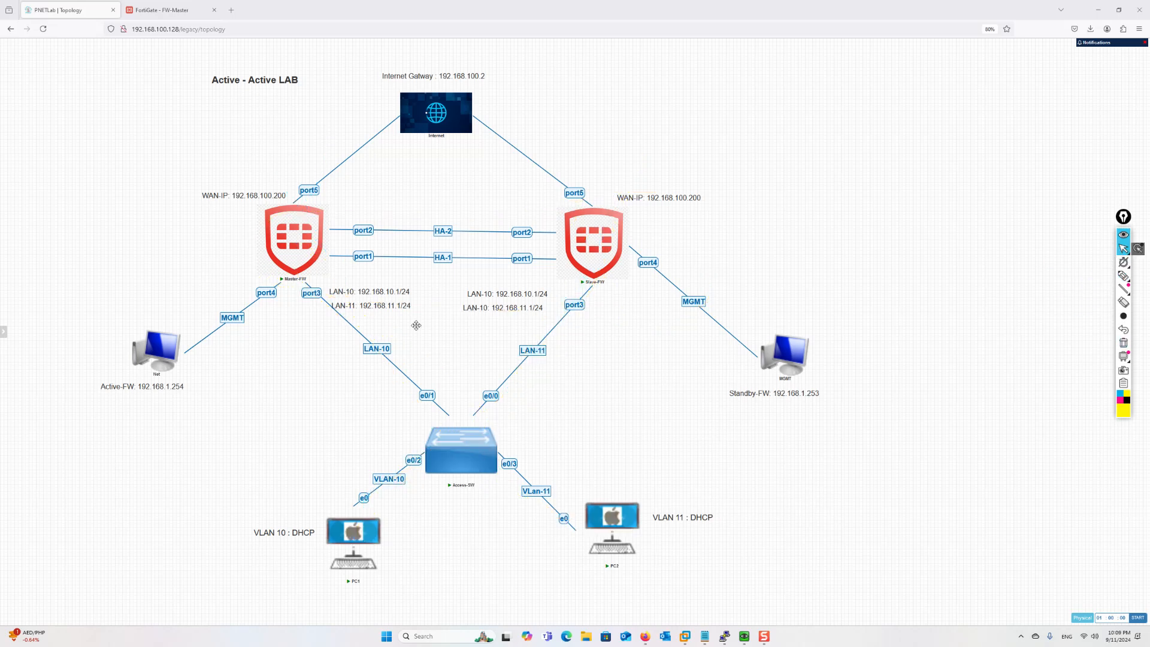